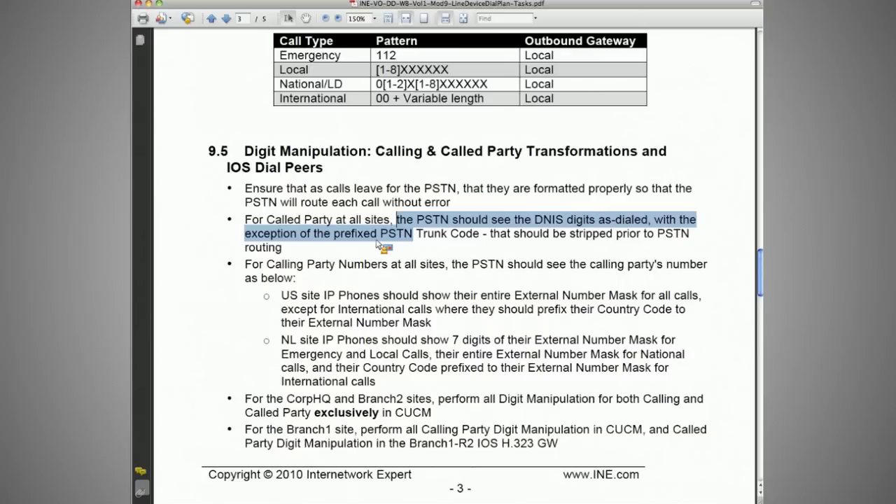
# Review the section 9.5 requirements for called party digits and for US site calling party numbers in the task PDF.
pyautogui.moveTo(378, 243); pyautogui.dragTo(407, 251)
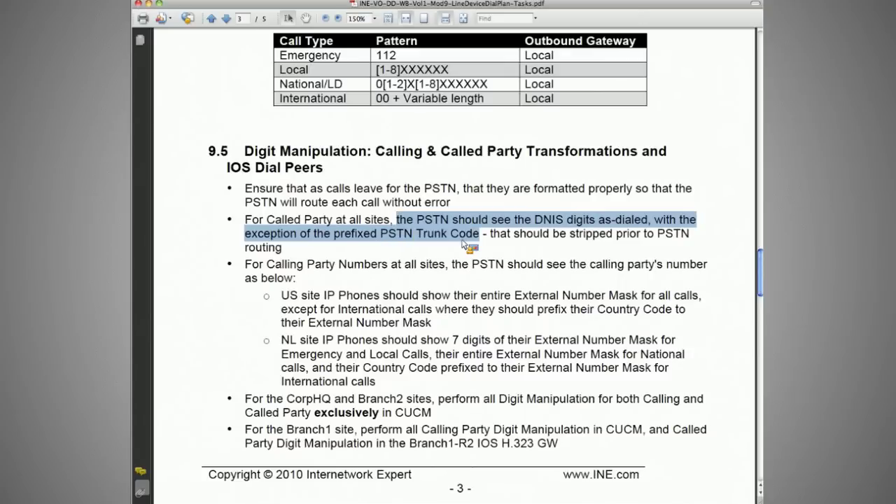
pyautogui.click(407, 251)
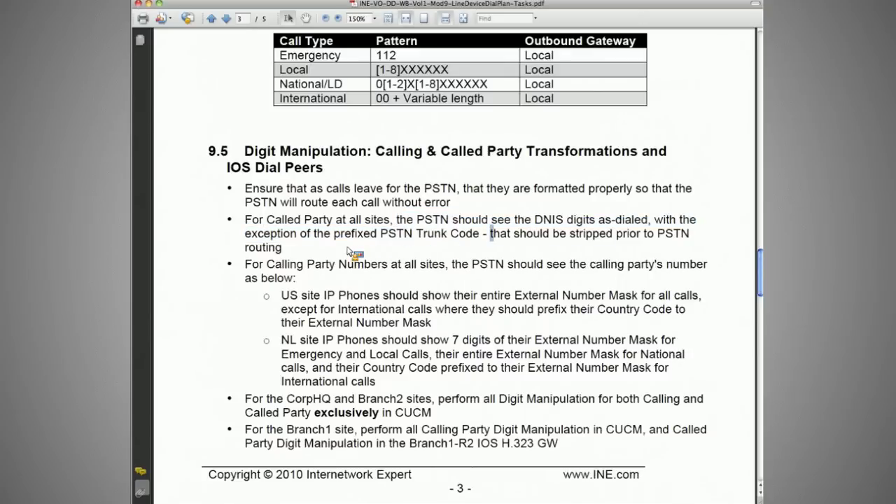
pyautogui.keyDown('shift'); pyautogui.click(287, 251); pyautogui.keyUp('shift')
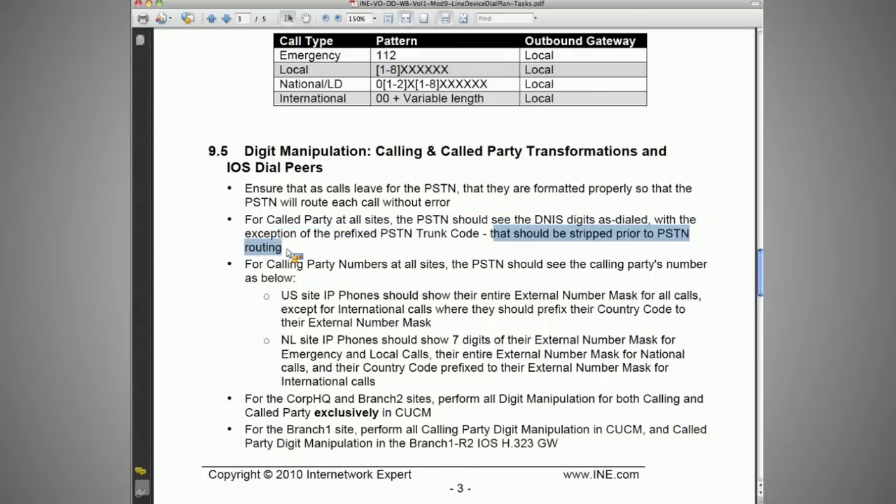
pyautogui.moveTo(266, 263); pyautogui.dragTo(401, 264)
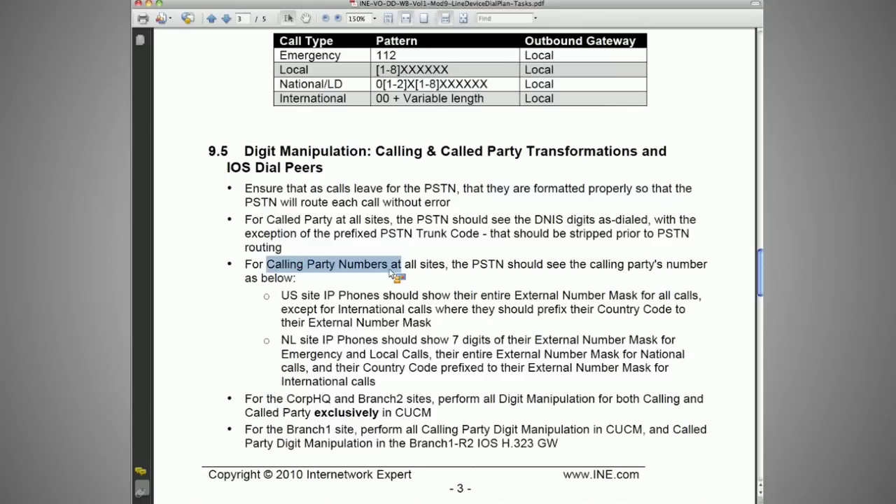
pyautogui.moveTo(390, 273); pyautogui.dragTo(302, 280)
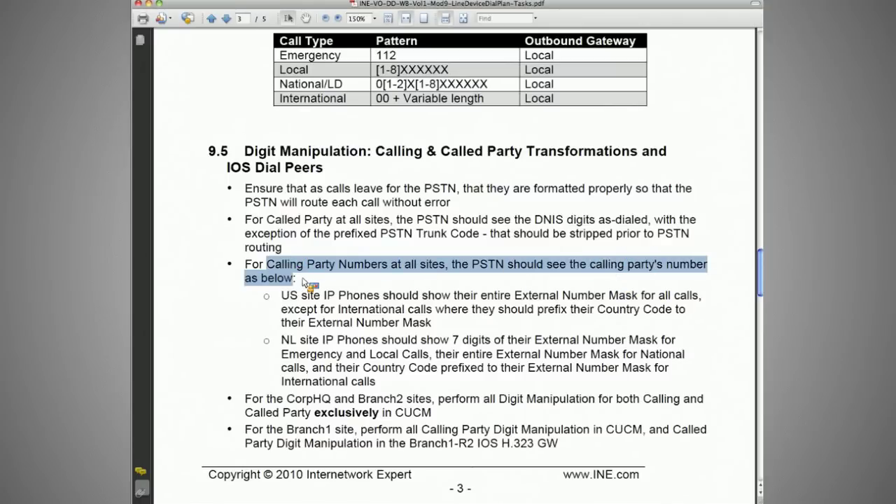
pyautogui.moveTo(282, 295); pyautogui.dragTo(420, 303)
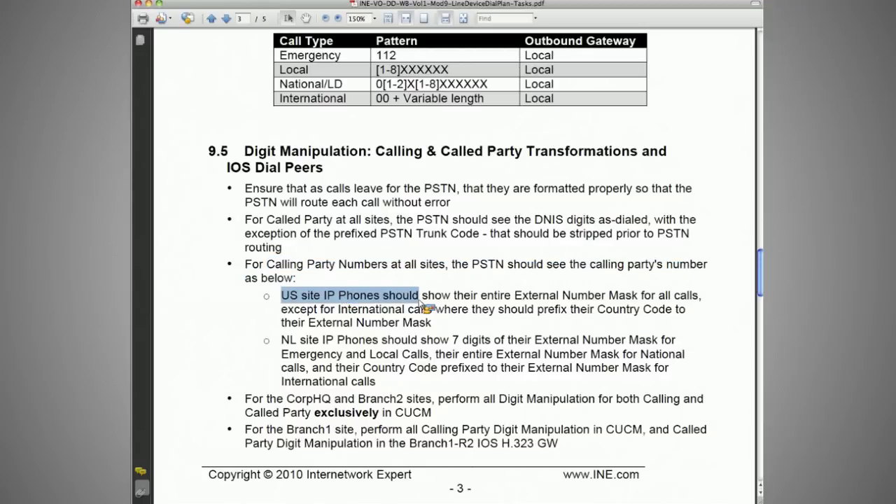
pyautogui.moveTo(422, 306); pyautogui.dragTo(605, 300)
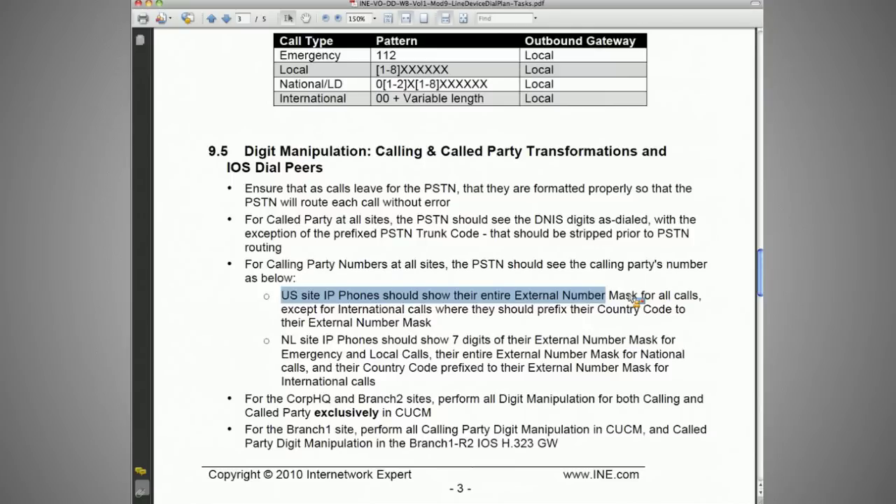
pyautogui.moveTo(633, 299); pyautogui.dragTo(637, 297)
pyautogui.moveTo(338, 309); pyautogui.dragTo(521, 317)
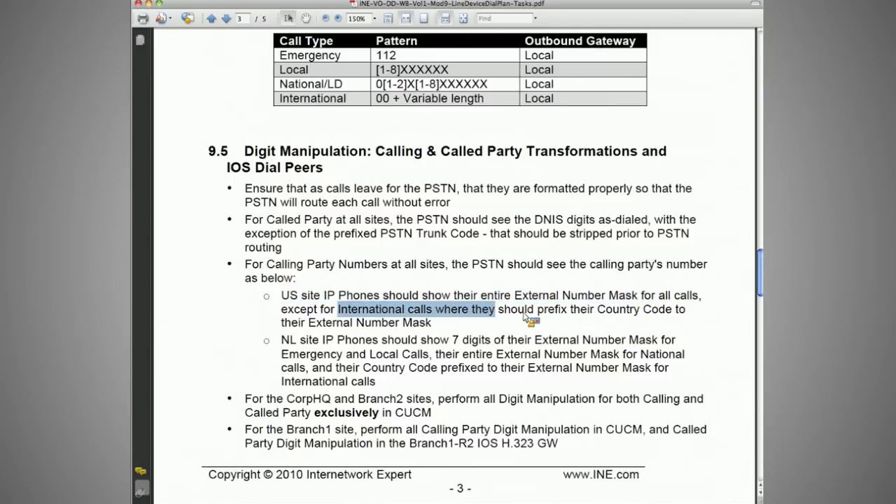
pyautogui.click(537, 311)
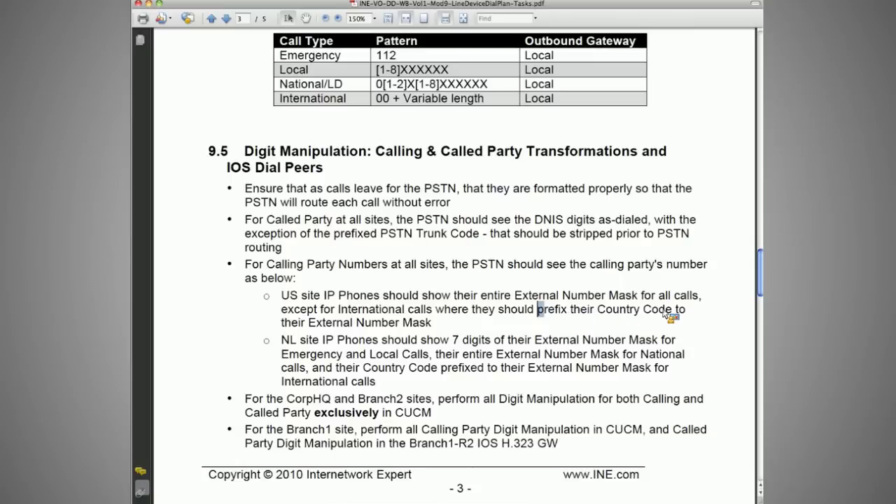
pyautogui.keyDown('shift'); pyautogui.click(671, 311); pyautogui.keyUp('shift')
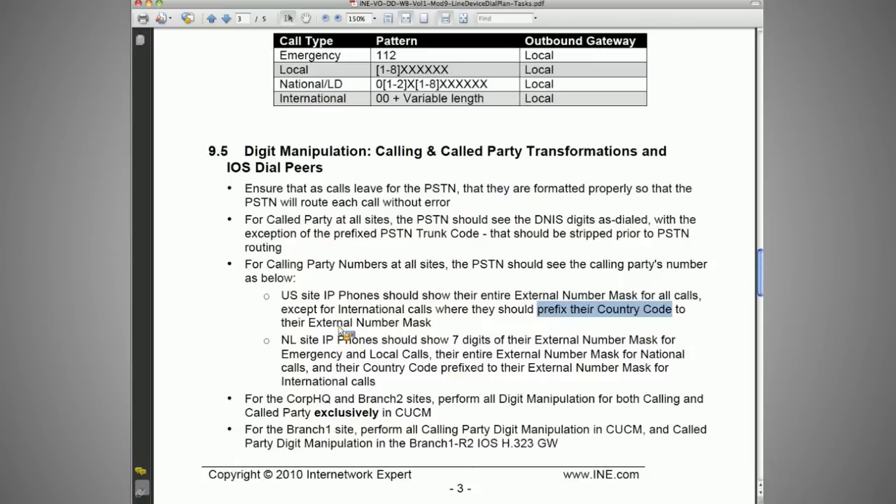
pyautogui.click(340, 330)
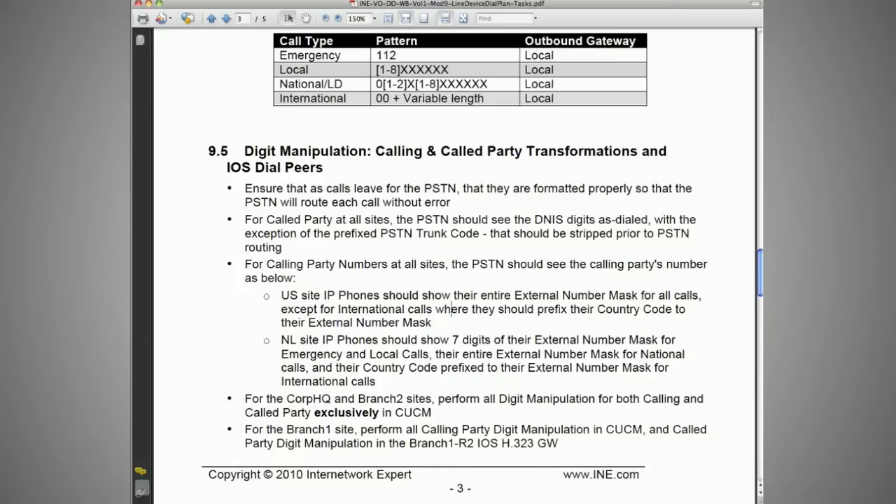
# Switch to Cisco Unified CM Administration and inspect the external phone number mask on line 1 of Branch2 Phone2.
pyautogui.press('super+Tab')
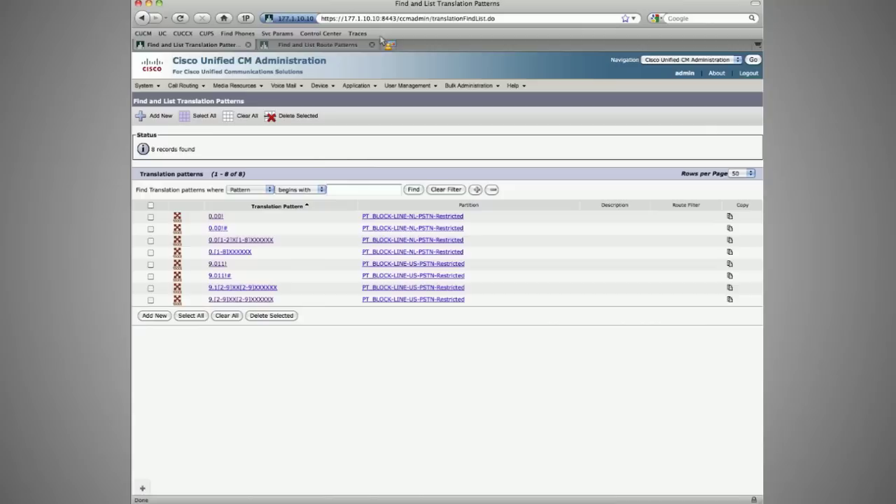
pyautogui.click(319, 86)
pyautogui.click(334, 124)
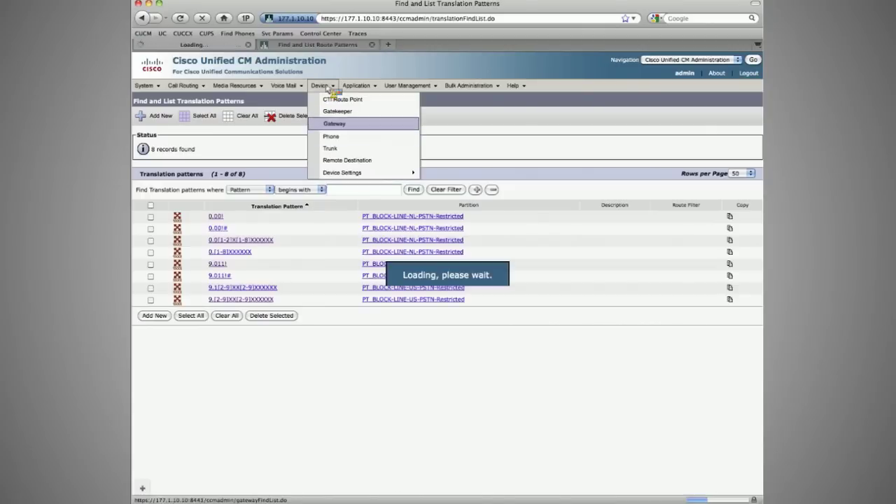
pyautogui.click(372, 44)
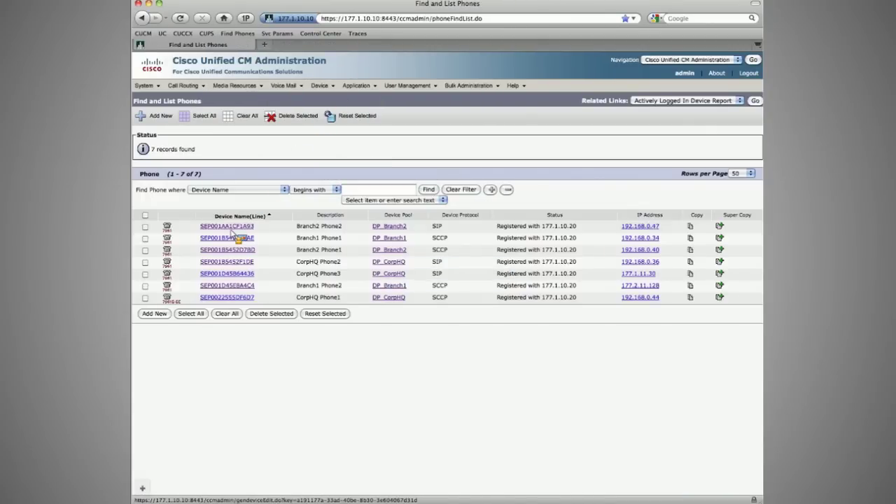
pyautogui.click(233, 237)
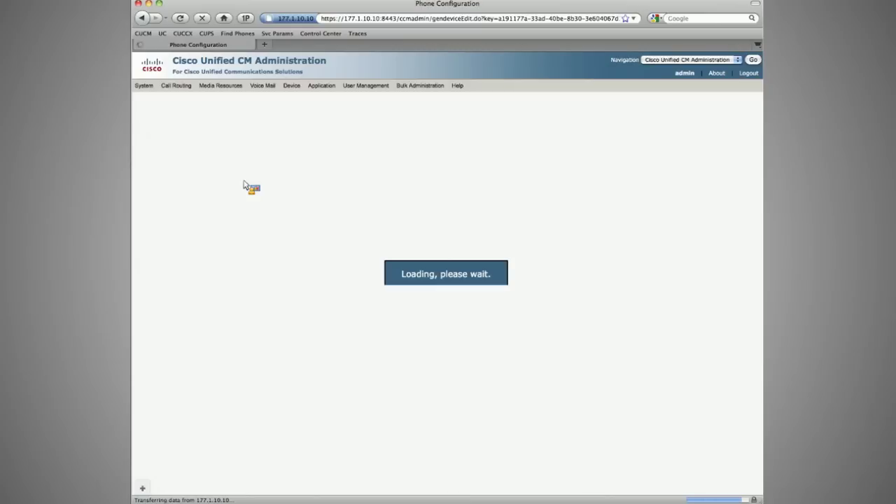
pyautogui.click(193, 198)
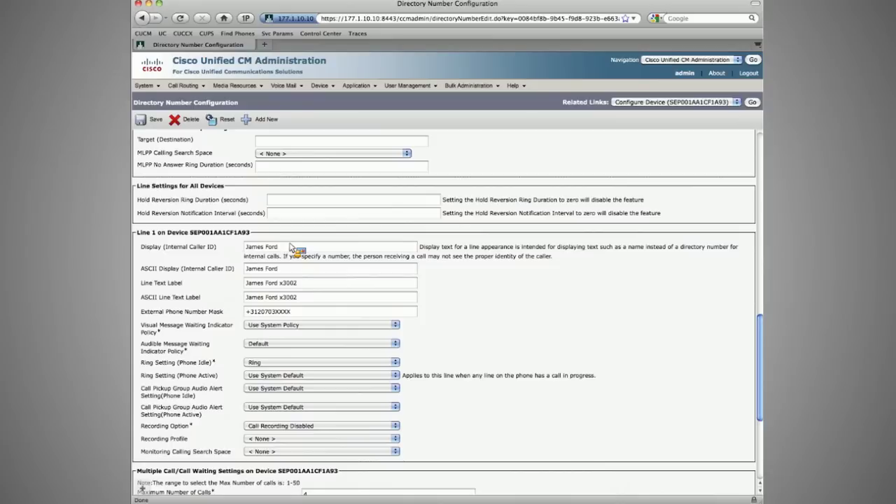
# Open the bulk administration query for updating phone lines.
pyautogui.scroll(10, 291, 247)
pyautogui.moveTo(331, 89)
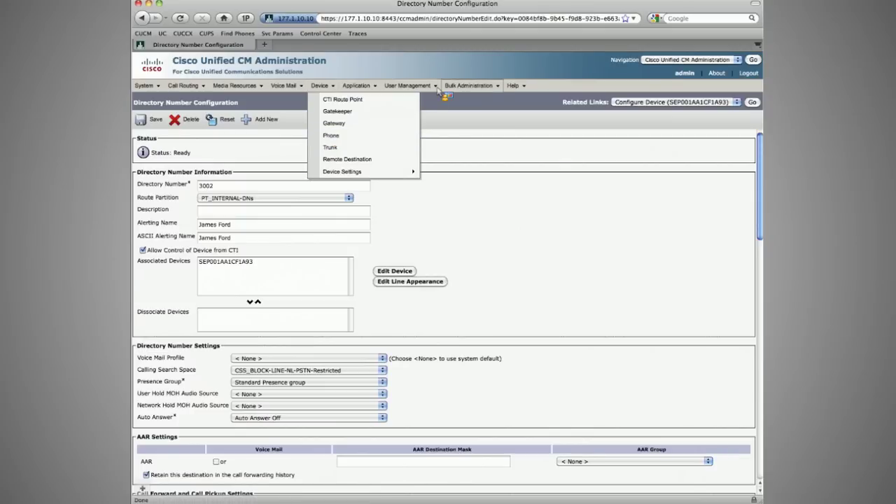
pyautogui.click(469, 86)
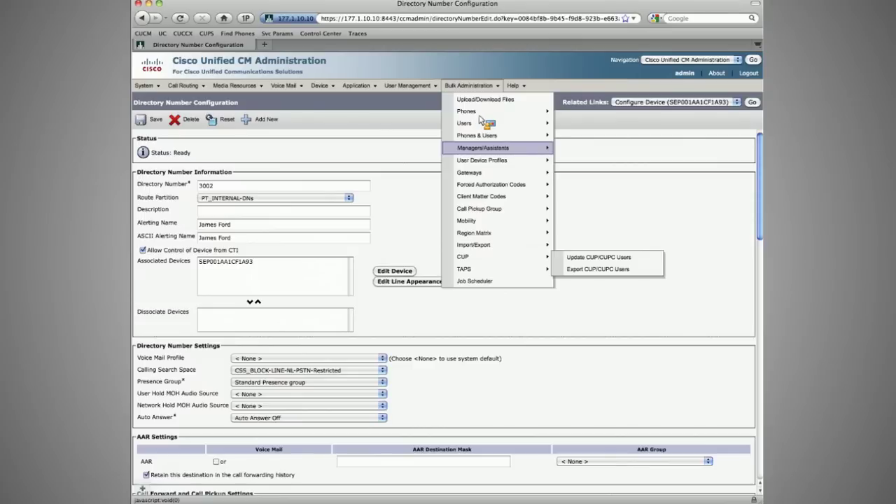
pyautogui.moveTo(466, 111)
pyautogui.moveTo(598, 200)
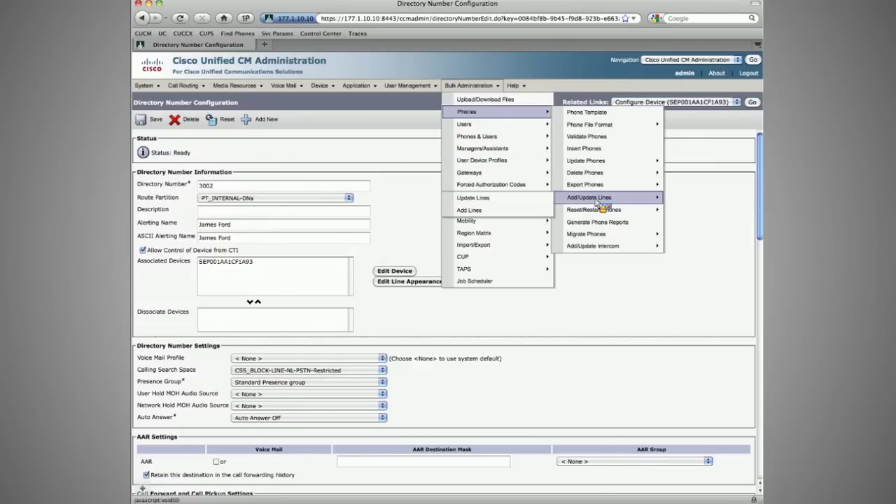
pyautogui.click(473, 197)
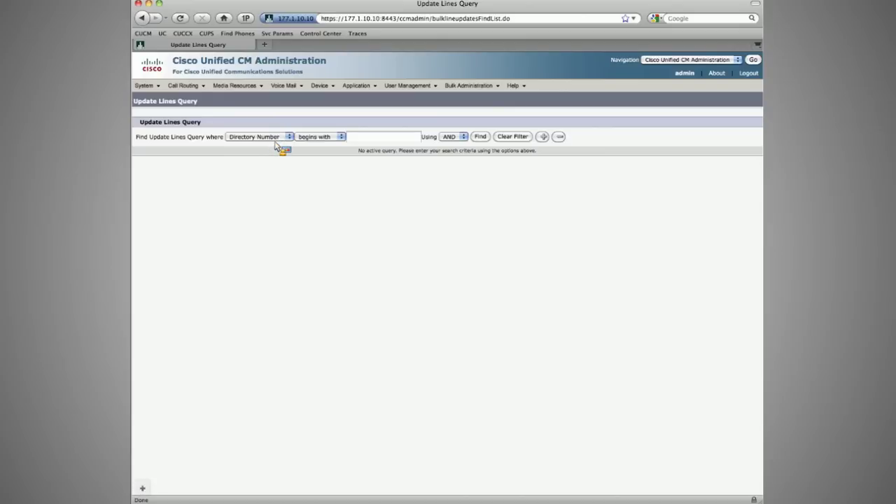
# Find the lines whose directory number begins with 3 and proceed to their bulk update settings.
pyautogui.click(385, 138)
pyautogui.write('3')
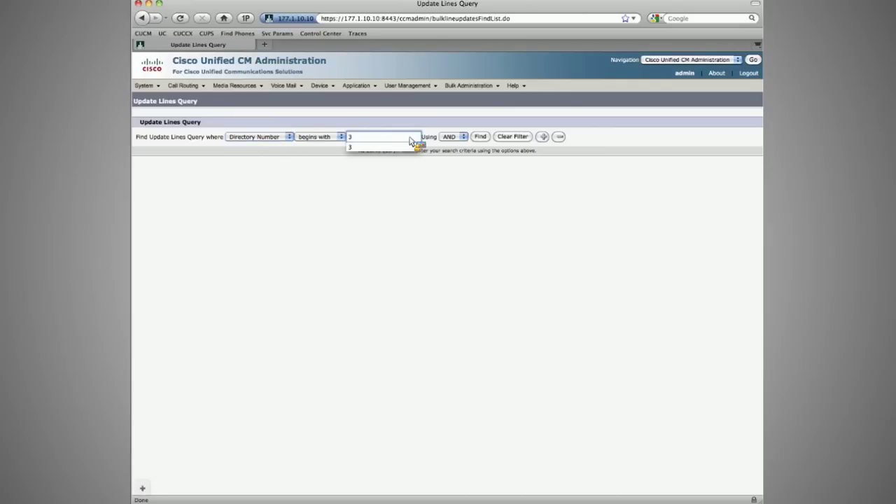
pyautogui.click(480, 138)
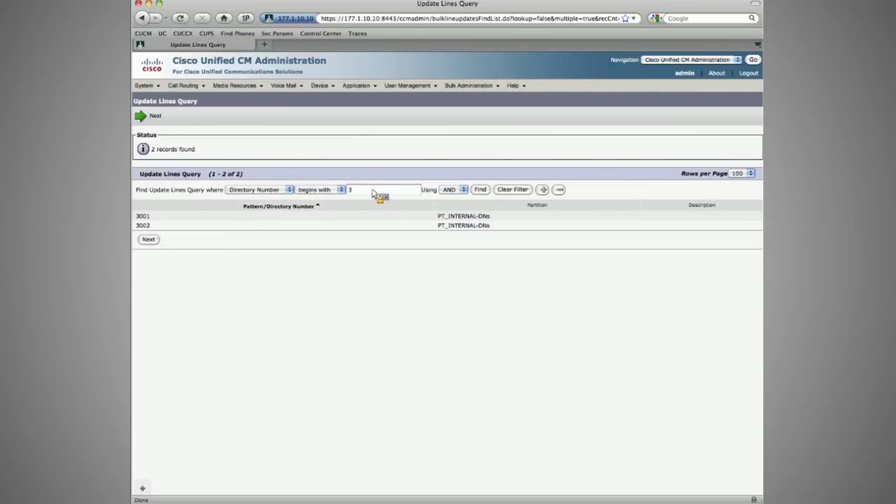
pyautogui.click(148, 239)
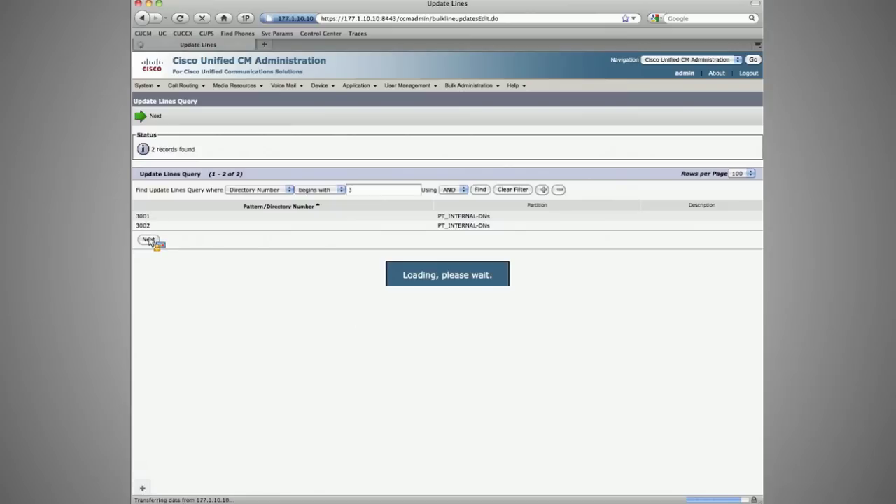
# Include the External Phone Number Mask in the bulk line update and enter 20703xxxx as its value.
pyautogui.scroll(-10, 196, 206)
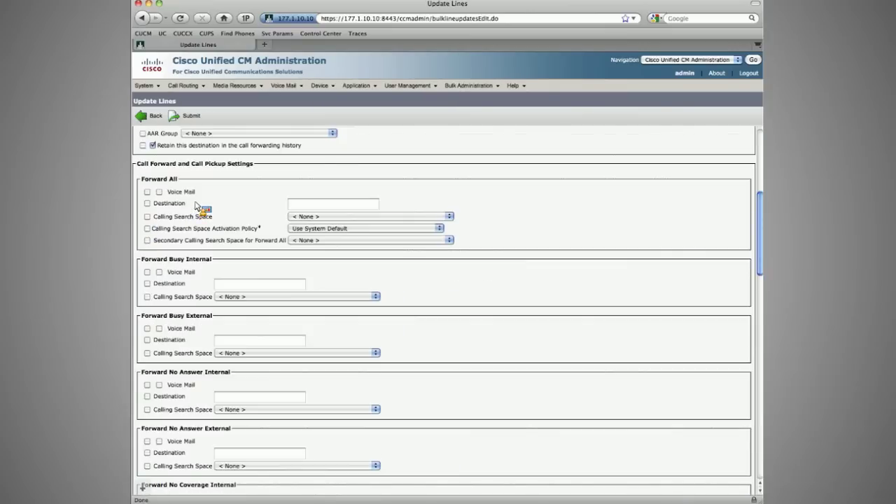
pyautogui.scroll(-15, 196, 207)
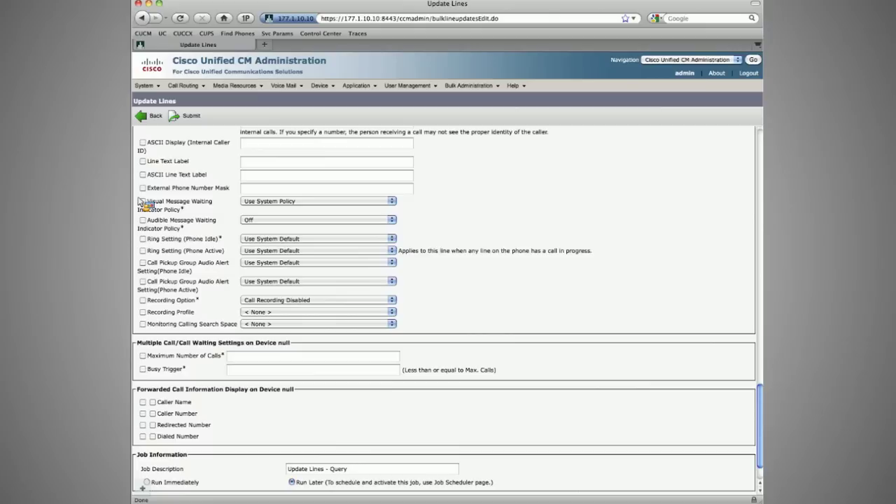
pyautogui.click(269, 189)
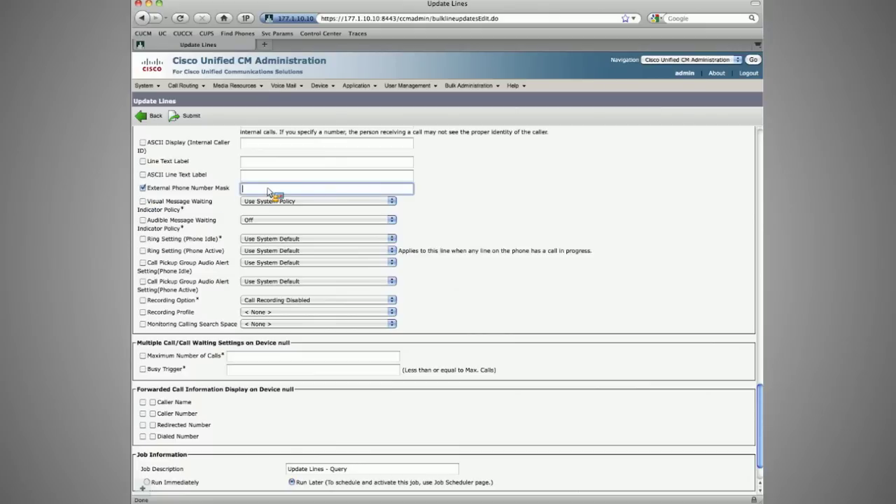
pyautogui.write('02')
pyautogui.press('super+Tab')
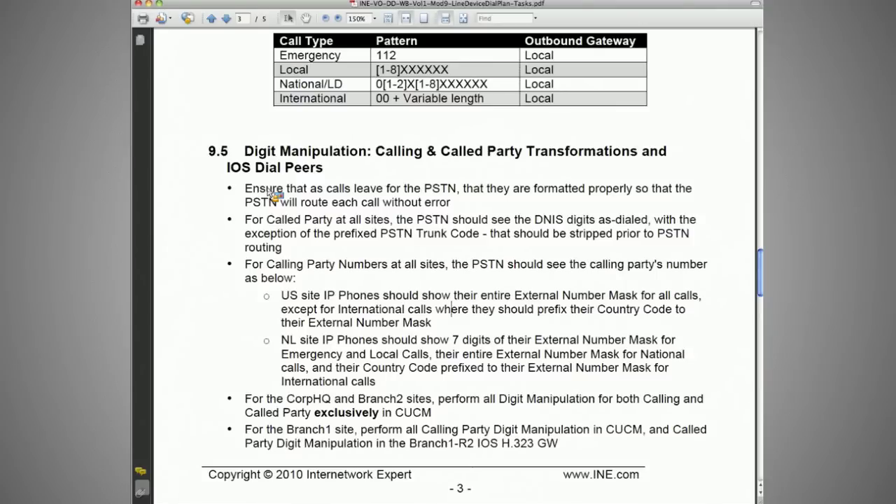
pyautogui.press('super+Tab')
pyautogui.write('20')
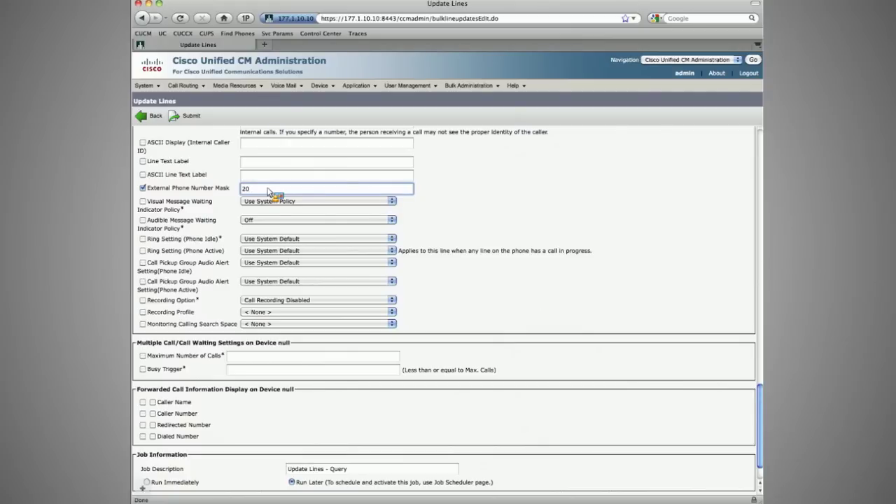
pyautogui.write('703xxx')
pyautogui.press('BackSpace')
pyautogui.write('xx')
pyautogui.press('Tab')
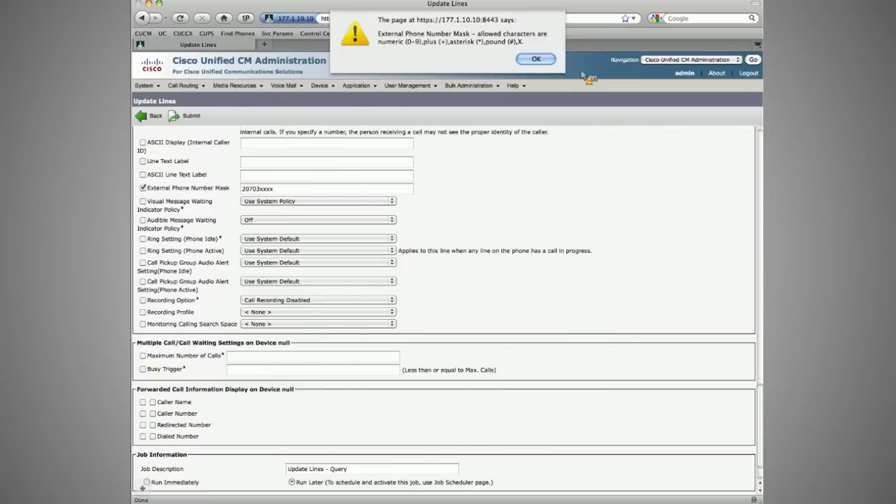
pyautogui.press('Return')
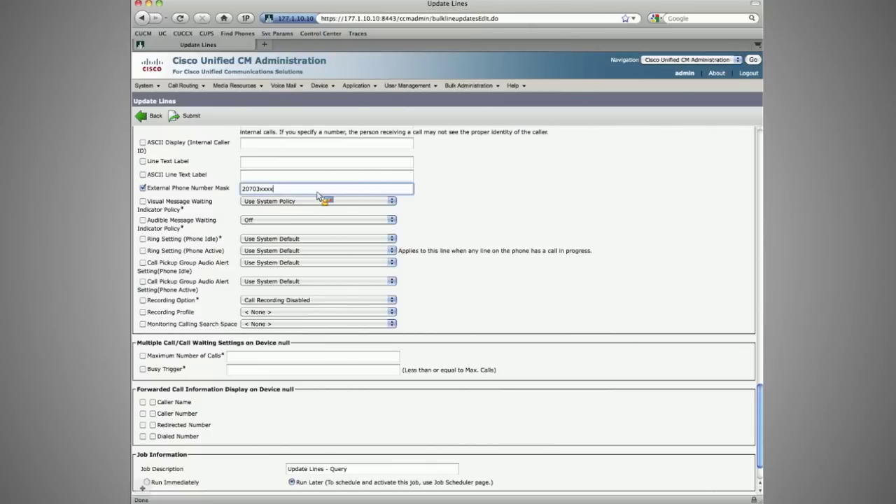
# Correct the External Phone Number Mask to 20703XXXX with uppercase wildcards.
pyautogui.press('BackSpace')
pyautogui.press('BackSpace')
pyautogui.press('BackSpace')
pyautogui.press('BackSpace')
pyautogui.write('XXXX')
pyautogui.press('Tab')
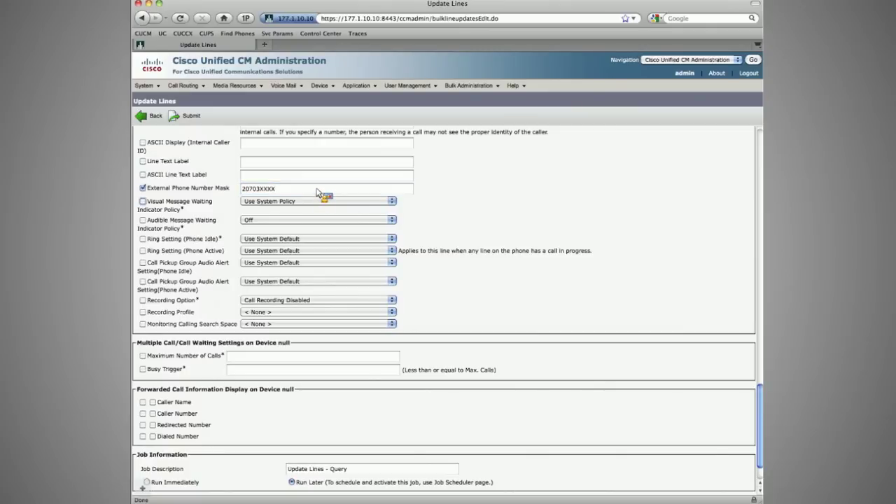
# Check the NL site calling number requirements in the tasks PDF and correct the External Phone Number Mask to 020703XXXX.
pyautogui.moveTo(317, 192); pyautogui.dragTo(247, 193)
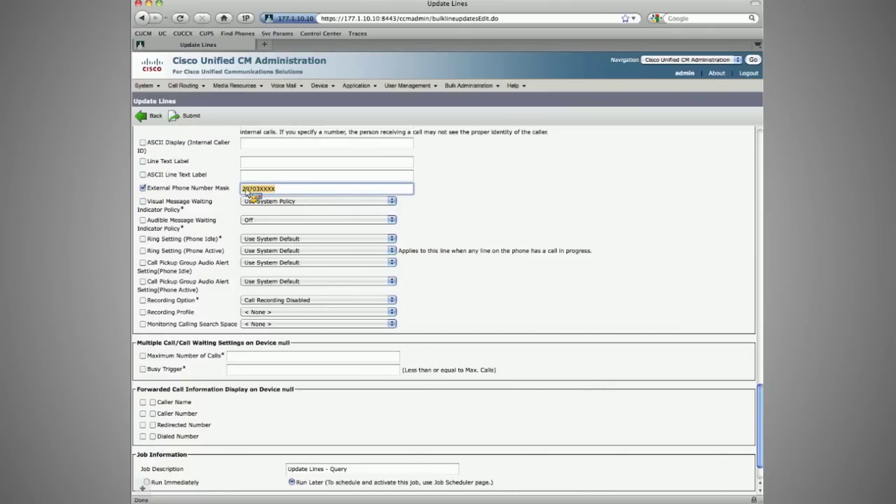
pyautogui.click(242, 193)
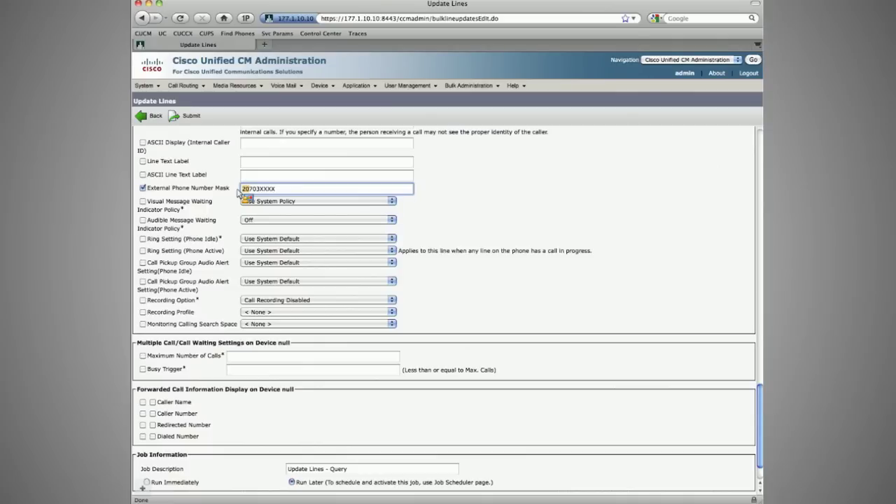
pyautogui.press('super+Tab')
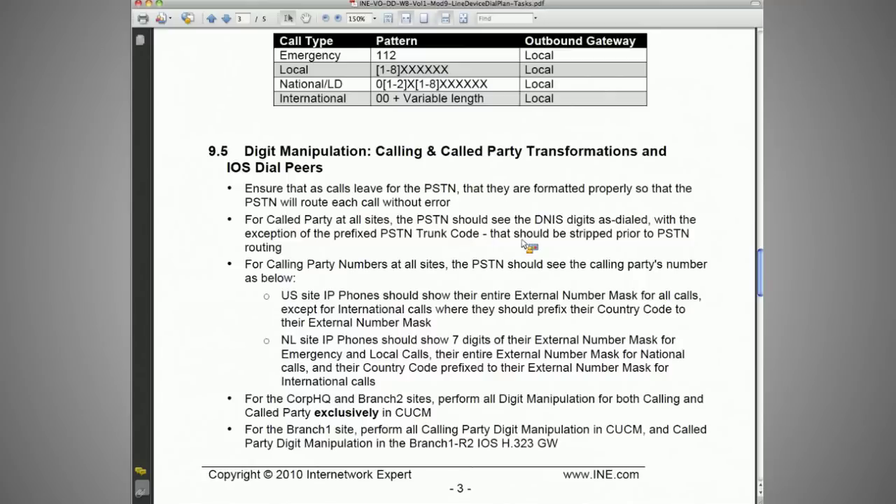
pyautogui.moveTo(337, 339); pyautogui.dragTo(518, 362)
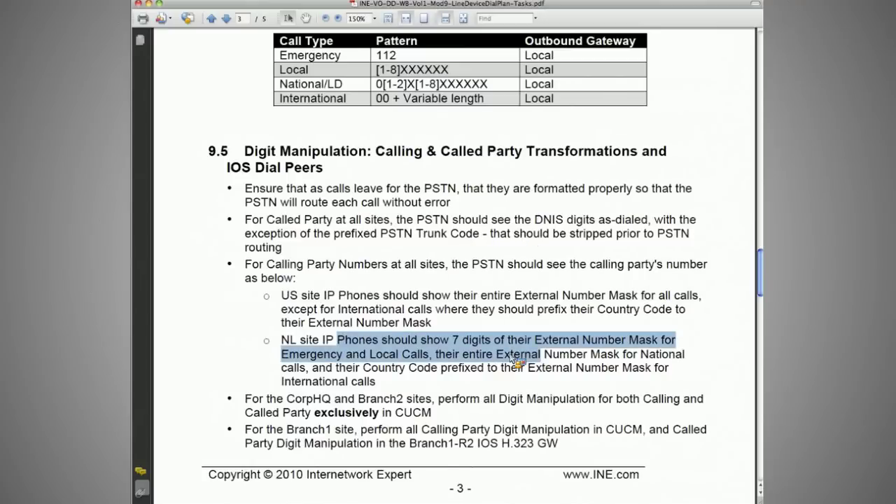
pyautogui.click(565, 362)
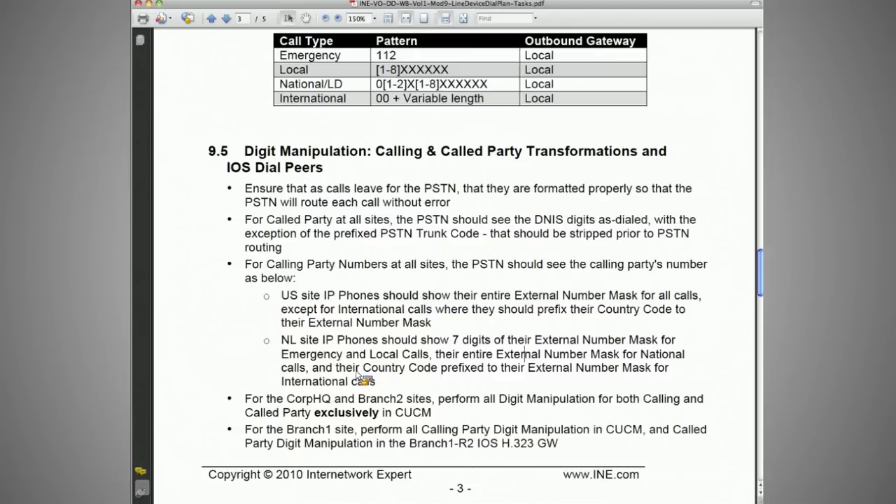
pyautogui.moveTo(358, 376); pyautogui.dragTo(494, 378)
pyautogui.click(497, 378)
pyautogui.moveTo(534, 370); pyautogui.dragTo(651, 371)
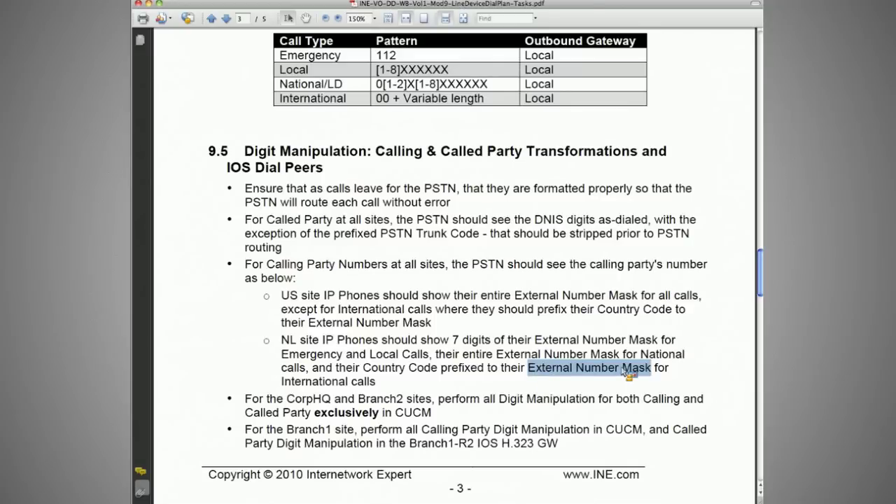
pyautogui.press('super+Tab')
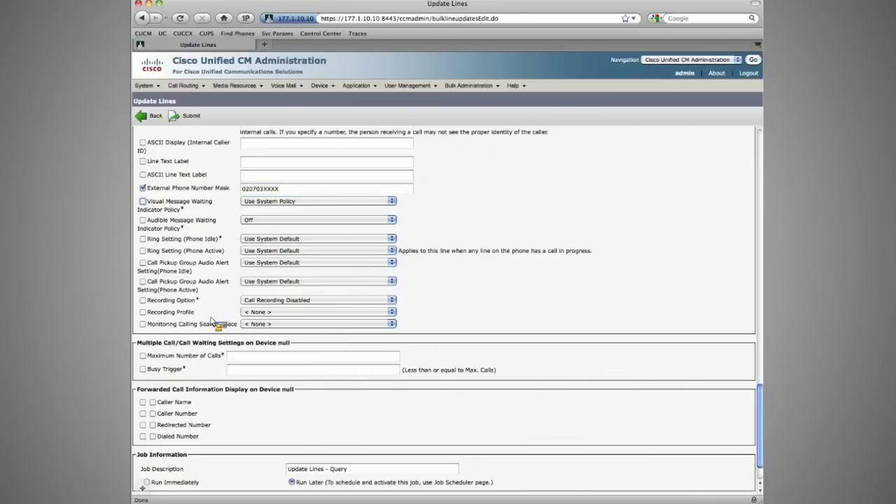
# Set the line update job to run immediately and submit it.
pyautogui.scroll(-2, 172, 417)
pyautogui.click(175, 436)
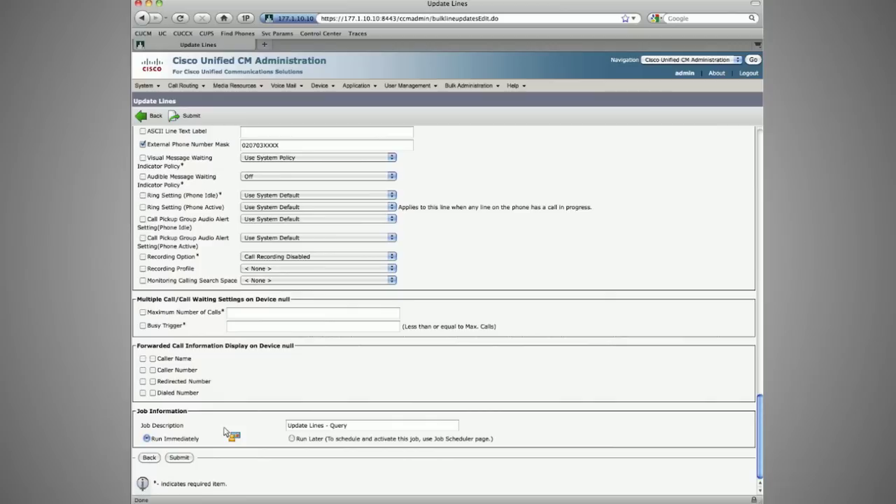
pyautogui.scroll(15, 224, 430)
pyautogui.scroll(-15, 301, 410)
pyautogui.click(180, 457)
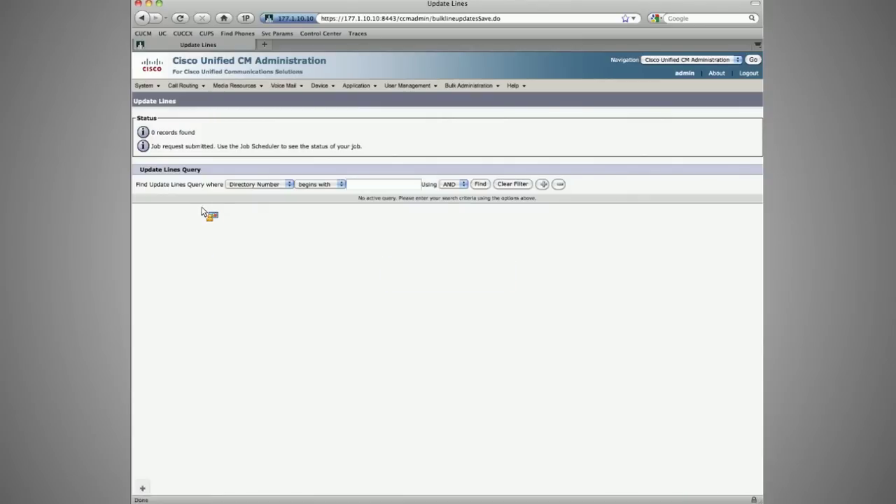
# Find the lines whose directory number begins with 2 and proceed to their bulk update settings.
pyautogui.write('2')
pyautogui.click(479, 184)
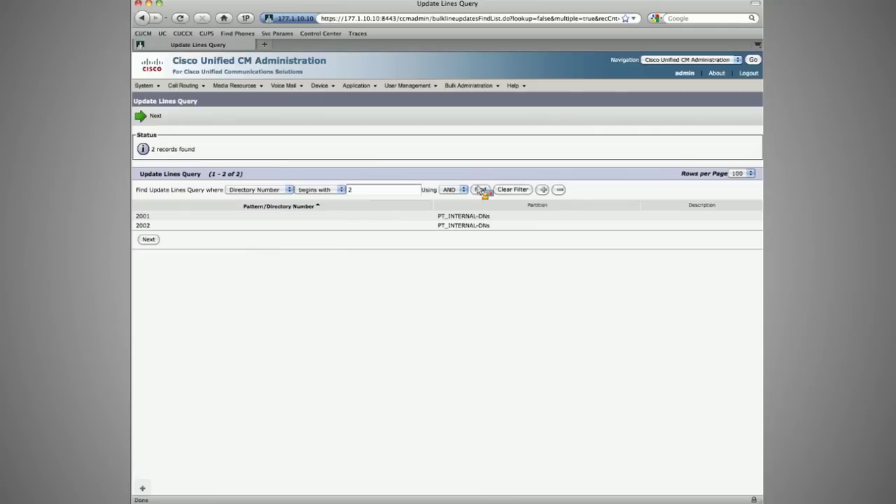
pyautogui.click(150, 239)
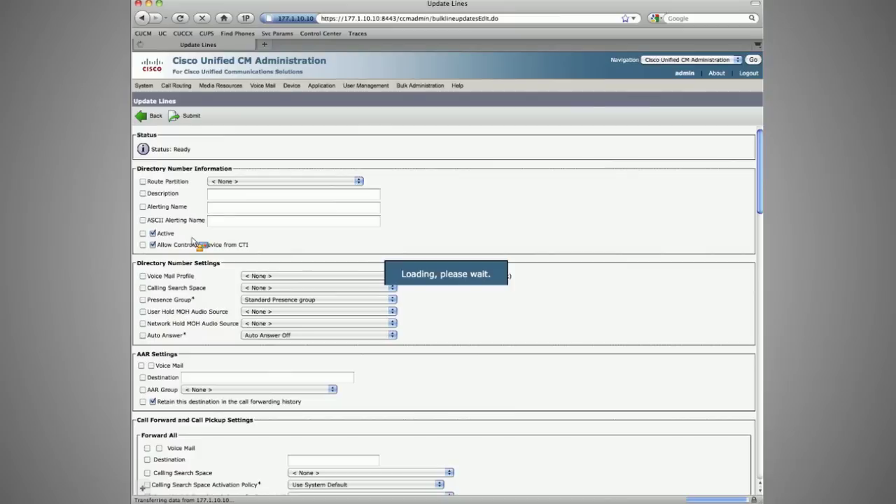
# Include the External Phone Number Mask 512603XXXX in the bulk update and submit the job to run immediately.
pyautogui.scroll(-20, 196, 243)
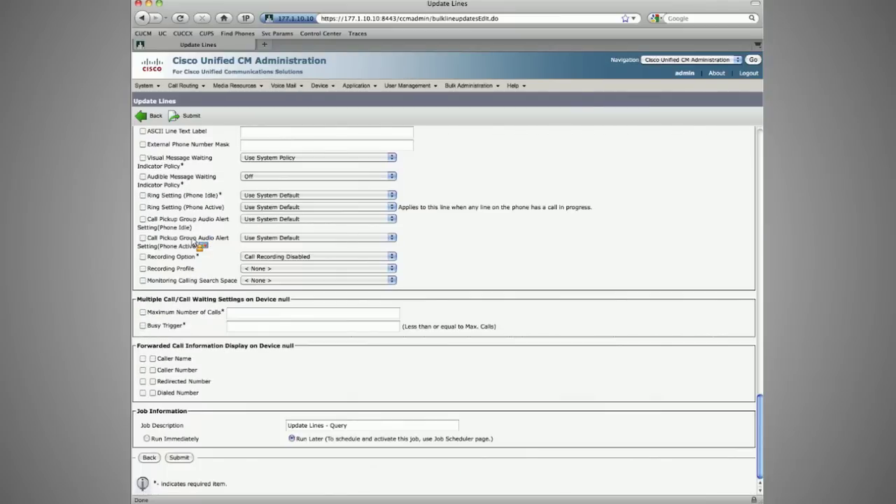
pyautogui.click(223, 144)
pyautogui.click(256, 147)
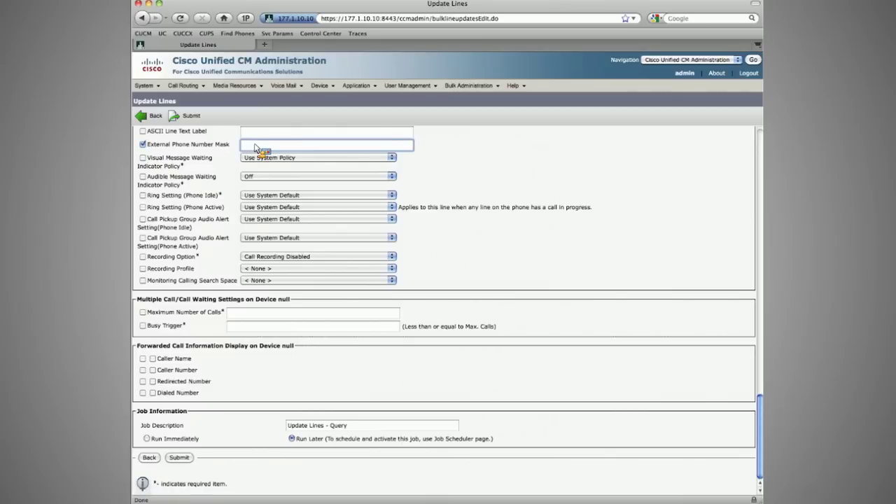
pyautogui.write('512')
pyautogui.write('0003X')
pyautogui.write('XXX')
pyautogui.press('Tab')
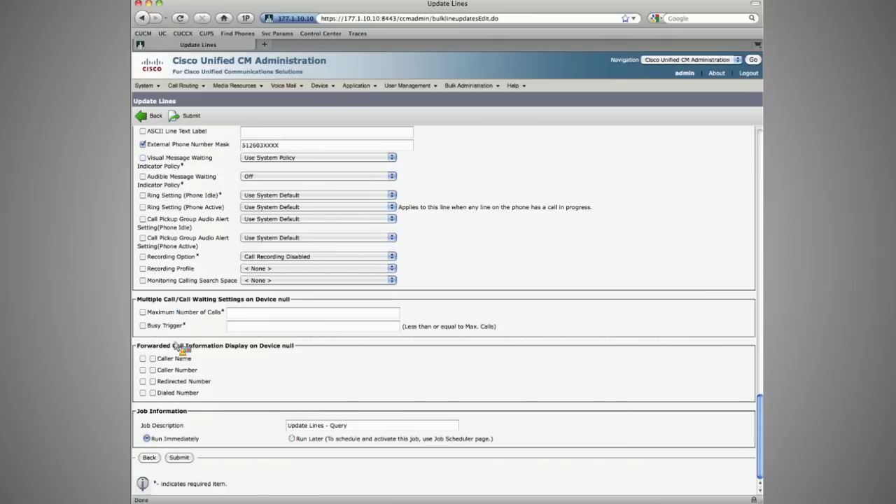
pyautogui.click(174, 438)
pyautogui.click(178, 457)
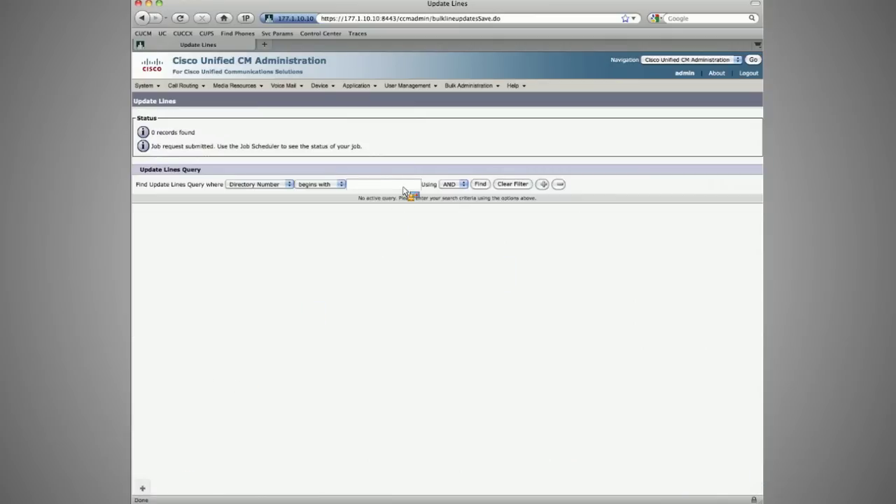
# Find the lines whose directory number begins with 1 and proceed to their bulk update settings.
pyautogui.write('1')
pyautogui.click(480, 184)
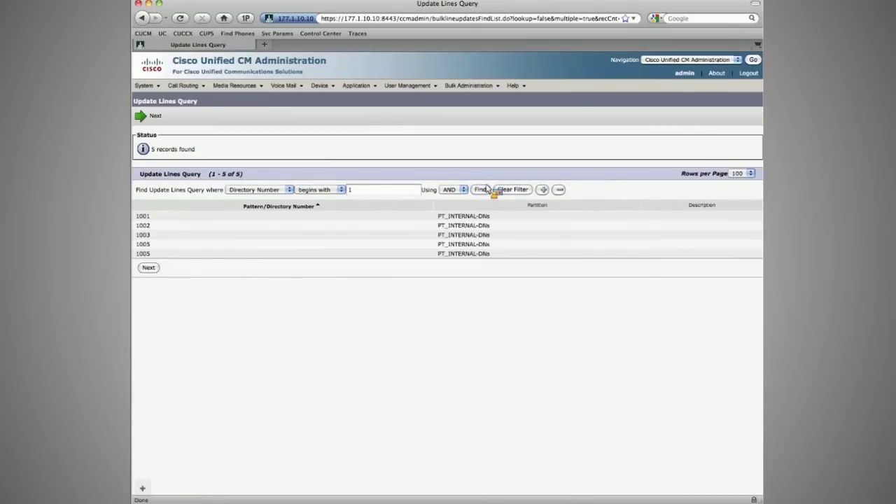
pyautogui.click(148, 267)
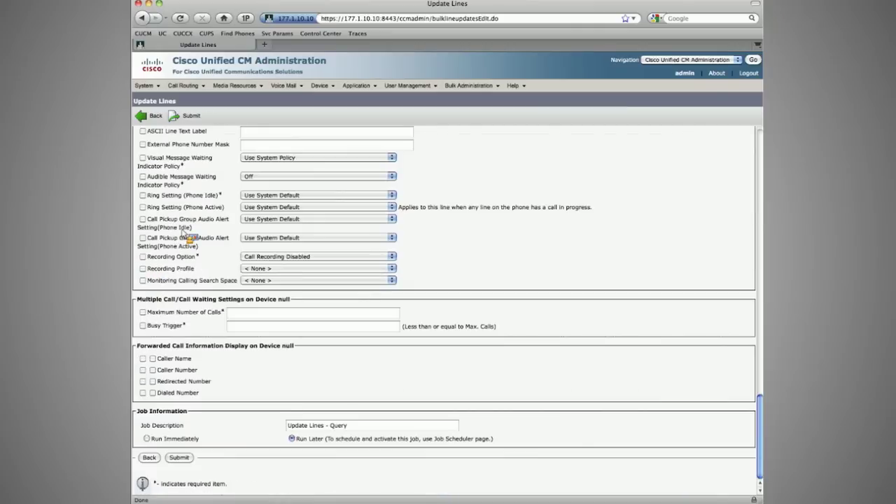
# Include the External Phone Number Mask 206501XXXX in the bulk update and submit the job to run immediately.
pyautogui.click(277, 146)
pyautogui.click(278, 147)
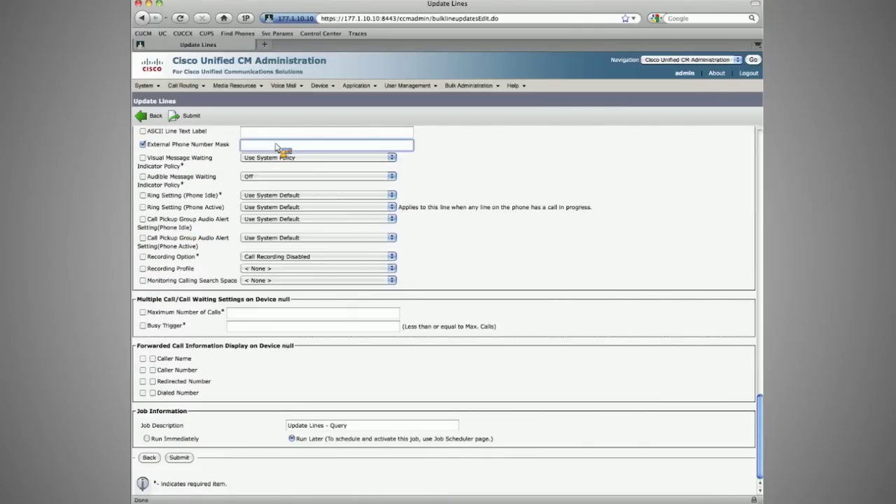
pyautogui.write('206501XXXX')
pyautogui.click(147, 439)
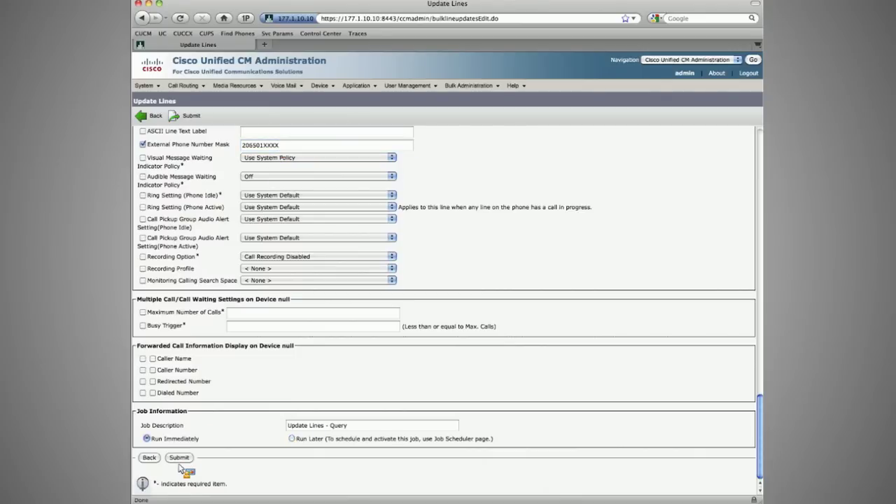
pyautogui.click(179, 458)
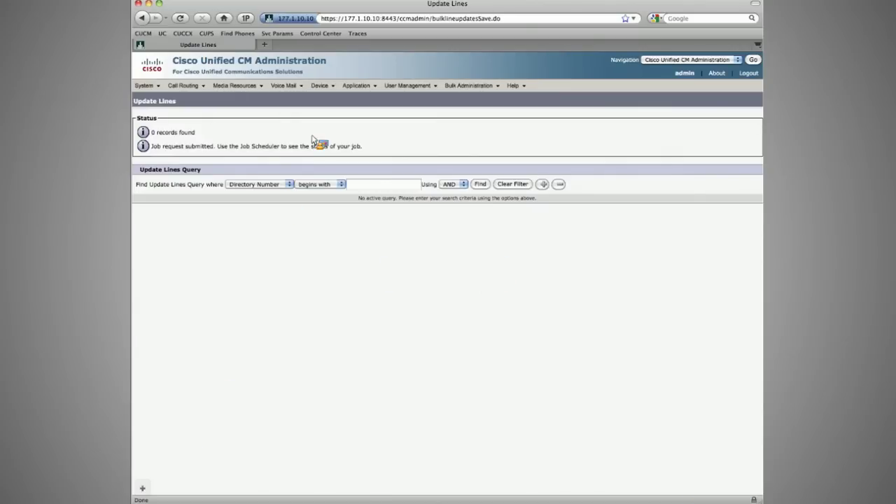
# Switch to the tasks PDF and examine the calling party number requirements for the US and NL sites in task 9.5.
pyautogui.click(191, 84)
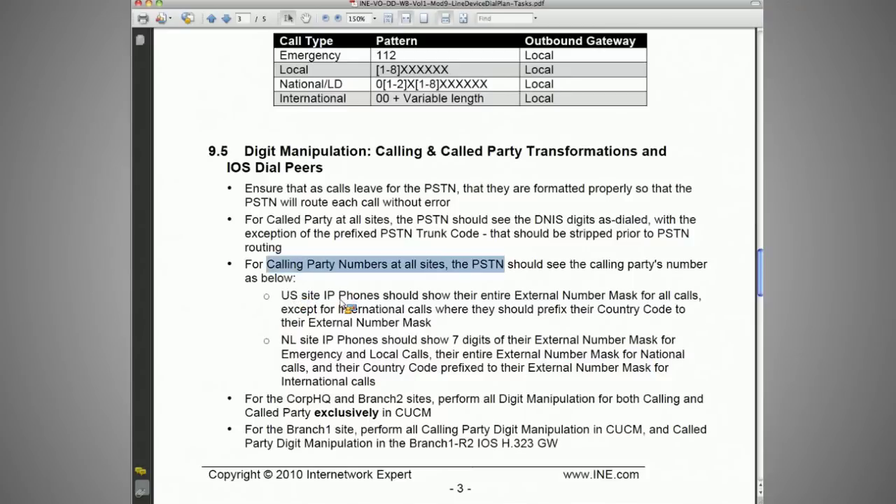
pyautogui.moveTo(301, 294); pyautogui.dragTo(699, 298)
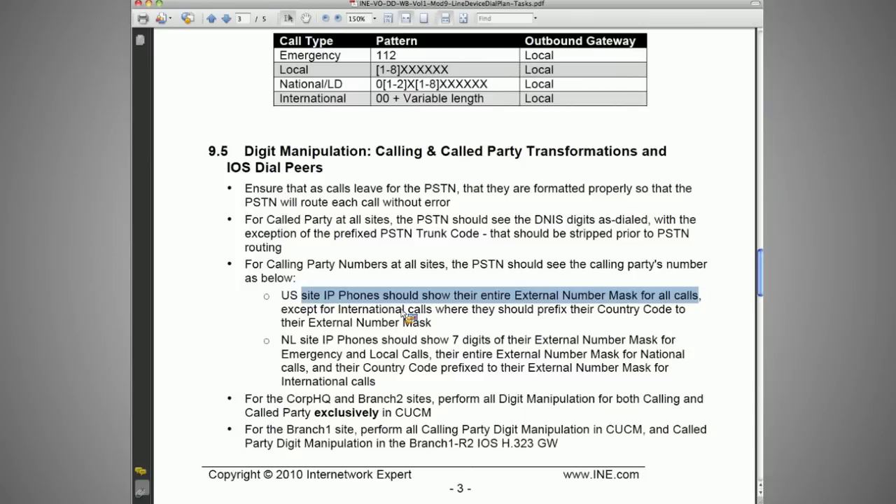
pyautogui.moveTo(337, 309); pyautogui.dragTo(666, 313)
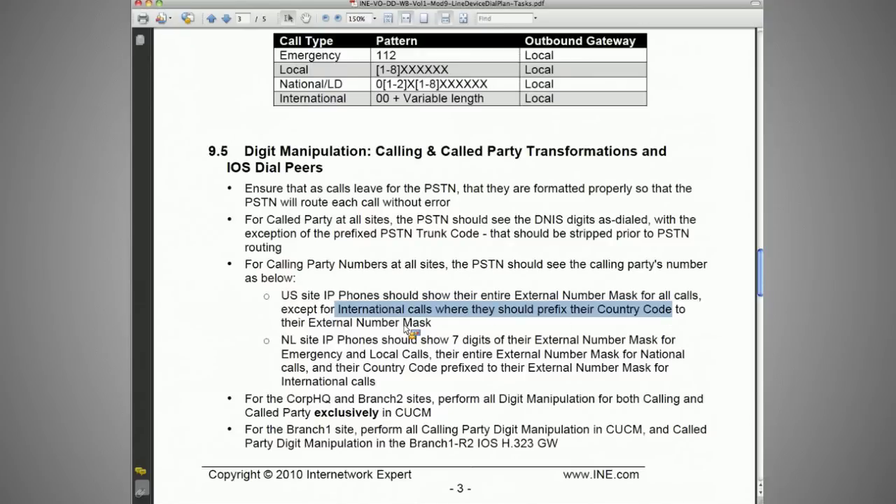
pyautogui.moveTo(432, 323); pyautogui.dragTo(309, 322)
pyautogui.click(297, 341)
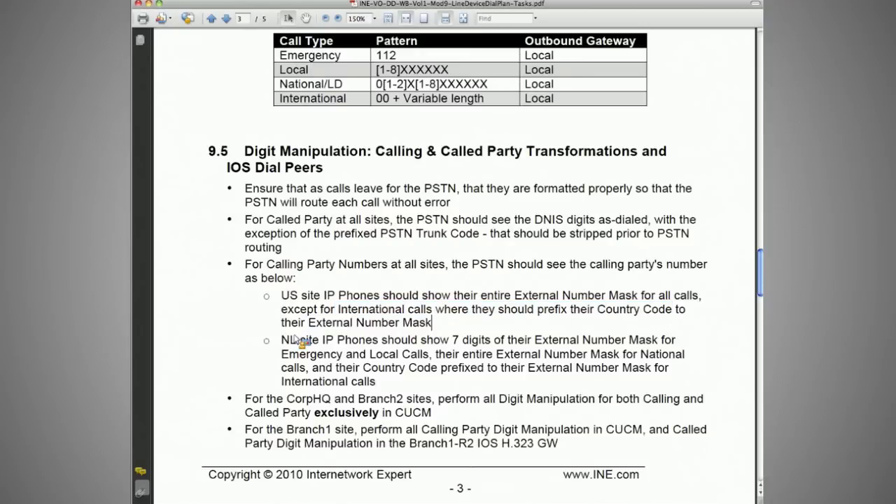
pyautogui.moveTo(531, 341); pyautogui.dragTo(619, 369)
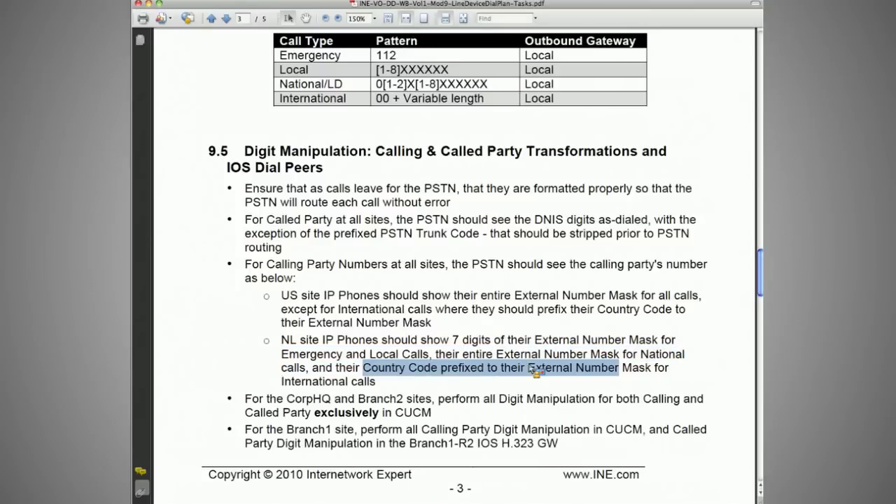
pyautogui.click(632, 368)
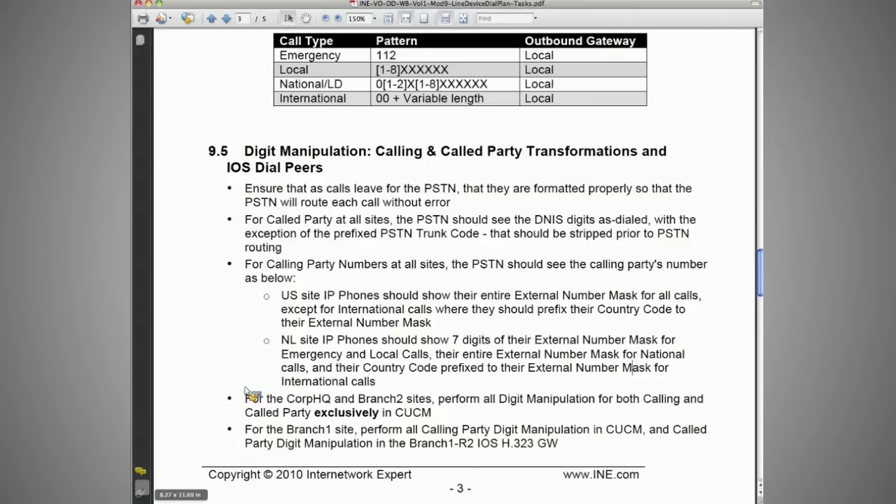
# Examine where task 9.5 requires calling and called party digit manipulation for the CorpHQ, Branch2 and Branch1 sites.
pyautogui.moveTo(246, 402); pyautogui.dragTo(437, 419)
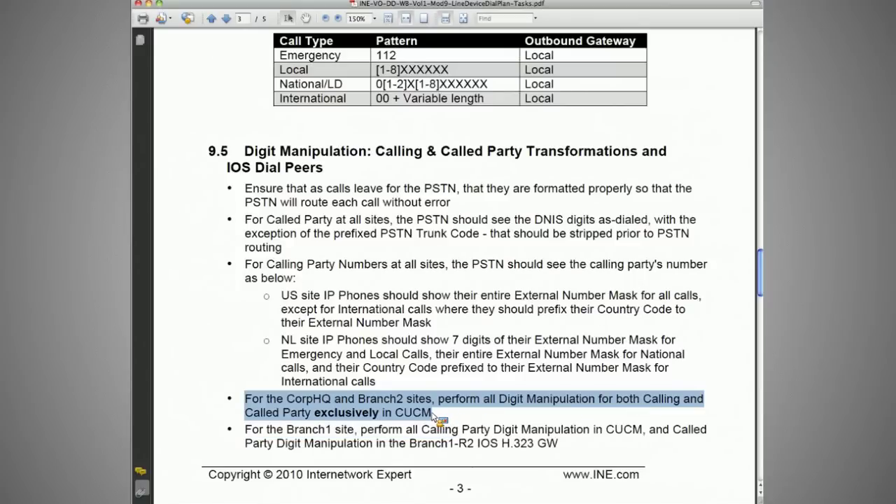
pyautogui.click(340, 446)
pyautogui.moveTo(287, 399); pyautogui.dragTo(333, 404)
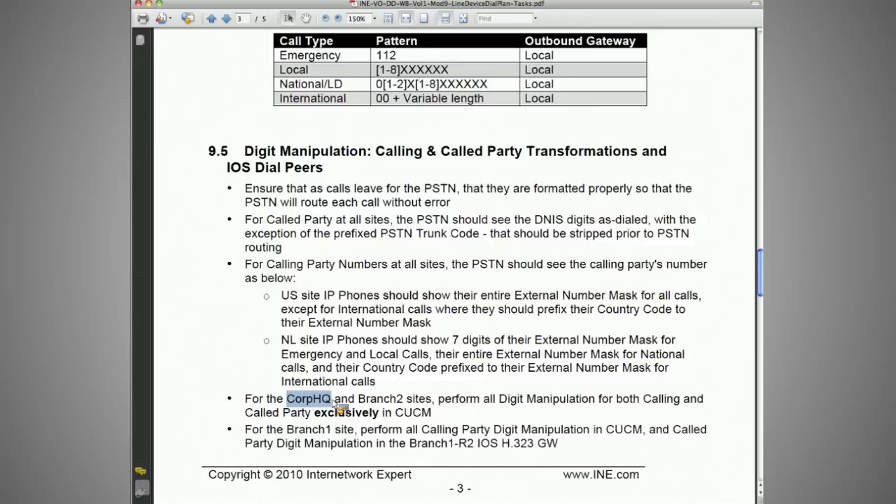
pyautogui.moveTo(286, 429); pyautogui.dragTo(590, 431)
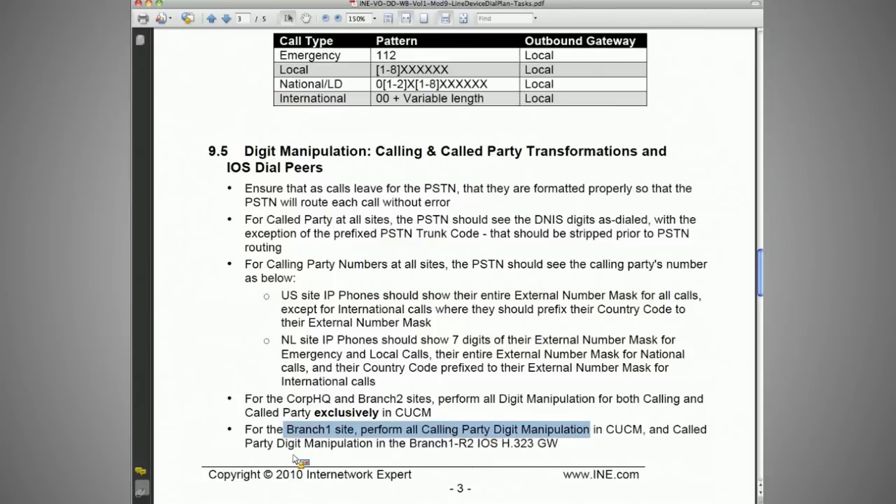
pyautogui.click(626, 441)
pyautogui.moveTo(648, 429); pyautogui.dragTo(548, 449)
pyautogui.click(548, 447)
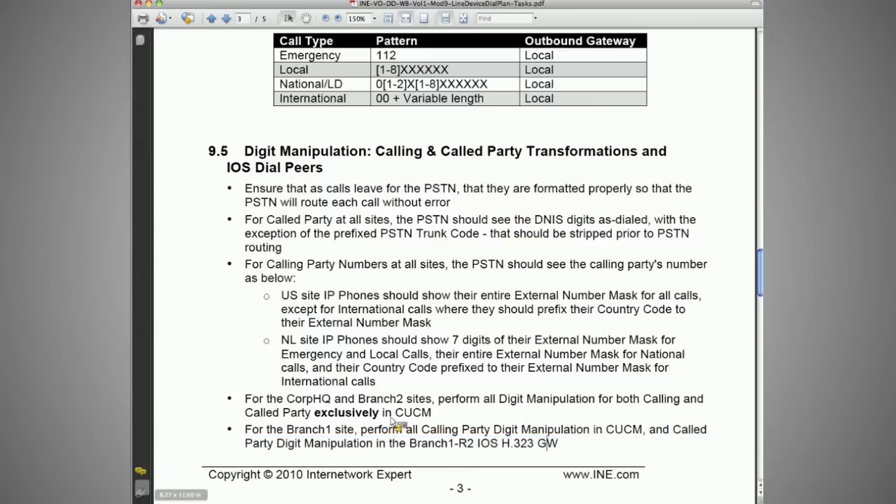
pyautogui.doubleClick(294, 404)
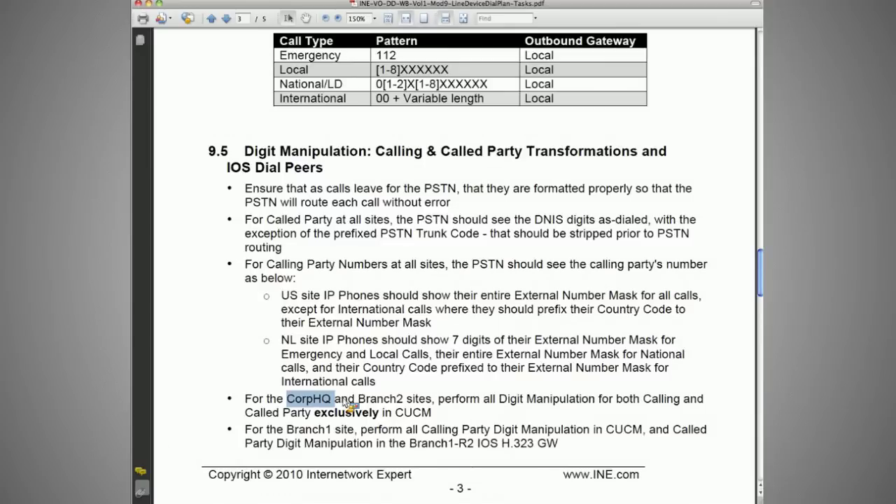
pyautogui.click(388, 404)
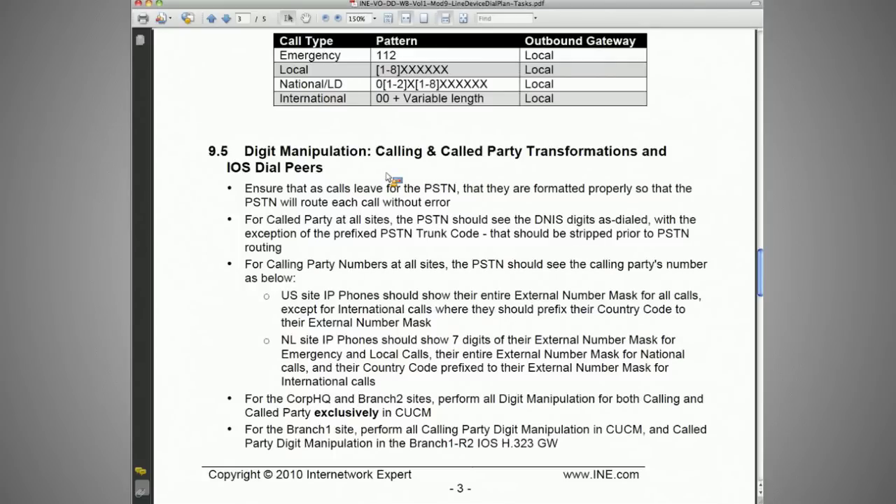
# Switch back to Cisco Unified CM Administration and open the list of gateways.
pyautogui.press('super+Tab')
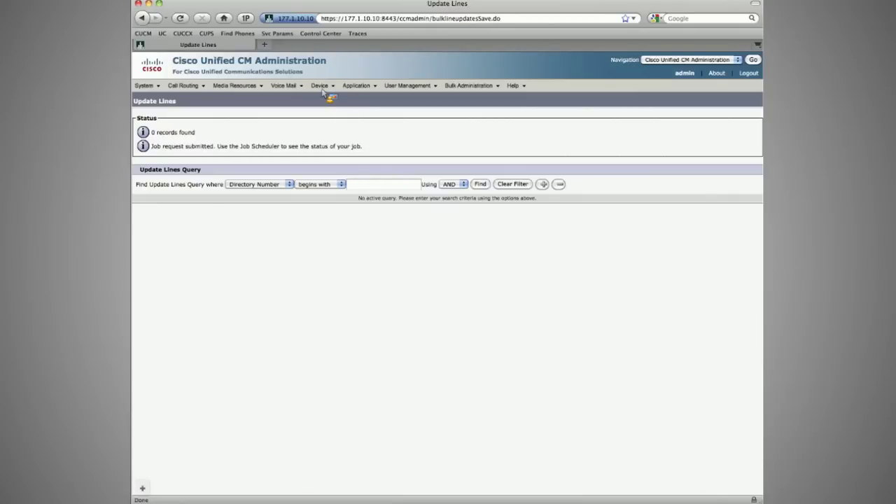
pyautogui.moveTo(324, 89)
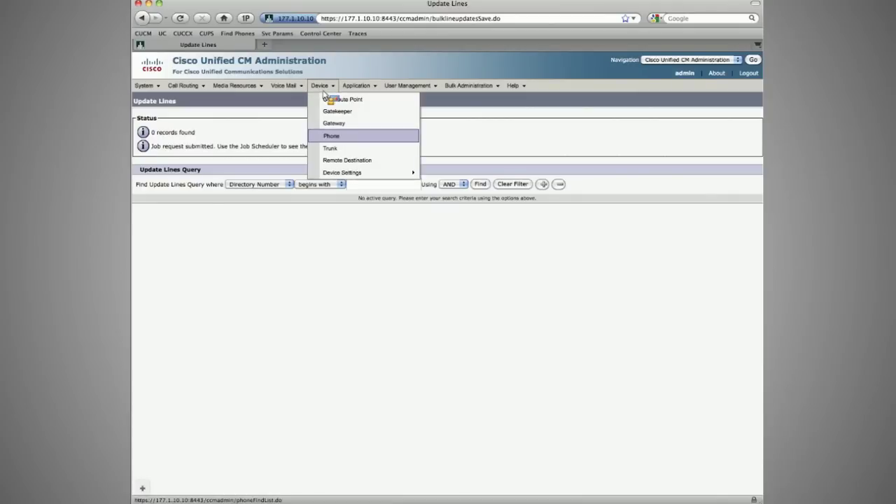
pyautogui.click(333, 123)
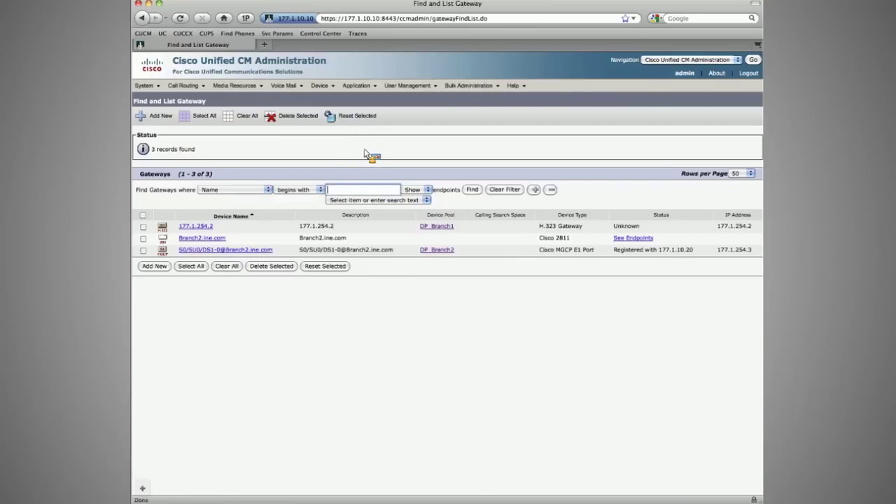
# Open the 9.1[2-9]XX[2-9]XXXXXX route pattern and examine its pattern definition and assigned route list.
pyautogui.moveTo(183, 85)
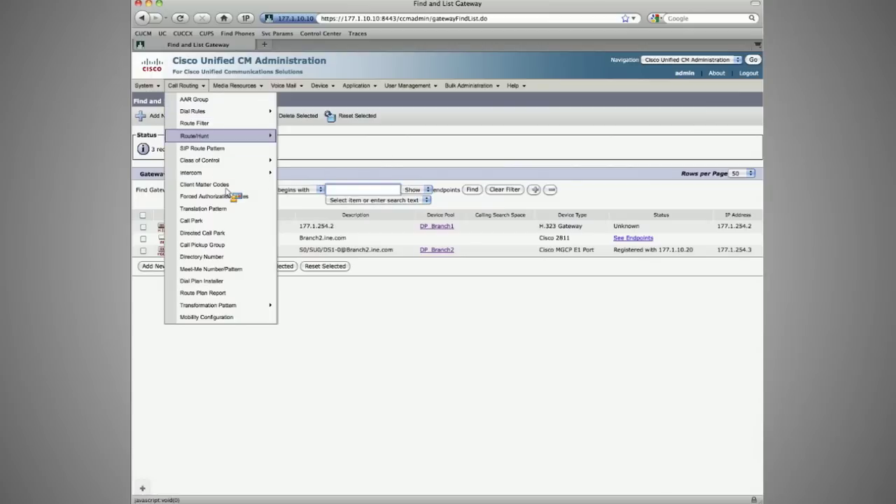
pyautogui.moveTo(224, 135)
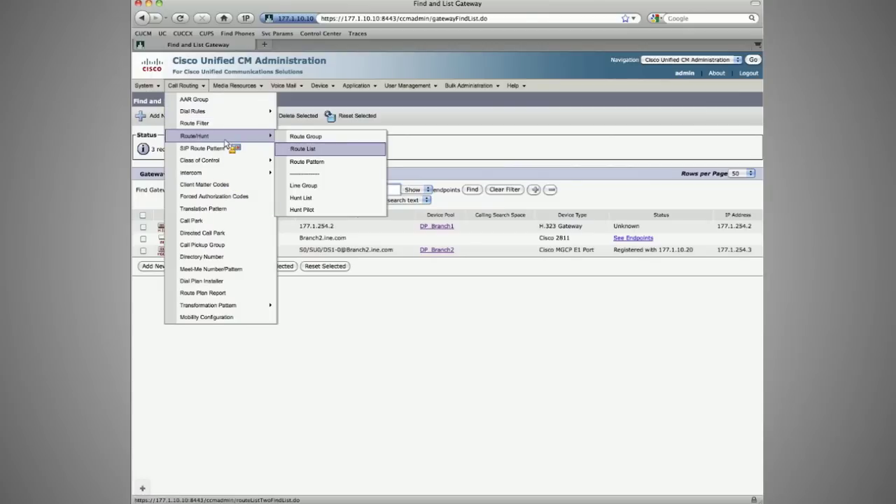
pyautogui.click(328, 161)
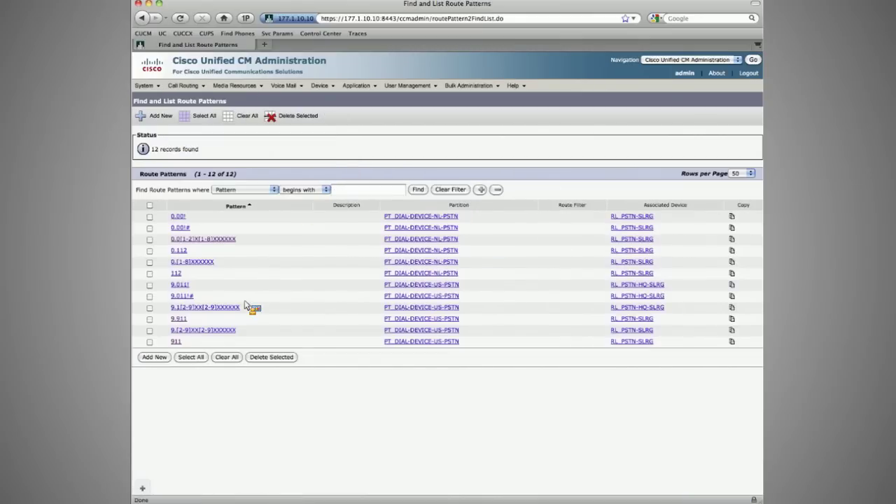
pyautogui.click(210, 307)
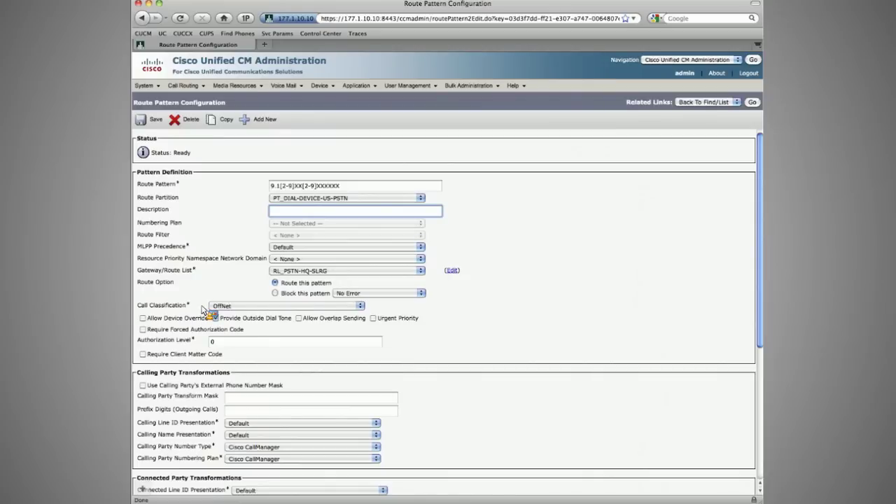
pyautogui.scroll(-3, 203, 309)
pyautogui.scroll(3, 210, 302)
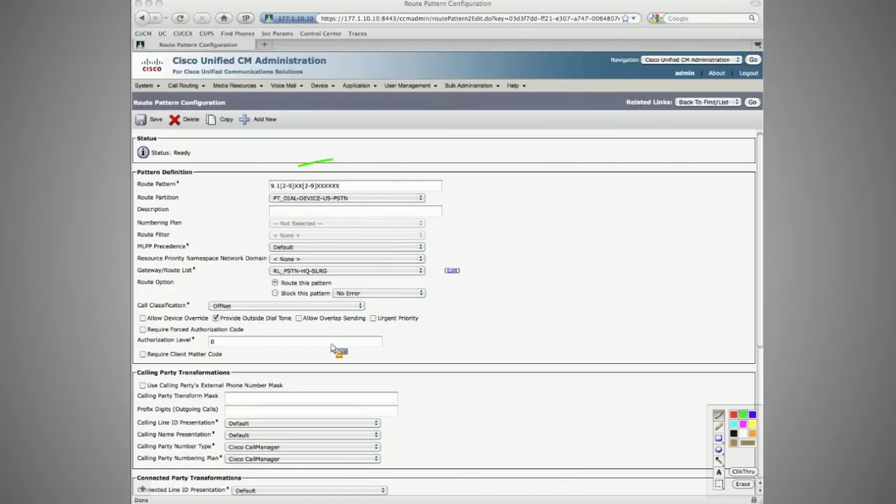
pyautogui.moveTo(333, 160)
pyautogui.mouseDown()
pyautogui.moveTo(140, 252)
pyautogui.moveTo(308, 151)
pyautogui.mouseUp()
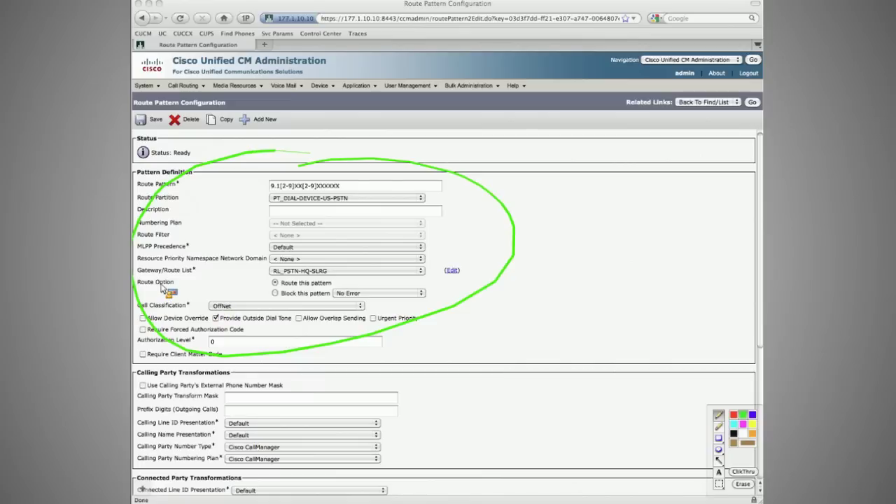
pyautogui.moveTo(162, 287); pyautogui.dragTo(210, 242)
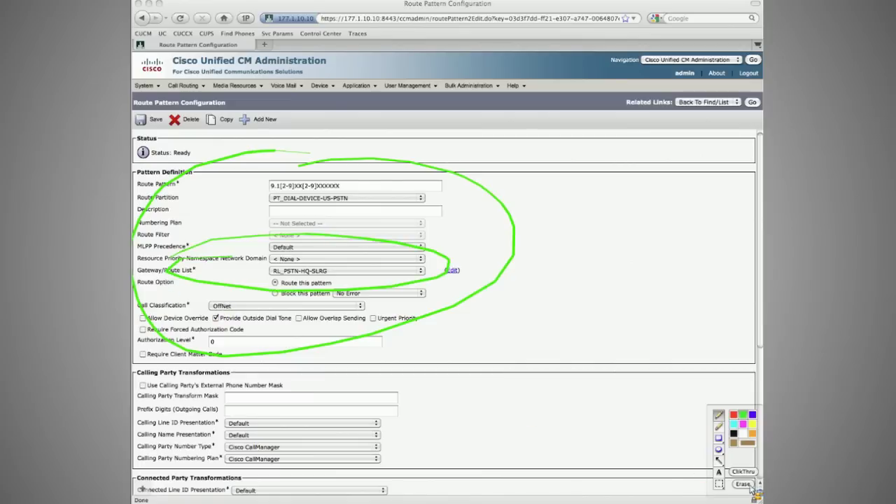
pyautogui.click(747, 485)
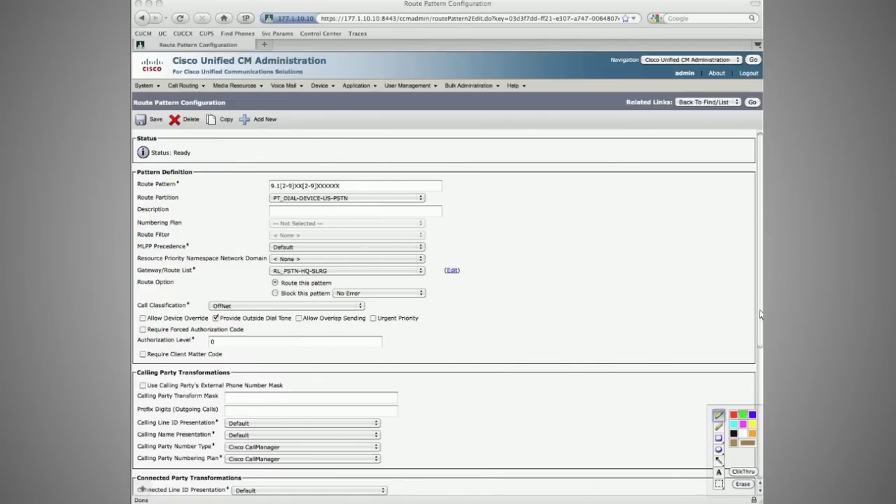
# Examine the Calling Party Transformations and Called Party Transformations settings of the route pattern.
pyautogui.moveTo(760, 315); pyautogui.dragTo(760, 426)
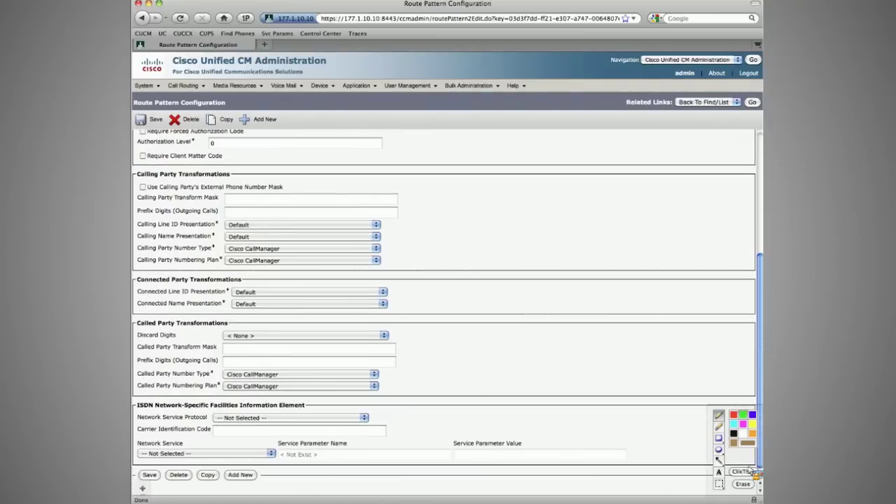
pyautogui.click(746, 472)
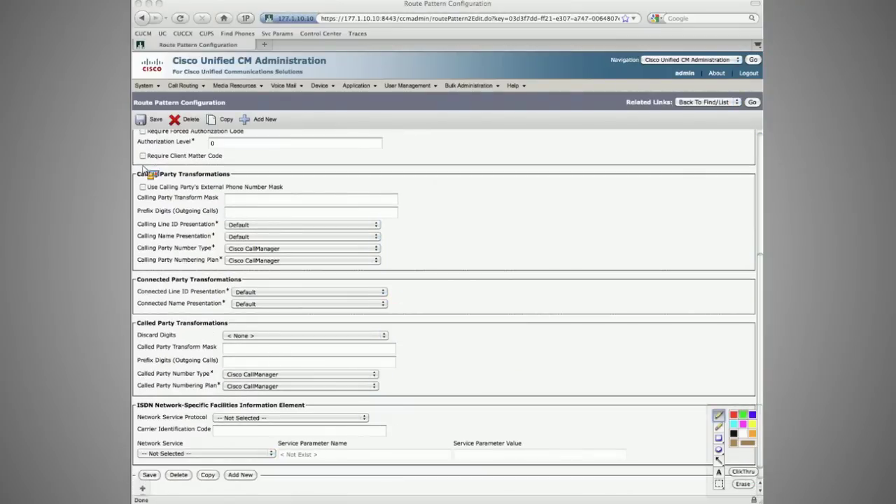
pyautogui.moveTo(254, 177); pyautogui.dragTo(135, 179)
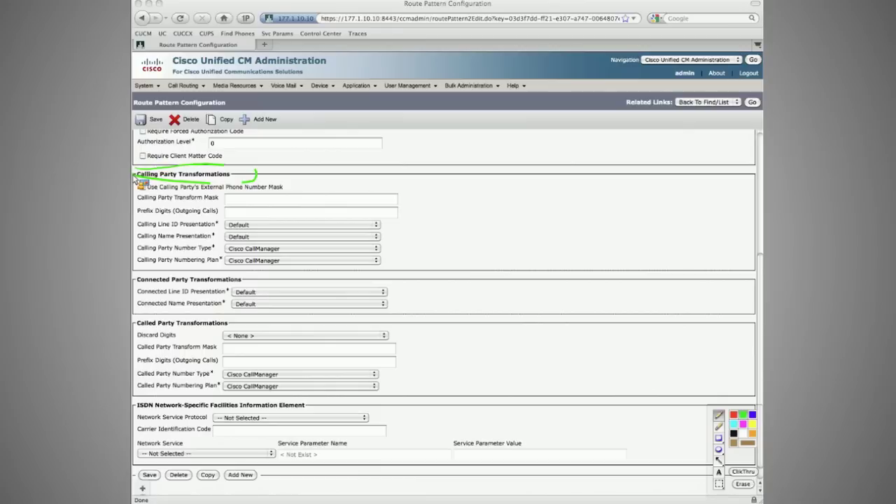
pyautogui.moveTo(233, 314); pyautogui.dragTo(137, 333)
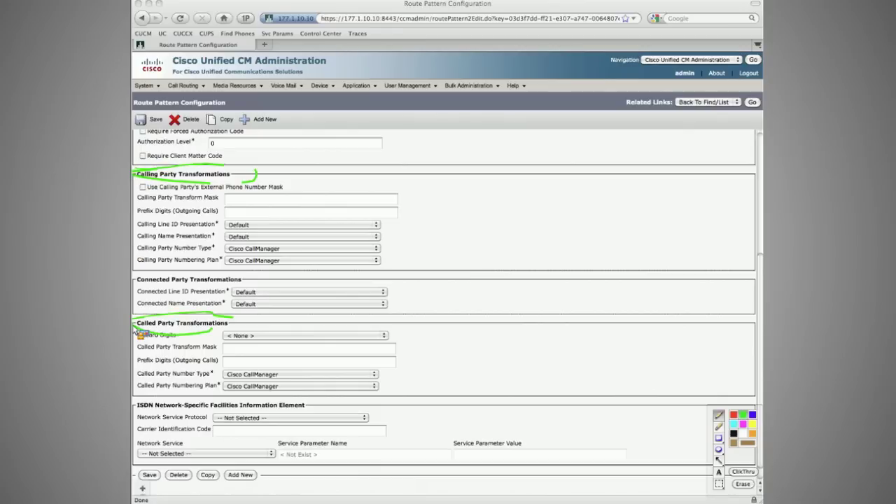
pyautogui.moveTo(431, 212)
pyautogui.mouseDown()
pyautogui.moveTo(180, 159)
pyautogui.moveTo(432, 213)
pyautogui.mouseUp()
pyautogui.moveTo(354, 305)
pyautogui.mouseDown()
pyautogui.moveTo(151, 329)
pyautogui.moveTo(336, 308)
pyautogui.mouseUp()
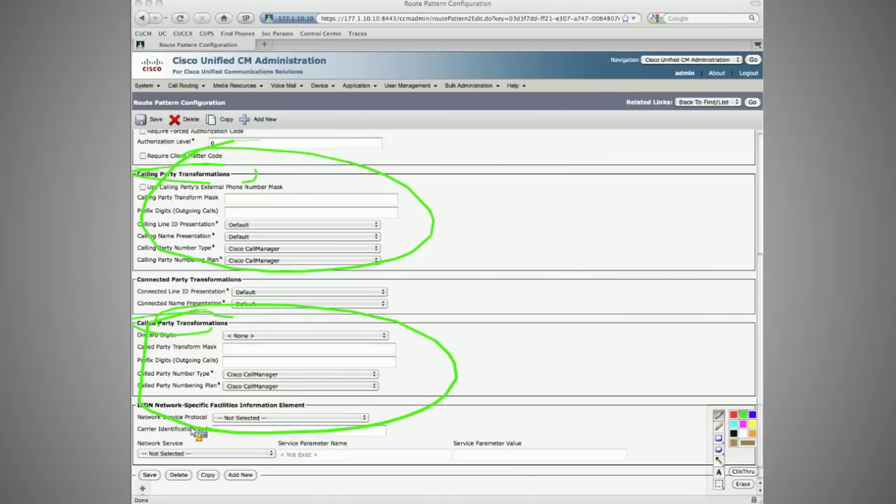
pyautogui.click(742, 484)
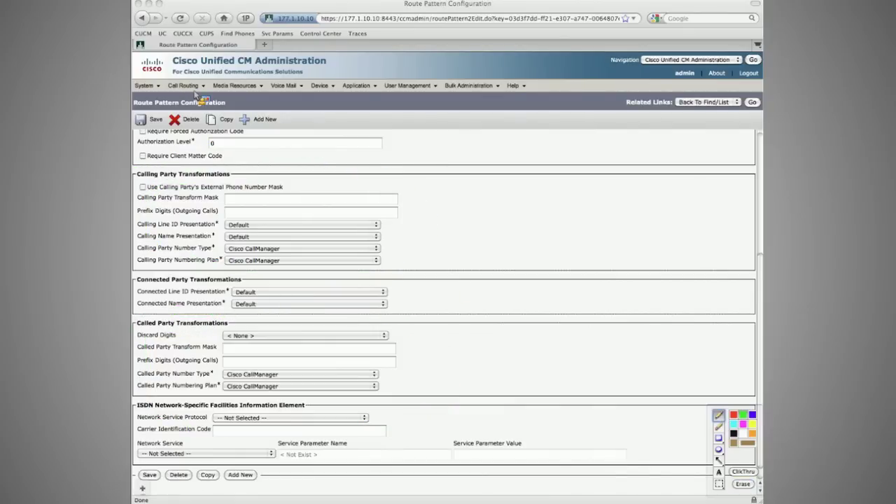
pyautogui.click(742, 484)
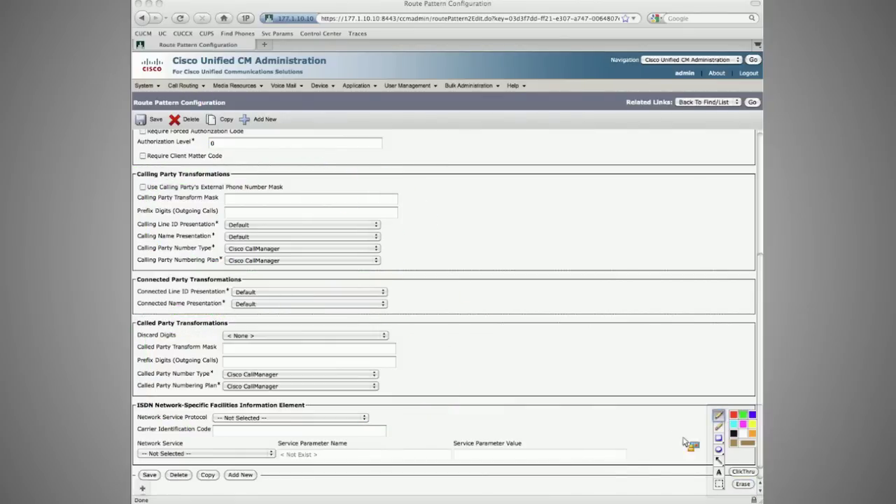
# Open the RG_CorpHQ details of route list RL_PSTN-HQ-SLRG and examine the calling and called party transformation settings.
pyautogui.click(199, 87)
pyautogui.moveTo(238, 135)
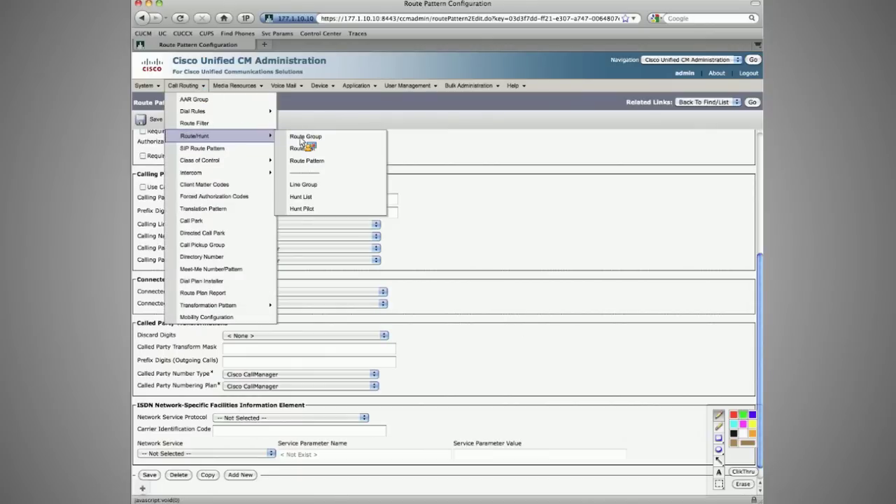
pyautogui.click(301, 148)
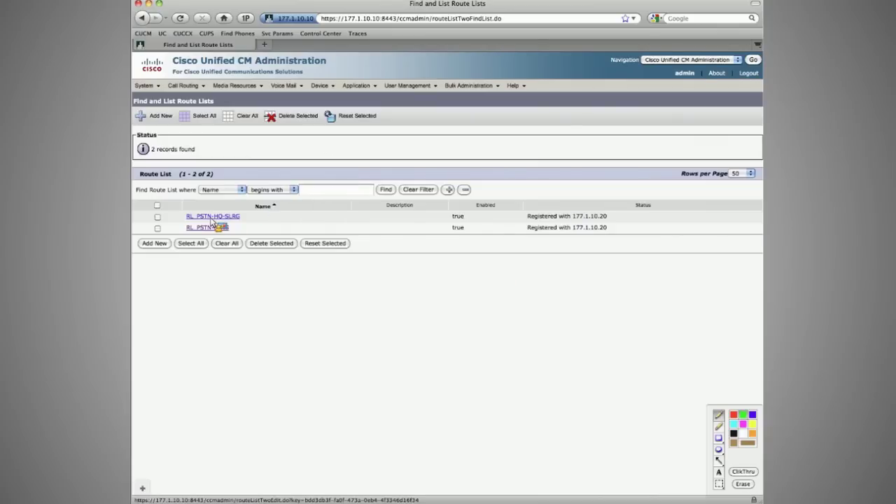
pyautogui.click(212, 217)
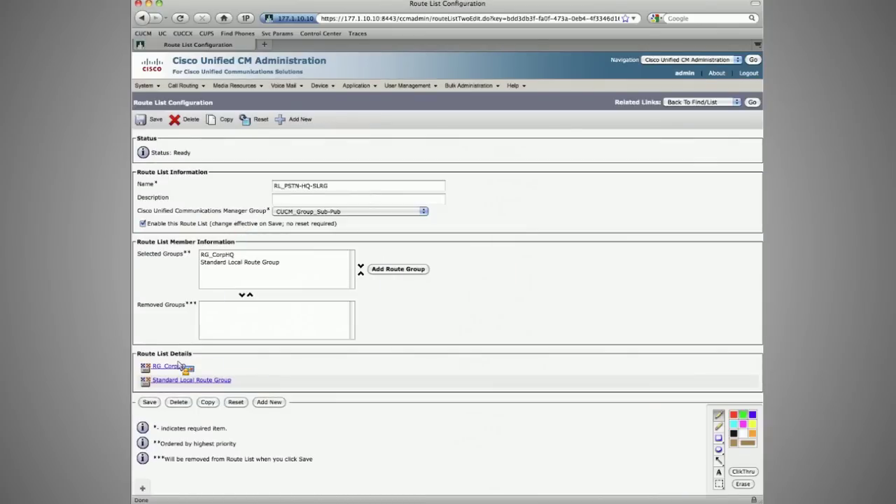
pyautogui.click(180, 365)
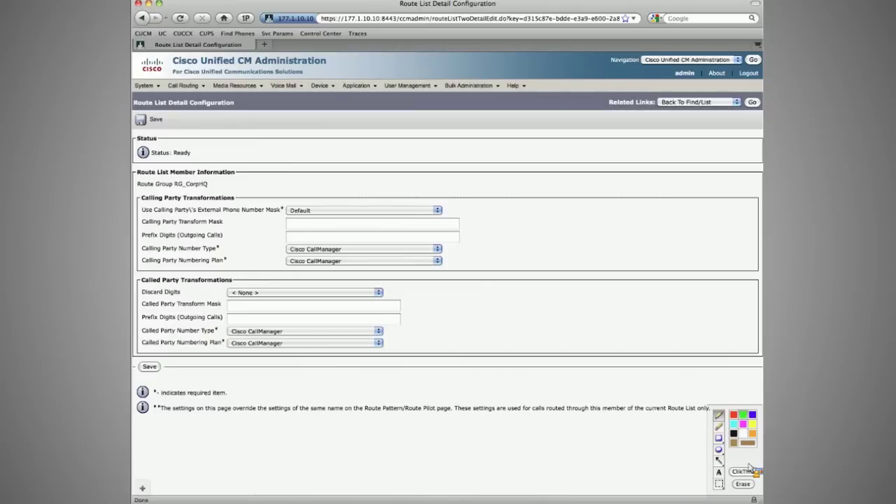
pyautogui.moveTo(148, 189)
pyautogui.mouseDown()
pyautogui.moveTo(358, 182)
pyautogui.moveTo(198, 273)
pyautogui.moveTo(213, 268)
pyautogui.mouseUp()
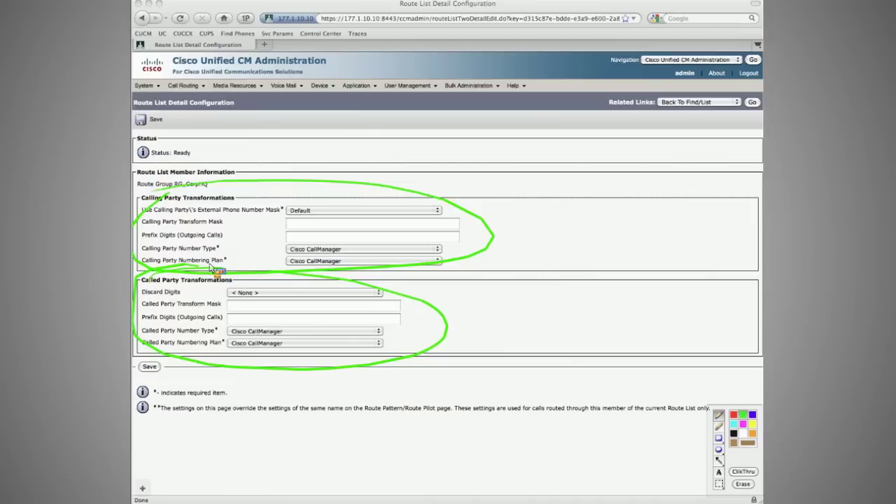
pyautogui.click(744, 485)
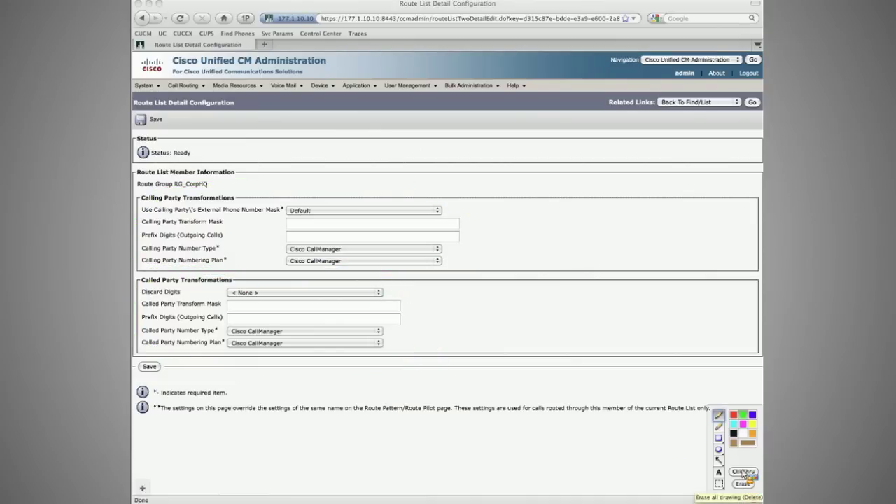
pyautogui.click(744, 472)
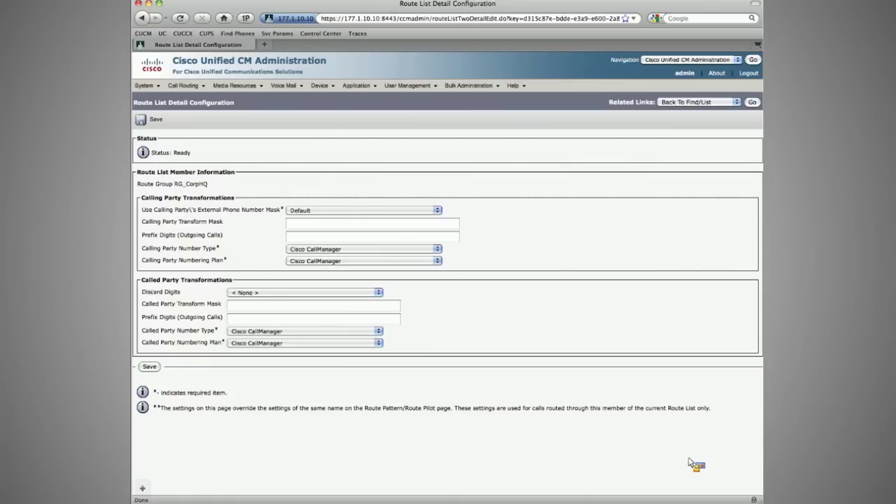
# Open the H.323 gateway 177.1.254.2 and examine the Called and Calling Party Transformation CSS settings for outbound calls.
pyautogui.moveTo(319, 85)
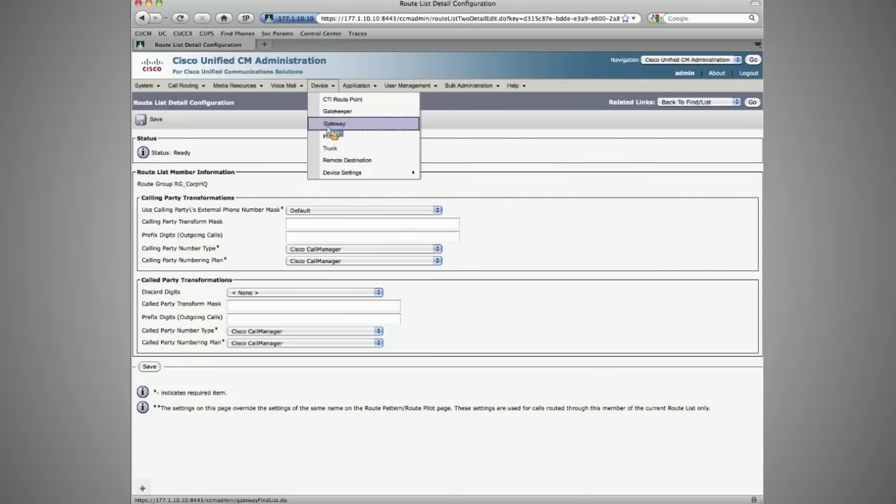
pyautogui.click(332, 125)
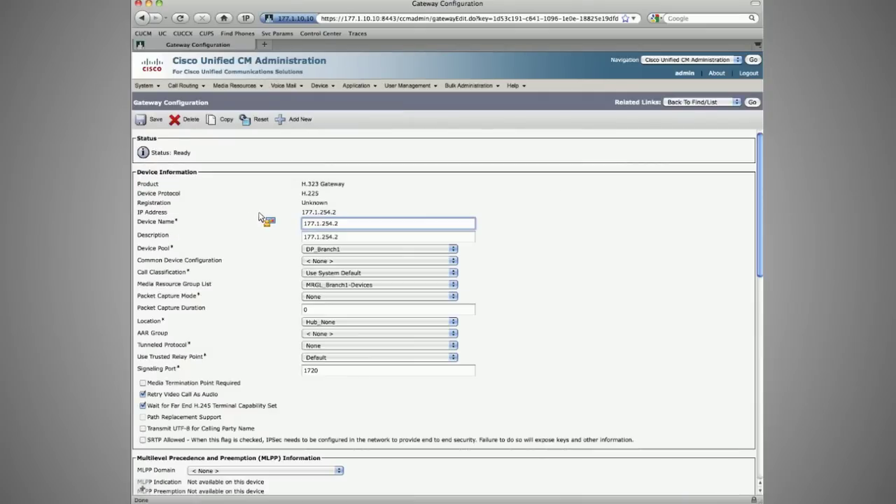
pyautogui.scroll(-10, 259, 218)
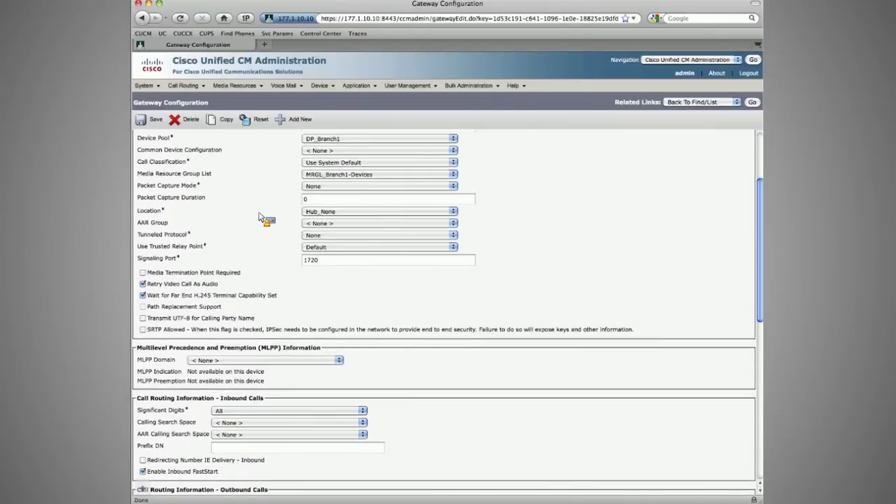
pyautogui.scroll(-2, 259, 218)
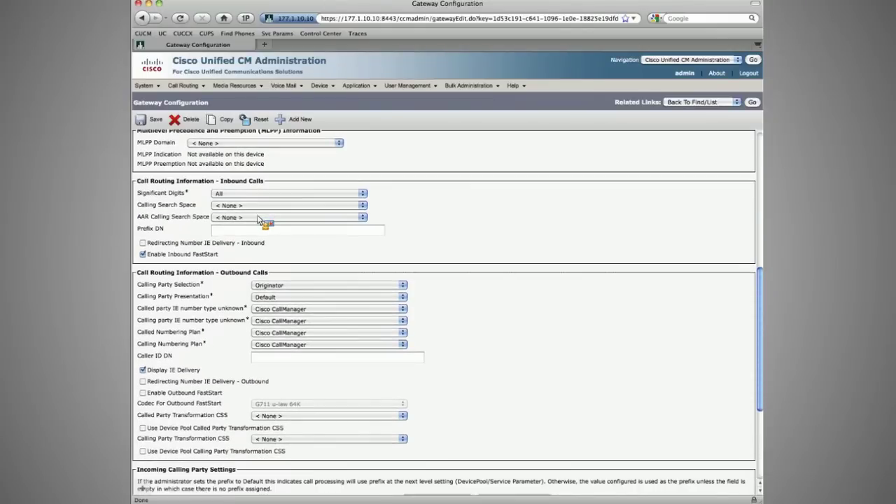
pyautogui.scroll(-3, 258, 219)
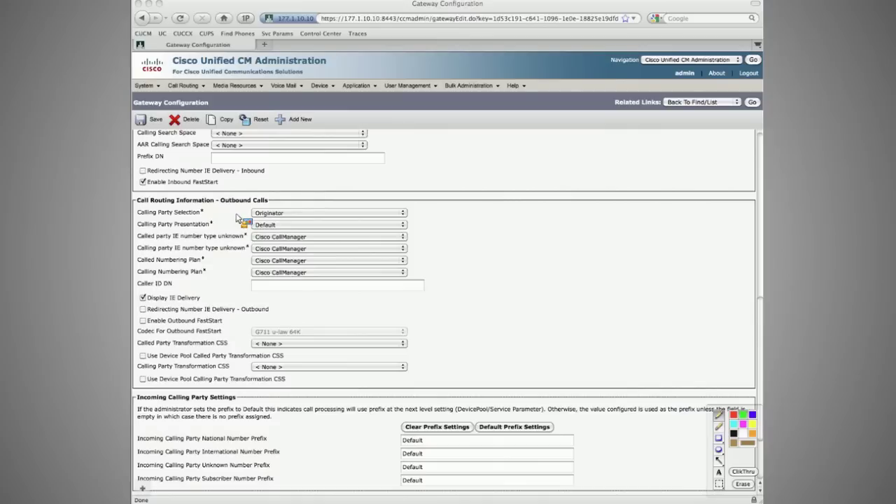
pyautogui.moveTo(213, 334); pyautogui.dragTo(196, 356)
pyautogui.moveTo(285, 360)
pyautogui.mouseDown()
pyautogui.moveTo(248, 359)
pyautogui.moveTo(241, 384)
pyautogui.moveTo(207, 361)
pyautogui.mouseUp()
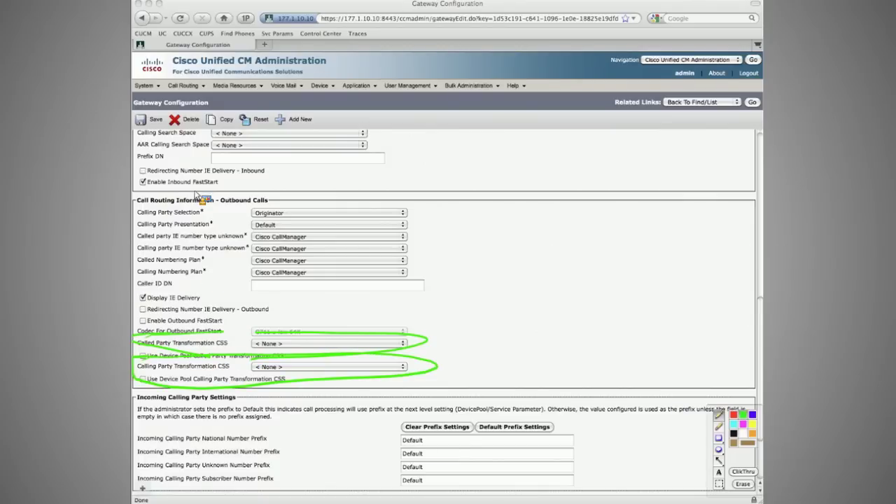
pyautogui.moveTo(196, 194); pyautogui.dragTo(260, 184)
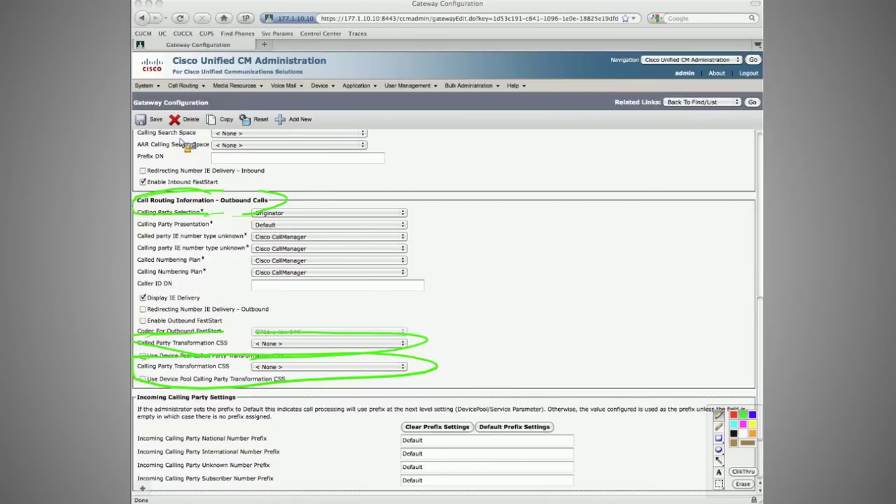
pyautogui.press('Escape')
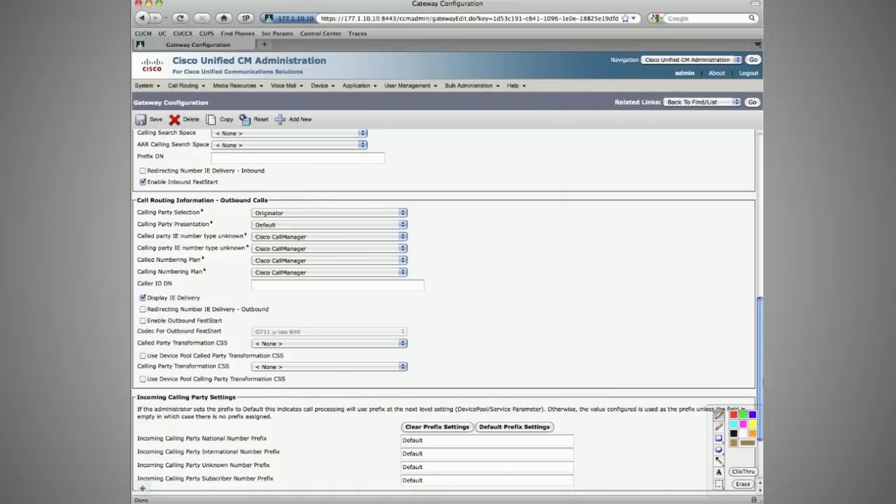
# Compare the gateway's inbound Calling Search Space setting with its outbound Called and Calling Party Transformation CSS settings.
pyautogui.scroll(2, 761, 361)
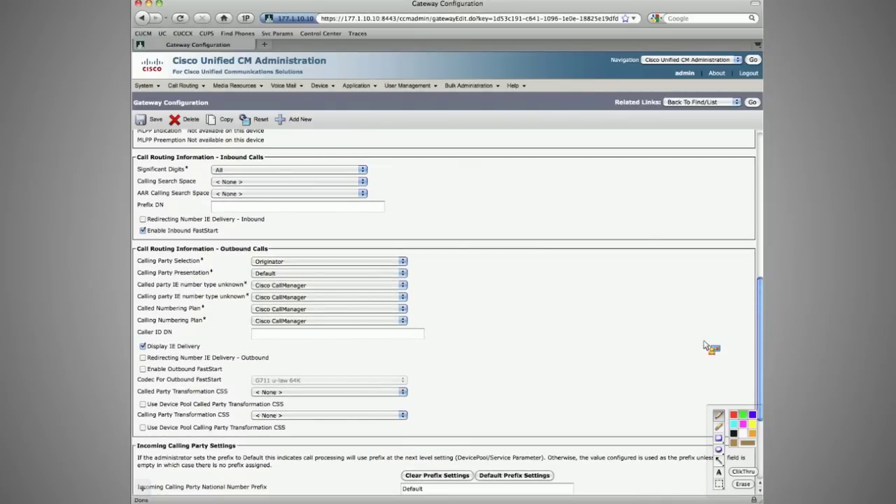
pyautogui.hotkey('ctrl', 'shift', 'p')
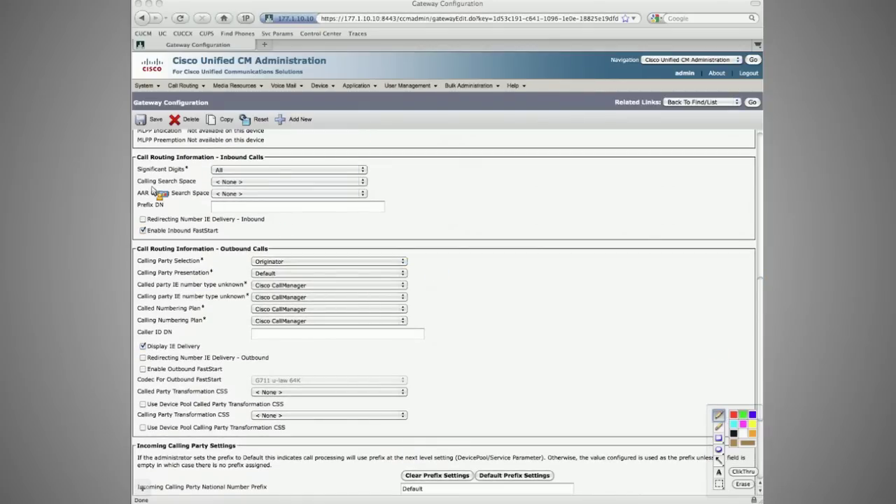
pyautogui.moveTo(137, 184); pyautogui.dragTo(312, 188)
pyautogui.moveTo(373, 179)
pyautogui.mouseDown()
pyautogui.moveTo(214, 154)
pyautogui.moveTo(296, 153)
pyautogui.mouseUp()
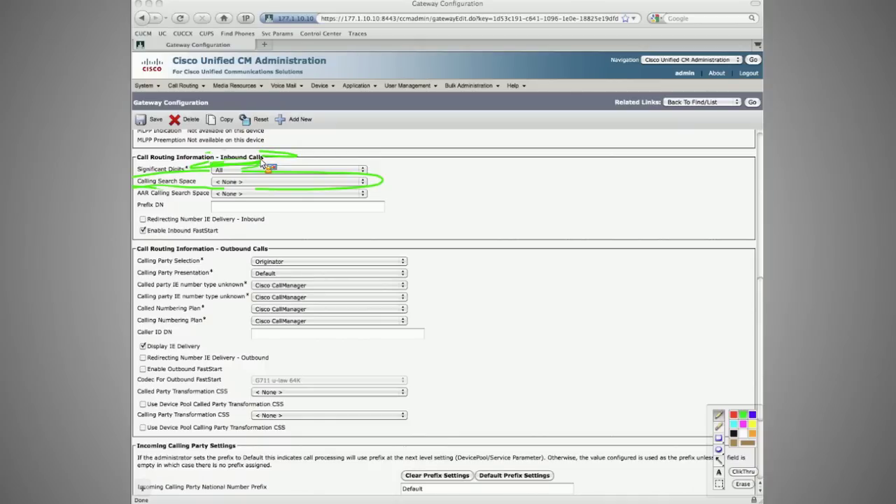
pyautogui.click(743, 484)
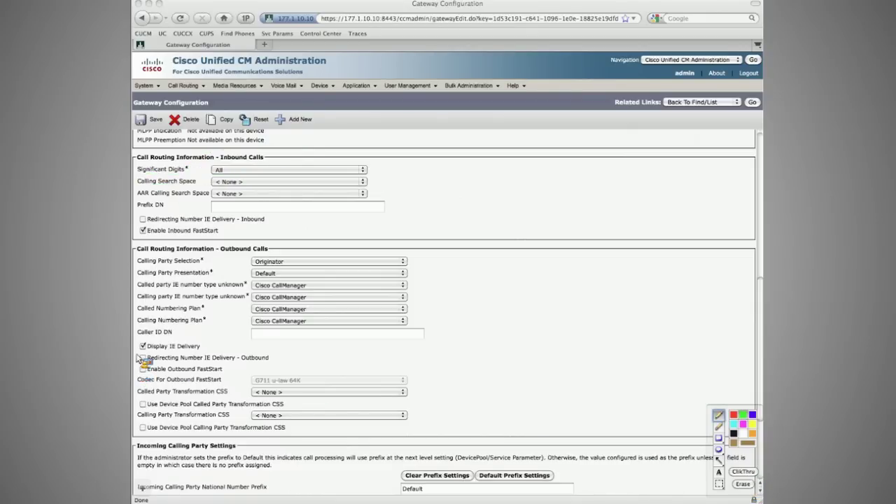
pyautogui.moveTo(144, 262); pyautogui.dragTo(283, 255)
pyautogui.moveTo(331, 368)
pyautogui.mouseDown()
pyautogui.moveTo(145, 394)
pyautogui.moveTo(201, 365)
pyautogui.mouseUp()
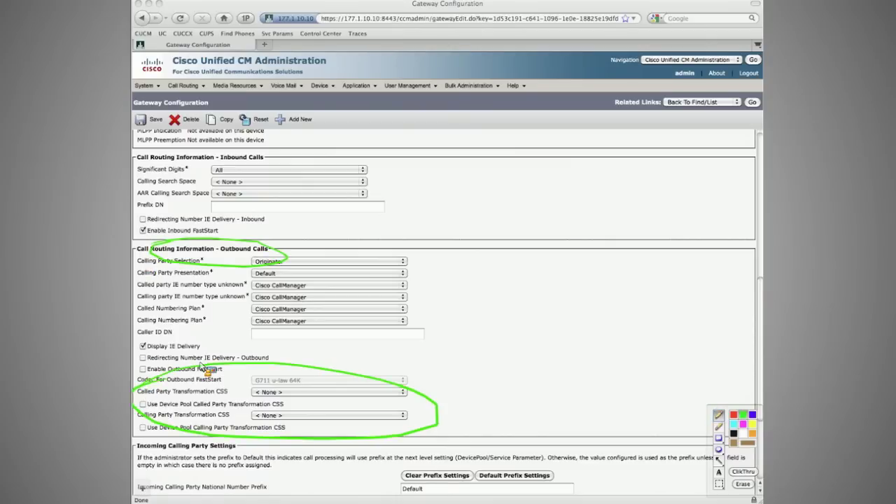
# Bring up the list of partitions and start adding a new partition.
pyautogui.click(743, 485)
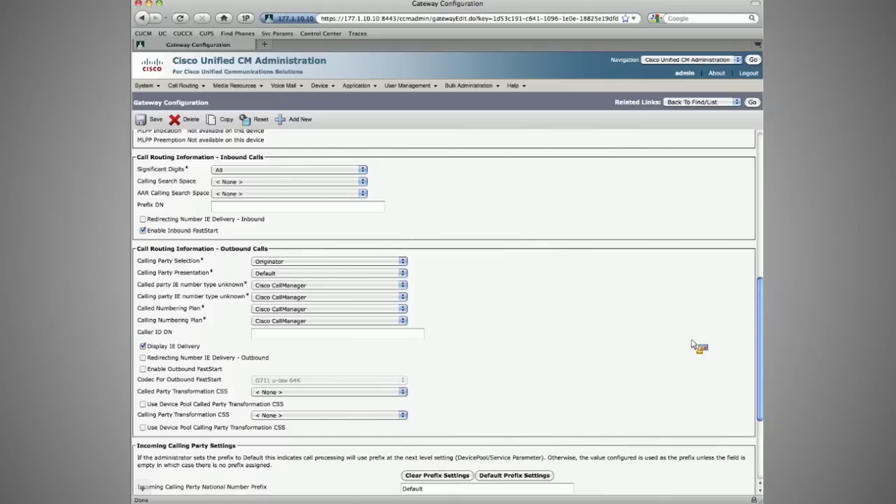
pyautogui.click(184, 86)
pyautogui.moveTo(210, 160)
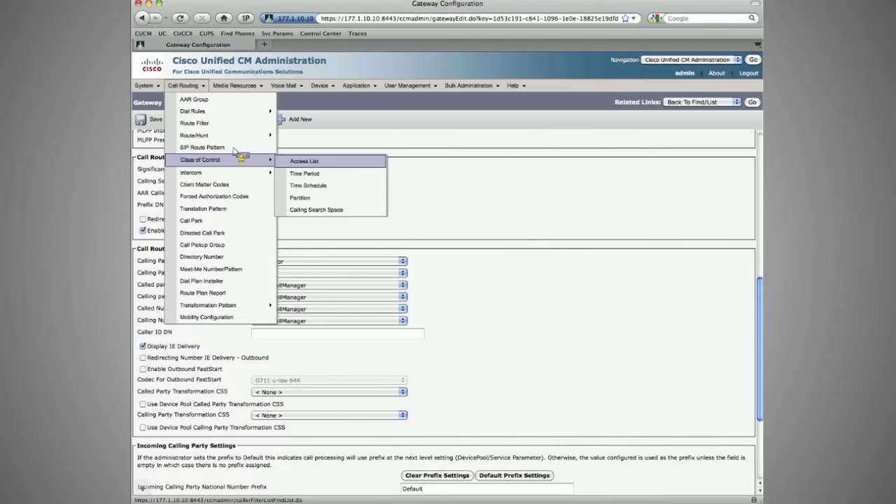
pyautogui.click(304, 199)
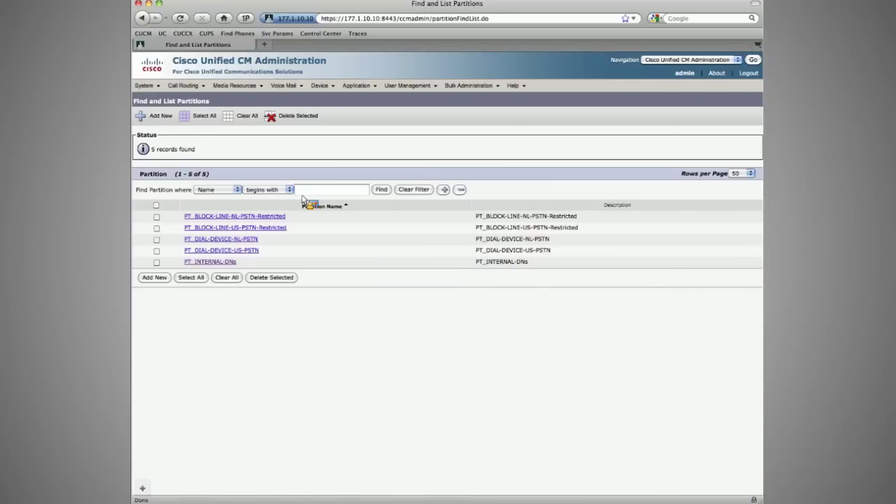
pyautogui.click(158, 116)
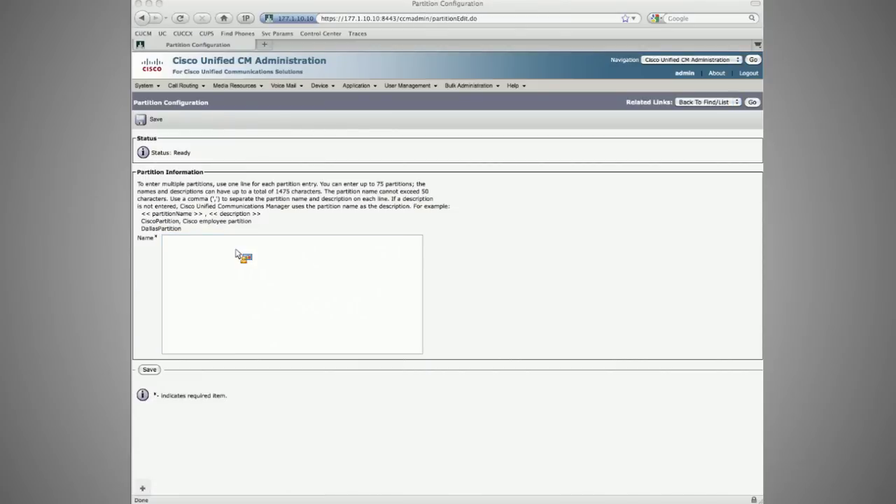
# Enter PT_XFORM-CorpHQ-GW-DNIS as the new partition's name.
pyautogui.click(357, 274)
pyautogui.write('PT')
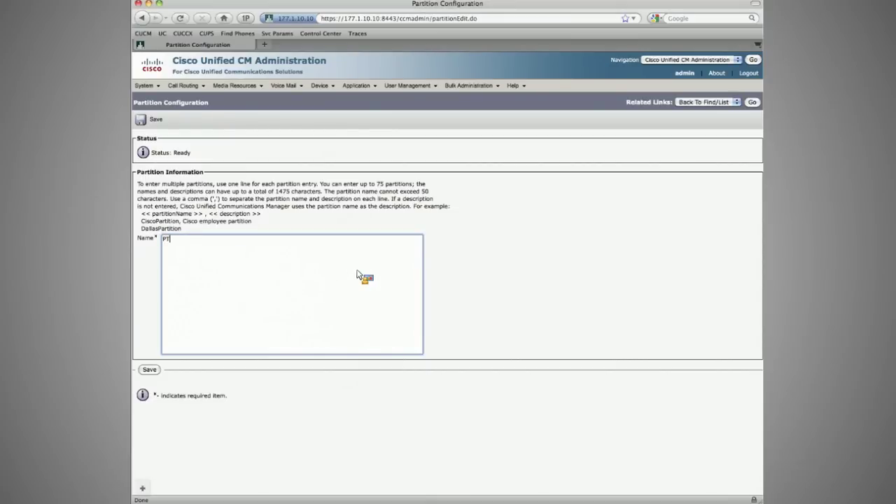
pyautogui.write('_XFORM')
pyautogui.press('BackSpace')
pyautogui.press('BackSpace')
pyautogui.press('BackSpace')
pyautogui.press('BackSpace')
pyautogui.write('LATE')
pyautogui.press('BackSpace')
pyautogui.press('BackSpace')
pyautogui.press('BackSpace')
pyautogui.press('BackSpace')
pyautogui.write('FORM')
pyautogui.press('super+a')
pyautogui.write('_XFORM-CorpHQ-GW-DNIS')
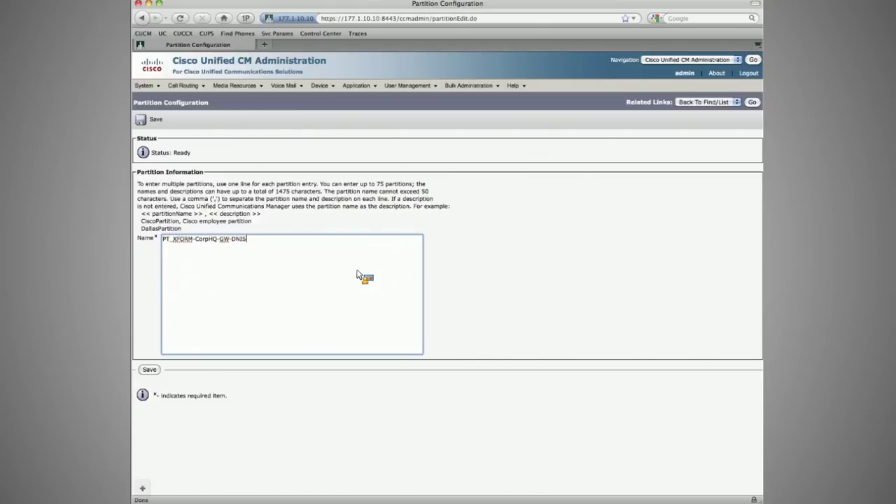
# Change the partition name to PT_CdPTP-CorpHQ-GW and save the partition.
pyautogui.press('BackSpace')
pyautogui.press('BackSpace')
pyautogui.press('BackSpace')
pyautogui.press('BackSpace')
pyautogui.write('Cd')
pyautogui.write('PTP')
pyautogui.hotkey('alt', 'shift', 'Left')
pyautogui.press('super+c')
pyautogui.press('BackSpace')
pyautogui.press('BackSpace')
pyautogui.hotkey('alt', 'Left')
pyautogui.hotkey('alt', 'Left')
pyautogui.hotkey('alt', 'shift', 'Left')
pyautogui.press('super+v')
pyautogui.write('-')
pyautogui.press('BackSpace')
pyautogui.write('n')
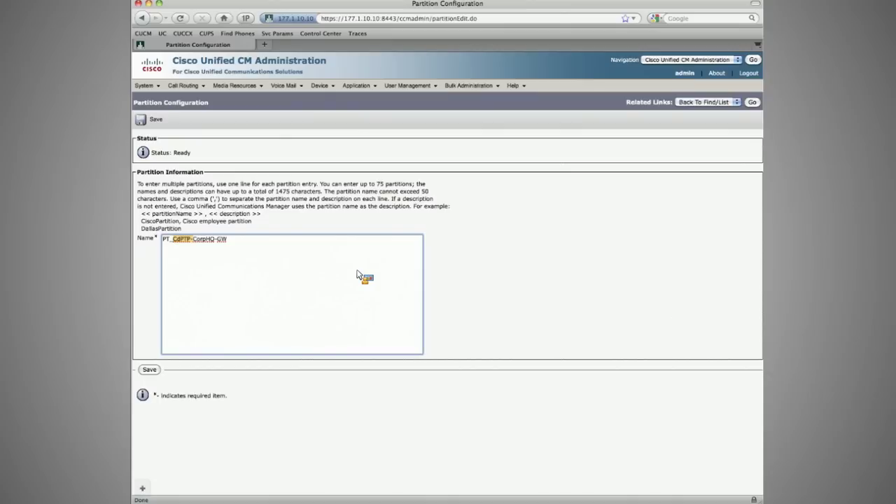
pyautogui.press('BackSpace')
pyautogui.press('BackSpace')
pyautogui.press('BackSpace')
pyautogui.press('BackSpace')
pyautogui.write('PTP')
pyautogui.press('BackSpace')
pyautogui.write('ng')
pyautogui.press('BackSpace')
pyautogui.press('BackSpace')
pyautogui.write('d')
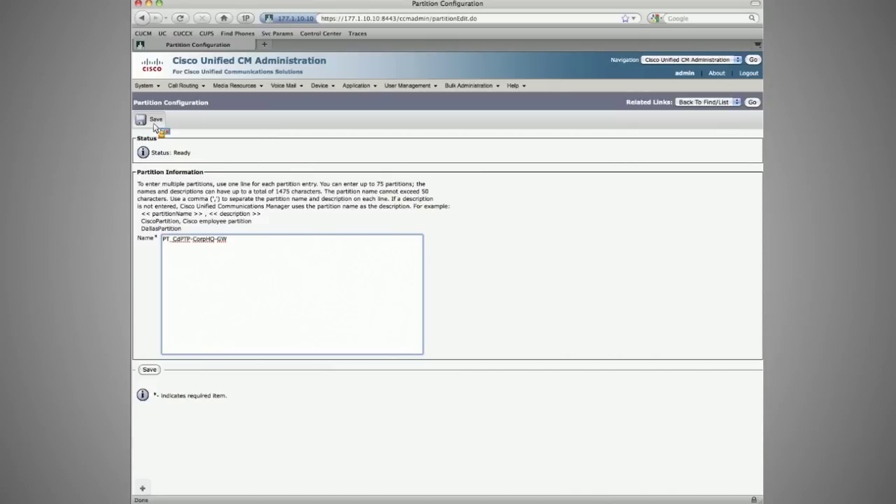
pyautogui.click(154, 120)
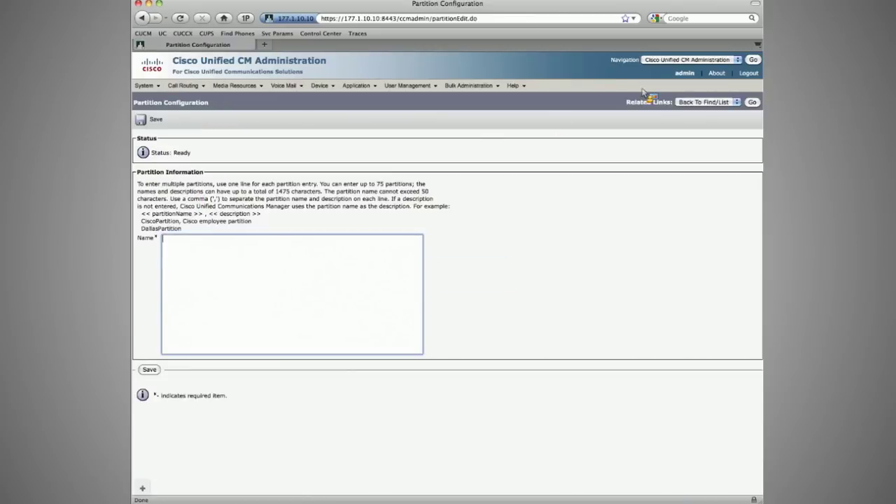
# Enter PT_CngPTP-CorpHQ-GW as the first name in another new partition entry.
pyautogui.write('PT-')
pyautogui.write('C')
pyautogui.write('ngP')
pyautogui.write('TP-Corp')
pyautogui.write('HQ-')
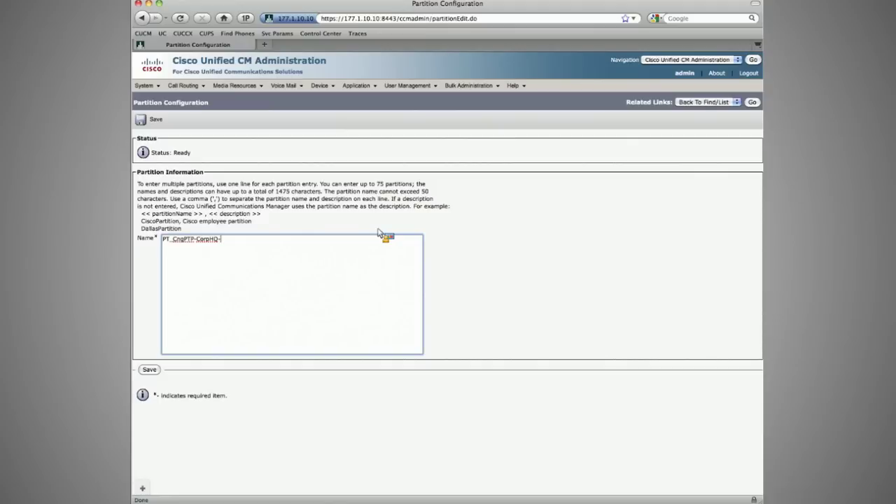
pyautogui.write('GW')
# Add a second line with the partition name PT_CngPTP-Branch1-GW.
pyautogui.press('Return')
pyautogui.write('PT_CngPTP-CorpHQ-GW')
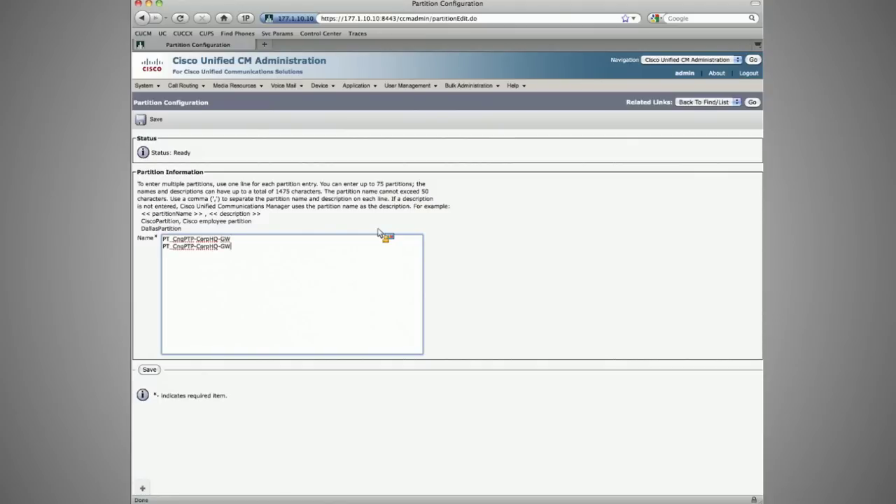
pyautogui.press('Left')
pyautogui.press('Left')
pyautogui.press('Left')
pyautogui.press('BackSpace')
pyautogui.press('BackSpace')
pyautogui.press('BackSpace')
pyautogui.press('BackSpace')
pyautogui.press('BackSpace')
pyautogui.press('BackSpace')
pyautogui.write('Branch1')
# Add a third line with the partition name PT_CdPTP-Branch1-GW.
pyautogui.press('super+Right')
pyautogui.write('PT_CngPTP-Branch1-GW')
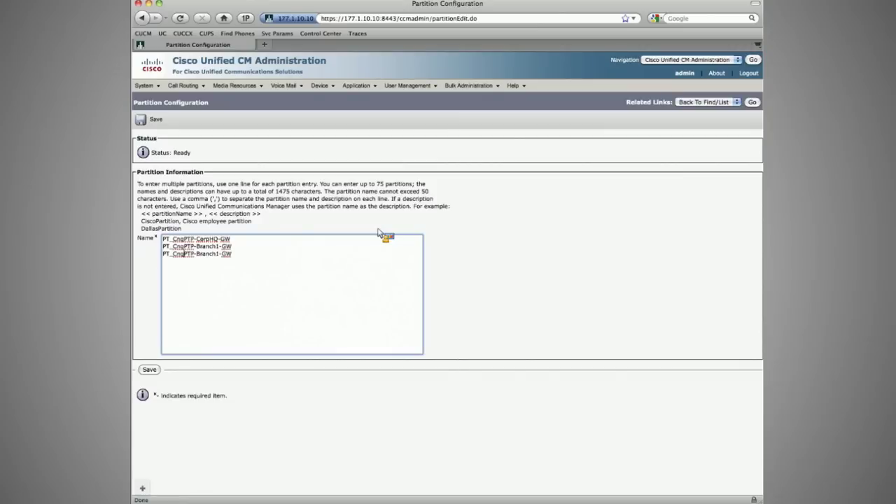
pyautogui.press('BackSpace')
pyautogui.press('BackSpace')
pyautogui.write('d')
# Add lines for the partitions PT_CngPTP-Branch2-GW and PT_CdPTP-Branch2-GW, and save all the listed partitions.
pyautogui.press('super+a')
pyautogui.press('Right')
pyautogui.press('Return')
pyautogui.write('PT_CngPTP-Branch1-GW PT_CdPTP-Branch1-GW')
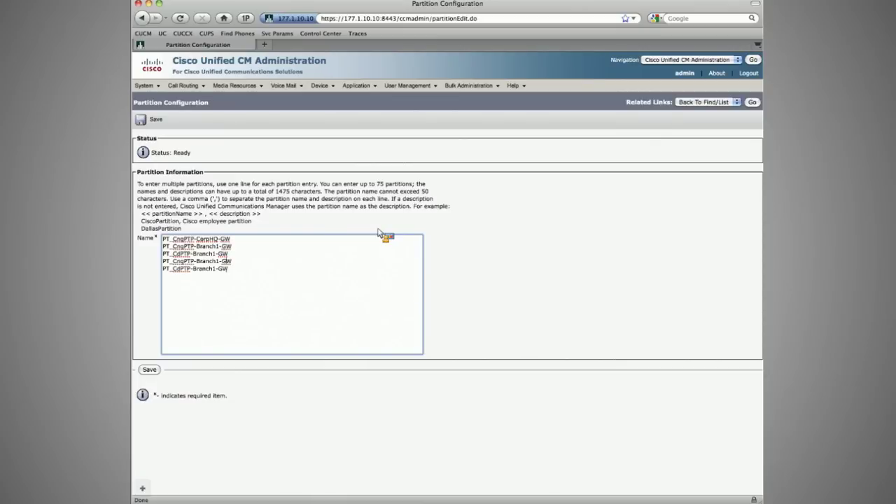
pyautogui.press('Down')
pyautogui.press('BackSpace')
pyautogui.write('2')
pyautogui.click(140, 121)
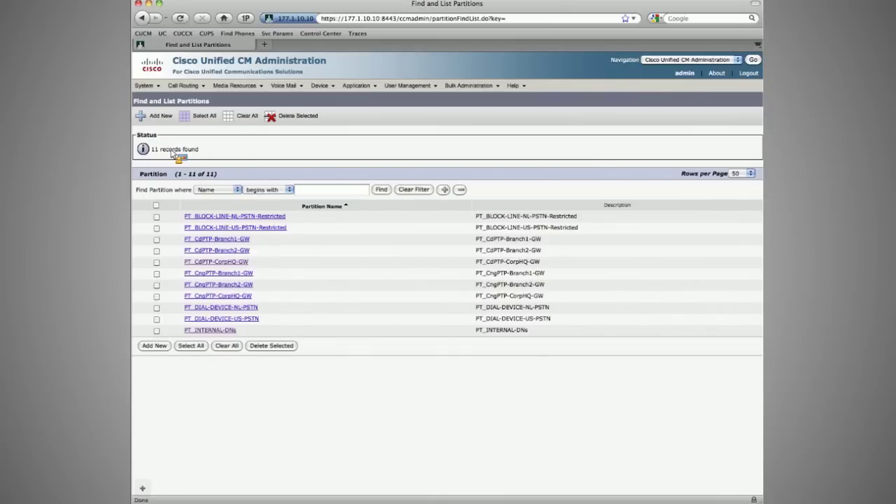
# Add a new calling search space named CSS_CngPTP-Branch1-GW.
pyautogui.moveTo(184, 86)
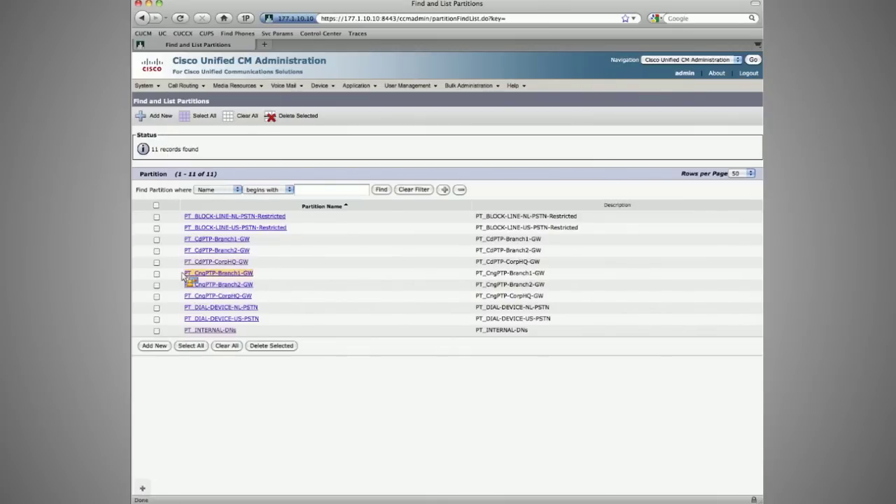
pyautogui.moveTo(187, 278); pyautogui.dragTo(218, 162)
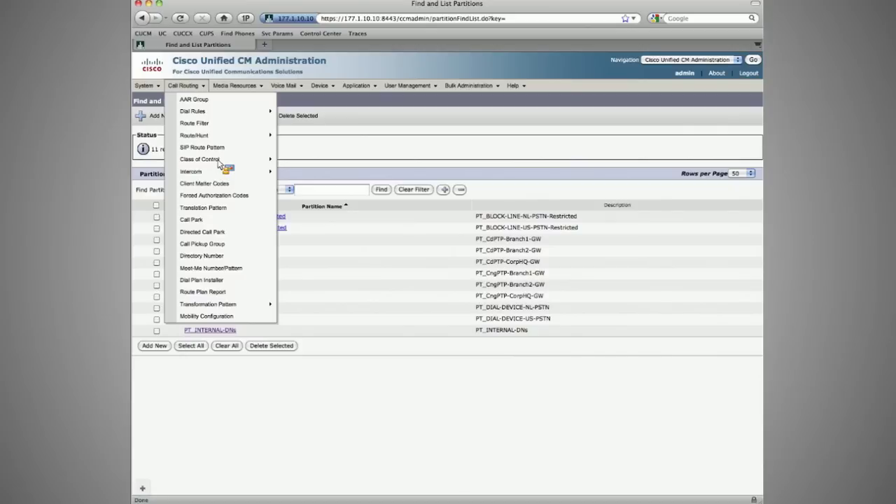
pyautogui.click(303, 210)
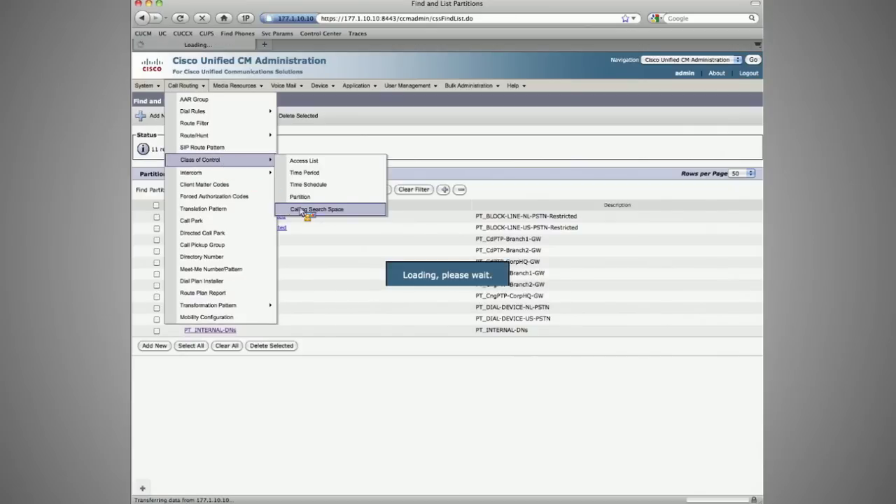
pyautogui.click(159, 117)
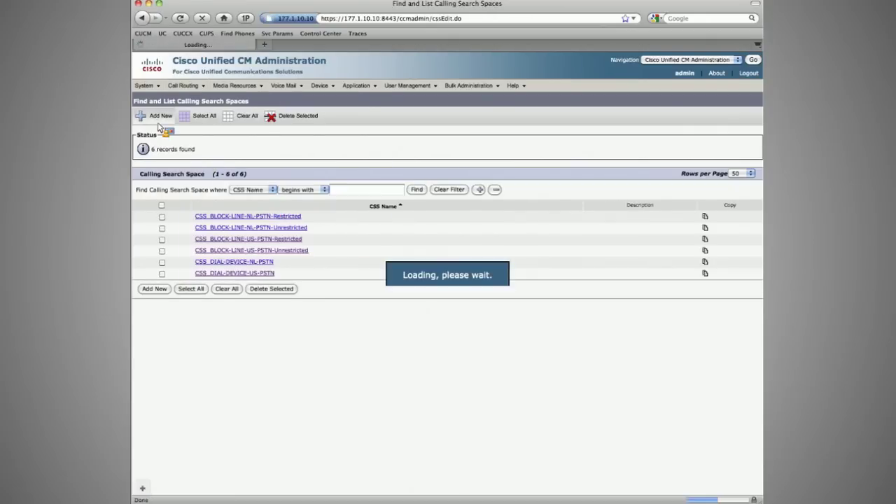
pyautogui.moveTo(160, 128); pyautogui.dragTo(140, 188)
pyautogui.write('CSS_CngPTP-Branch1-GW')
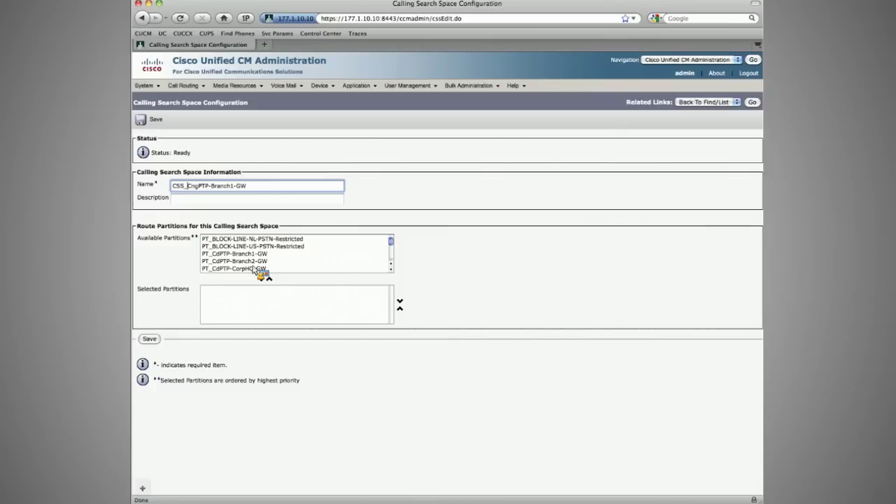
# Assign the partition PT_CngPTP-Branch1-GW to the new calling search space and save it.
pyautogui.click(391, 258)
pyautogui.click(236, 245)
pyautogui.click(261, 279)
pyautogui.click(142, 121)
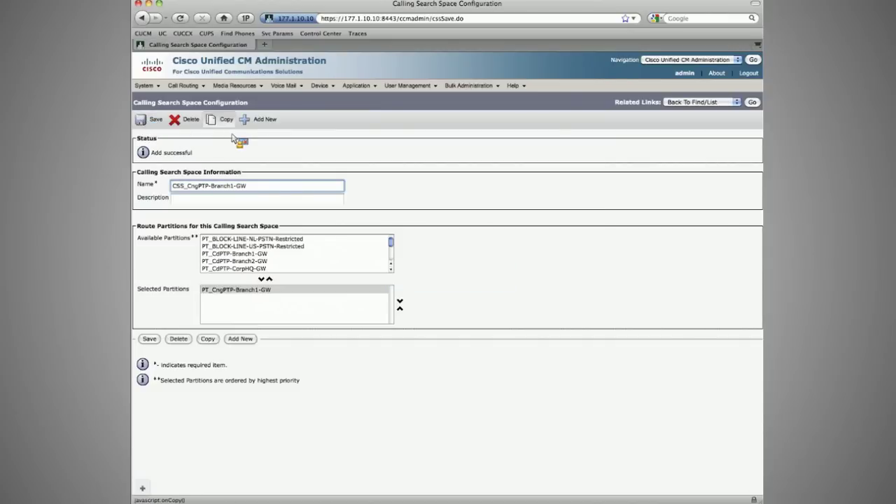
# Copy the calling search space as CSS_CdPTP-Branch1-GW, replace its partition with PT_CdPTP-Branch1-GW, and save it.
pyautogui.click(226, 120)
pyautogui.click(198, 186)
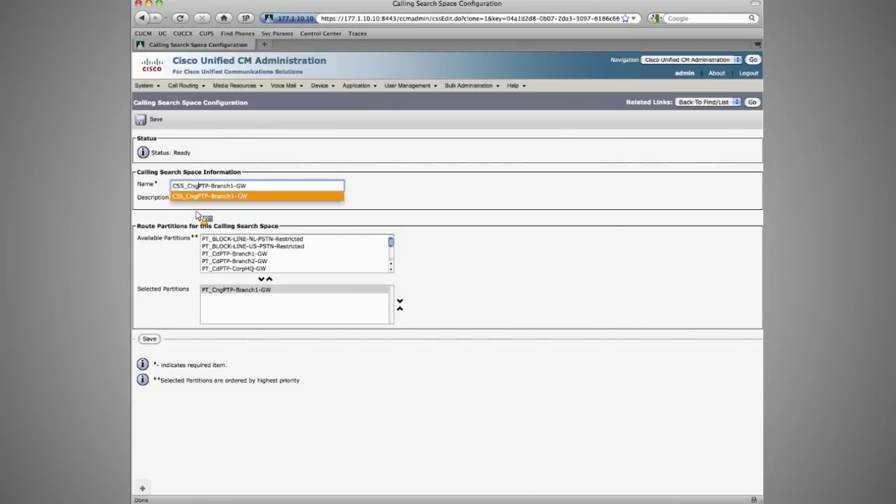
pyautogui.press('BackSpace')
pyautogui.press('BackSpace')
pyautogui.write('d')
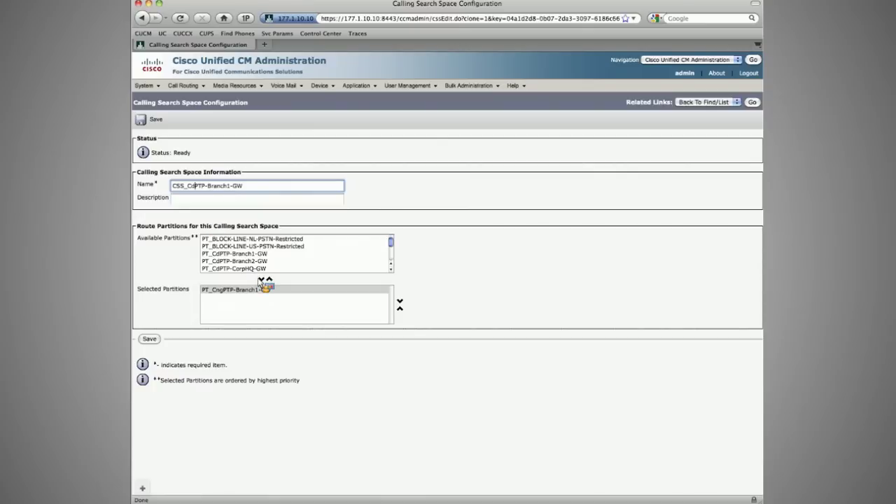
pyautogui.click(268, 280)
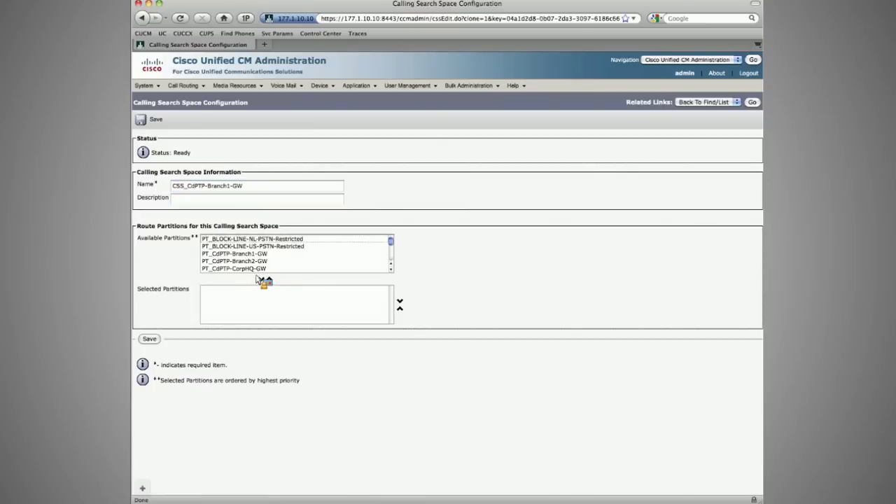
pyautogui.click(260, 280)
pyautogui.click(155, 120)
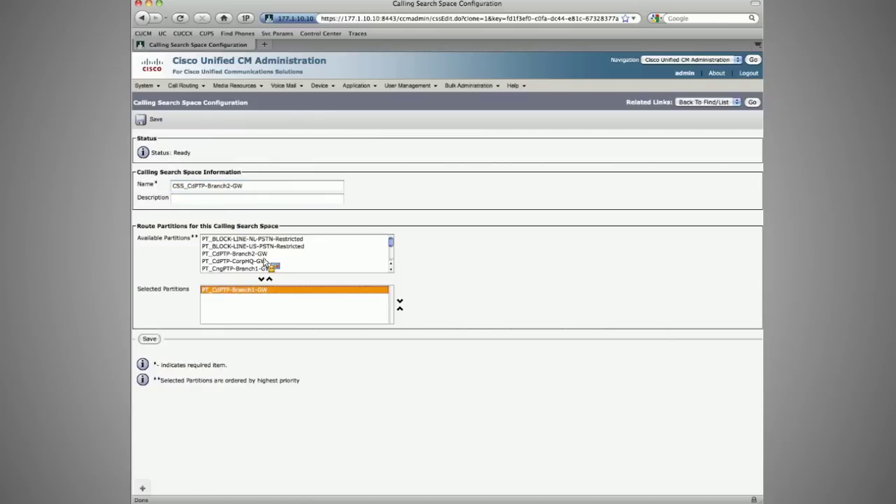
# Replace the selected partition of CSS_CdPTP-Branch2-GW with PT_CdPTP-Branch2-GW and save the calling search space.
pyautogui.click(268, 278)
pyautogui.click(261, 279)
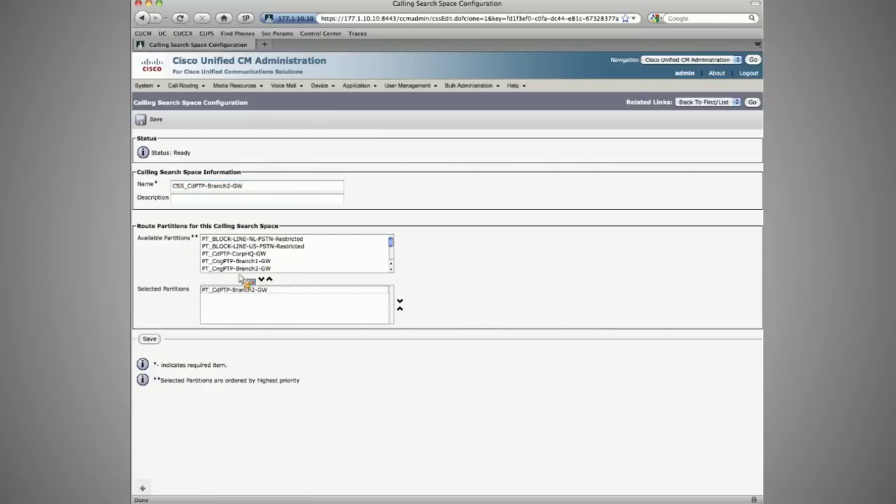
pyautogui.click(148, 339)
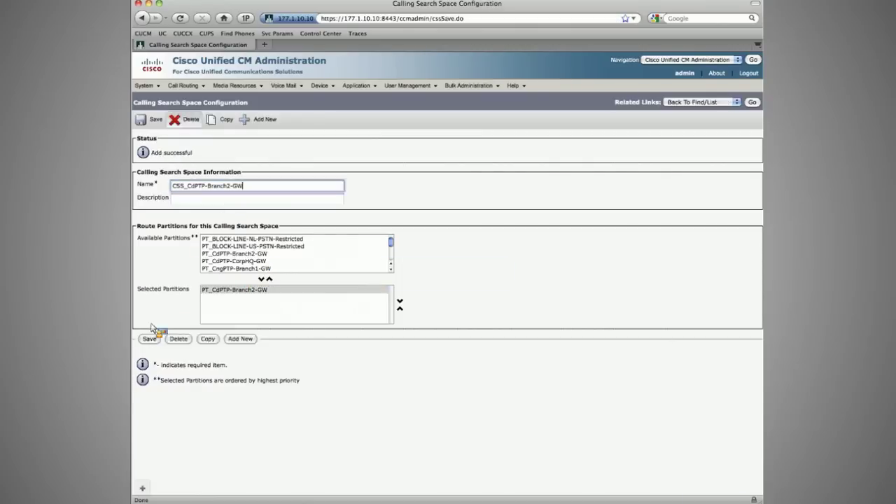
# Copy the calling search space as CSS_CngPTP-Branch2-GW, replace its partition with PT_CngPTP-Branch2-GW, and save it.
pyautogui.click(208, 188)
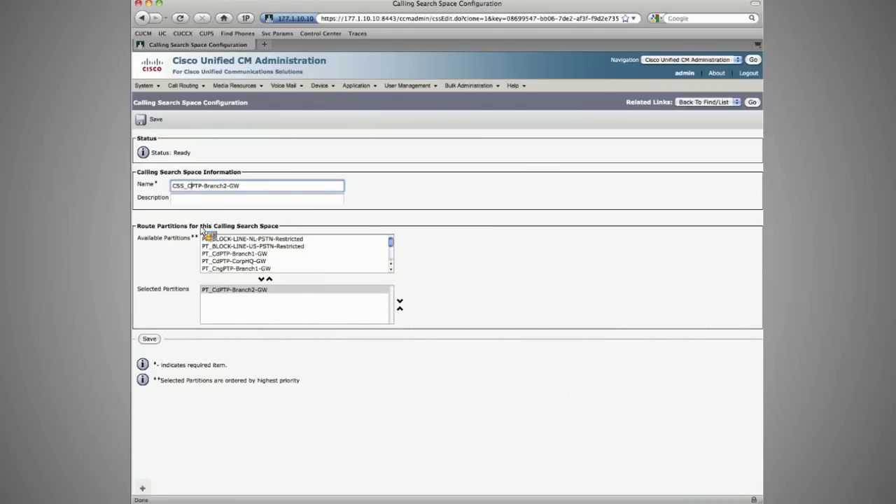
pyautogui.write('ng')
pyautogui.click(238, 289)
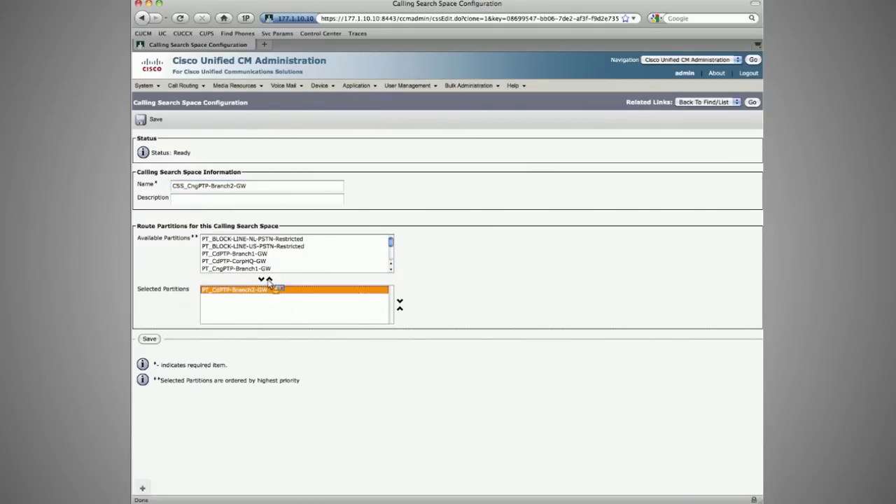
pyautogui.click(268, 279)
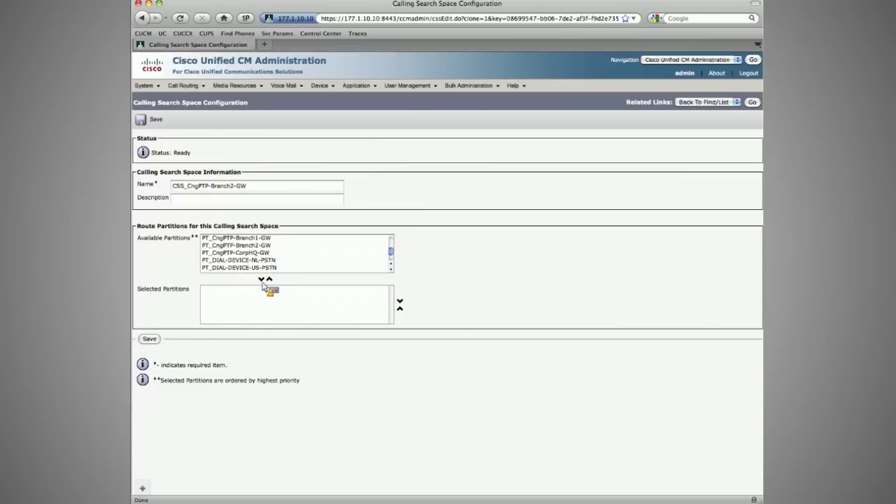
pyautogui.click(261, 278)
pyautogui.click(149, 339)
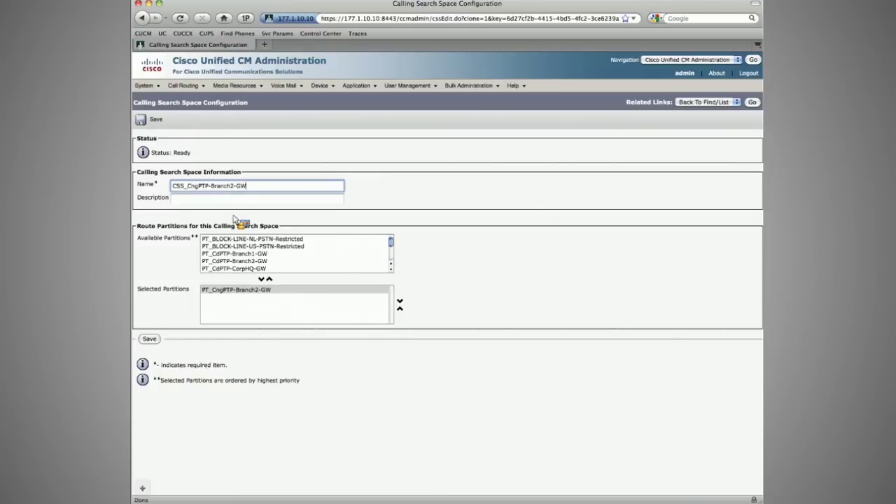
# Name the copied calling search space CSS_CngPTP-CorpHQ-GW, replace its partition with PT_CngPTP-CorpHQ-GW, and save it.
pyautogui.press('BackSpace')
pyautogui.press('BackSpace')
pyautogui.press('BackSpace')
pyautogui.press('BackSpace')
pyautogui.press('BackSpace')
pyautogui.press('BackSpace')
pyautogui.press('BackSpace')
pyautogui.press('BackSpace')
pyautogui.press('BackSpace')
pyautogui.press('BackSpace')
pyautogui.press('BackSpace')
pyautogui.write('-CorpHQ-GW')
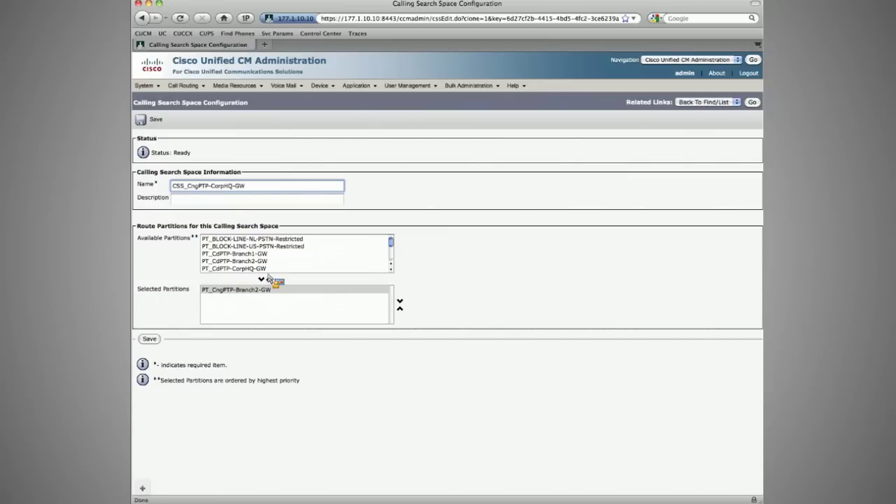
pyautogui.click(268, 279)
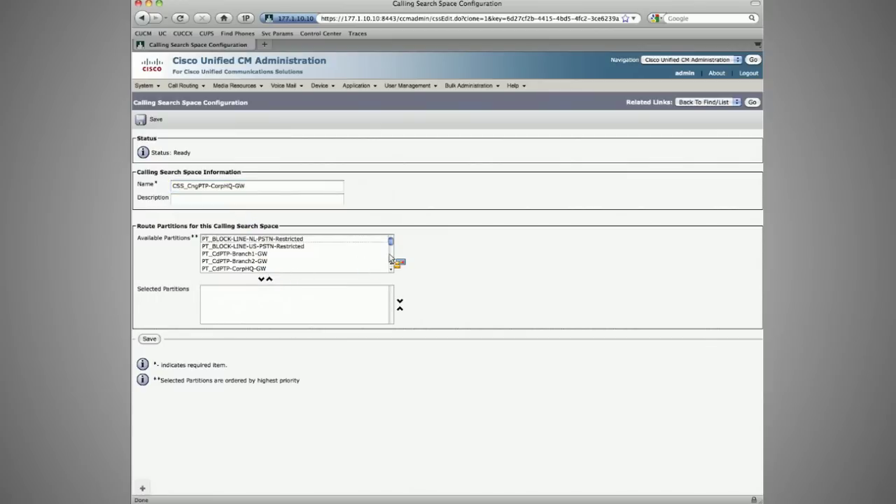
pyautogui.scroll(-2, 378, 259)
pyautogui.click(237, 253)
pyautogui.click(261, 279)
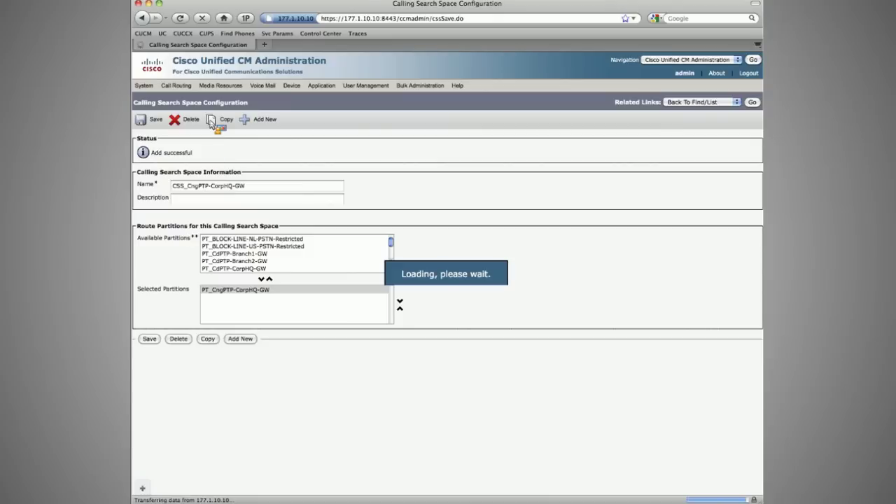
# Copy the calling search space as CSS_CdPTP-CorpHQ-GW, replace its partition with PT_CdPTP-CorpHQ-GW, and save it.
pyautogui.click(211, 120)
pyautogui.click(198, 185)
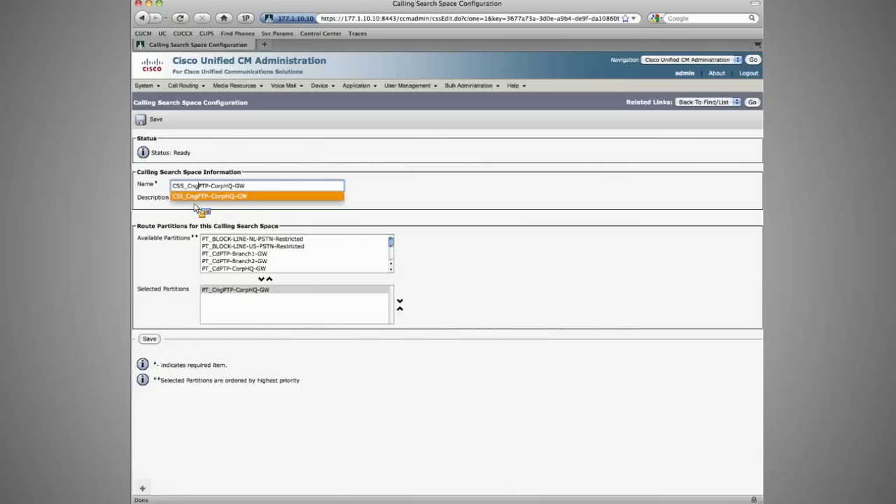
pyautogui.press('BackSpace')
pyautogui.press('BackSpace')
pyautogui.write('d')
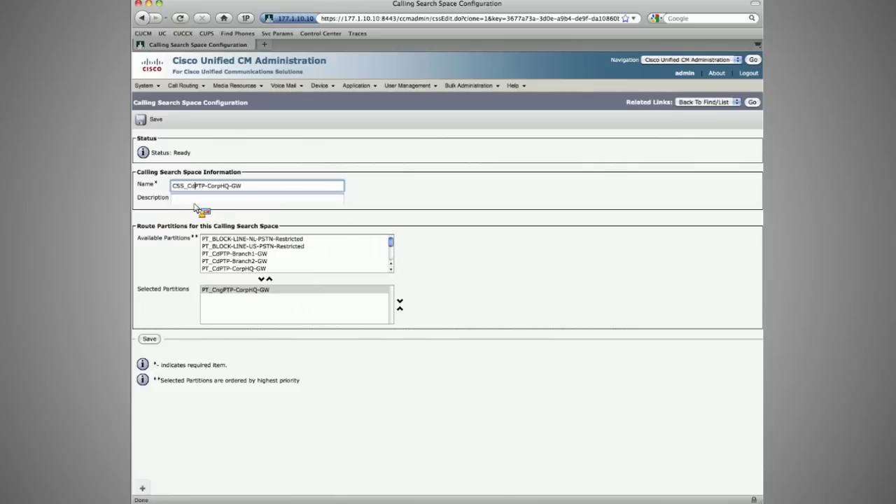
pyautogui.click(240, 268)
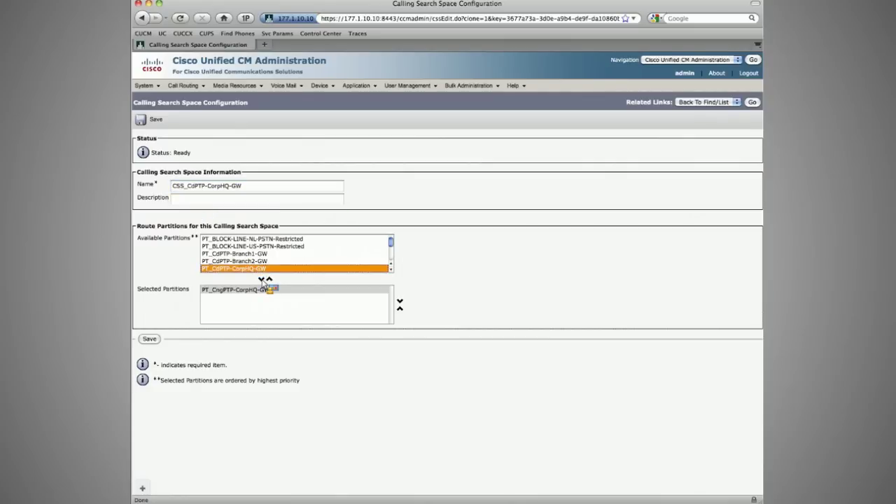
pyautogui.click(261, 279)
pyautogui.click(269, 279)
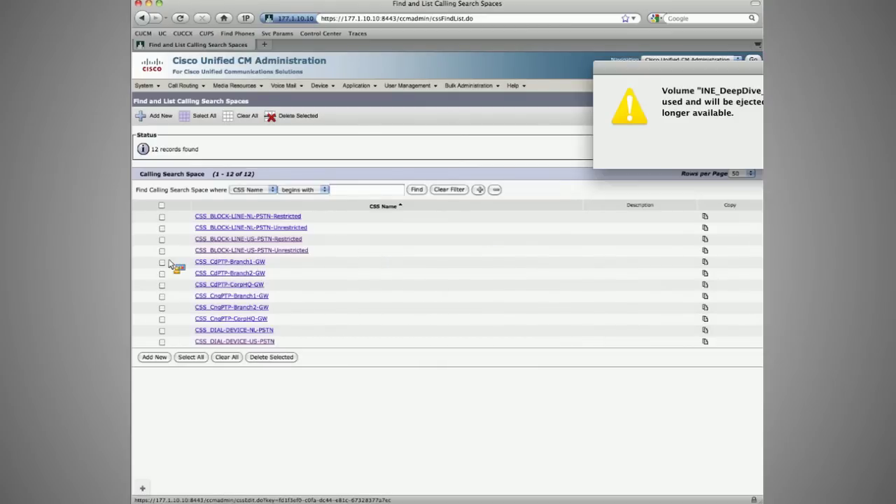
pyautogui.moveTo(174, 263); pyautogui.dragTo(284, 294)
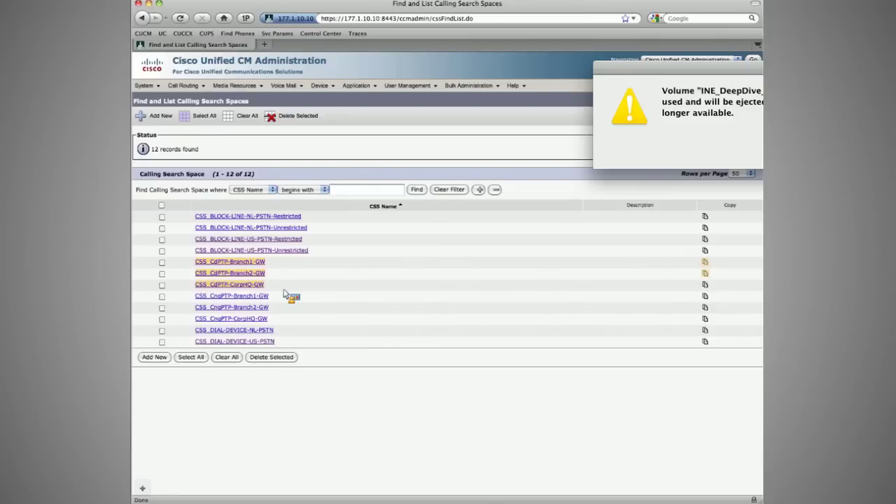
pyautogui.click(471, 85)
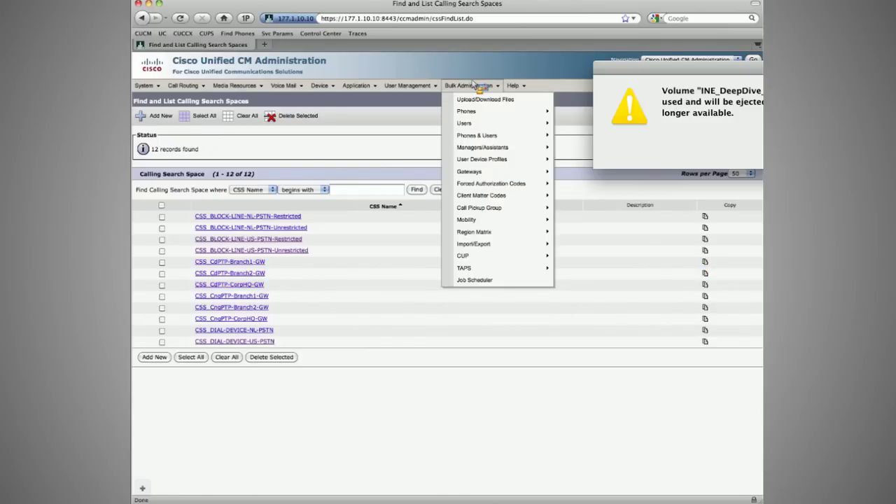
pyautogui.moveTo(531, 244)
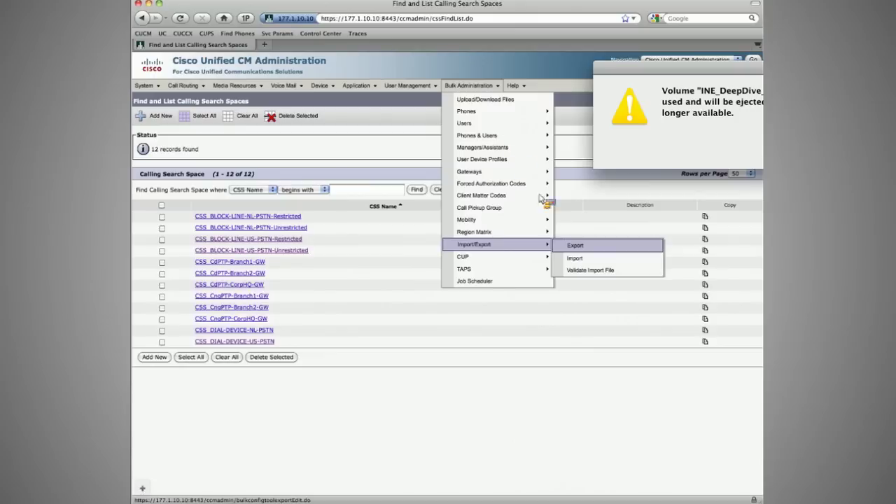
pyautogui.click(575, 258)
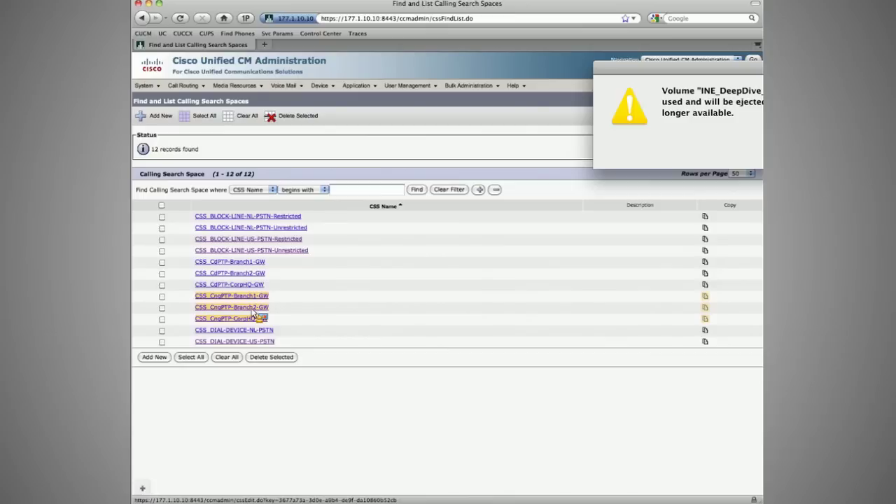
# Open the CdPTP and CngPTP calling search spaces in separate tabs and check the partition assigned to each one.
pyautogui.keyDown('super'); pyautogui.click(252, 262); pyautogui.keyUp('super')
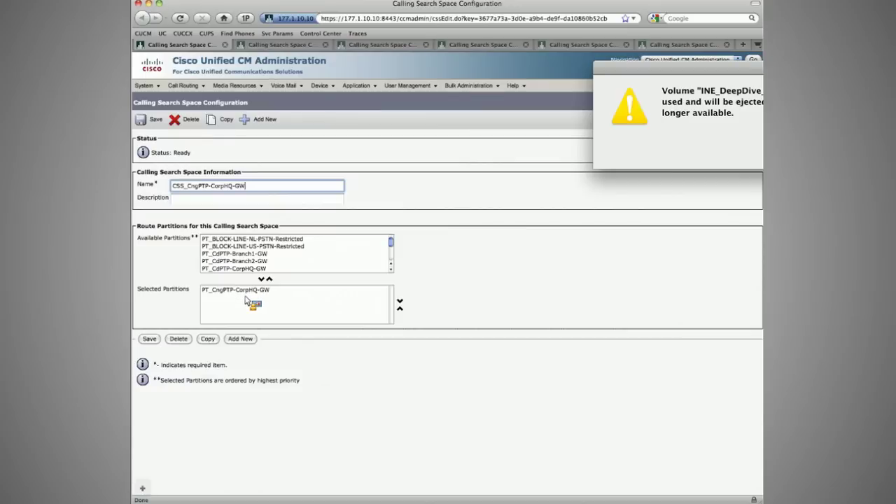
pyautogui.press('super+w')
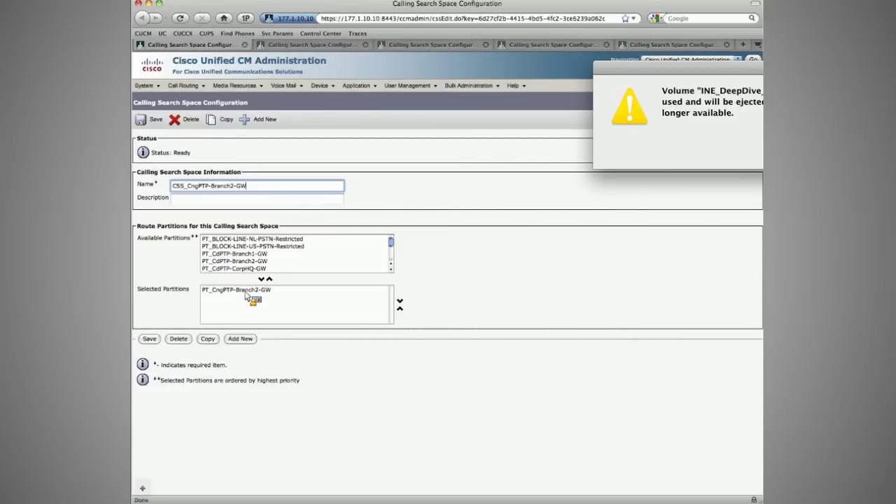
pyautogui.press('super+w')
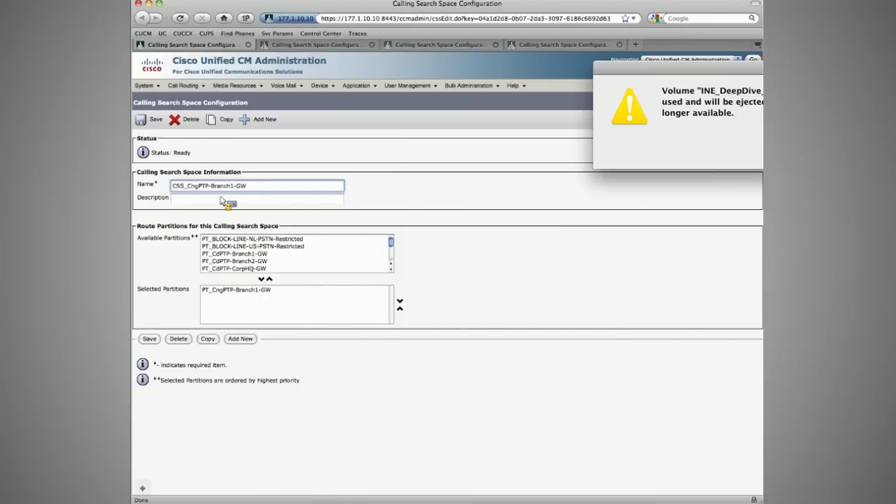
pyautogui.press('super+w')
pyautogui.press('super+w')
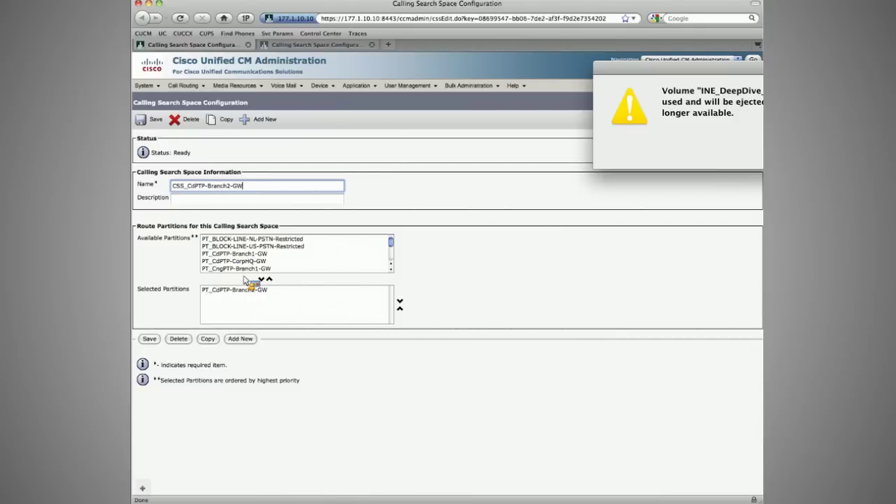
pyautogui.press('super+w')
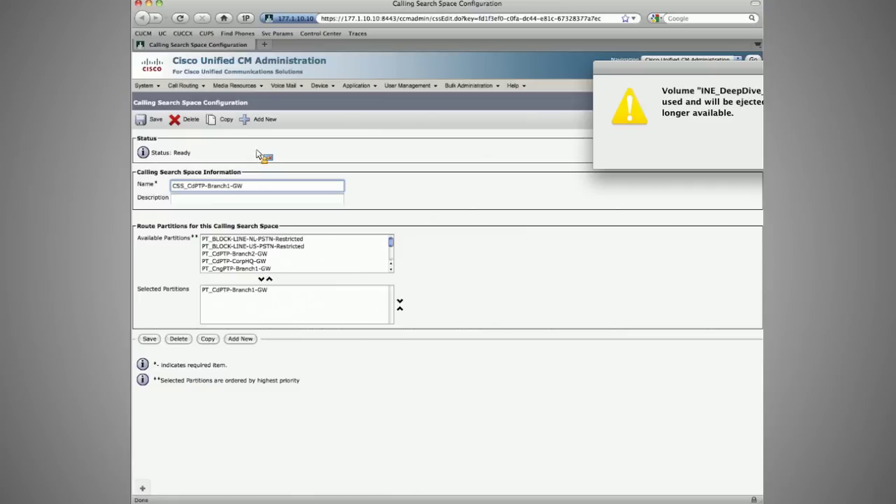
# Open the H.323 gateway 177.1.254.2 from the gateway list and set its description to Branch1 H.323 GW.
pyautogui.moveTo(319, 85)
pyautogui.click(328, 126)
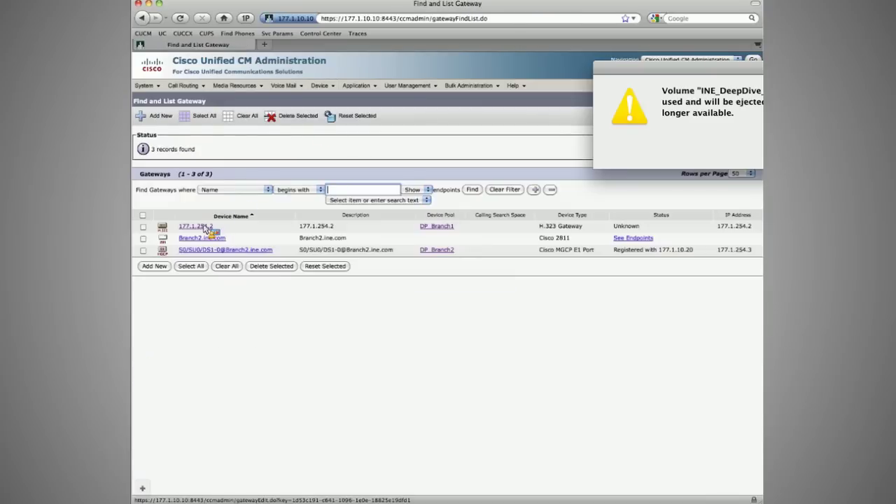
pyautogui.click(196, 226)
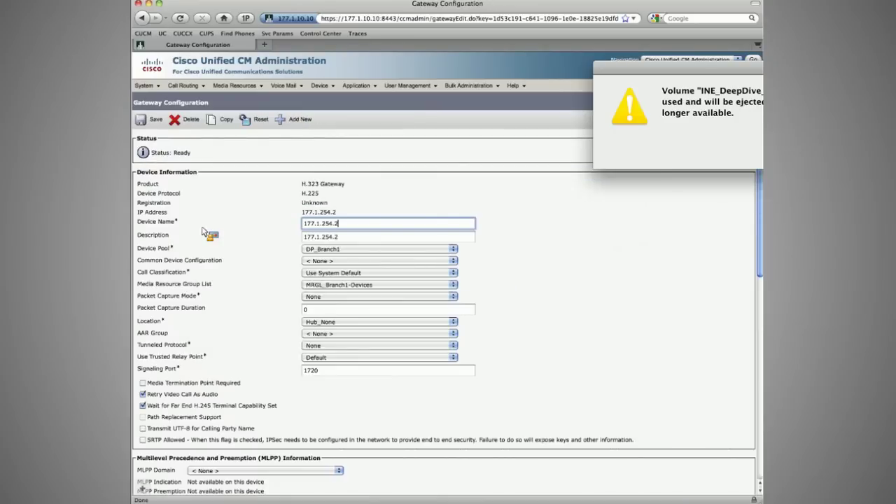
pyautogui.press('Tab')
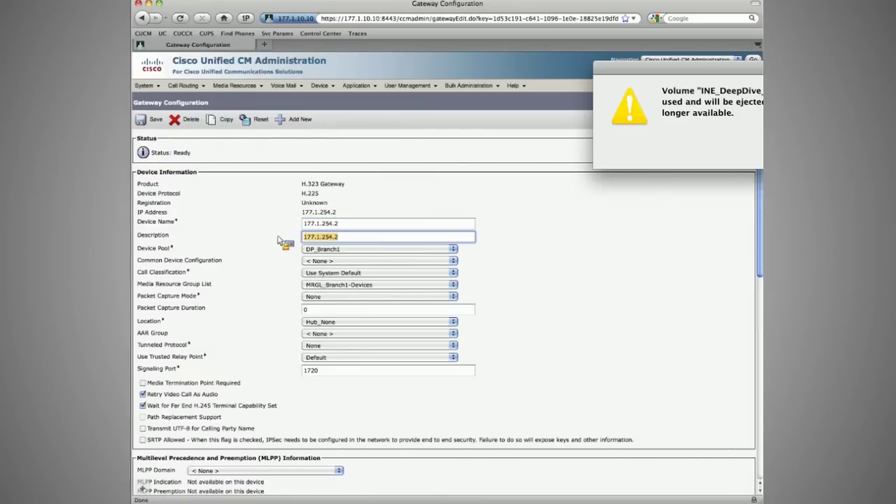
pyautogui.write('Branch1 H.323 G')
pyautogui.scroll(-4, 278, 240)
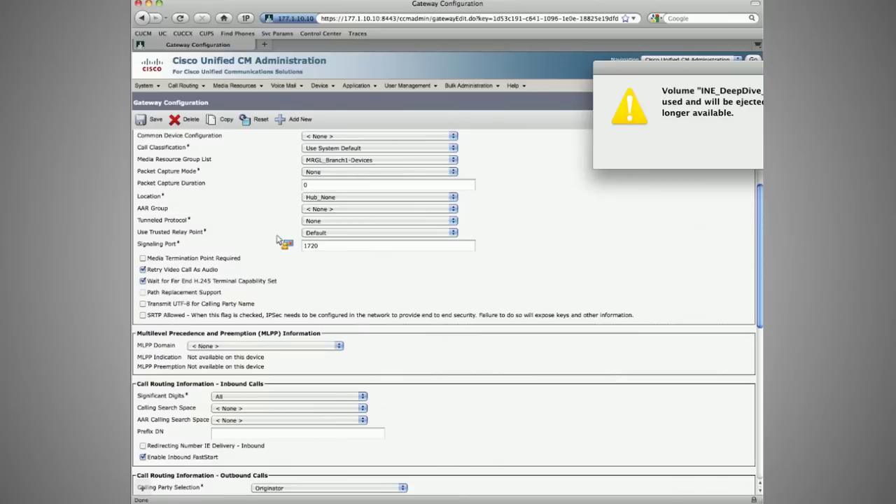
pyautogui.scroll(-10, 278, 240)
pyautogui.scroll(3, 273, 233)
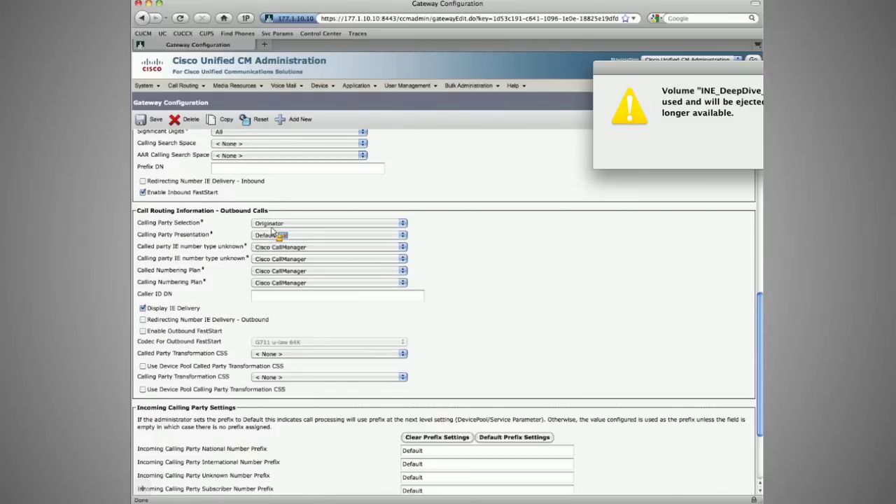
pyautogui.scroll(2, 269, 235)
pyautogui.scroll(-1, 241, 253)
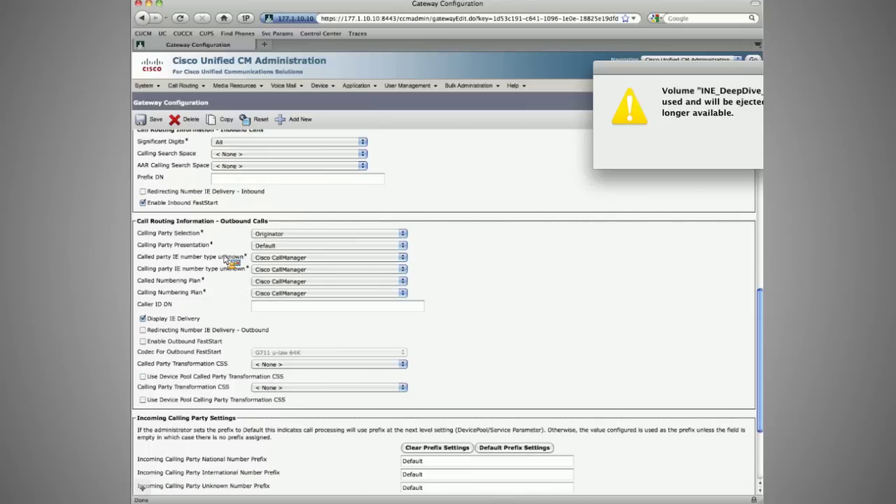
pyautogui.scroll(-2, 193, 283)
pyautogui.click(144, 307)
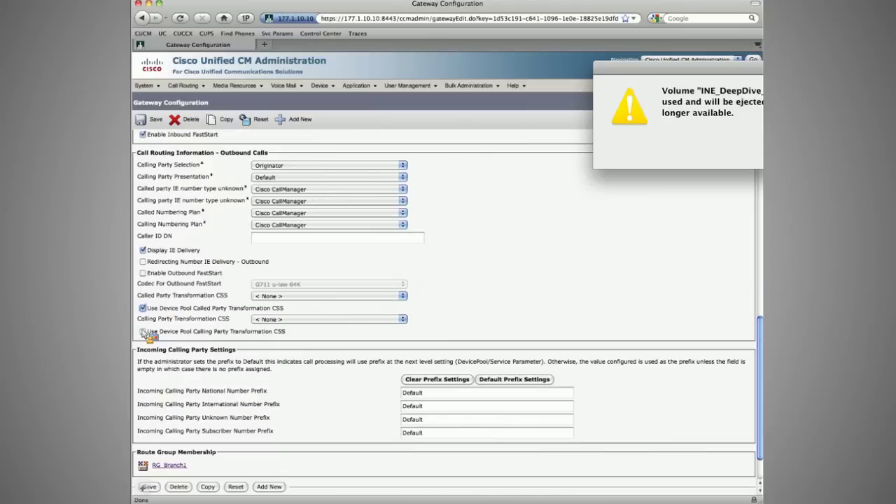
pyautogui.click(142, 331)
pyautogui.click(143, 308)
pyautogui.click(143, 331)
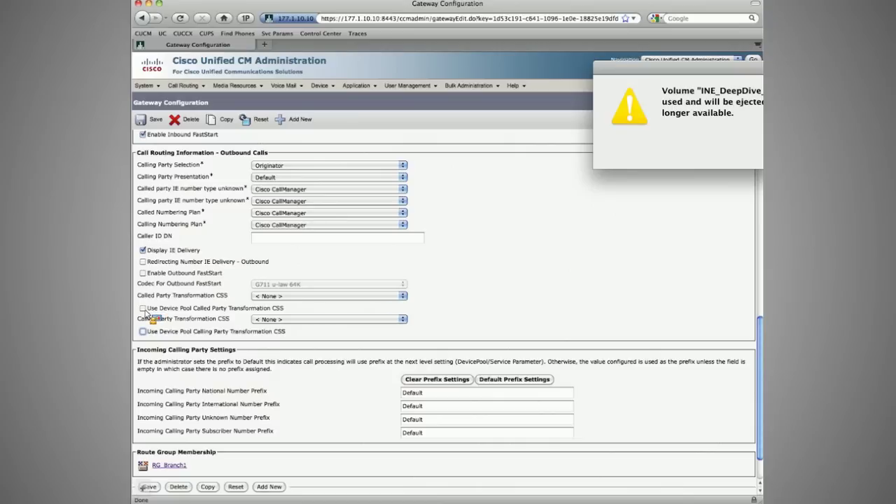
# Set the Called Party Transformation CSS to CSS_CdPTP-Branch1-GW and the Calling Party Transformation CSS to CSS_CngPTP-Branch1-GW, and save the gateway.
pyautogui.click(269, 300)
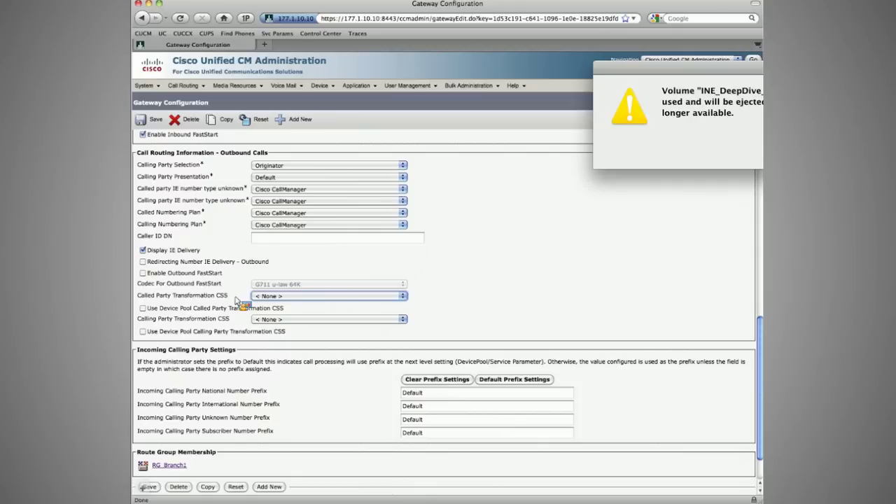
pyautogui.click(254, 296)
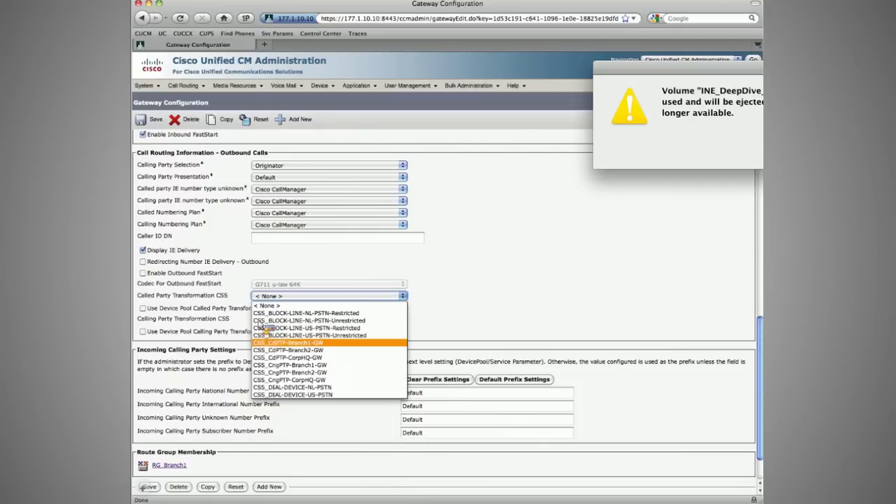
pyautogui.click(307, 344)
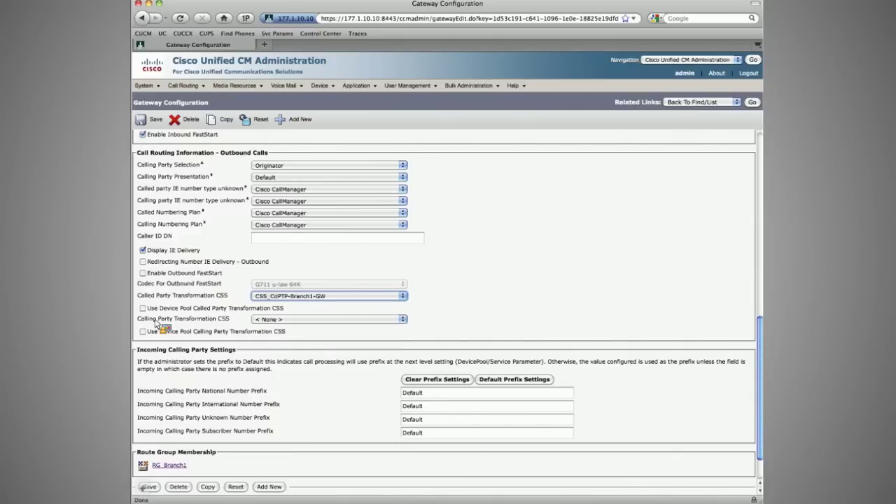
pyautogui.click(266, 319)
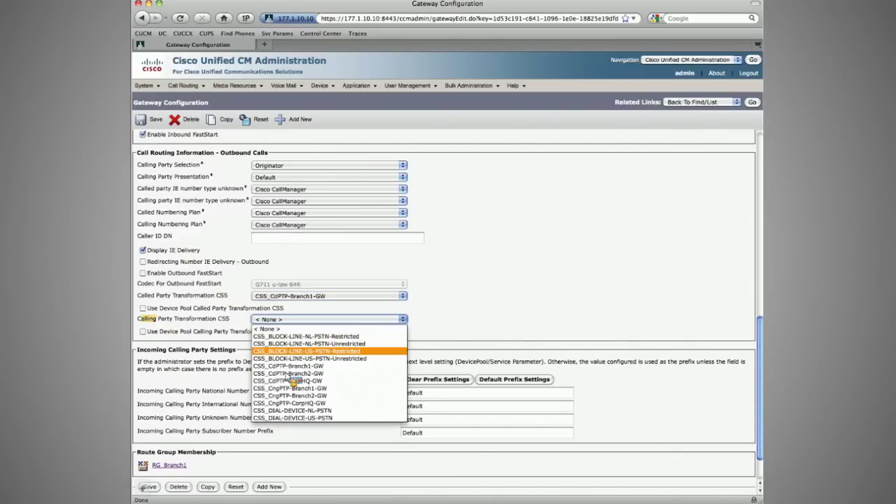
pyautogui.click(288, 388)
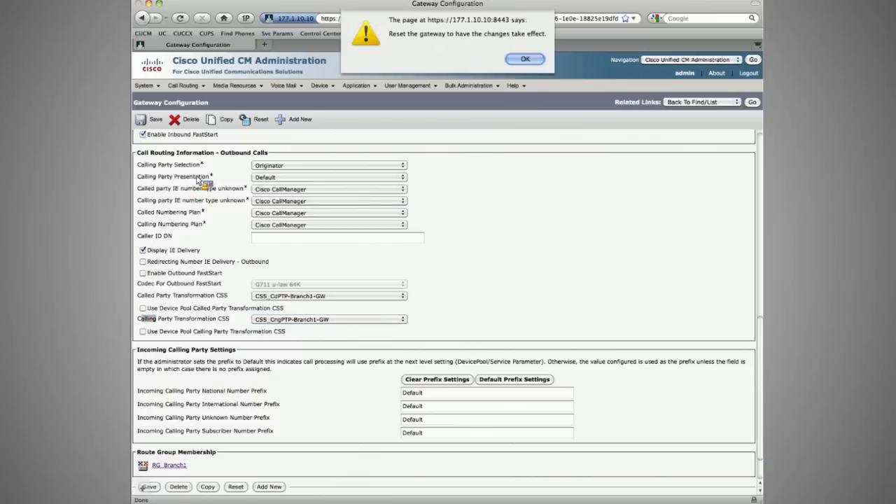
pyautogui.press('Return')
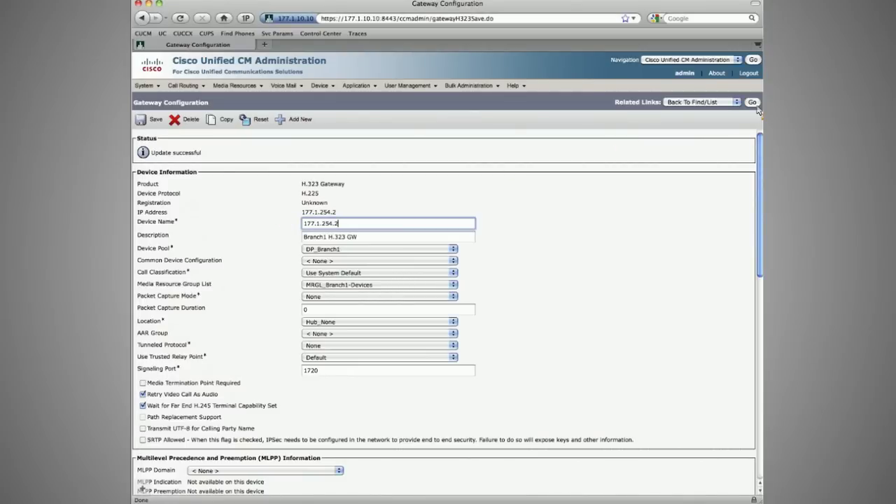
# Open the S0/SU0/DS1-0 MGCP E1 port of Branch2.ine.com and set its Called Party Transformation CSS to CSS_CdPTP-Branch2-GW.
pyautogui.click(752, 103)
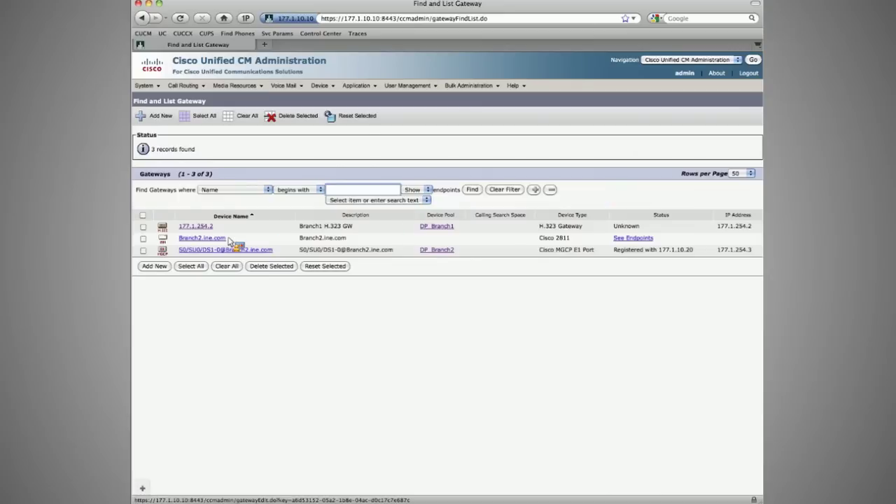
pyautogui.click(226, 239)
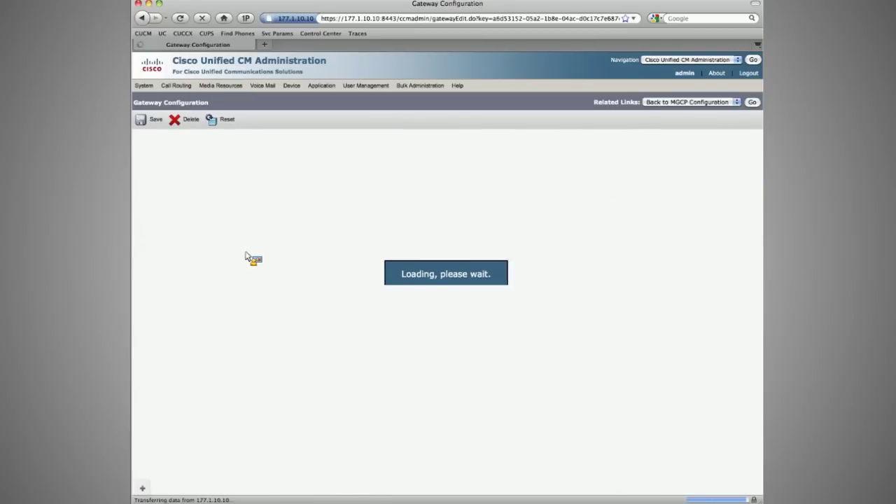
pyautogui.scroll(-10, 253, 261)
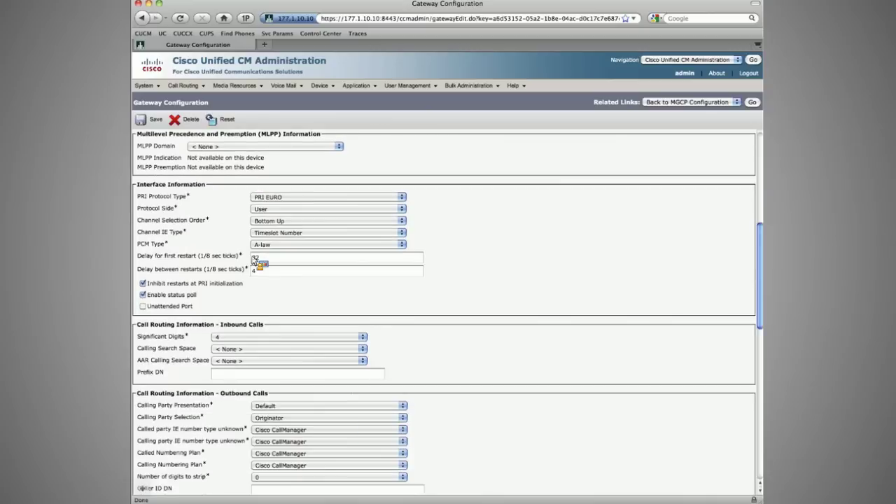
pyautogui.scroll(-8, 255, 260)
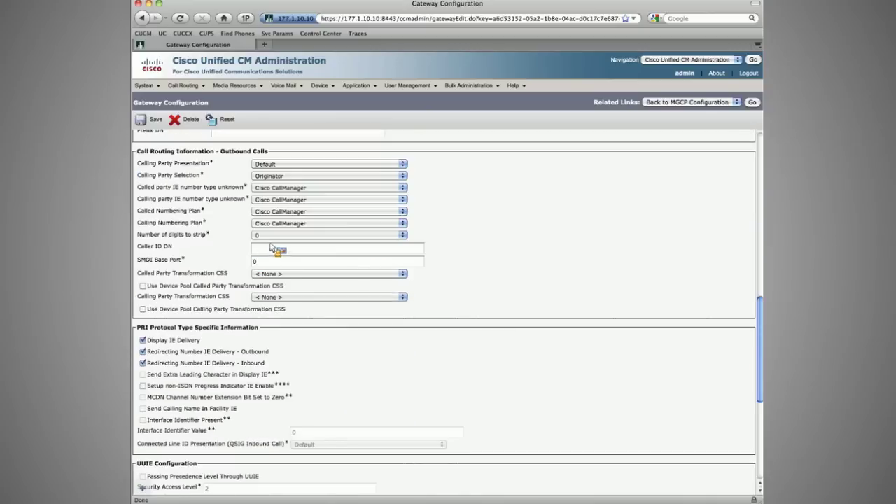
pyautogui.click(280, 245)
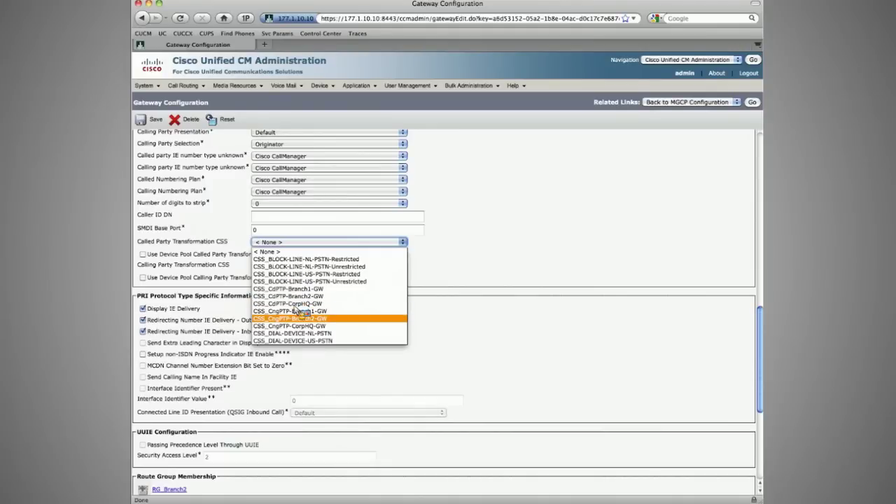
pyautogui.click(294, 296)
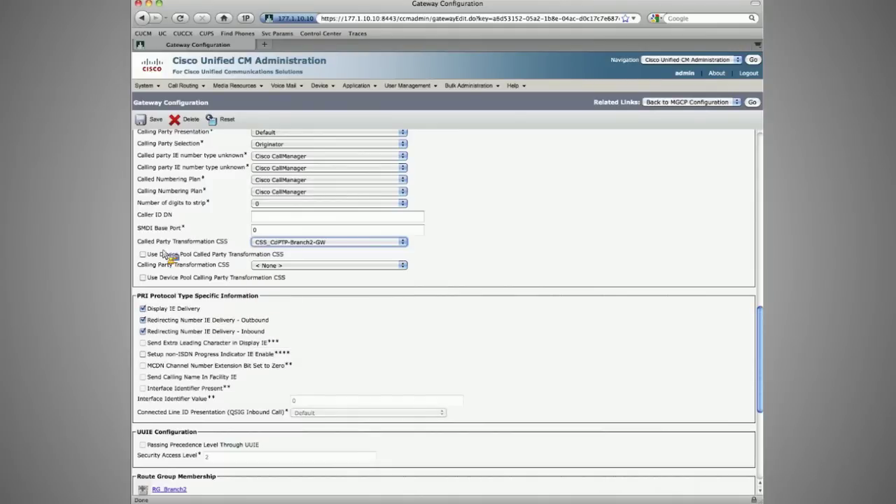
# Set the Branch2 port's Calling Party Transformation CSS to CSS_CngPTP-Branch2-GW and save the gateway.
pyautogui.click(143, 245)
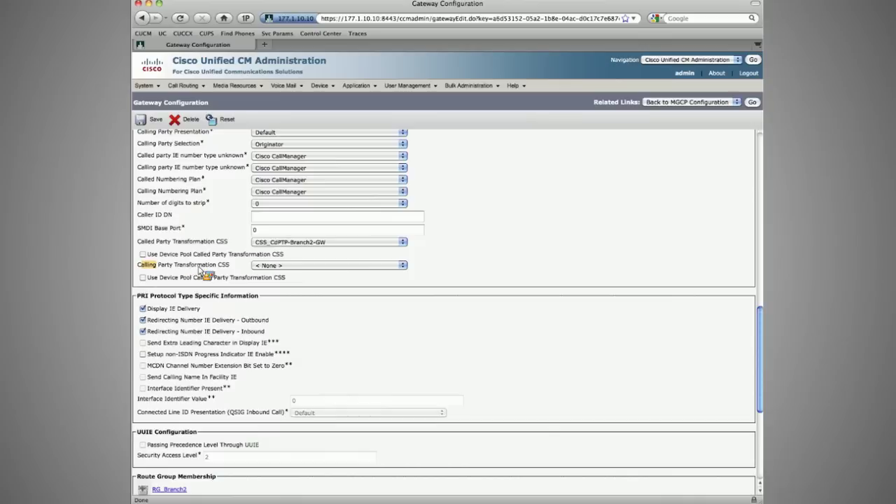
pyautogui.click(255, 266)
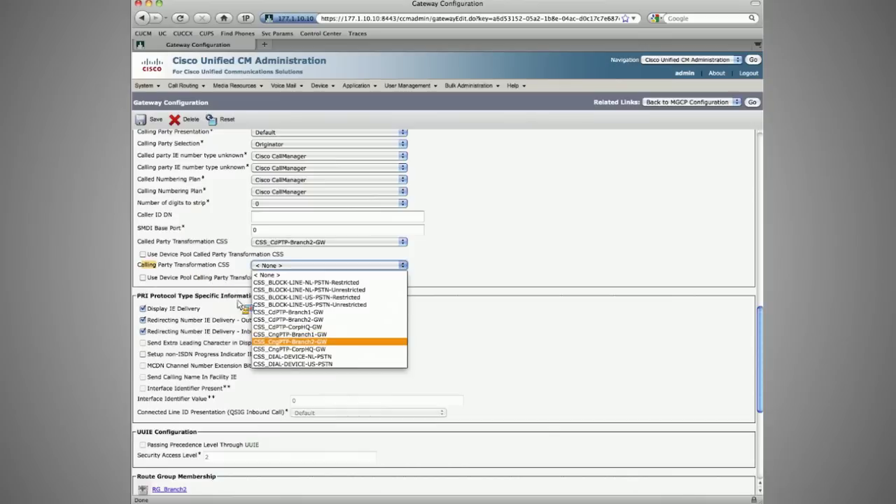
pyautogui.click(287, 343)
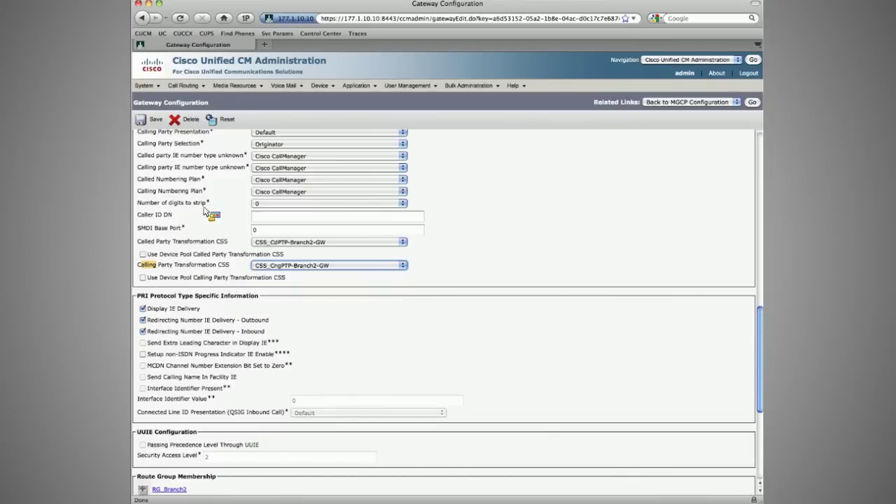
pyautogui.click(157, 126)
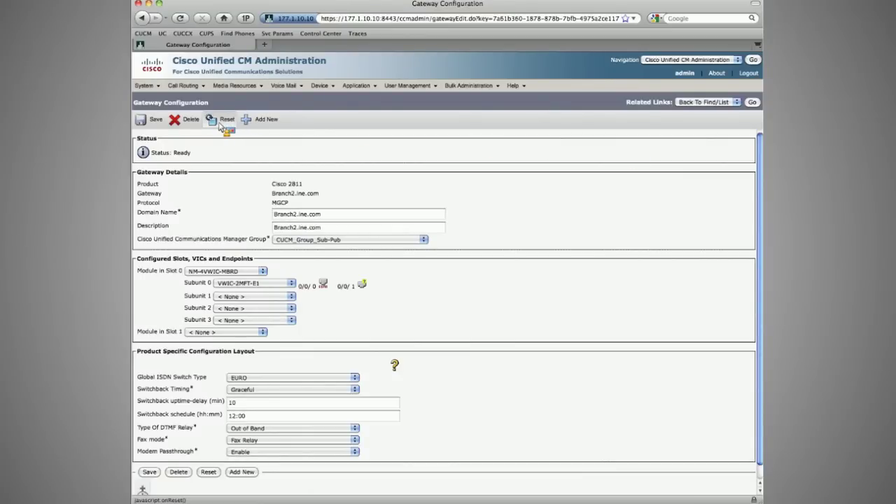
# Return to the gateway list, select all gateways and send them a restart request.
pyautogui.click(751, 102)
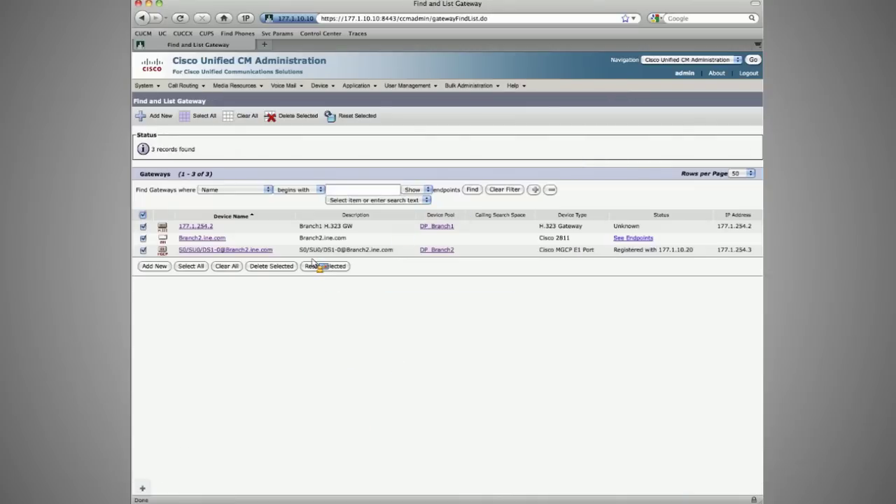
pyautogui.click(314, 265)
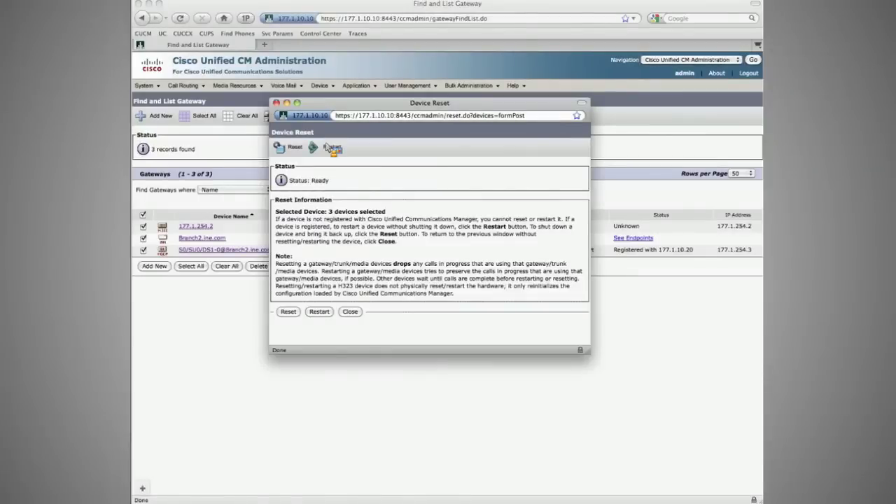
pyautogui.click(332, 148)
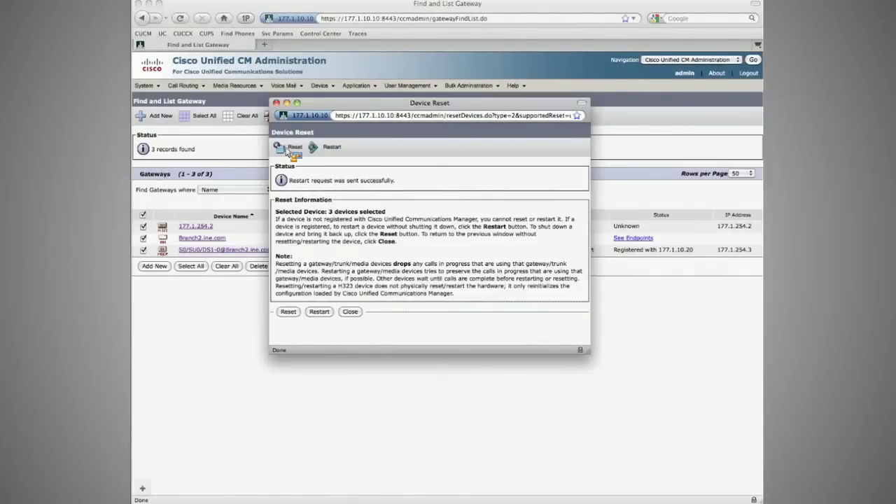
pyautogui.click(277, 103)
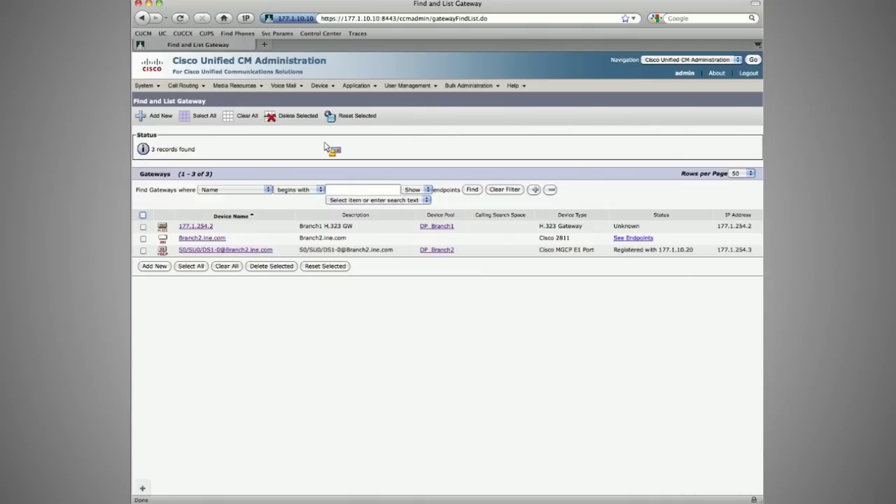
# Open the SIP_Trunk-CorpHQ trunk and set its description to CorpHQ SIP Trunk.
pyautogui.click(319, 86)
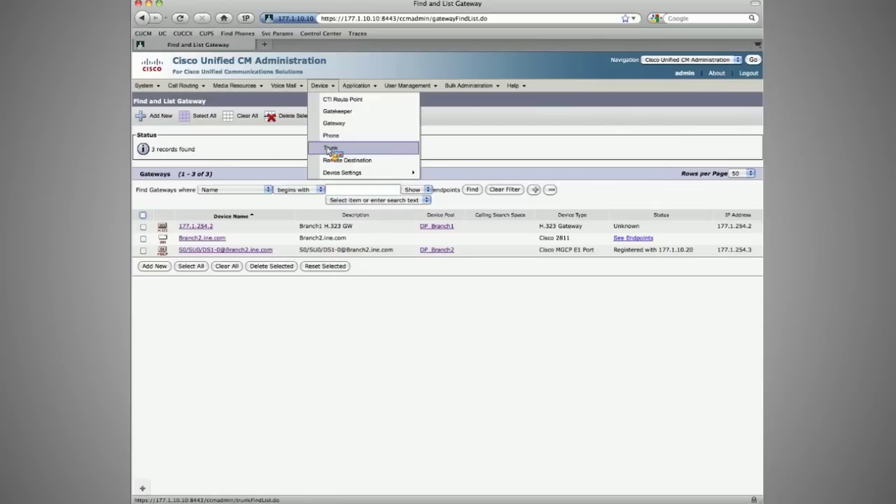
pyautogui.click(330, 149)
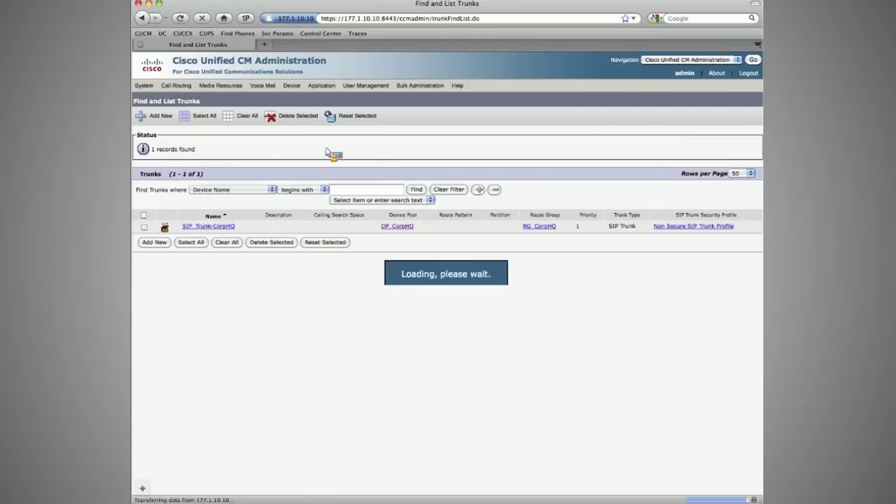
pyautogui.click(228, 224)
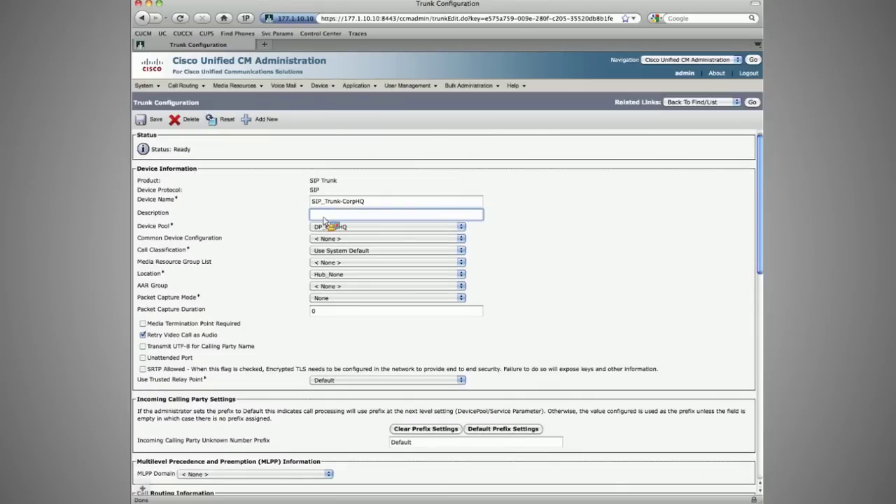
pyautogui.write('CorpHQ SIP Trunk')
# Disable the device pool Called and Calling Party Transformation CSS options for the trunk's outbound calls.
pyautogui.scroll(-20, 221, 279)
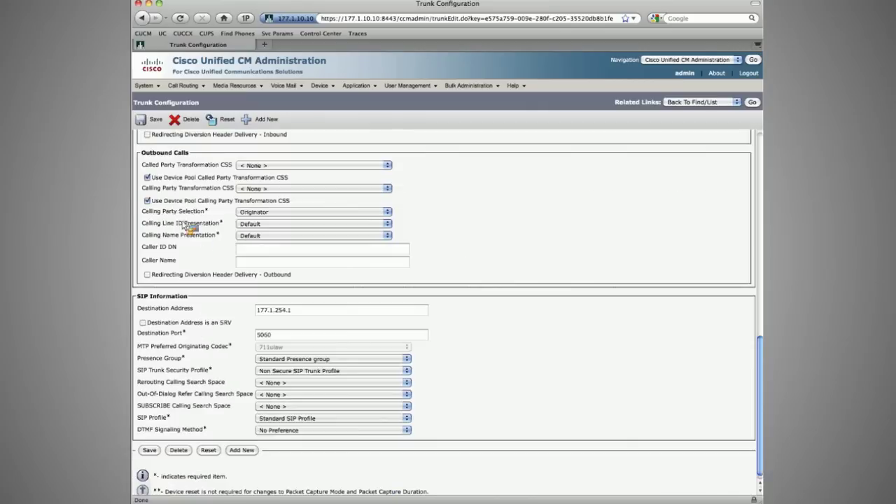
pyautogui.click(147, 177)
pyautogui.click(147, 200)
# Set the trunk's Called Party Transformation CSS to CSS_CdPTP-CorpHQ-GW and its Calling Party Transformation CSS to CSS_CngPTP-CorpHQ-GW.
pyautogui.click(278, 166)
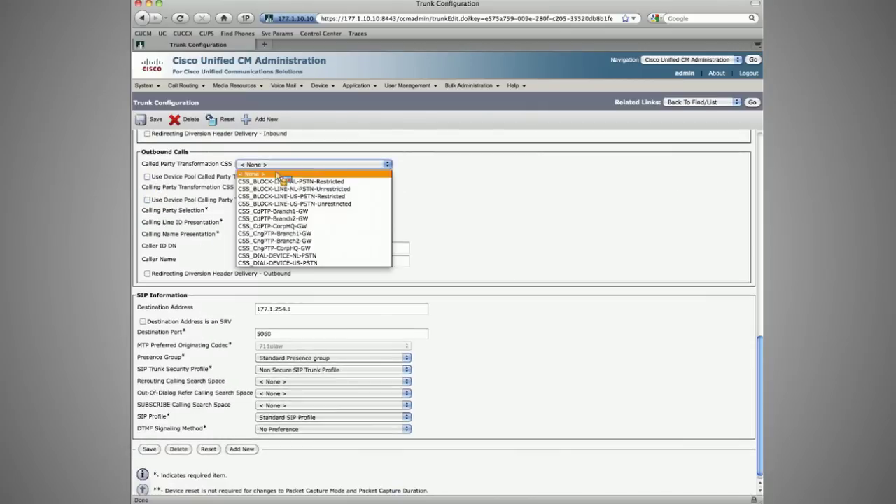
pyautogui.click(275, 226)
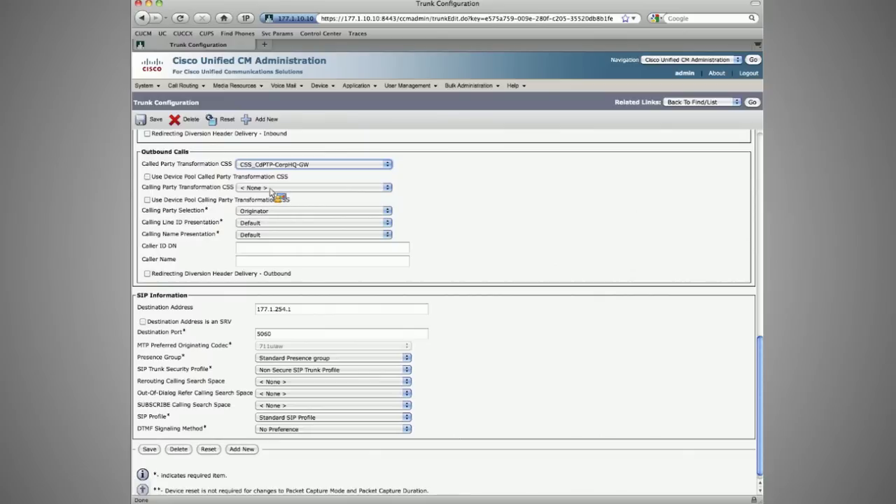
pyautogui.click(273, 189)
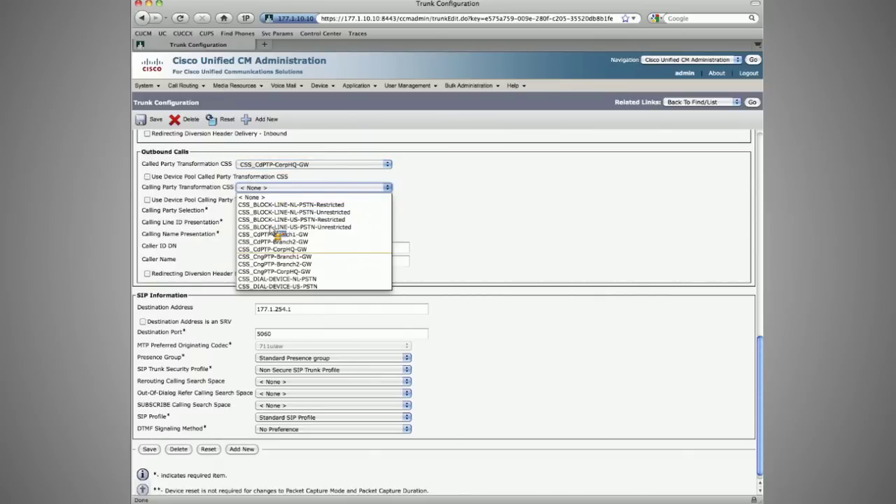
pyautogui.click(274, 271)
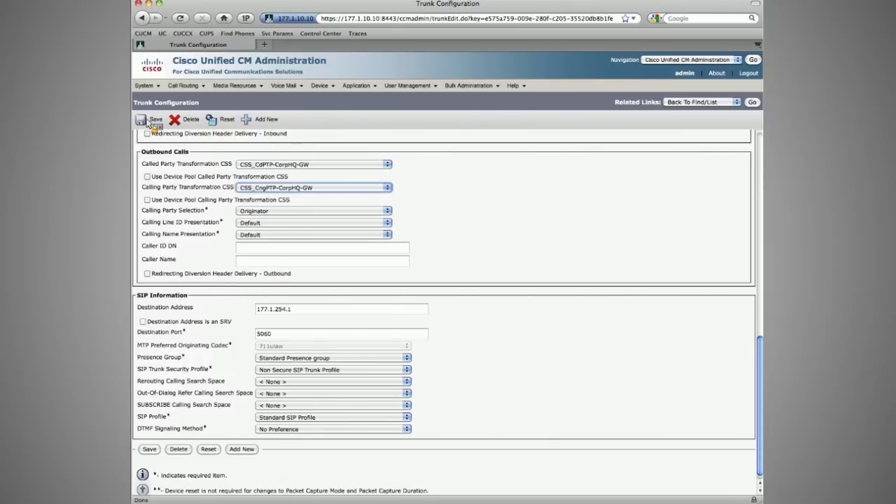
# Save the SIP trunk configuration and reset the trunk.
pyautogui.click(150, 121)
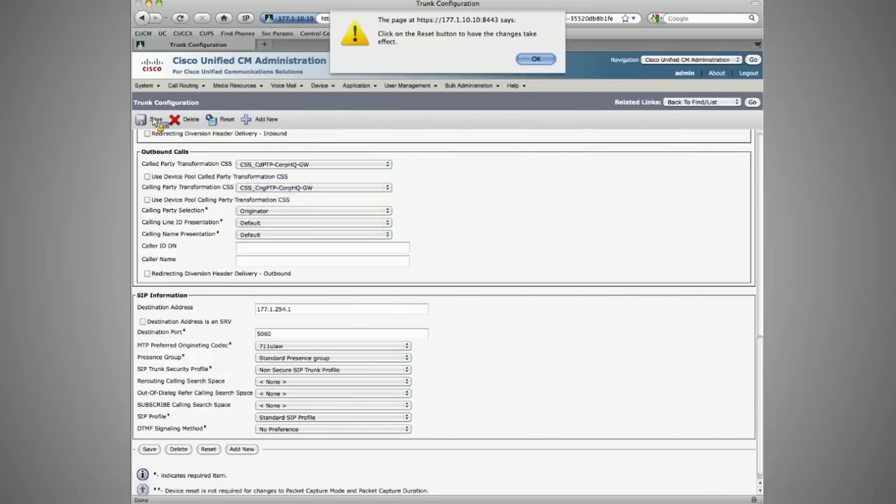
pyautogui.press('Return')
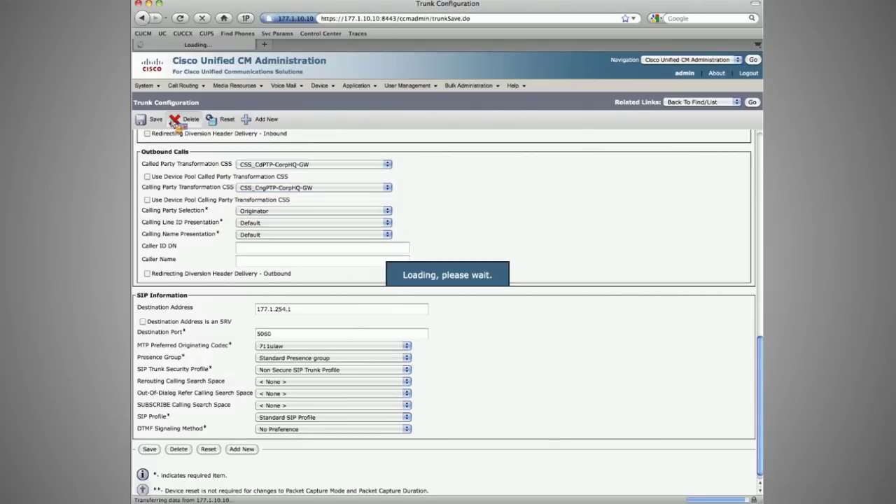
pyautogui.click(217, 123)
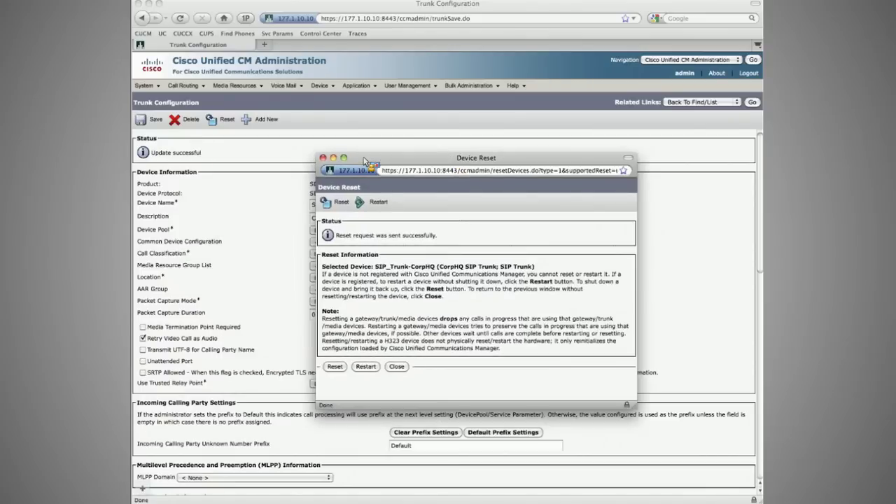
pyautogui.click(323, 158)
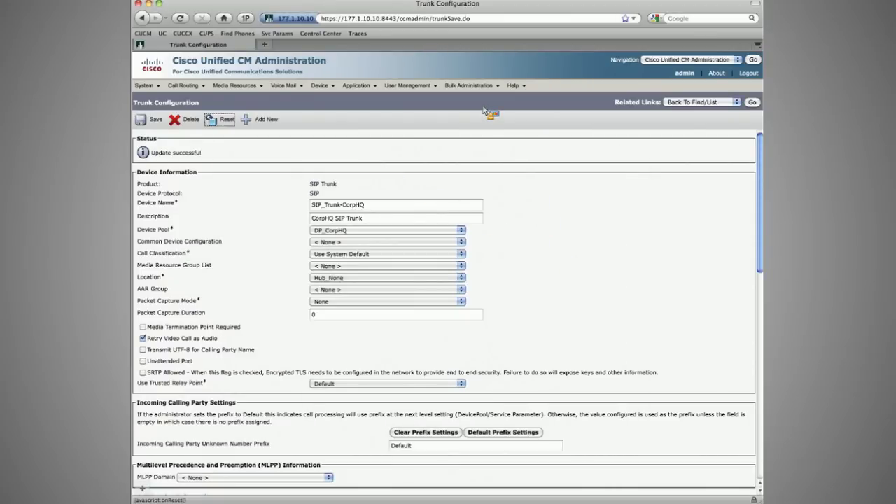
# Switch to the R3 terminal session, enter configuration mode on the Branch2 router and disable MGCP with no mgcp.
pyautogui.press('super+Tab')
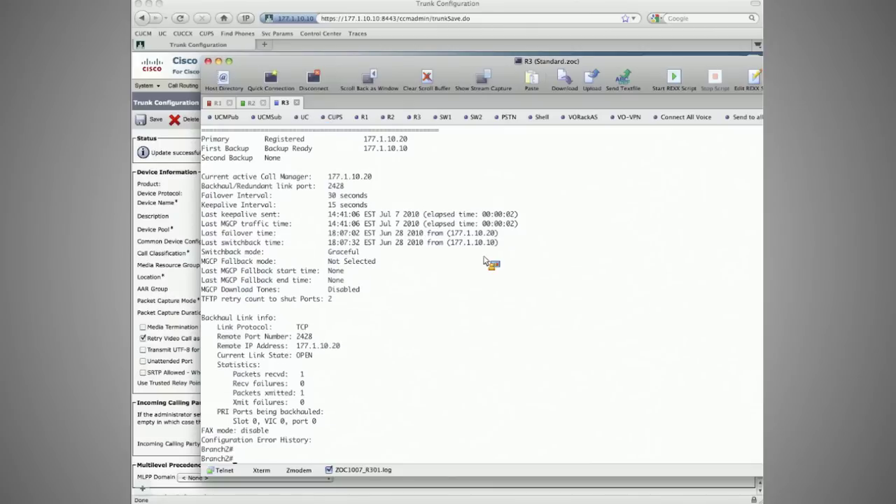
pyautogui.write('conf t')
pyautogui.press('Return')
pyautogui.write('no mt')
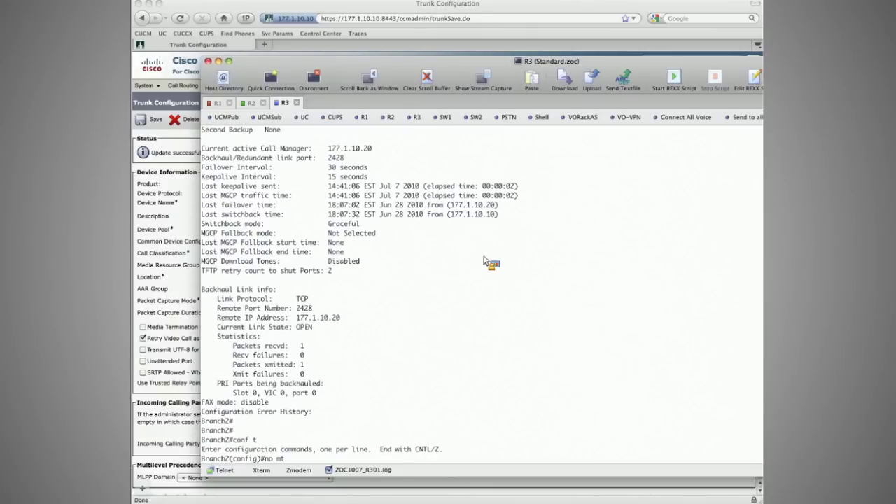
pyautogui.press('BackSpace')
pyautogui.write('gcp')
pyautogui.press('Return')
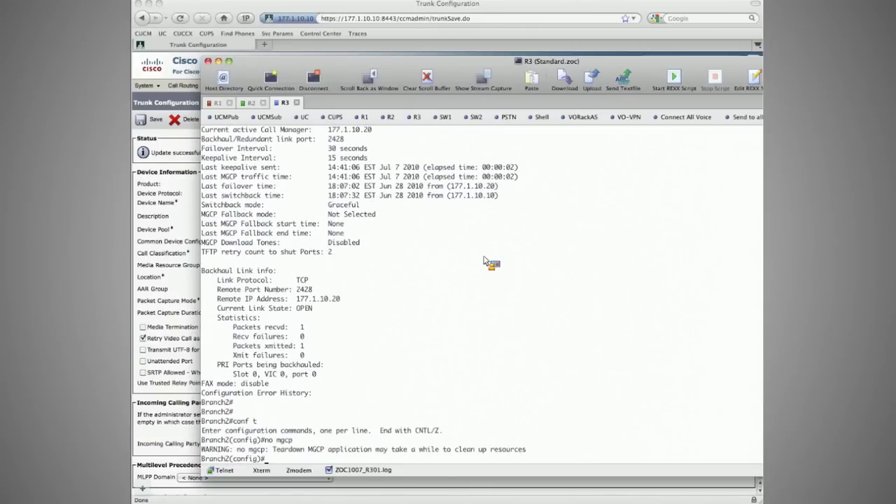
# Re-enable MGCP on the Branch2 router and leave configuration mode.
pyautogui.write('mgc')
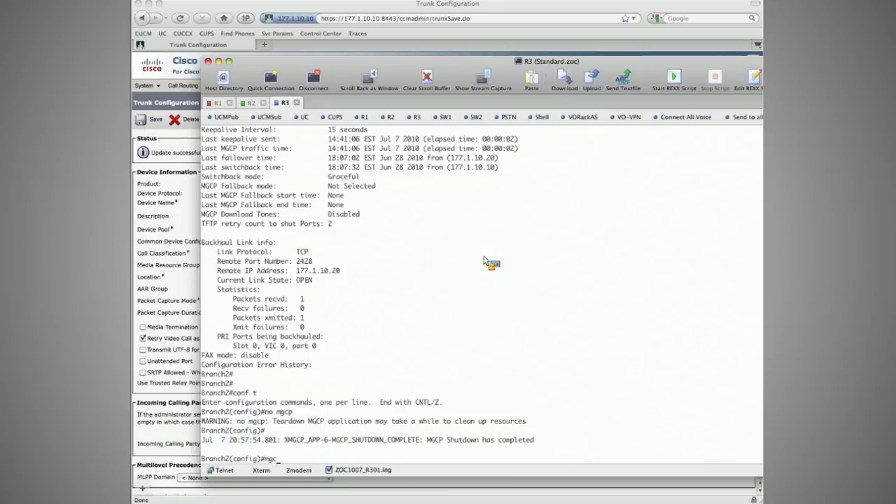
pyautogui.write('p')
pyautogui.press('Return')
pyautogui.write('e')
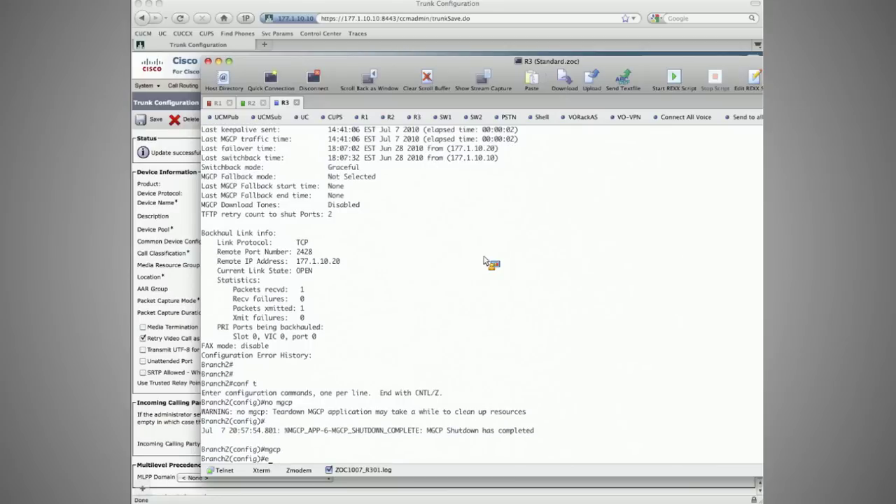
pyautogui.write('nd')
pyautogui.press('Return')
pyautogui.press('Return')
# Check the Branch2 router's ISDN status with sh isdn st and its Call Manager registration with sh ccm.
pyautogui.write('sh')
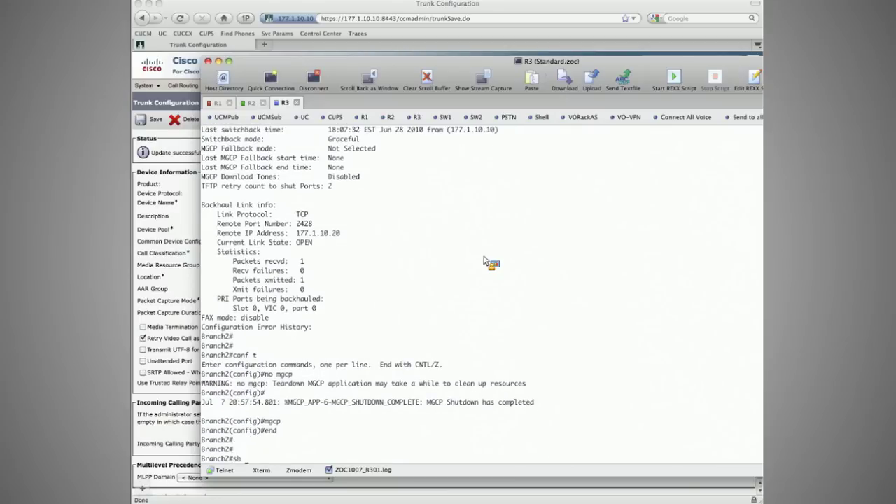
pyautogui.write(' isdn st')
pyautogui.press('Return')
pyautogui.press('Return')
pyautogui.press('Return')
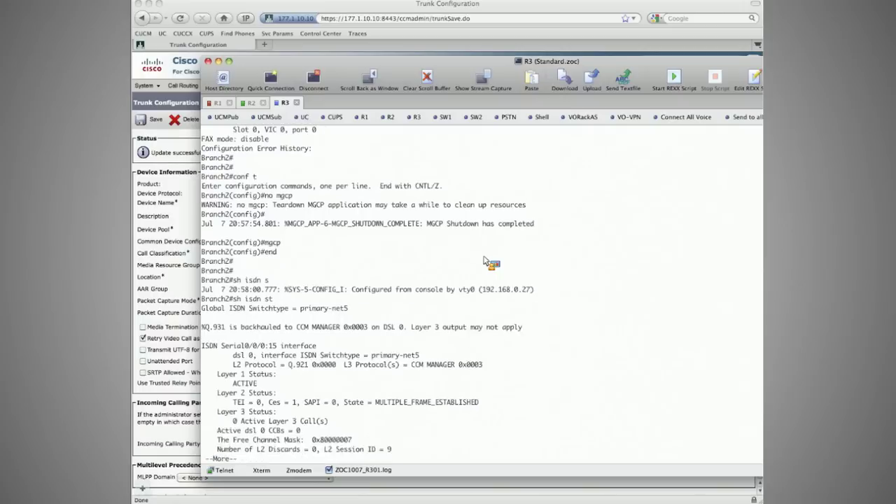
pyautogui.write('sh ccm')
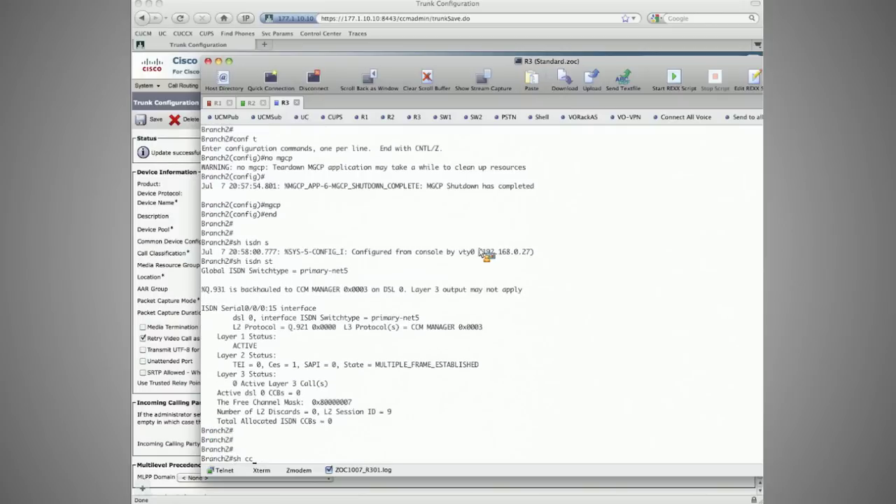
pyautogui.press('Return')
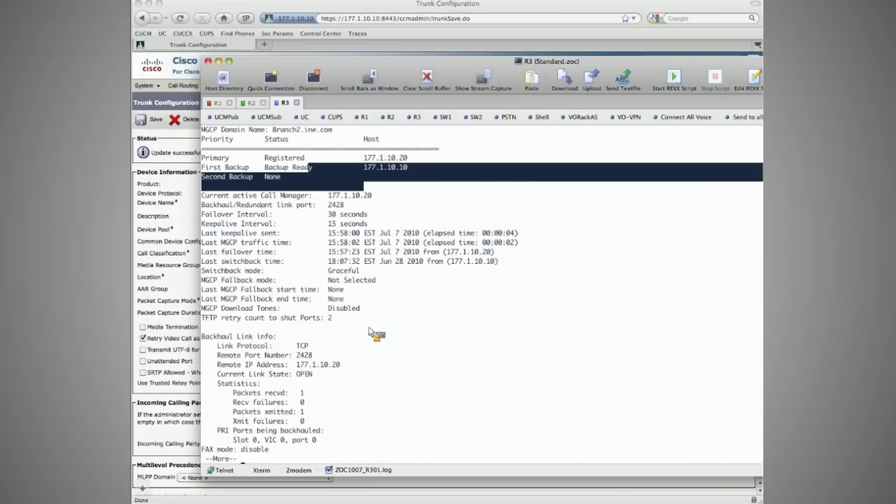
# Page through the rest of the Call Manager registration output on the Branch2 router.
pyautogui.press('super+c')
pyautogui.press('space')
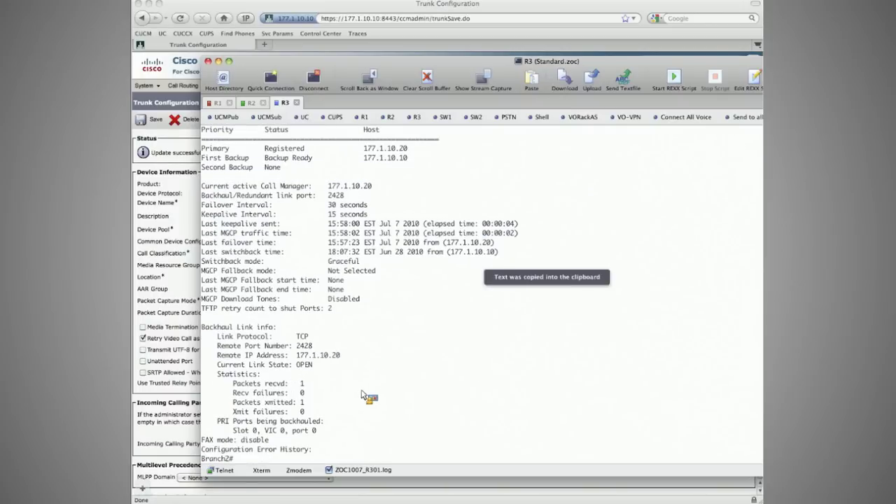
# Switch to the CUCM administration page in the browser and search for all called party transformation patterns.
pyautogui.press('super+Tab')
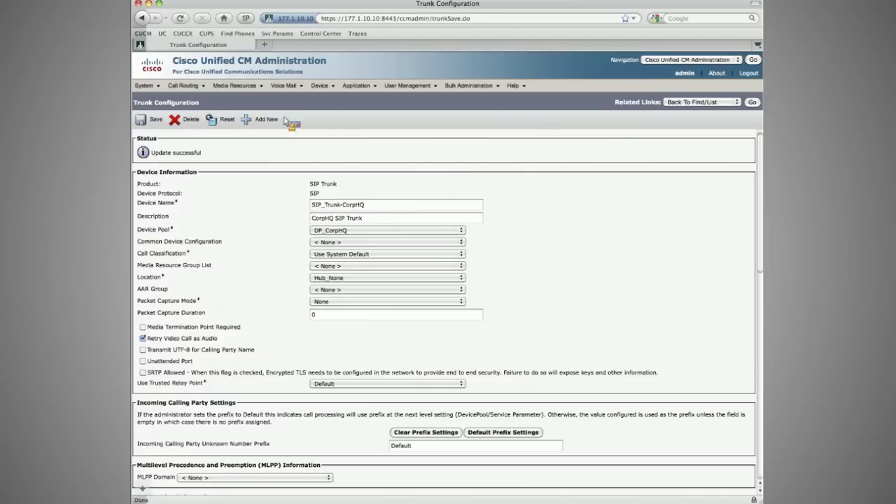
pyautogui.click(184, 85)
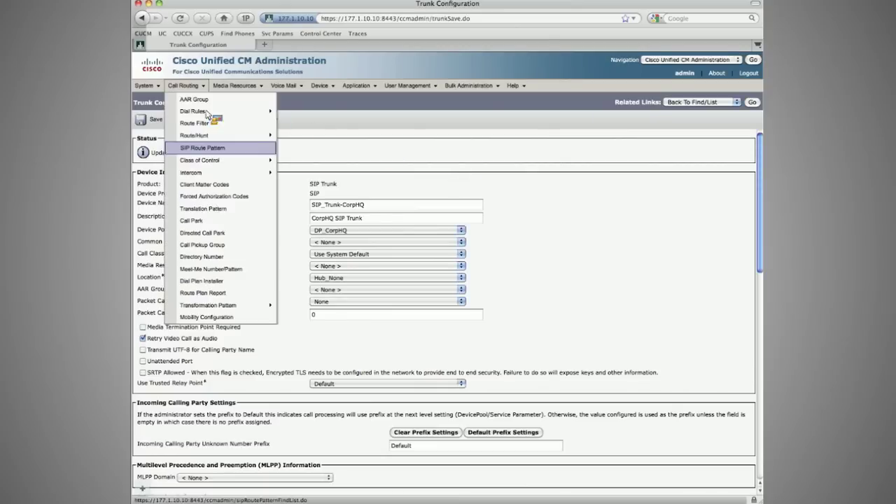
pyautogui.moveTo(190, 308)
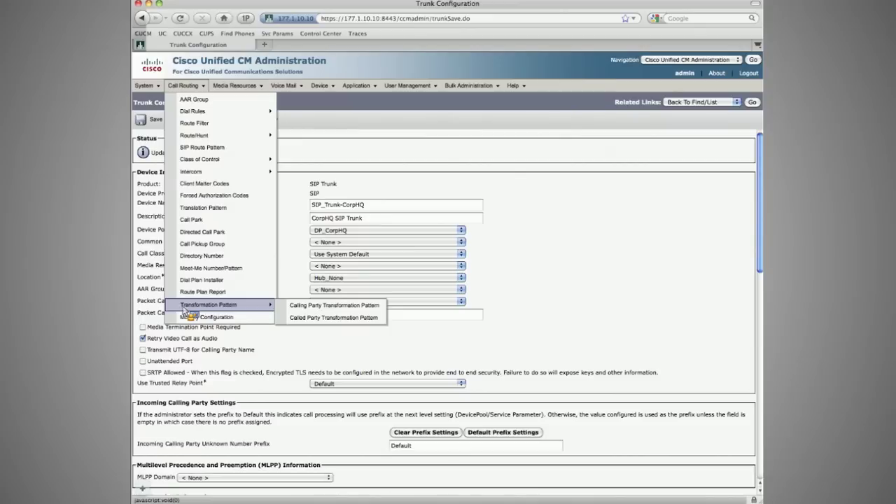
pyautogui.click(306, 319)
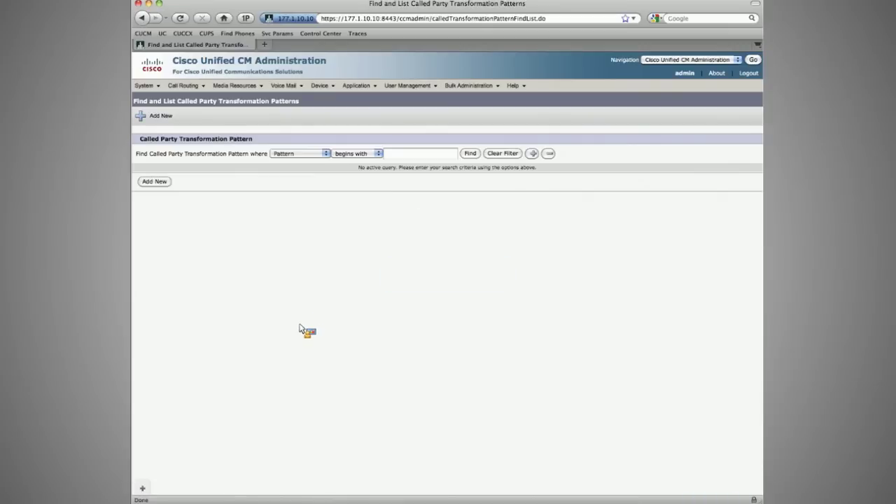
pyautogui.click(470, 153)
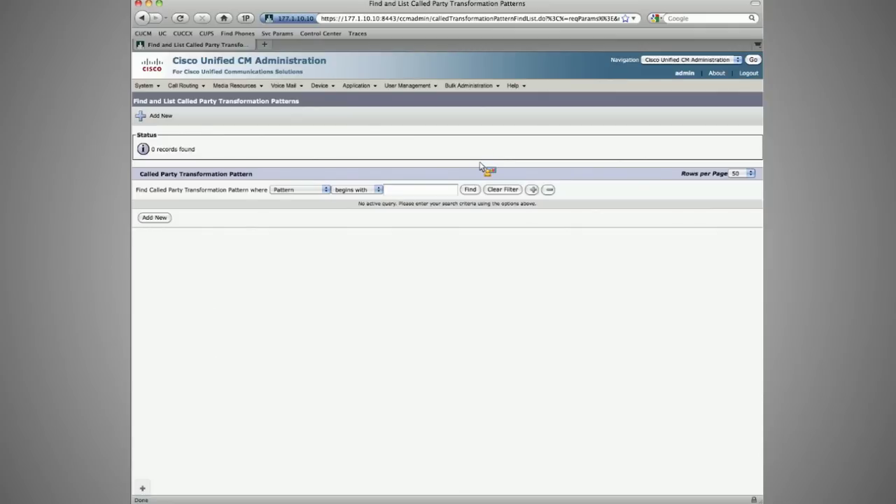
# Switch to the task PDF and read the section 9.5 called party requirement on DNIS digits and the PSTN trunk code.
pyautogui.press('super+Tab')
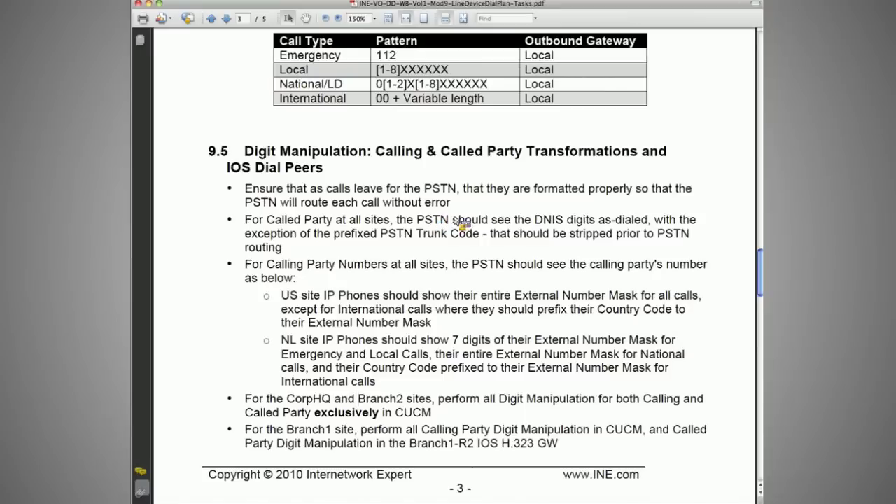
pyautogui.moveTo(396, 219); pyautogui.dragTo(637, 221)
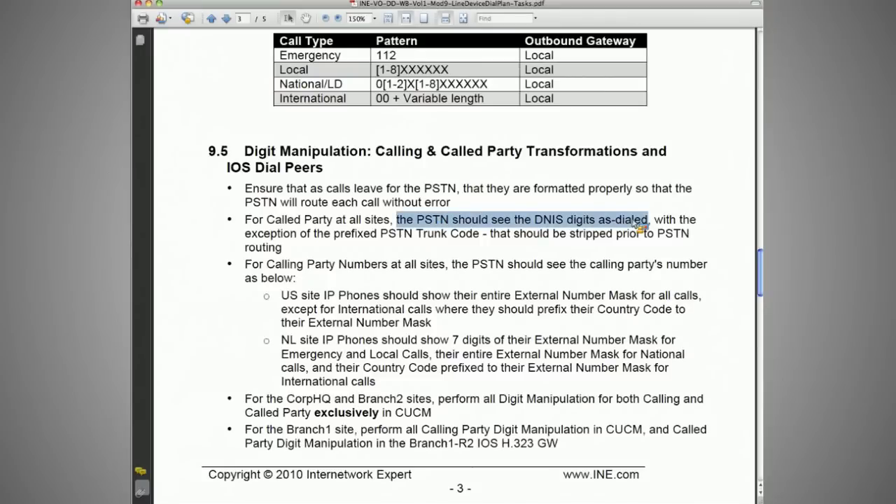
pyautogui.moveTo(638, 223); pyautogui.dragTo(467, 238)
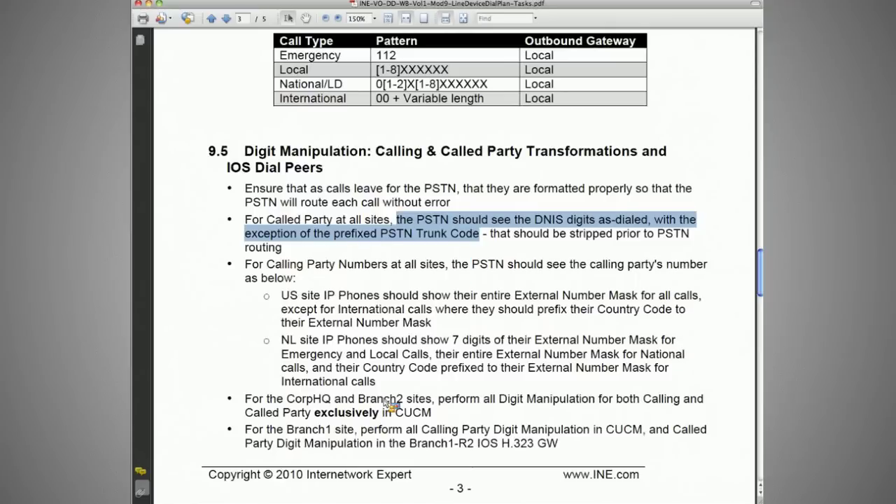
# Read where section 9.5 requires calling and called party digit manipulation for the CorpHQ, Branch2 and Branch1 sites.
pyautogui.moveTo(284, 399); pyautogui.dragTo(403, 400)
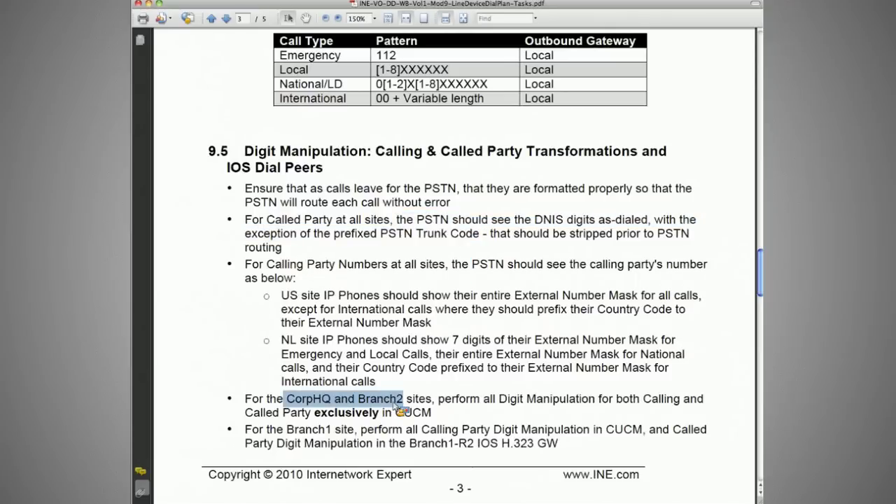
pyautogui.moveTo(438, 398); pyautogui.dragTo(680, 400)
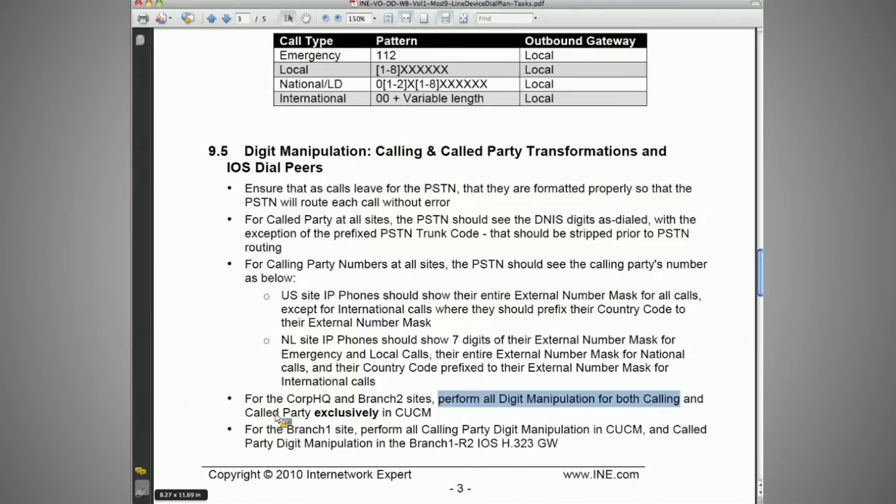
pyautogui.moveTo(245, 413); pyautogui.dragTo(431, 416)
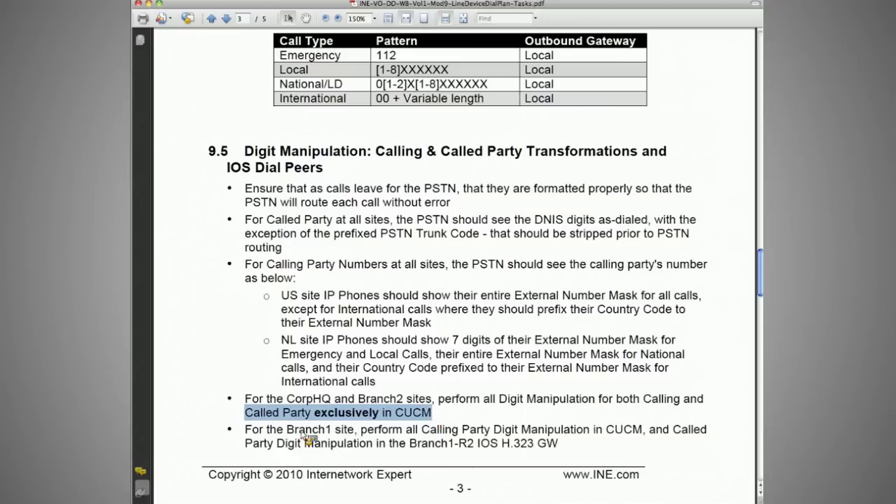
pyautogui.moveTo(286, 429); pyautogui.dragTo(590, 430)
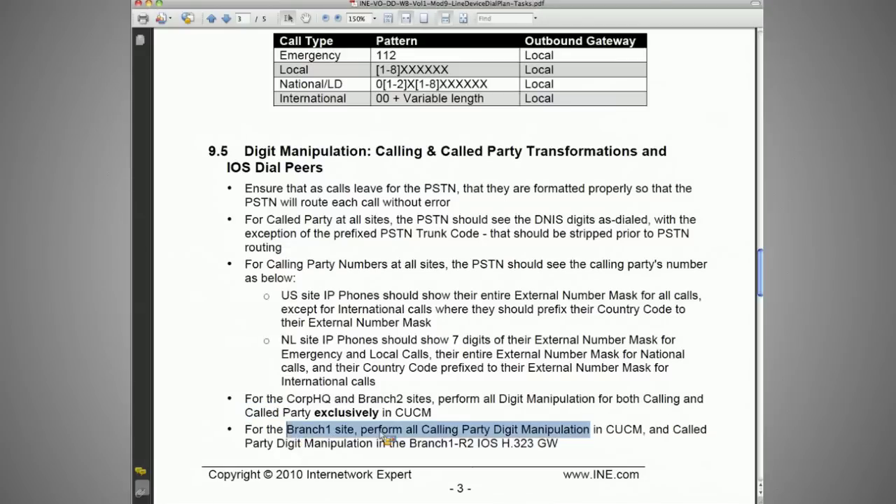
pyautogui.keyDown('shift'); pyautogui.click(642, 430); pyautogui.keyUp('shift')
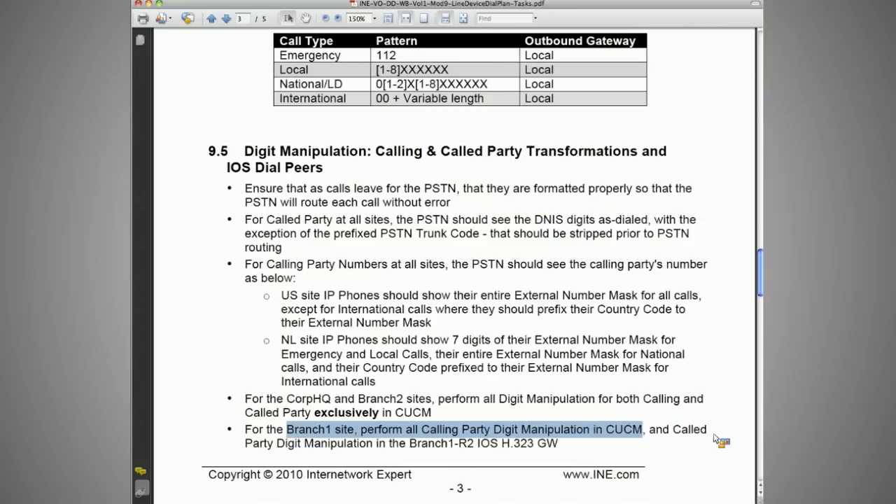
pyautogui.moveTo(672, 429); pyautogui.dragTo(577, 452)
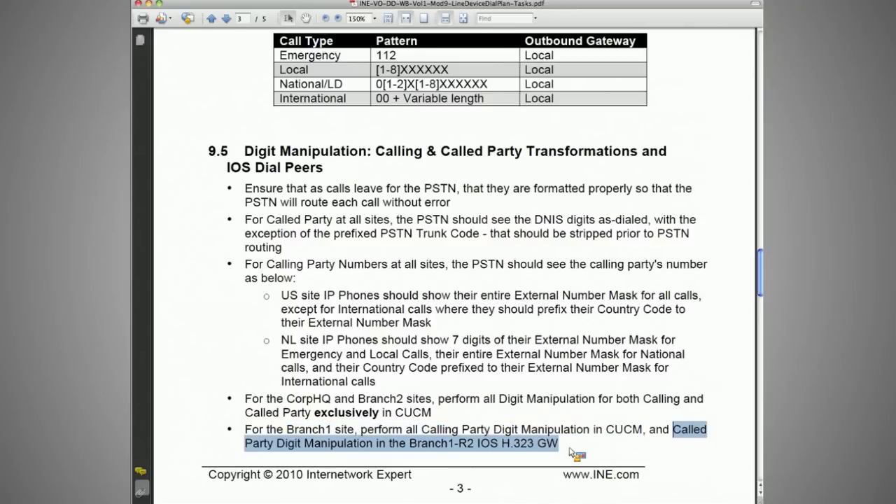
pyautogui.click(570, 450)
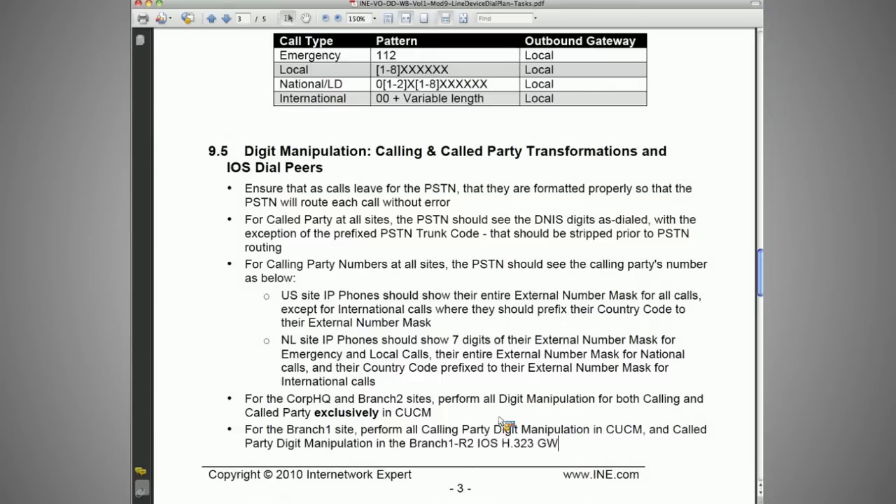
pyautogui.moveTo(286, 399); pyautogui.dragTo(379, 413)
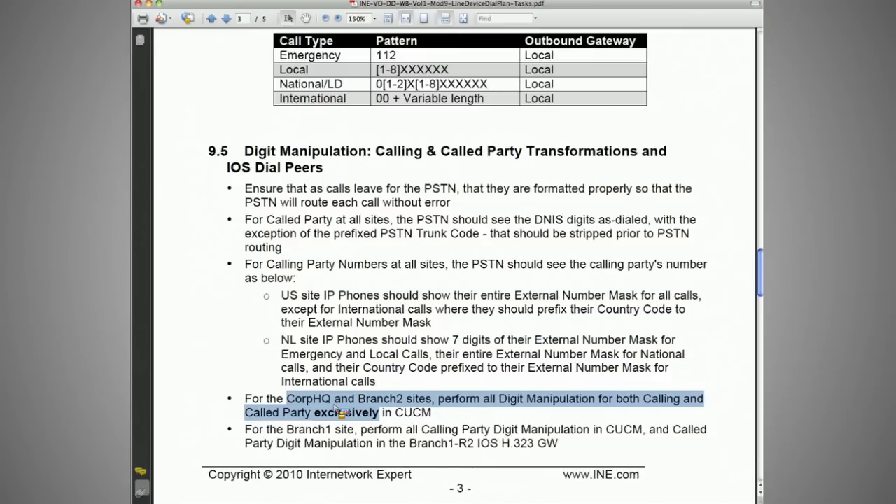
# Switch to the R1 terminal session and display the CorpHQ dial peers with sh run | b dial-peer.
pyautogui.press('super+Tab')
pyautogui.press('Return')
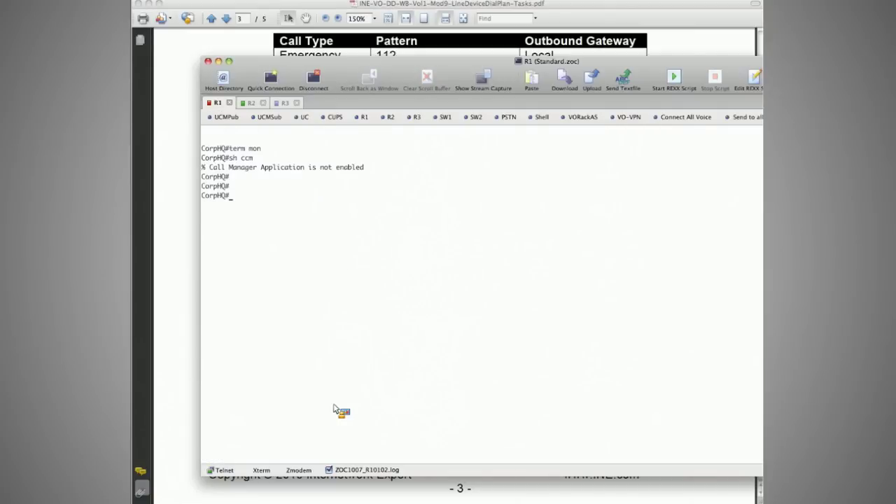
pyautogui.write('sh run | b dial-peer')
pyautogui.press('Return')
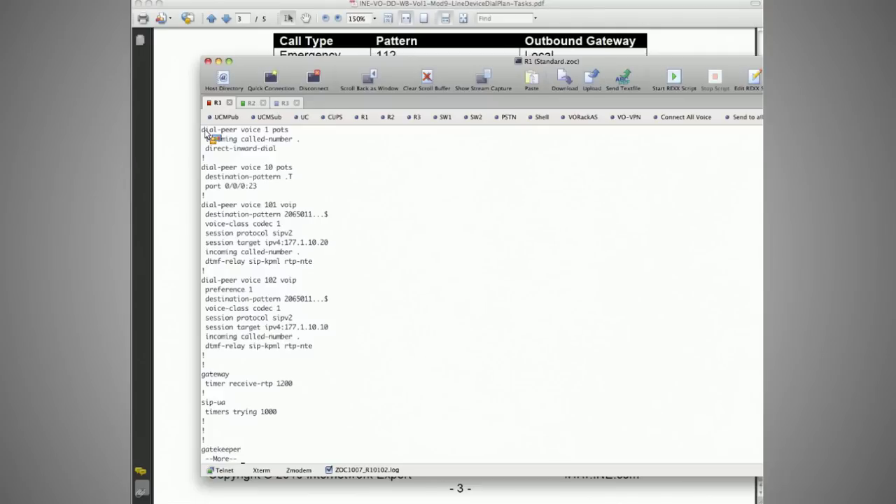
# Examine POTS dial peers 1 and 10 and VoIP dial peers 101 and 102 on CorpHQ, and exit the listing.
pyautogui.moveTo(207, 134); pyautogui.dragTo(296, 151)
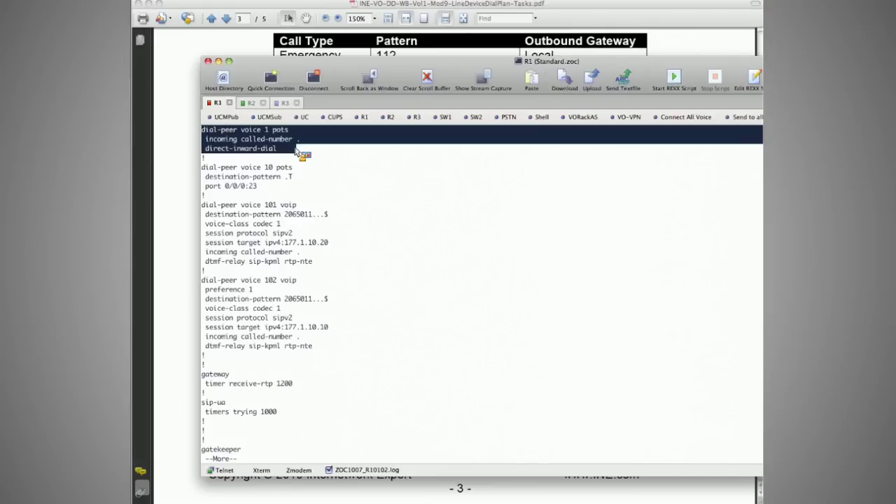
pyautogui.moveTo(295, 148); pyautogui.dragTo(285, 153)
pyautogui.moveTo(285, 153); pyautogui.dragTo(290, 154)
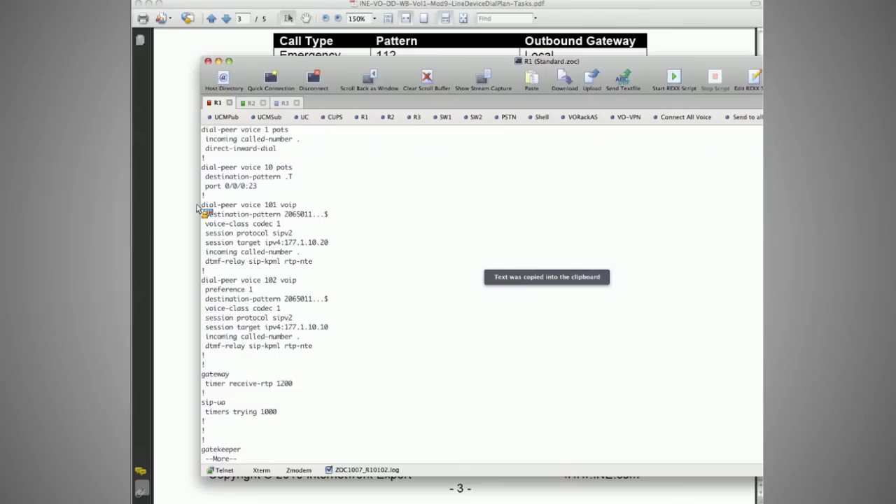
pyautogui.moveTo(198, 207); pyautogui.dragTo(329, 300)
pyautogui.moveTo(330, 264); pyautogui.dragTo(324, 352)
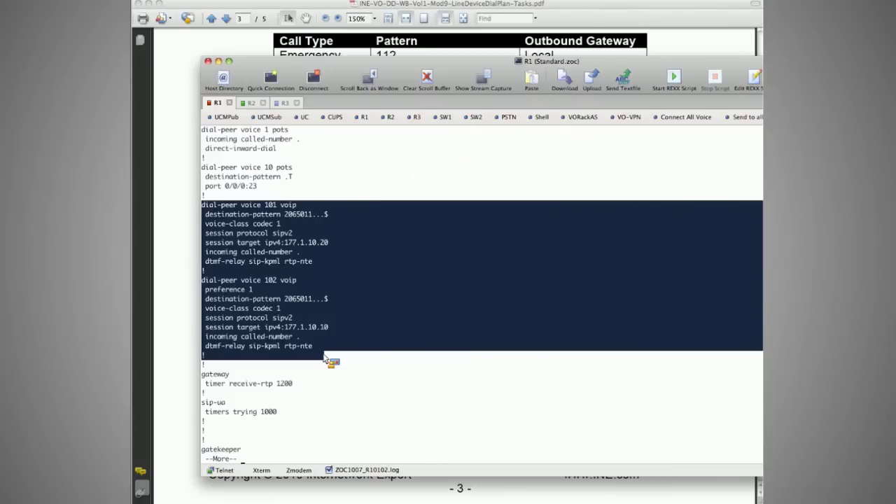
pyautogui.moveTo(324, 358)
pyautogui.mouseDown()
pyautogui.moveTo(335, 254)
pyautogui.moveTo(326, 352)
pyautogui.mouseUp()
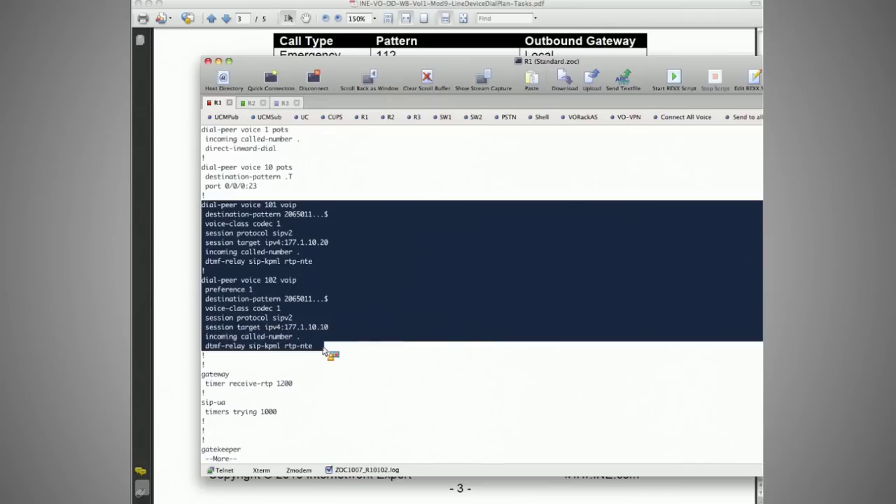
pyautogui.click(301, 260)
pyautogui.doubleClick(288, 215)
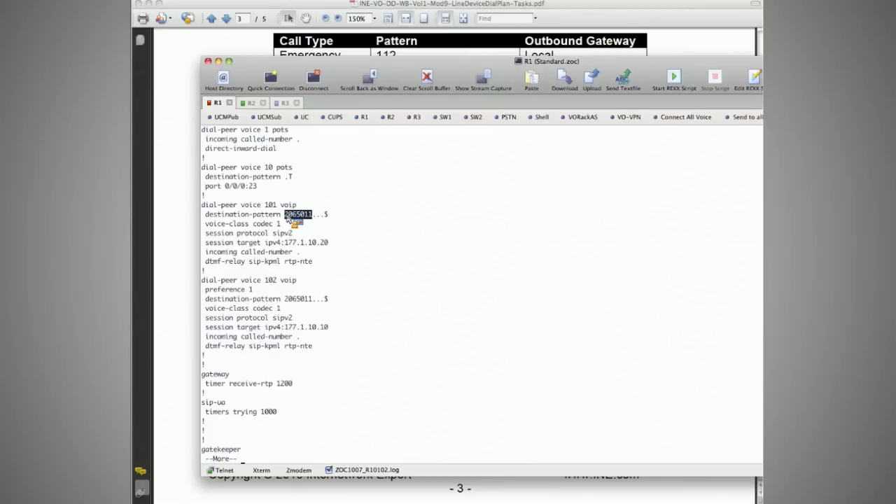
pyautogui.moveTo(288, 218); pyautogui.dragTo(293, 183)
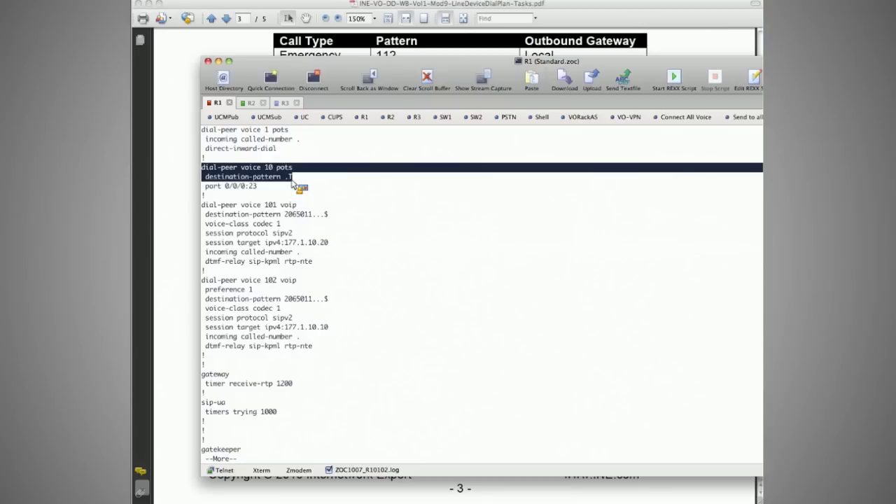
pyautogui.moveTo(292, 183); pyautogui.dragTo(256, 195)
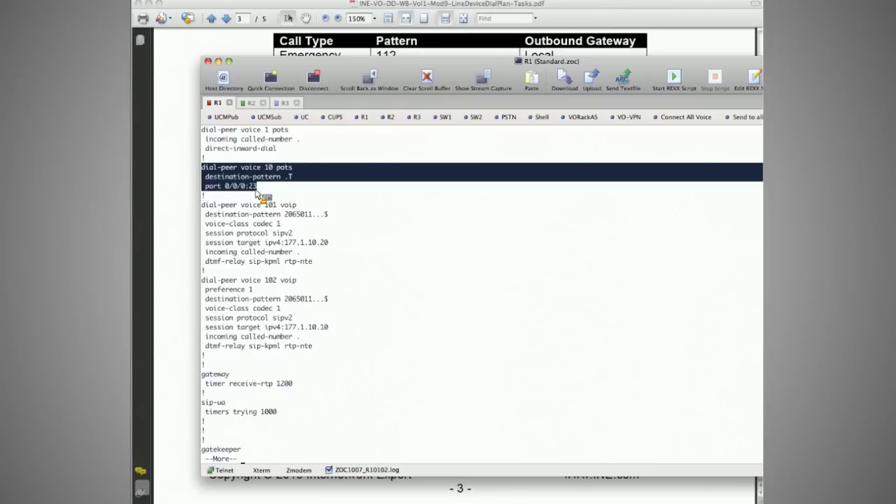
pyautogui.moveTo(256, 195); pyautogui.dragTo(257, 196)
pyautogui.press('q')
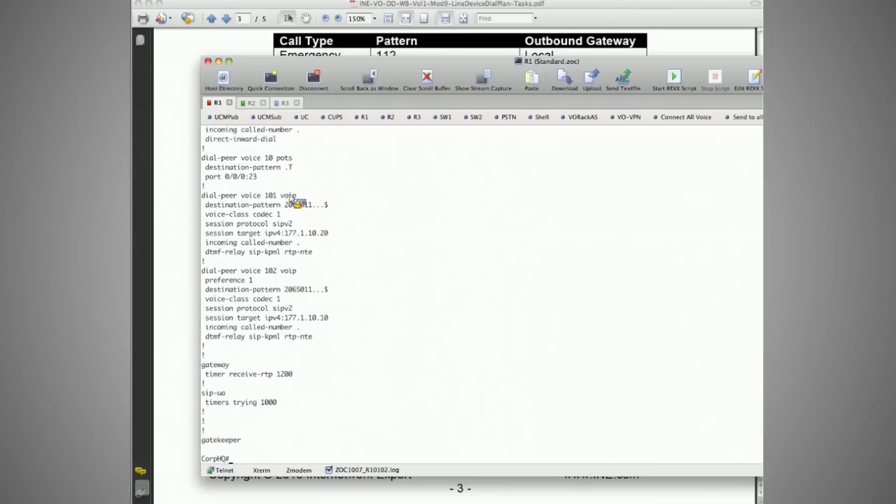
# Check the CorpHQ router's ISDN status with sh isdn st, examining the serial interface and Layer 2 state.
pyautogui.write('sh isdn st')
pyautogui.press('Return')
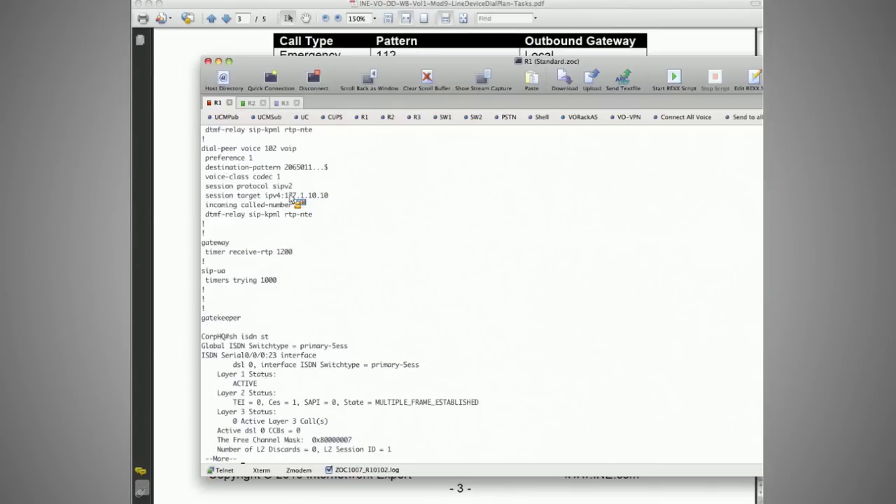
pyautogui.press('space')
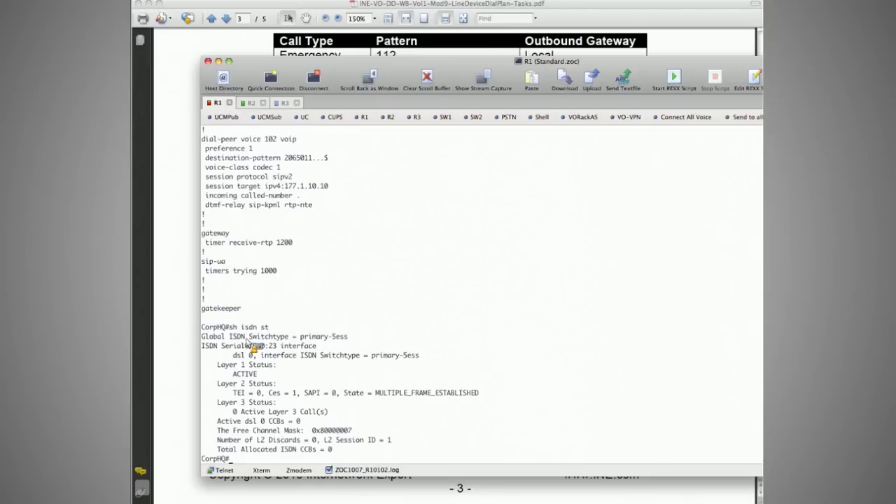
pyautogui.moveTo(245, 346); pyautogui.dragTo(278, 351)
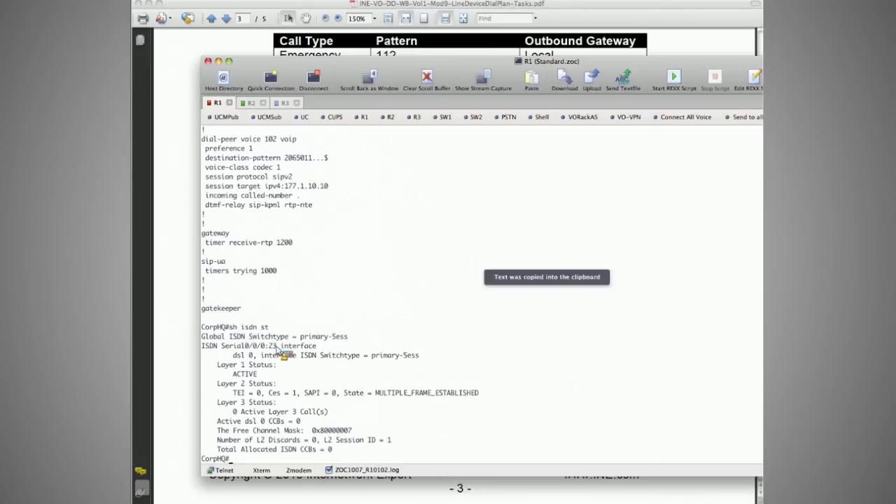
pyautogui.moveTo(372, 384); pyautogui.dragTo(481, 397)
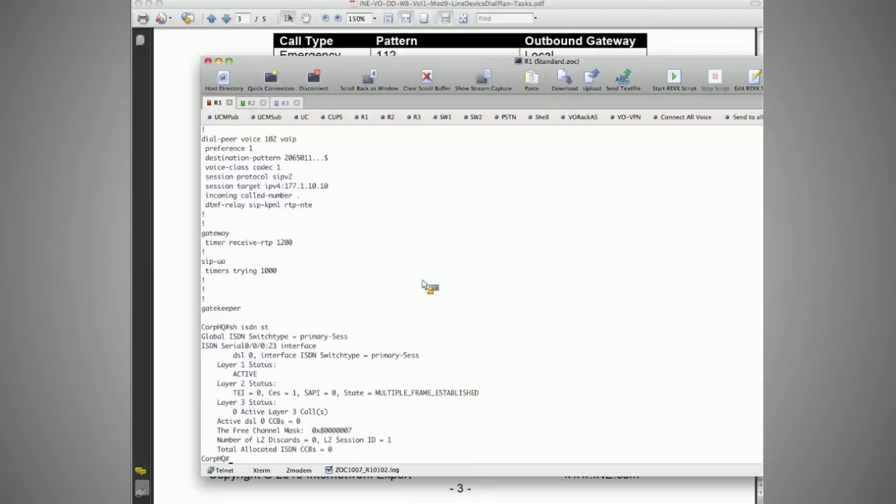
# Return to the earlier dial-peer output and examine the session protocol and destination pattern of VoIP dial peer 101.
pyautogui.scroll(5, 422, 286)
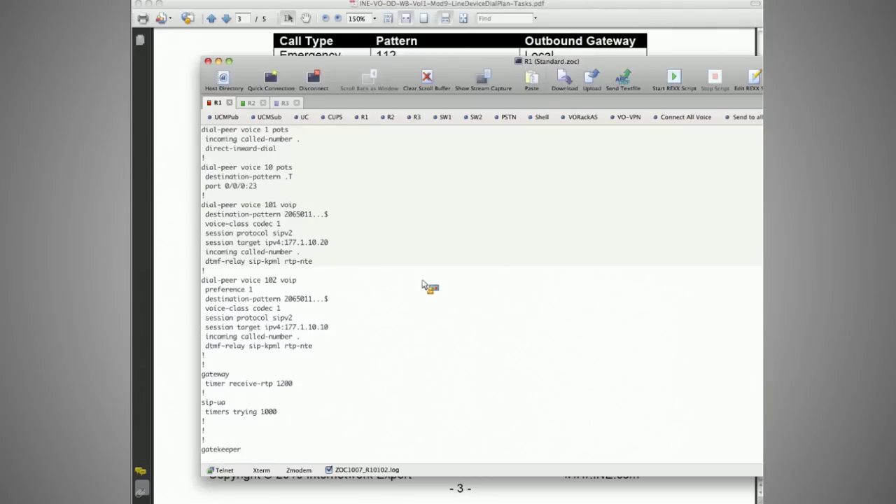
pyautogui.scroll(1, 392, 282)
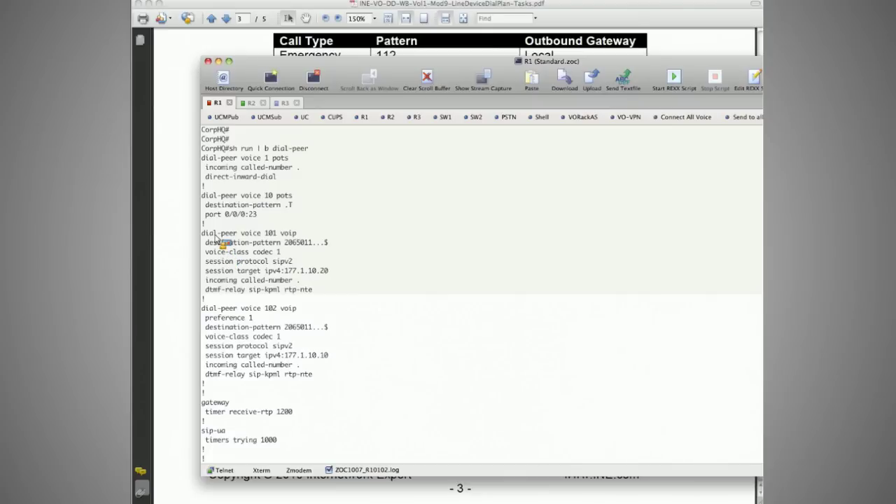
pyautogui.moveTo(205, 261); pyautogui.dragTo(303, 262)
pyautogui.moveTo(206, 244); pyautogui.dragTo(327, 243)
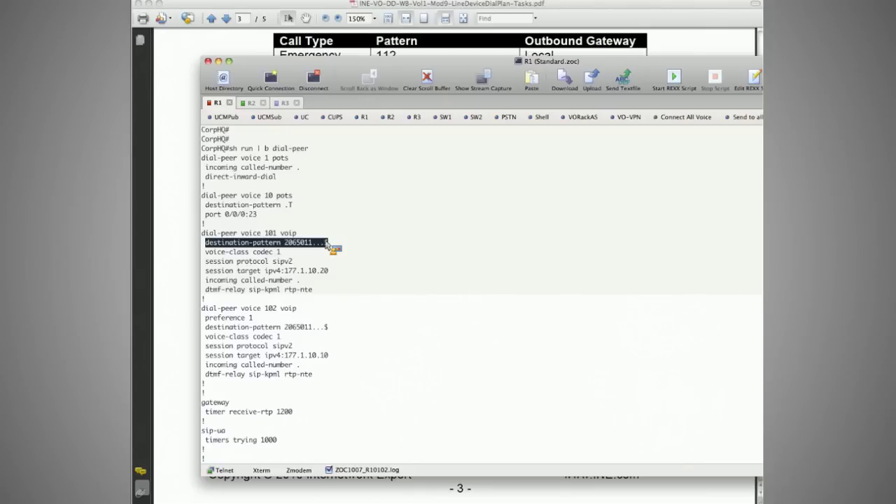
pyautogui.moveTo(326, 242)
pyautogui.mouseDown()
pyautogui.moveTo(207, 242)
pyautogui.moveTo(260, 250)
pyautogui.moveTo(327, 243)
pyautogui.mouseUp()
pyautogui.click(284, 243)
pyautogui.doubleClick(327, 242)
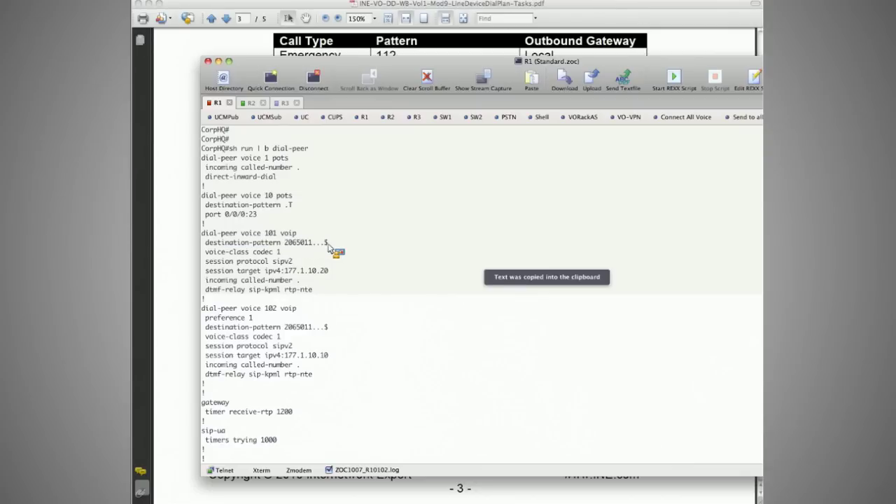
# Examine VoIP dial peer 101's destination pattern and compare CorpHQ's POTS dial peer 1 with the VoIP dial peers.
pyautogui.moveTo(329, 243); pyautogui.dragTo(203, 236)
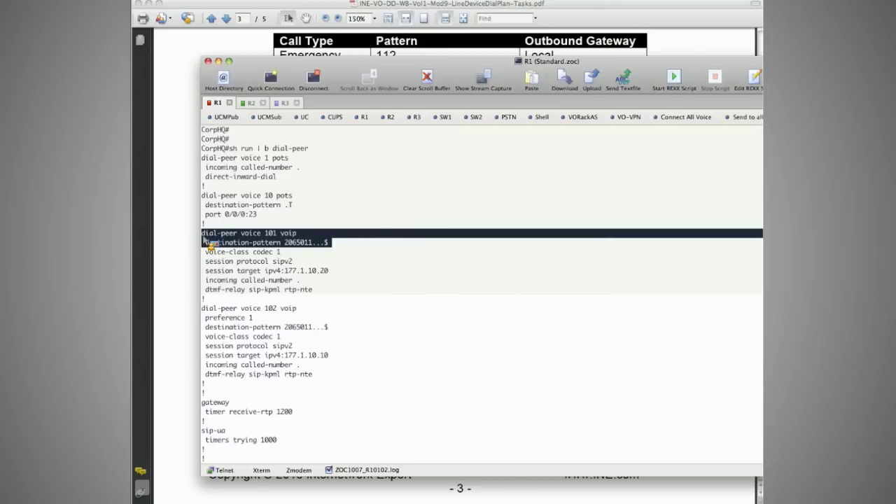
pyautogui.press('super+c')
pyautogui.scroll(-1, 221, 259)
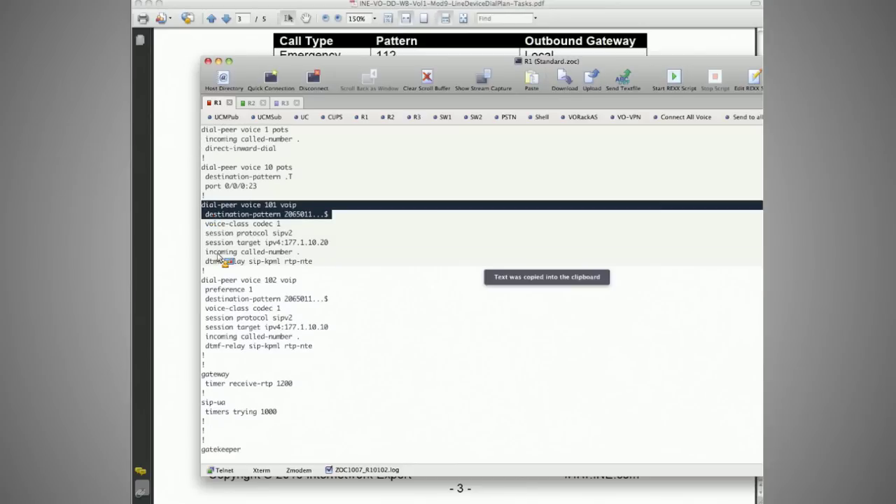
pyautogui.moveTo(220, 259); pyautogui.dragTo(277, 137)
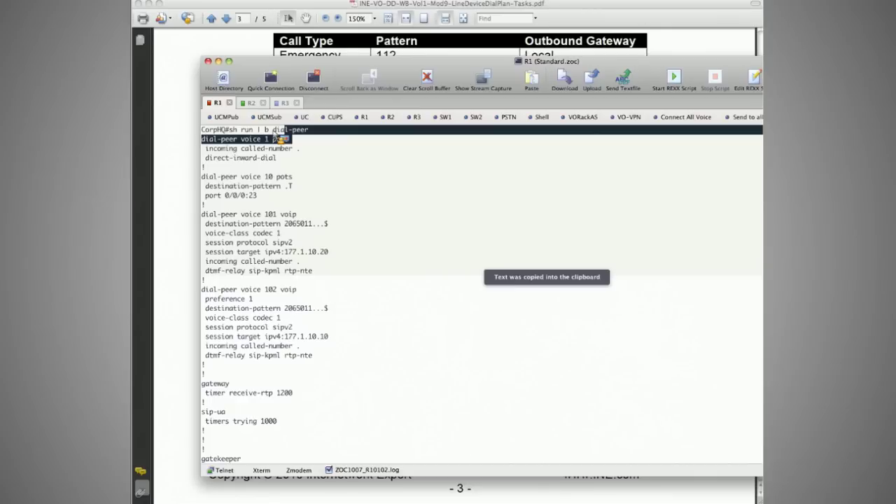
pyautogui.doubleClick(280, 139)
pyautogui.scroll(2, 278, 161)
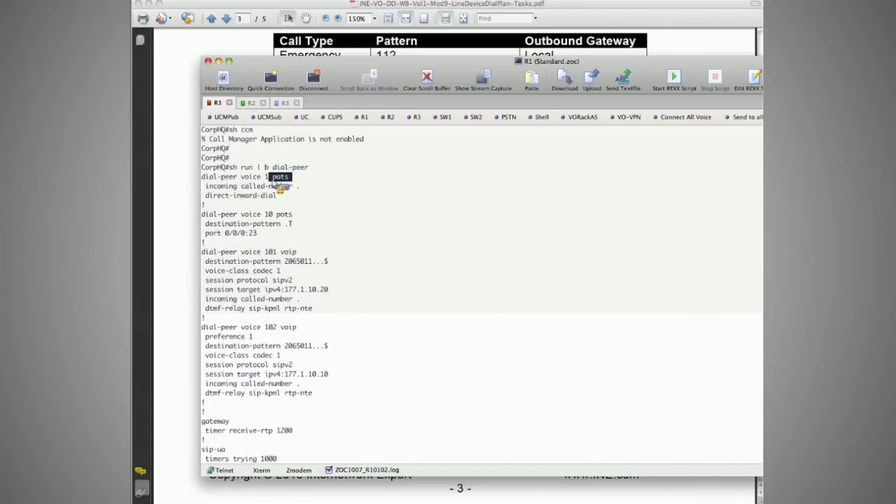
pyautogui.doubleClick(289, 251)
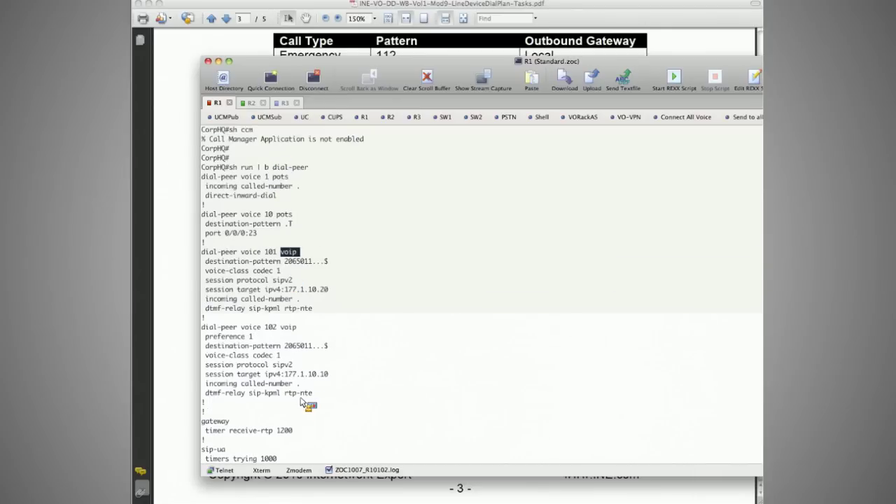
# Review the settings of CorpHQ VoIP dial peers 101 and 102, including incoming called-number, and the outbound POTS dial peer 10.
pyautogui.moveTo(303, 384); pyautogui.dragTo(203, 317)
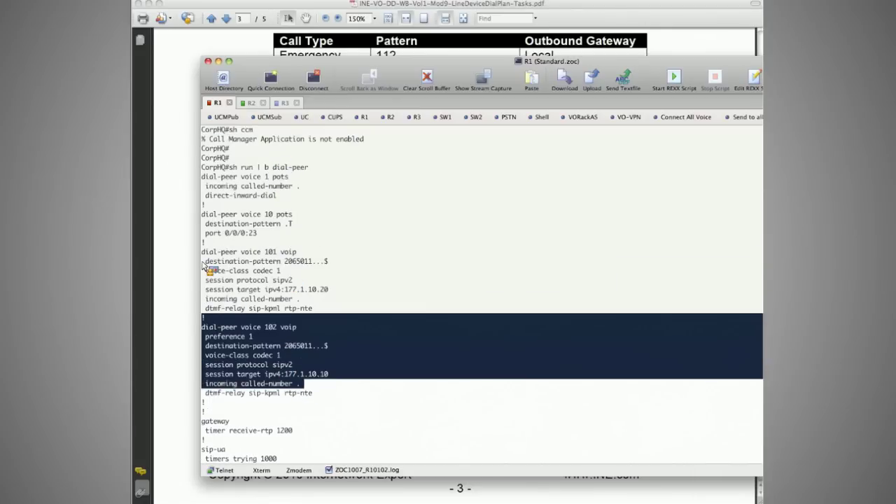
pyautogui.moveTo(203, 266); pyautogui.dragTo(213, 265)
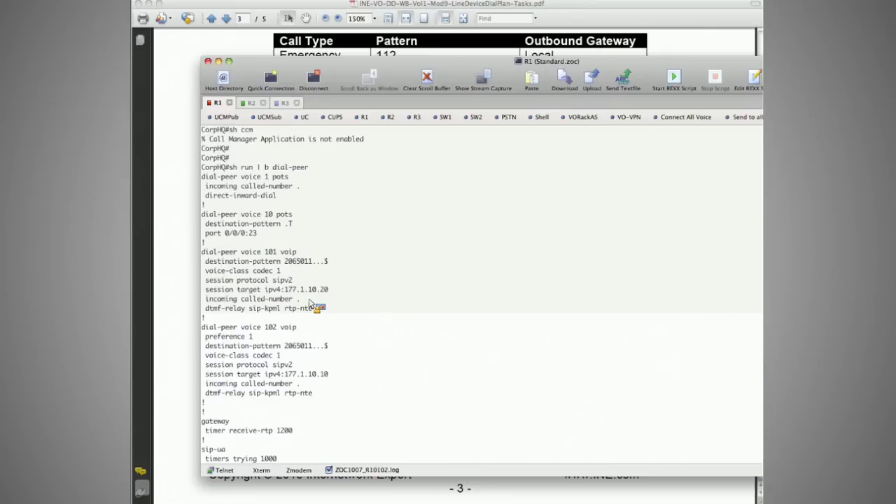
pyautogui.moveTo(310, 303); pyautogui.dragTo(207, 301)
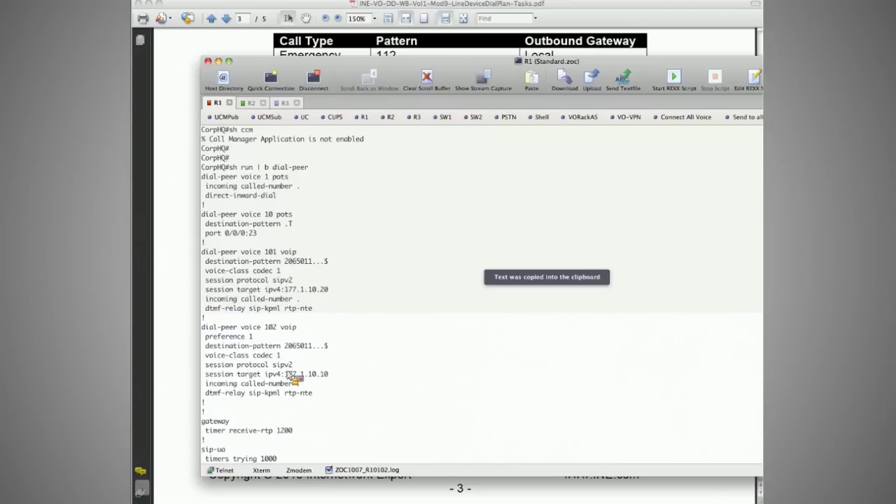
pyautogui.moveTo(305, 390); pyautogui.dragTo(217, 266)
pyautogui.moveTo(263, 234); pyautogui.dragTo(196, 219)
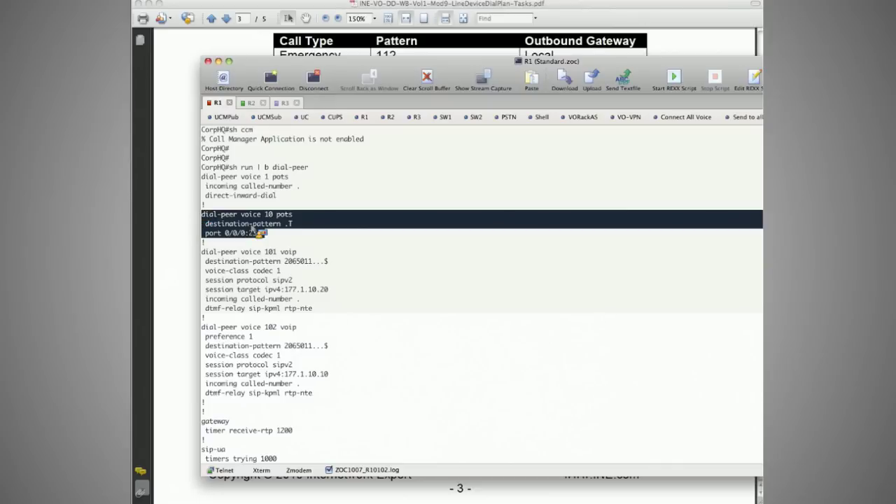
pyautogui.moveTo(265, 233); pyautogui.dragTo(201, 218)
# Switch to the R3 terminal session and list the Branch2 dial peers with sh run | s dial-peer.
pyautogui.click(285, 103)
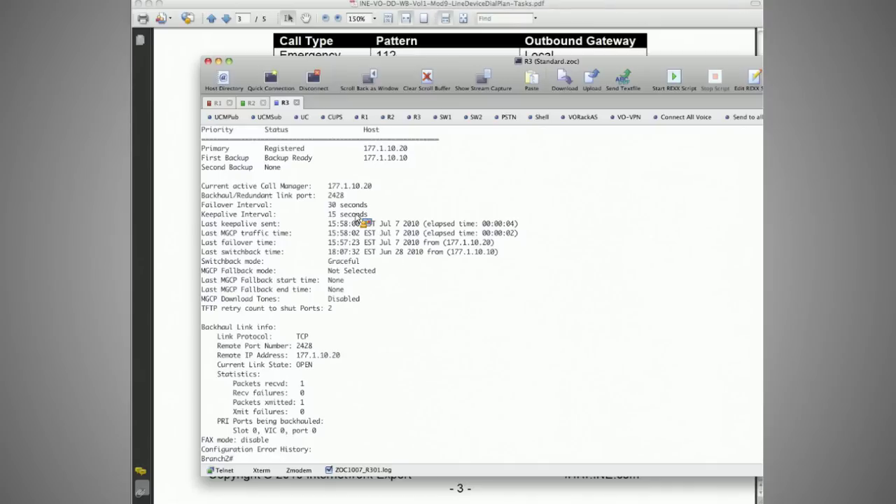
pyautogui.write('sh run | s dial-peer')
pyautogui.press('Return')
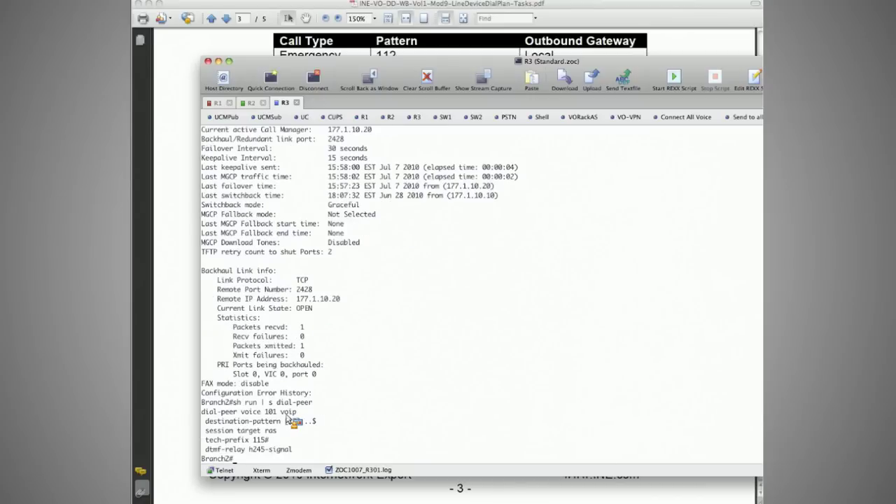
# Remove VoIP dial peer 101 from Branch2 in configuration mode with no dial-peer voice 101 voip, and end configuration mode.
pyautogui.moveTo(301, 415); pyautogui.dragTo(189, 417)
pyautogui.write('conf t')
pyautogui.press('Return')
pyautogui.write('no')
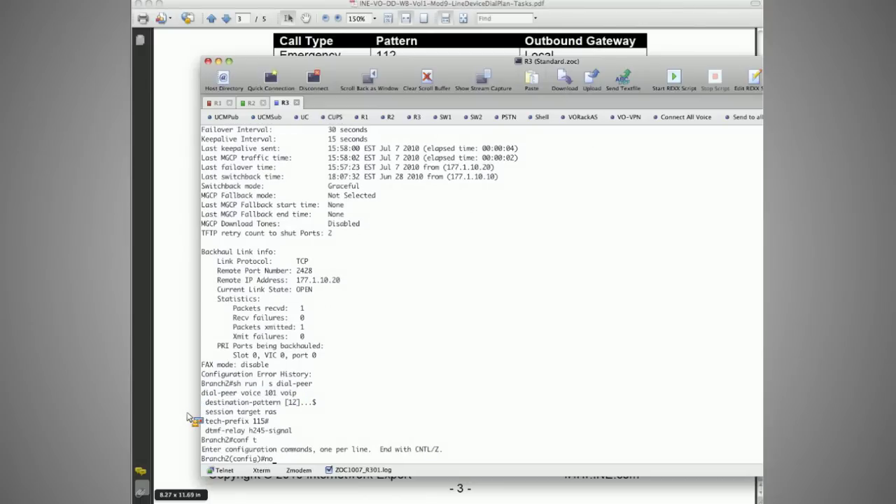
pyautogui.press('super+v')
pyautogui.press('Return')
pyautogui.write('emd')
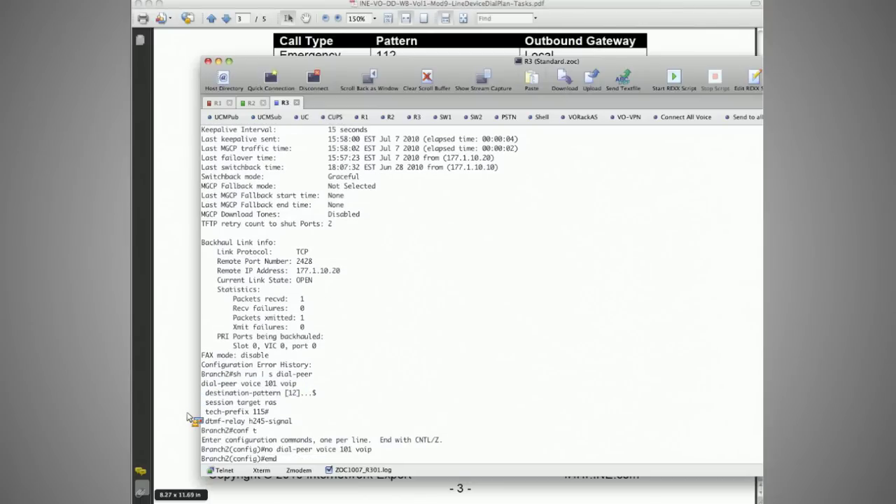
pyautogui.press('Return')
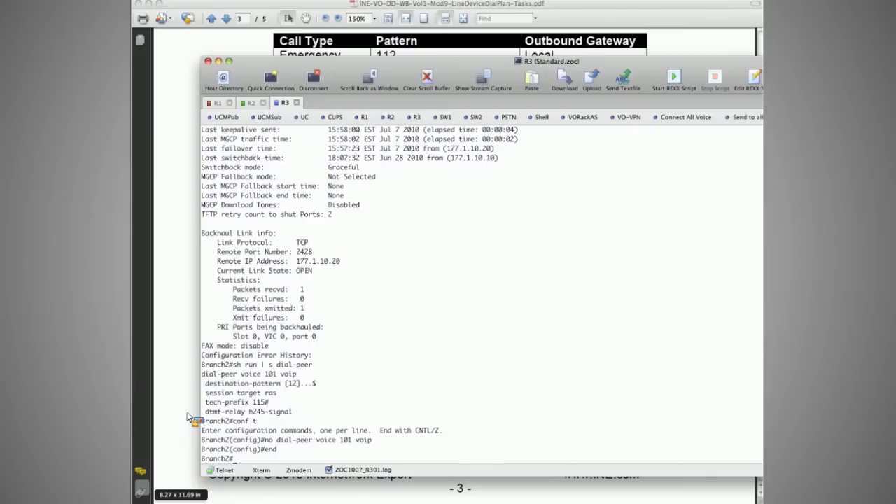
pyautogui.press('Return')
pyautogui.press('Return')
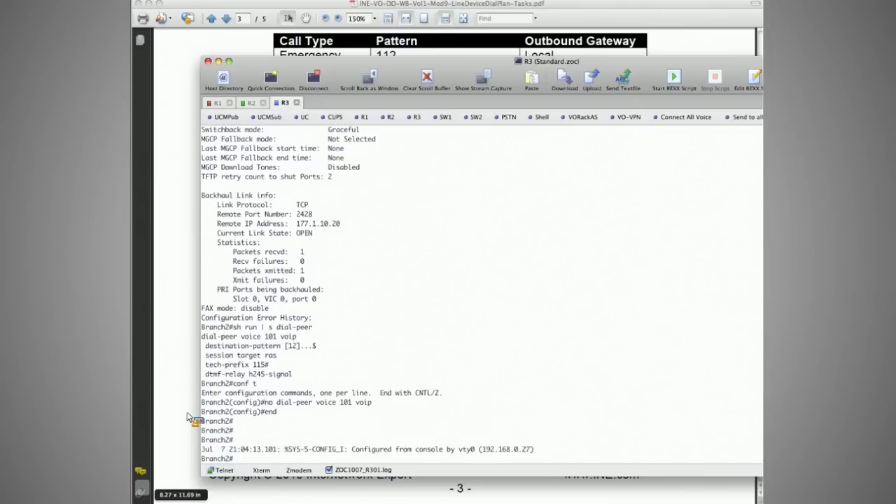
# Check whether telephony service is enabled on Branch2 with sh telephony-service, and review the session output.
pyautogui.write('sh telep')
pyautogui.press('Tab')
pyautogui.press('Return')
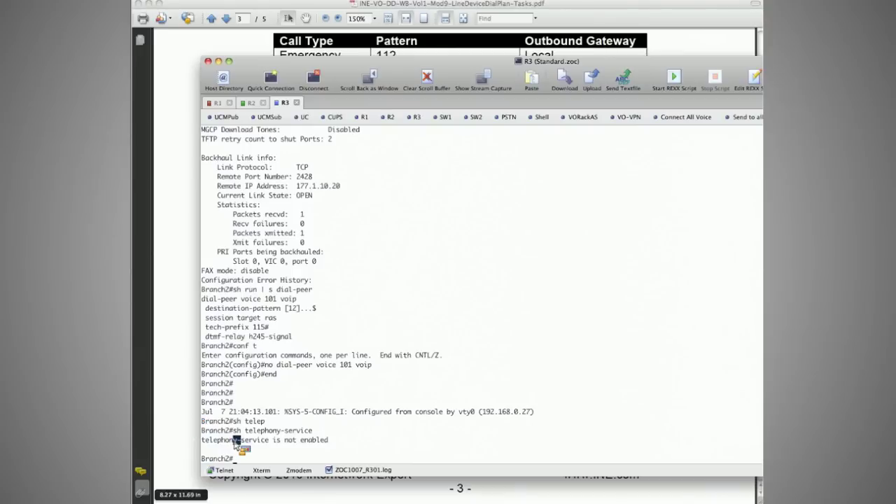
pyautogui.moveTo(236, 440); pyautogui.dragTo(326, 441)
pyautogui.scroll(4, 333, 444)
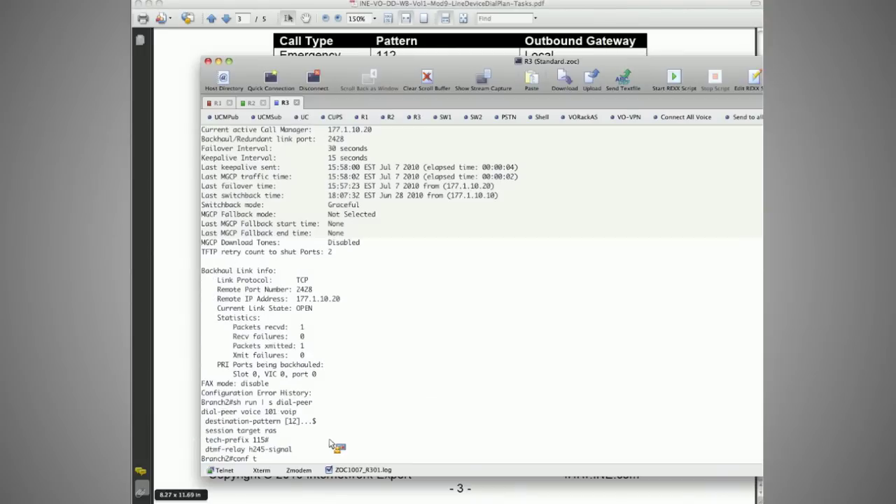
pyautogui.scroll(-4, 333, 445)
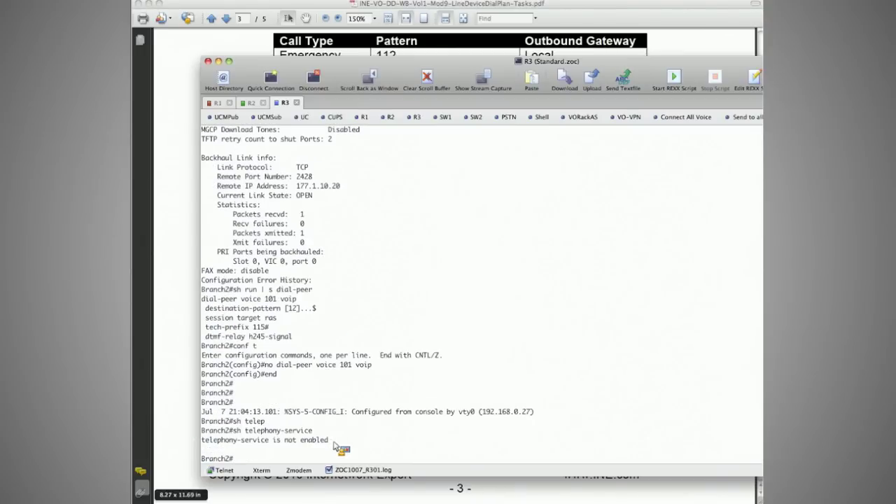
pyautogui.tripleClick(335, 442)
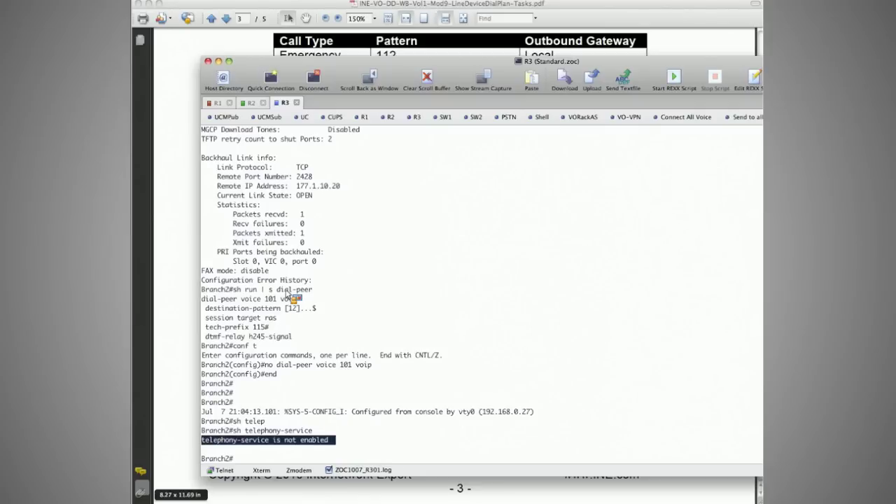
# Rerun sh run | s dial-peer on Branch2 to verify the removal of VoIP dial peer 101.
pyautogui.moveTo(299, 298); pyautogui.dragTo(216, 299)
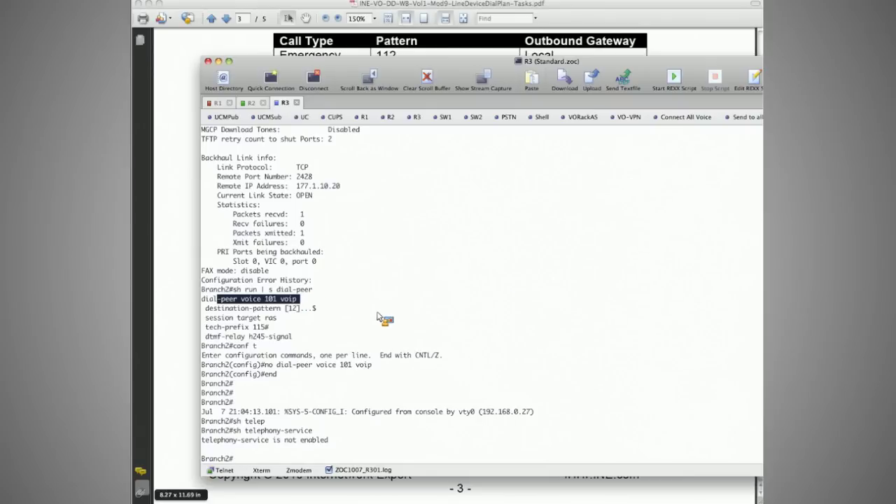
pyautogui.press('Up')
pyautogui.press('Up')
pyautogui.press('Up')
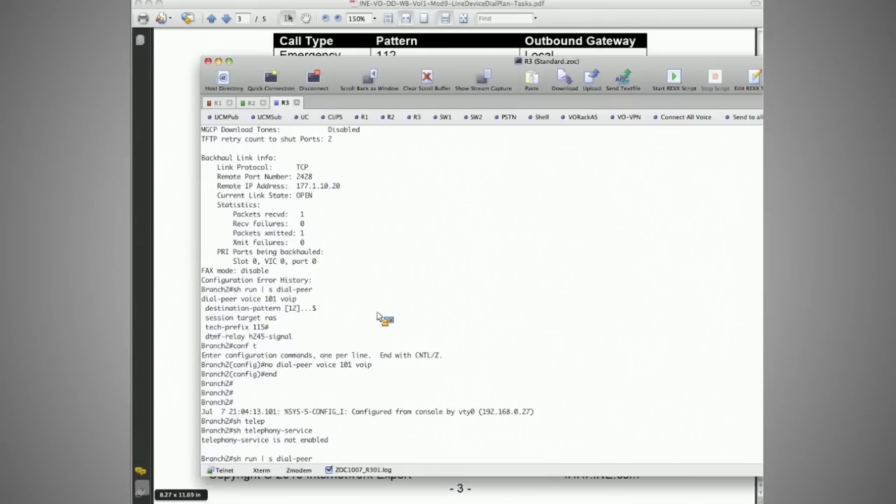
pyautogui.press('Return')
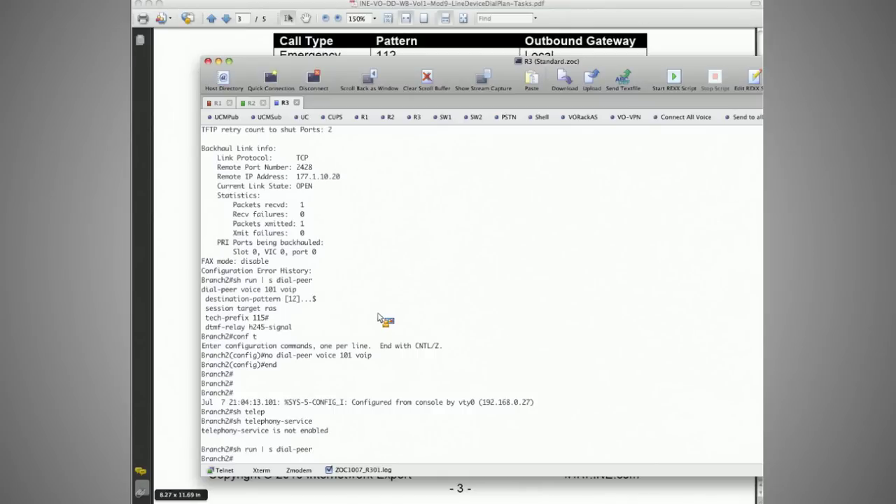
# Check Branch2's ISDN status with sh isdn st, examining the Q.931 backhaul line.
pyautogui.write('sh osd')
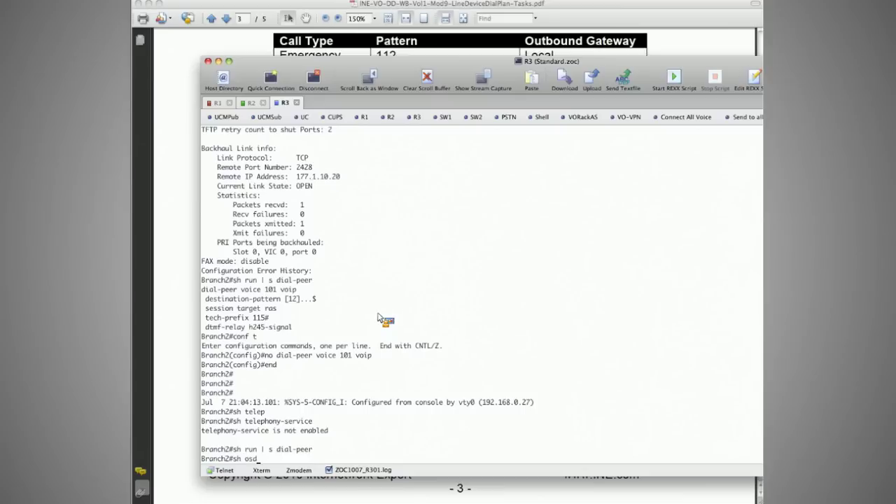
pyautogui.press('BackSpace')
pyautogui.press('BackSpace')
pyautogui.press('BackSpace')
pyautogui.write('isdn st')
pyautogui.press('Return')
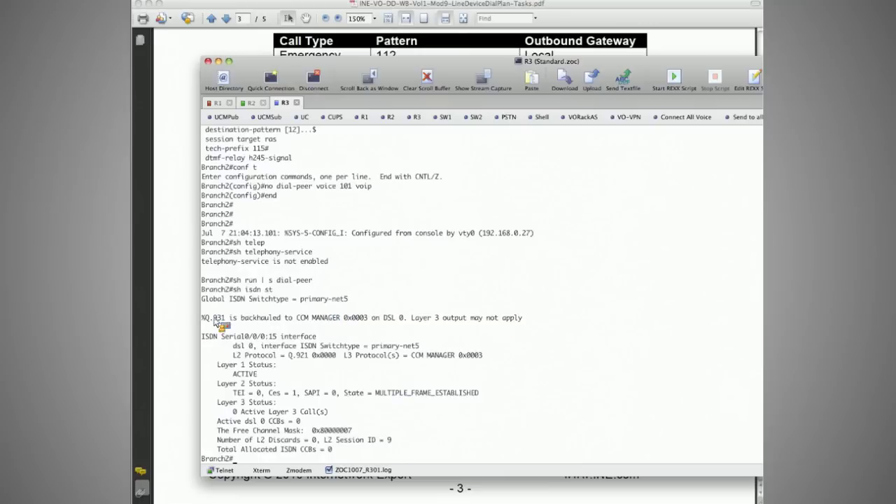
pyautogui.moveTo(207, 321); pyautogui.dragTo(341, 323)
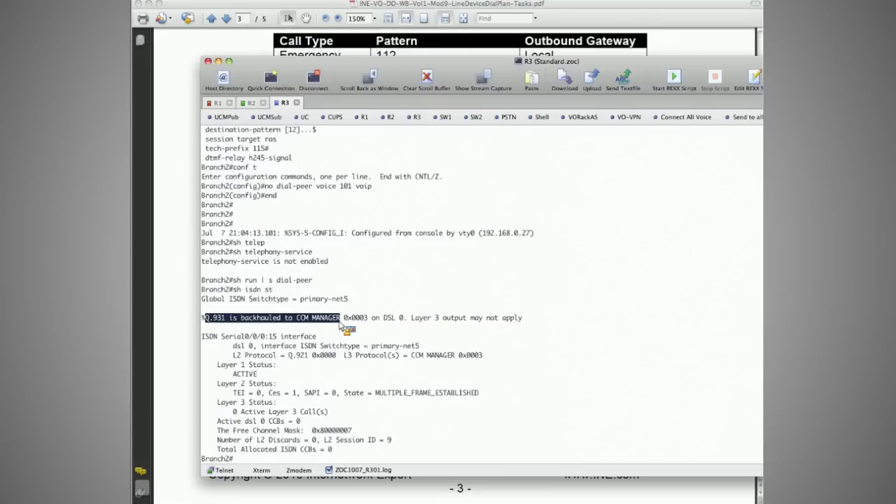
pyautogui.press('Return')
pyautogui.press('Return')
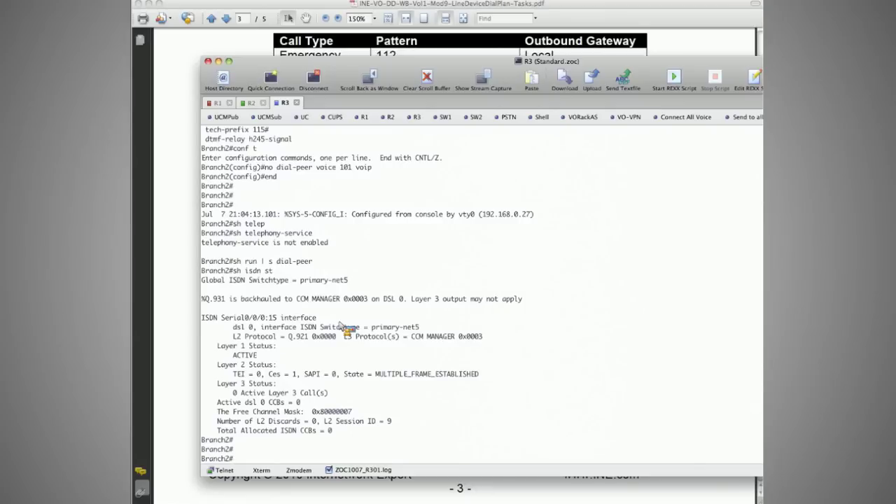
# Switch to the R2 terminal session and display the Branch1 dial peers with sh run | b dial-peer.
pyautogui.click(233, 103)
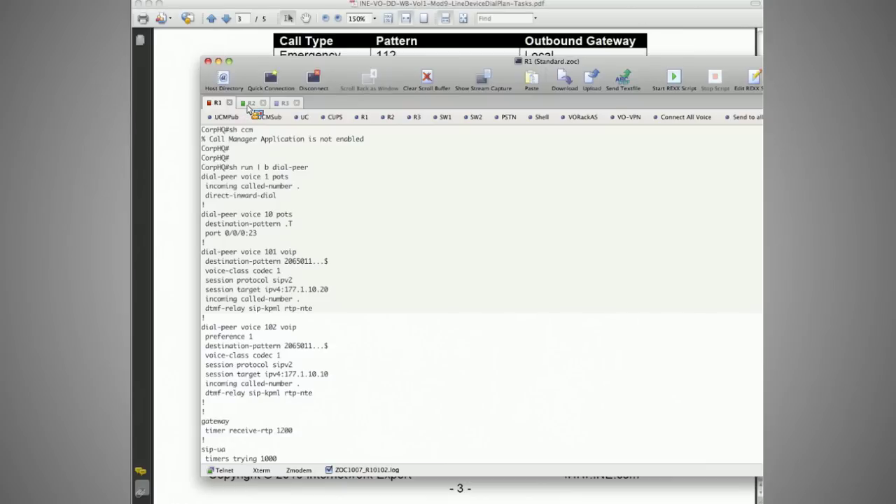
pyautogui.click(250, 103)
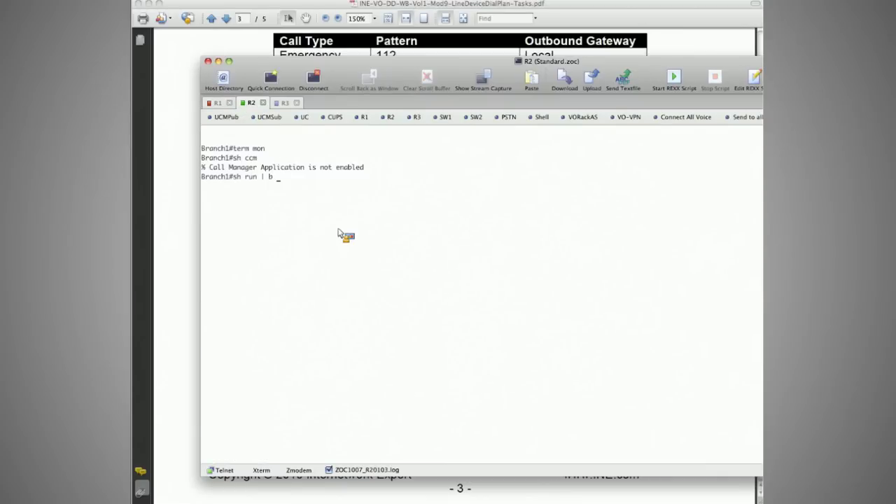
pyautogui.write('dial-peer')
pyautogui.press('Return')
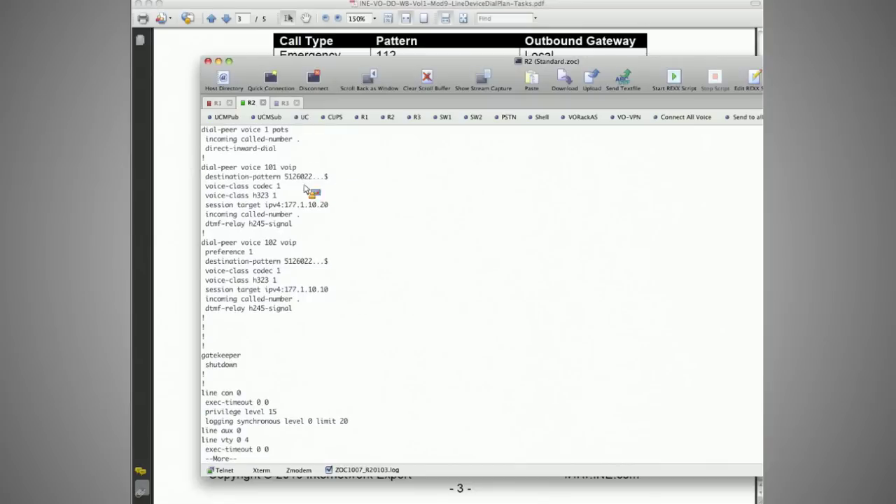
# Examine Branch1's inbound POTS dial peer 1 and the H.323 VoIP dial peers 101 and 102.
pyautogui.moveTo(202, 129); pyautogui.dragTo(282, 152)
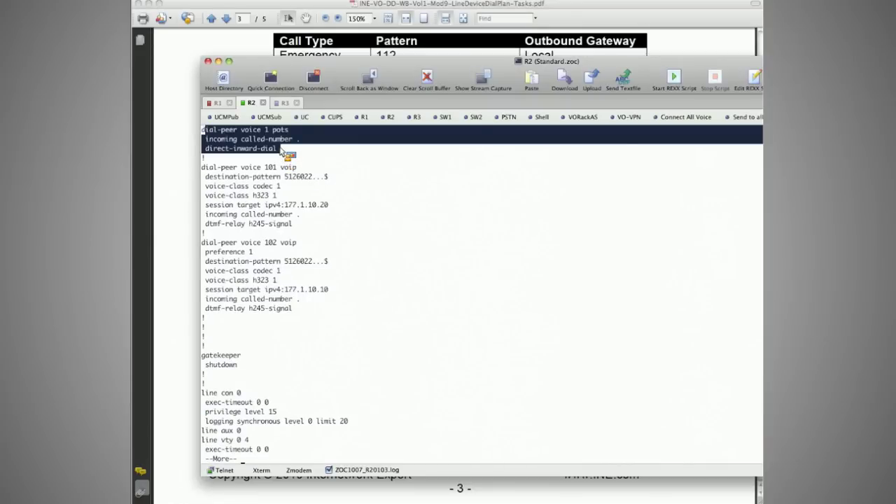
pyautogui.click(210, 170)
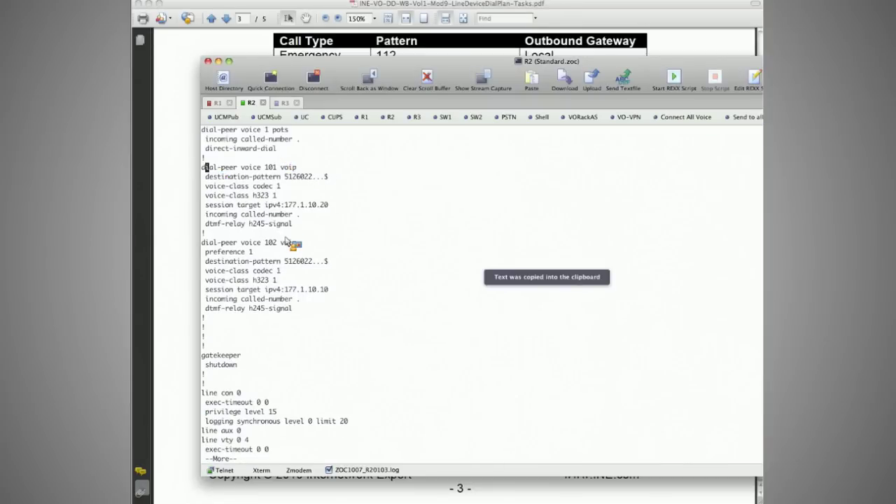
pyautogui.click(305, 309)
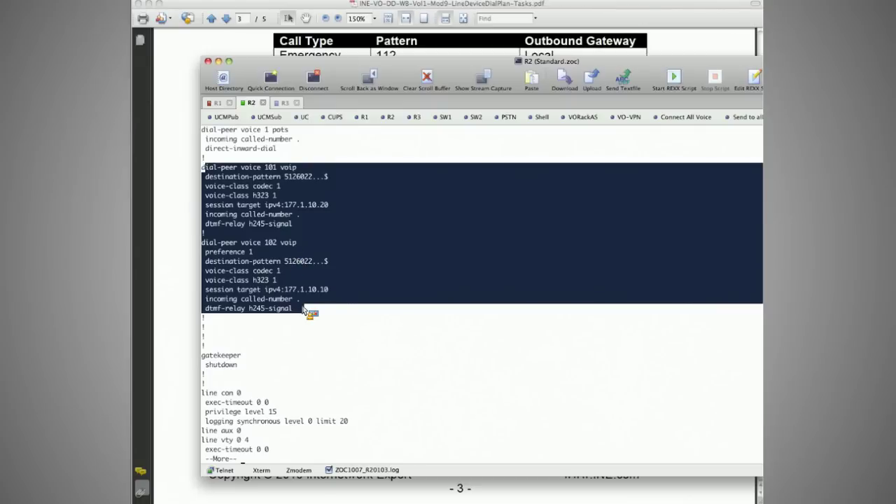
pyautogui.click(208, 176)
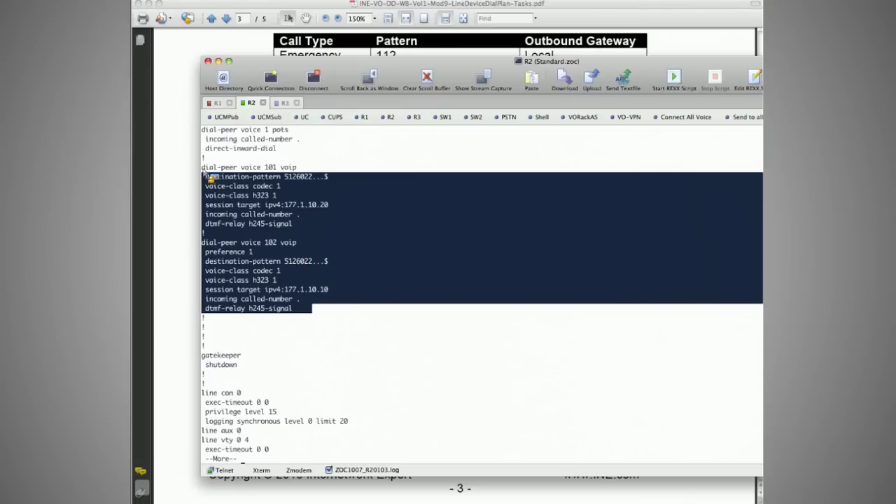
pyautogui.click(208, 213)
pyautogui.moveTo(208, 186); pyautogui.dragTo(205, 175)
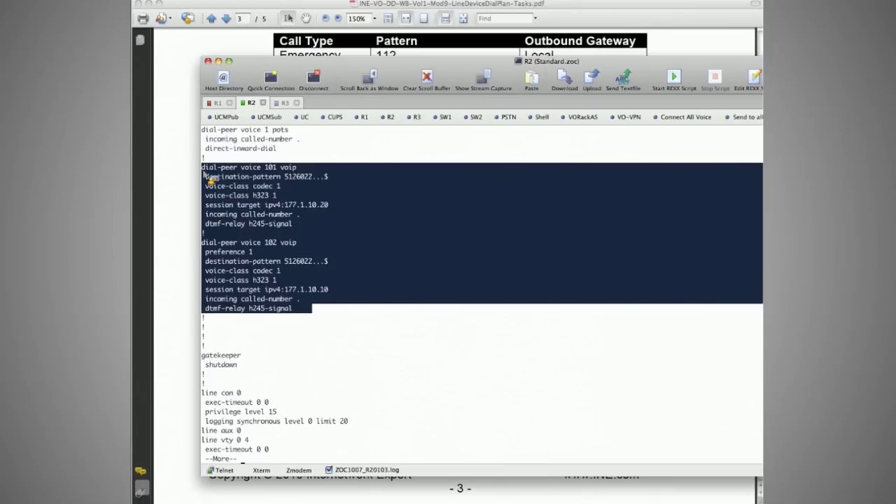
pyautogui.press('super+c')
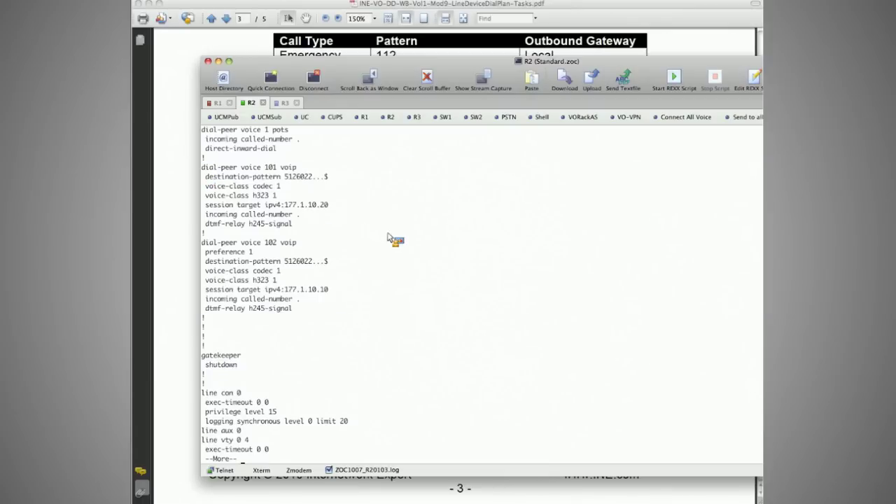
# Finish the Branch1 configuration listing and switch to the R1 session to examine CorpHQ's outbound POTS dial peer 10.
pyautogui.press('space')
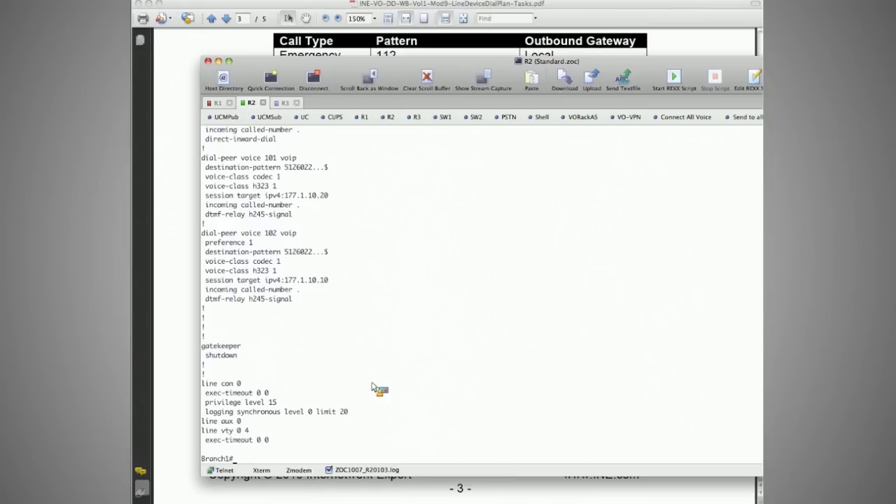
pyautogui.hotkey('ctrl', 'shift', 'Tab')
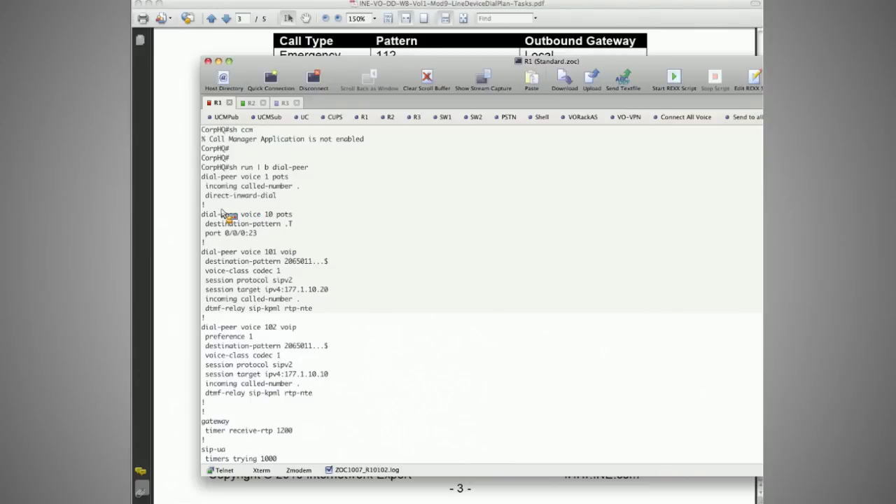
pyautogui.moveTo(202, 216); pyautogui.dragTo(295, 240)
# Switch to the workbook tasks PDF and find the note that closes task 9.5.
pyautogui.press('super+Tab')
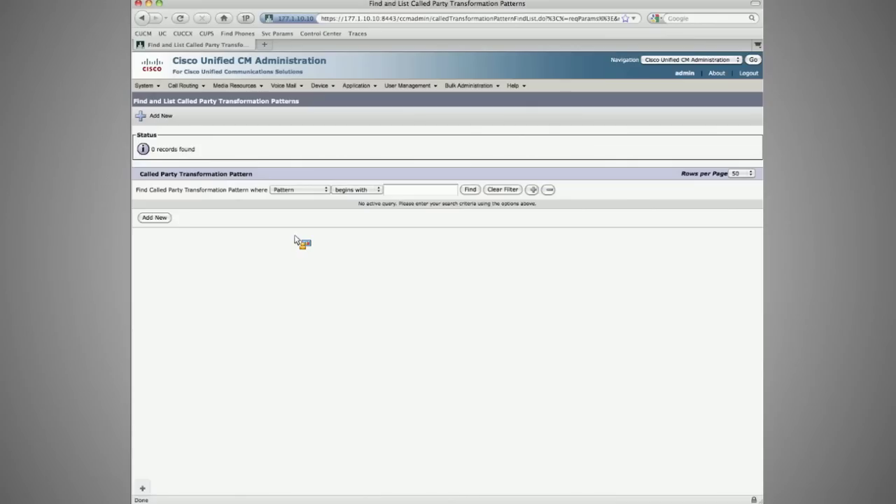
pyautogui.press('super+Tab')
pyautogui.press('super+Tab')
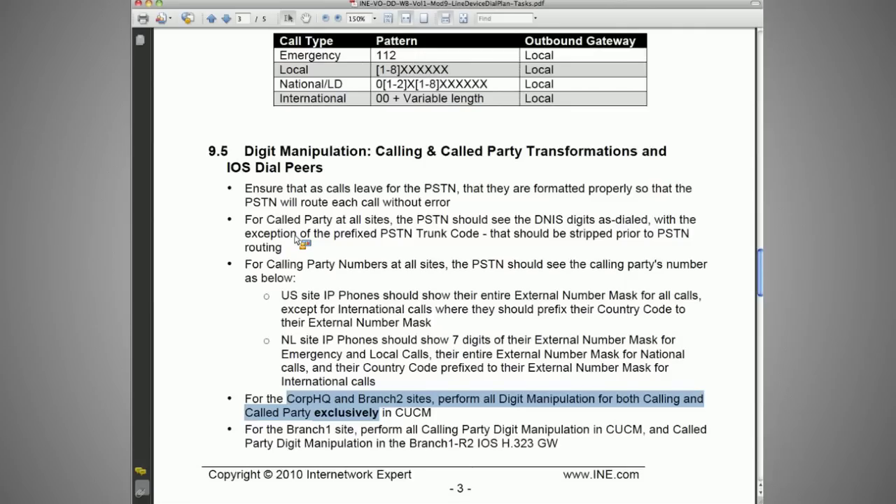
pyautogui.scroll(-3, 446, 282)
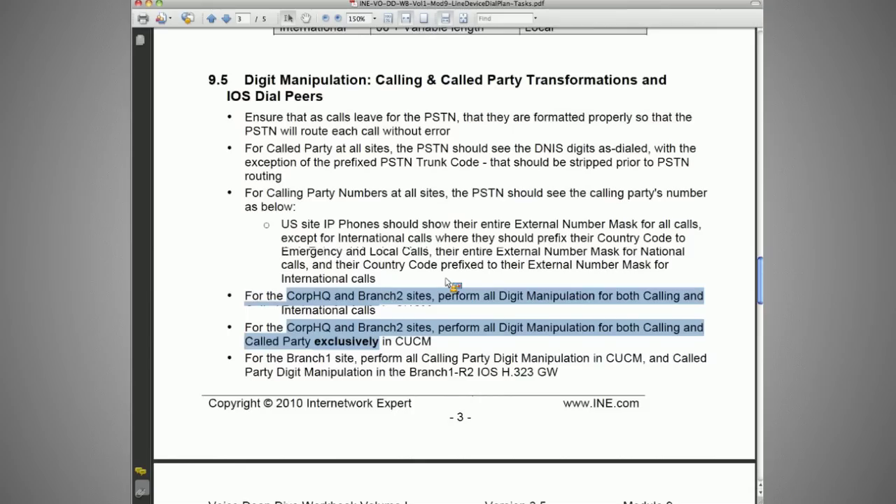
pyautogui.scroll(-7, 447, 282)
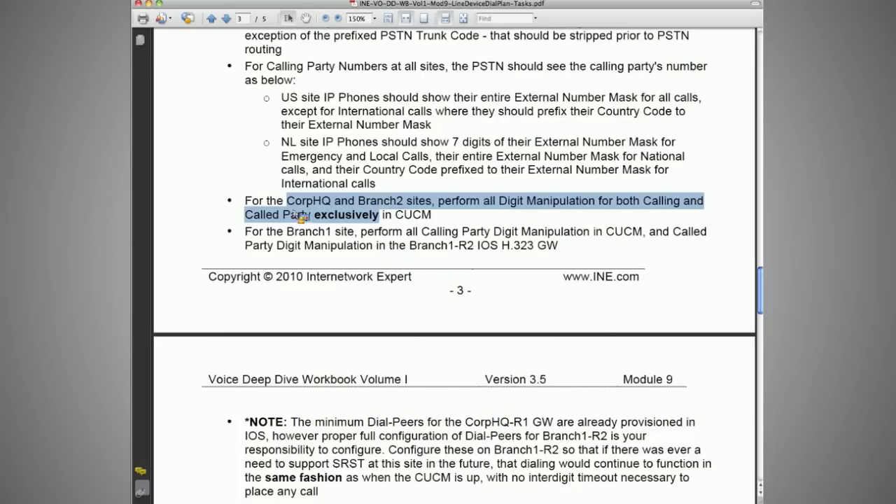
pyautogui.moveTo(278, 195); pyautogui.dragTo(256, 158)
pyautogui.click(324, 339)
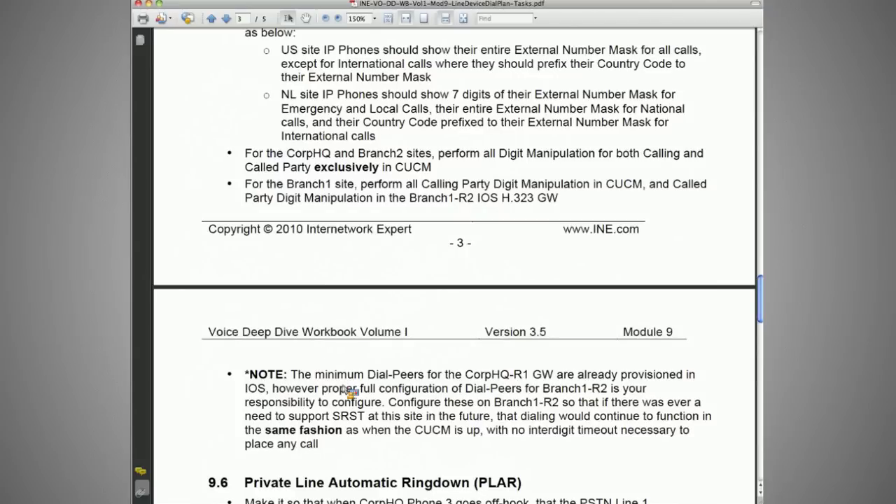
# Examine the task 9.5 note on Branch1-R2 dial peers, SRST support, same-fashion dialing and the interdigit timeout requirement.
pyautogui.moveTo(245, 374); pyautogui.dragTo(559, 377)
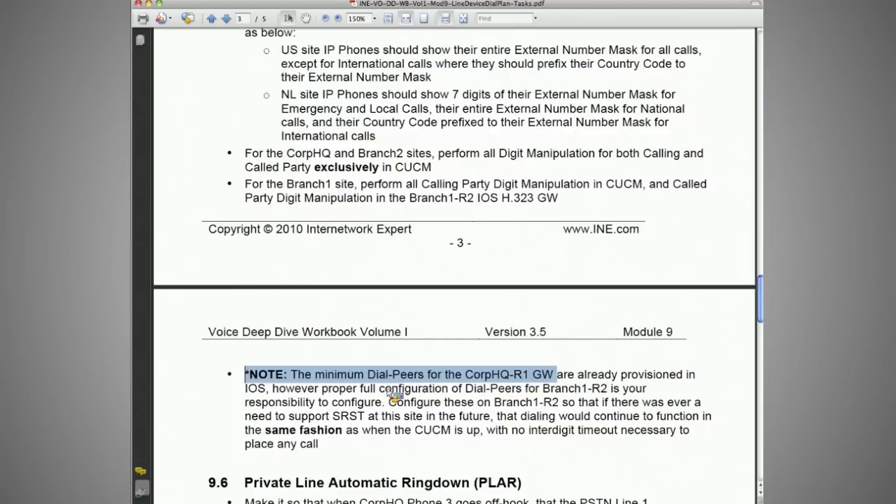
pyautogui.moveTo(395, 395); pyautogui.dragTo(467, 406)
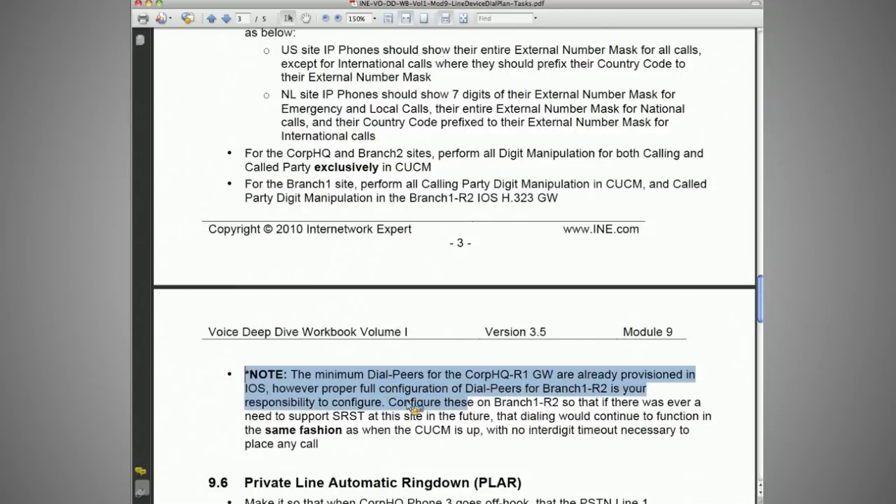
pyautogui.moveTo(407, 408); pyautogui.dragTo(485, 432)
pyautogui.moveTo(593, 431); pyautogui.dragTo(613, 435)
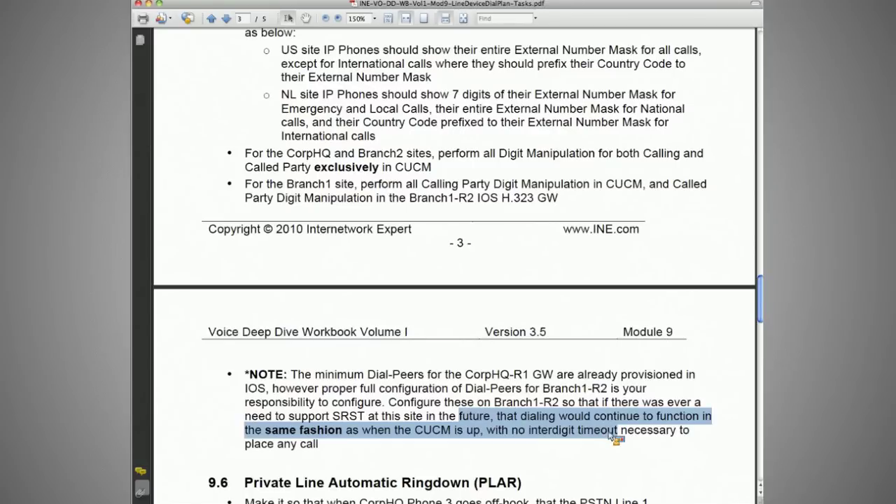
pyautogui.click(610, 434)
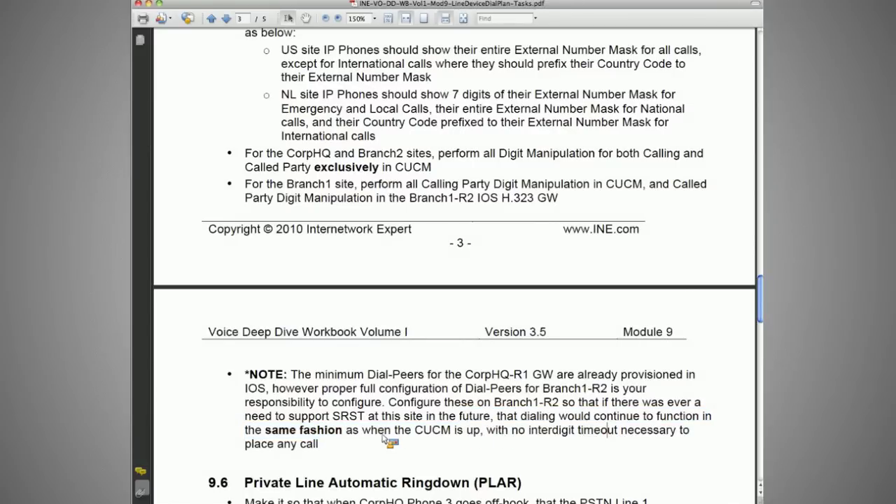
pyautogui.moveTo(344, 434); pyautogui.dragTo(299, 434)
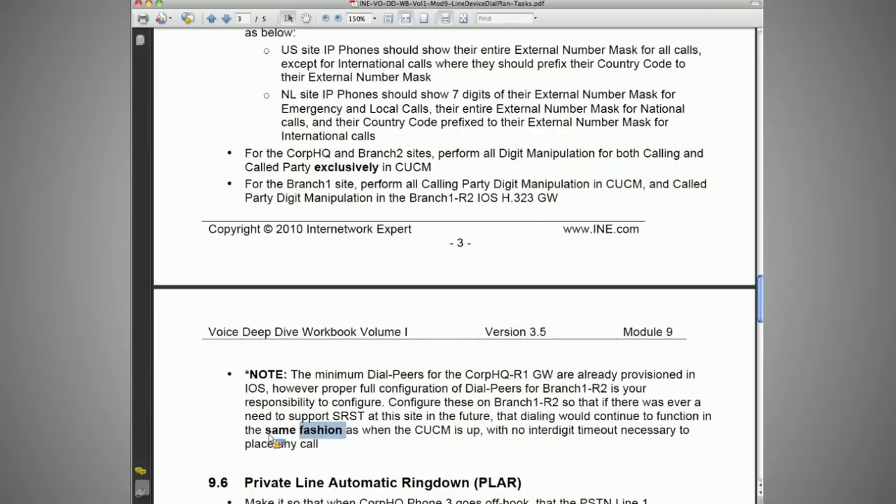
pyautogui.click(266, 434)
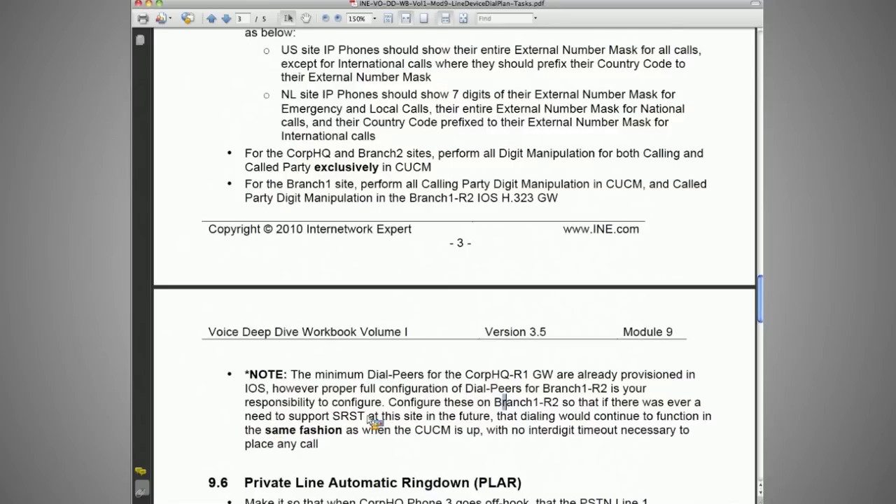
pyautogui.moveTo(542, 402); pyautogui.dragTo(445, 432)
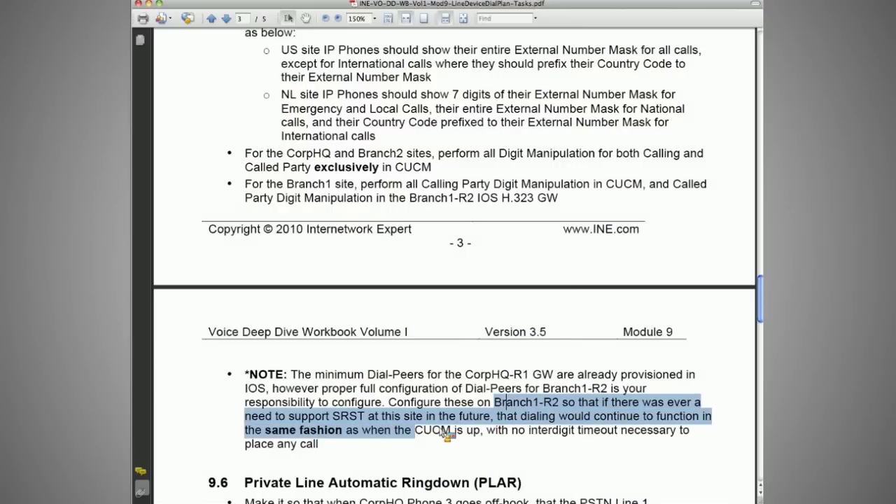
pyautogui.click(462, 432)
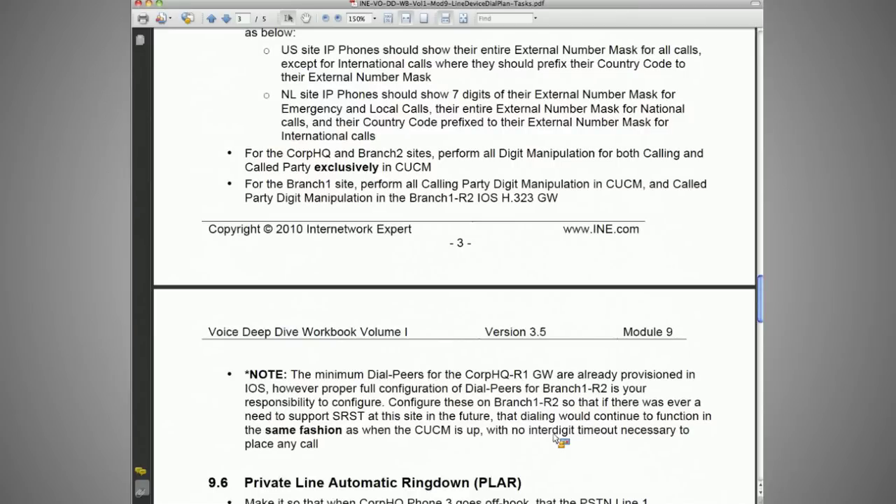
# Switch to the terminal's R2 session and enter global configuration mode on Branch1 with conf t.
pyautogui.press('super+Tab')
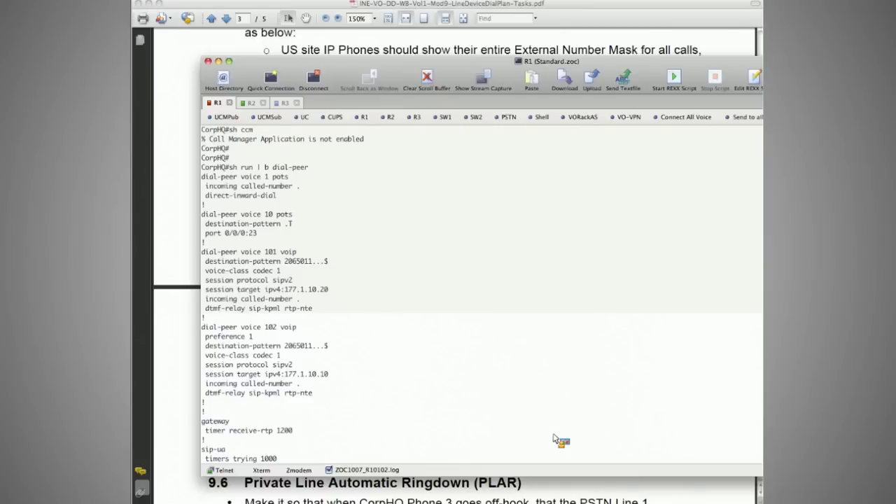
pyautogui.hotkey('ctrl', 'Tab')
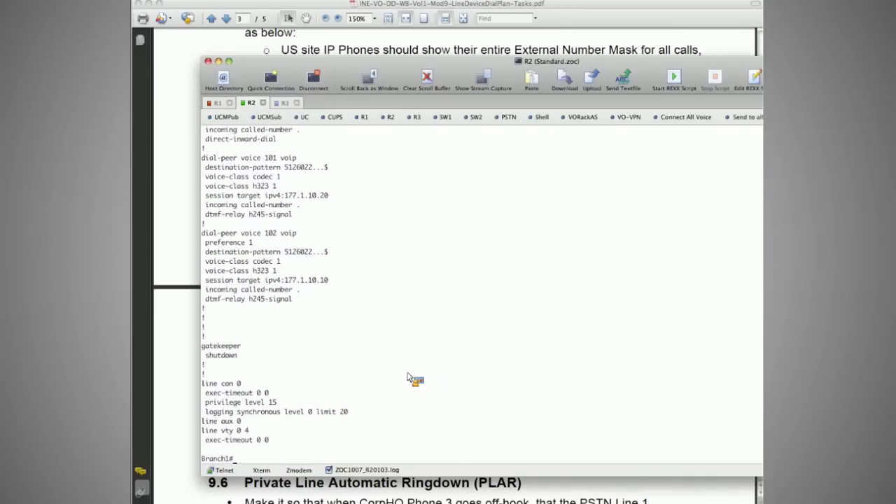
pyautogui.press('Return')
pyautogui.press('Return')
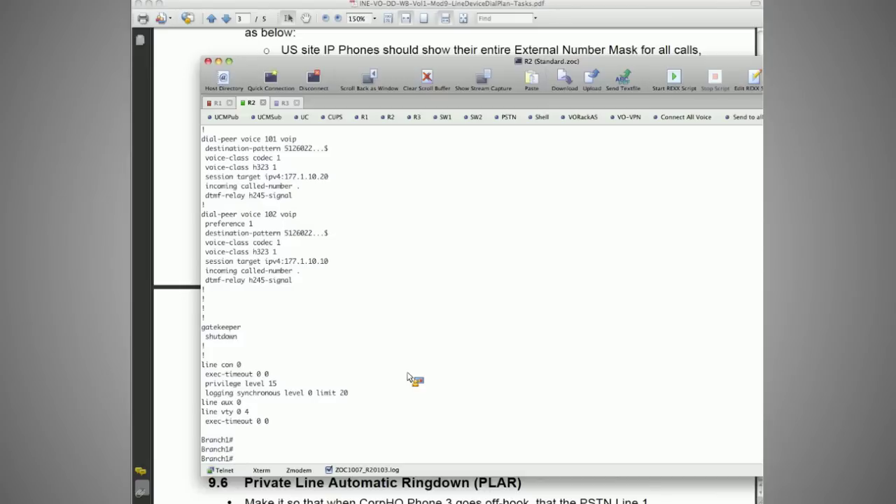
pyautogui.write('con ft')
pyautogui.press('Return')
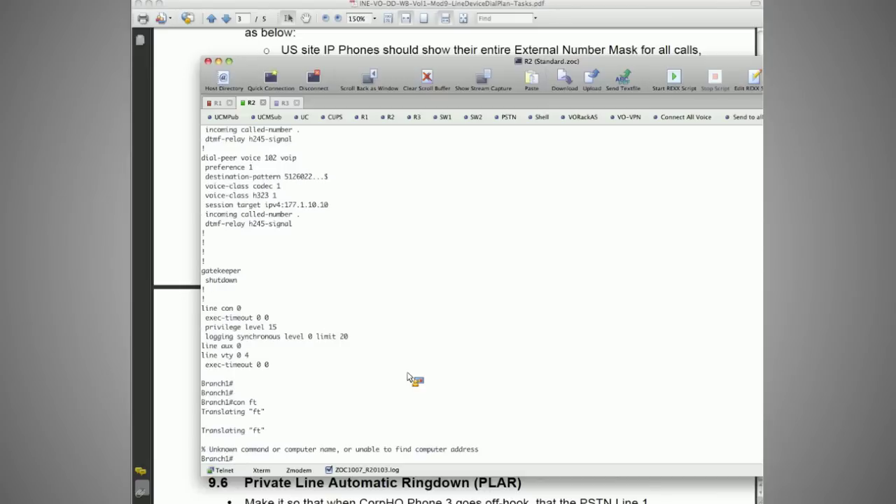
pyautogui.write('conf t')
pyautogui.press('Return')
# Check Branch1's existing dial peer numbers and create POTS dial peer 10 with dial-peer voice 10 pots.
pyautogui.write('di')
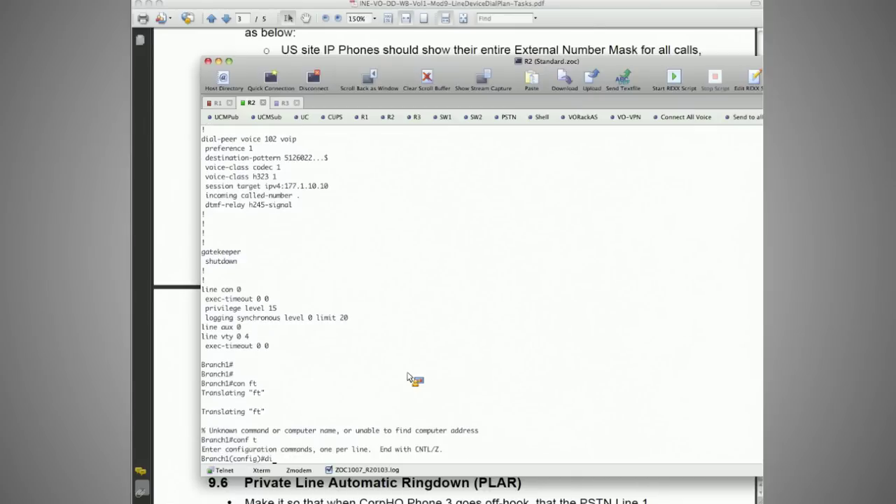
pyautogui.write('al-peer voice')
pyautogui.scroll(4, 273, 157)
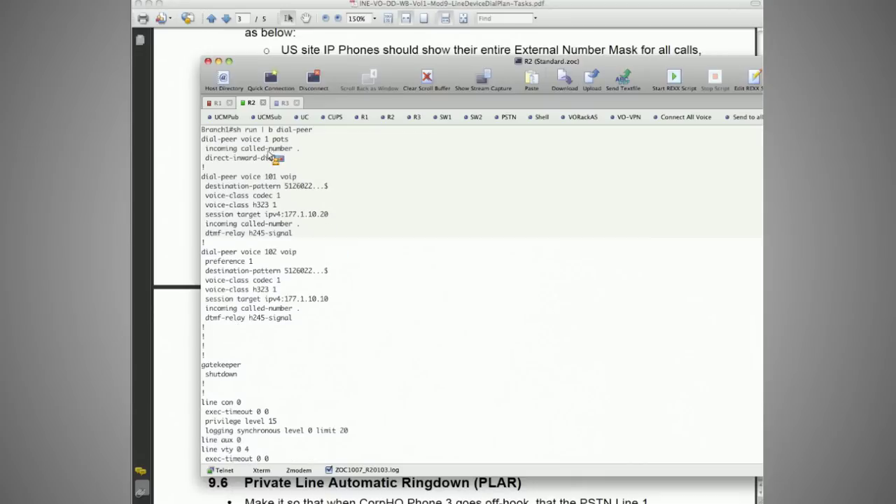
pyautogui.scroll(3, 273, 156)
pyautogui.moveTo(258, 168); pyautogui.dragTo(293, 172)
pyautogui.moveTo(261, 204); pyautogui.dragTo(370, 466)
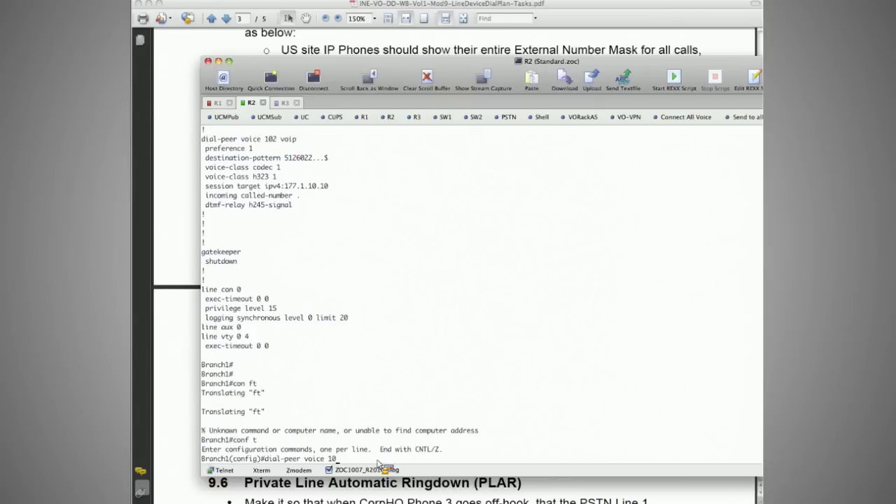
pyautogui.write('pots')
pyautogui.press('Return')
# Set the destination pattern of Branch1's POTS dial peer 10 to 9911.
pyautogui.write('dest')
pyautogui.press('Tab')
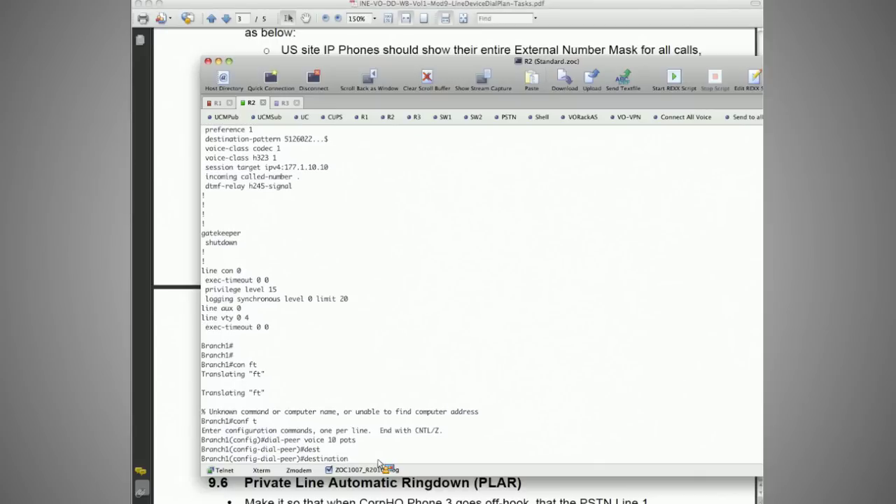
pyautogui.write('-p')
pyautogui.press('Tab')
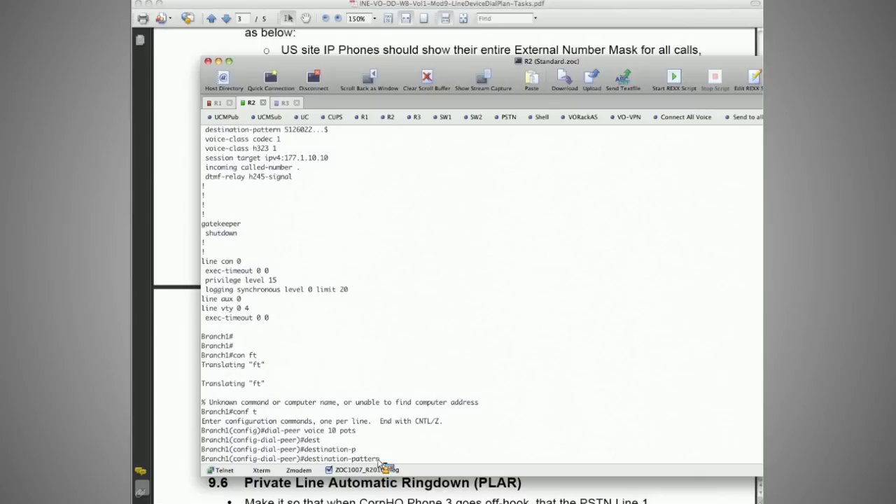
pyautogui.write('9911')
pyautogui.press('Return')
# Replace the destination pattern of Branch1's POTS dial peer 10 with 9911$.
pyautogui.press('Up')
pyautogui.press('BackSpace')
pyautogui.press('BackSpace')
pyautogui.press('BackSpace')
pyautogui.press('BackSpace')
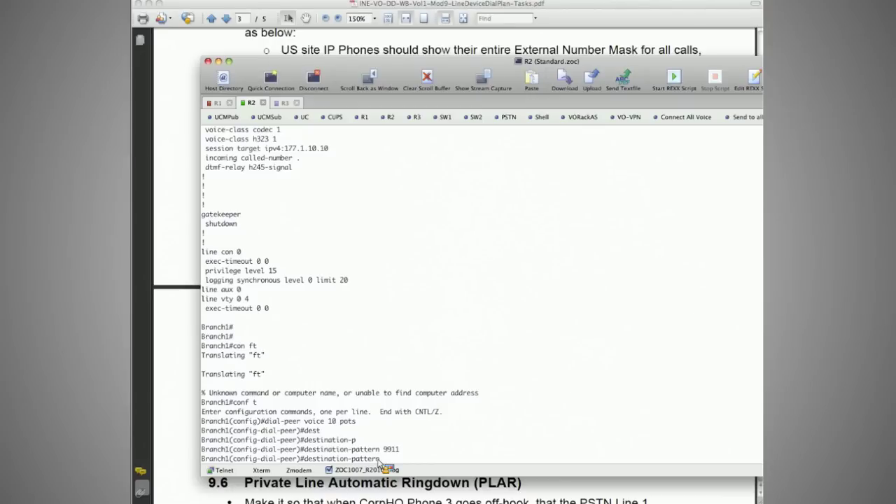
pyautogui.write('^9911$')
pyautogui.press('BackSpace')
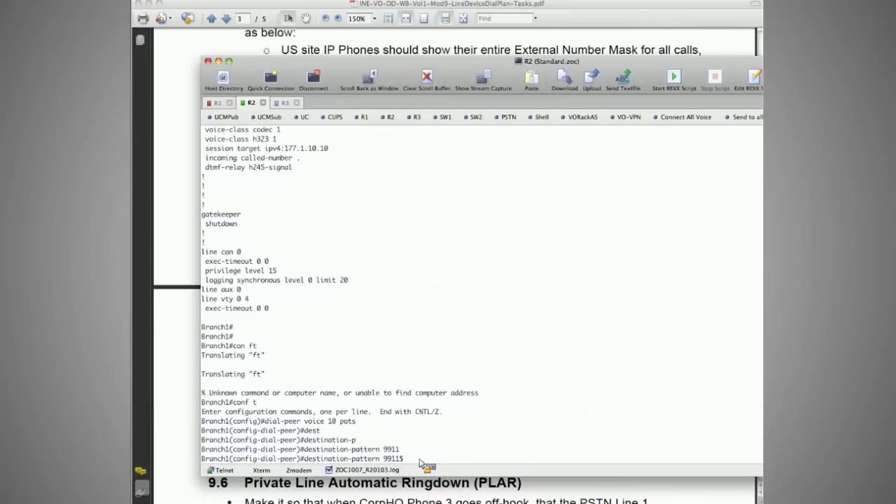
pyautogui.moveTo(419, 463); pyautogui.dragTo(405, 460)
pyautogui.press('Return')
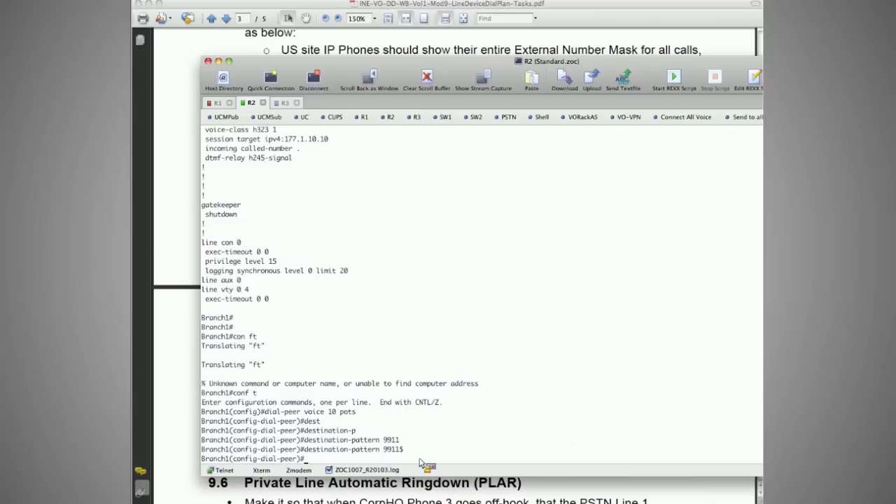
pyautogui.write('inc')
pyautogui.press('Tab')
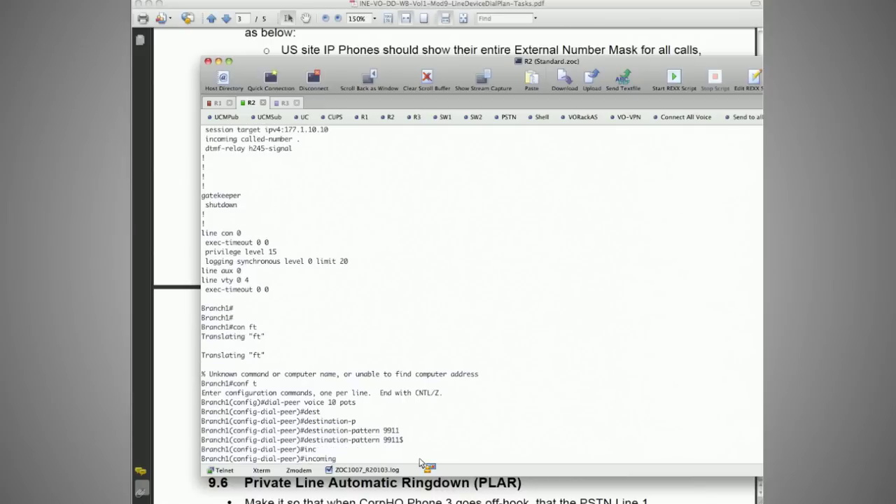
pyautogui.write('call')
pyautogui.press('Tab')
pyautogui.write('.')
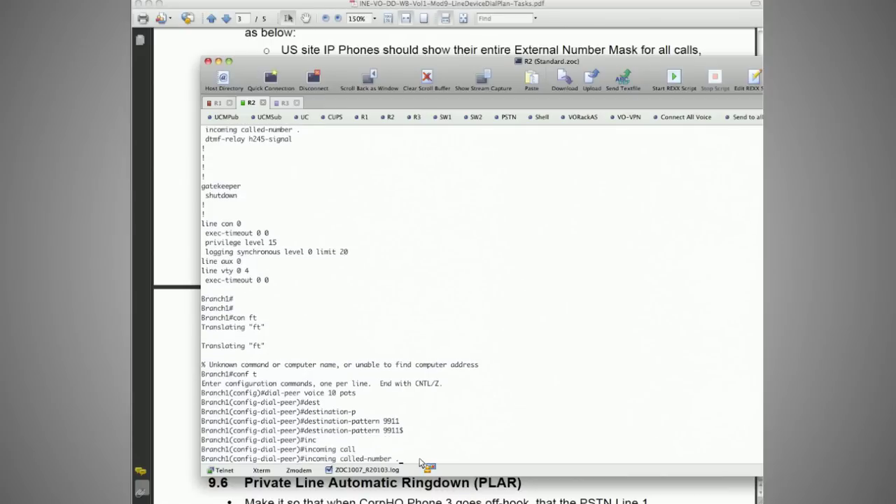
pyautogui.scroll(4, 343, 318)
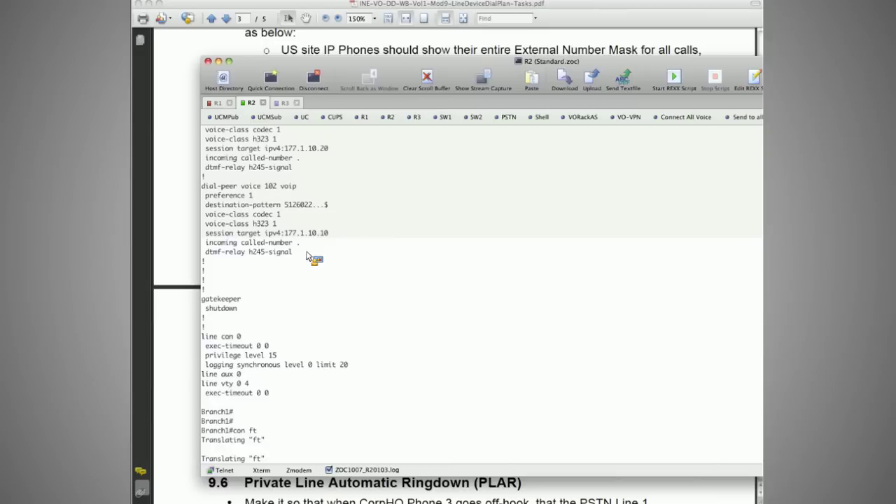
pyautogui.press('super+c')
pyautogui.press('super+c')
pyautogui.scroll(3, 299, 244)
pyautogui.moveTo(298, 245); pyautogui.dragTo(298, 275)
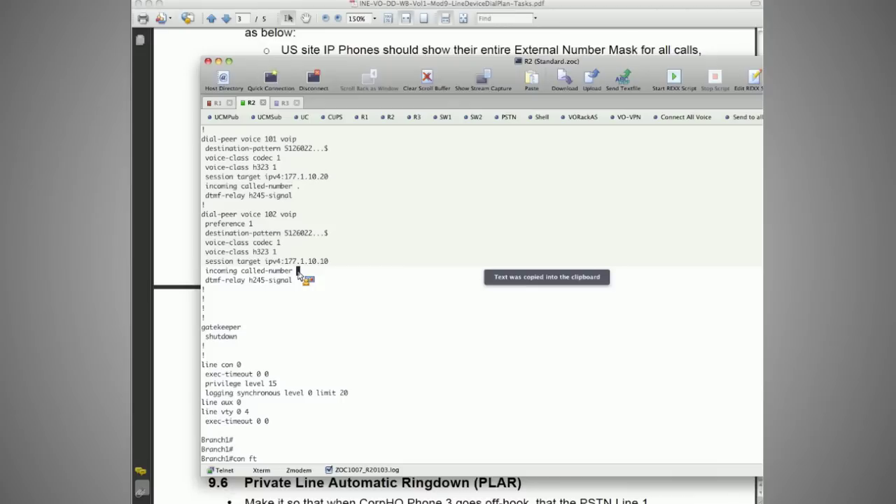
pyautogui.scroll(-5, 384, 287)
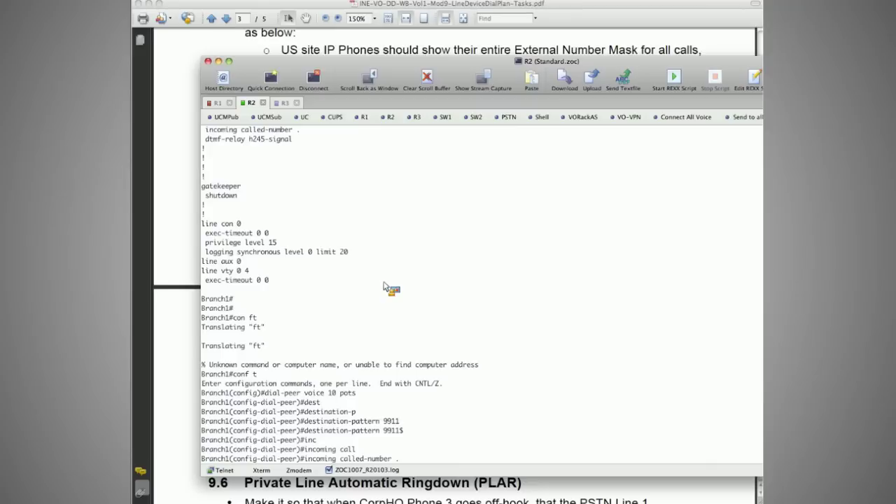
pyautogui.press('BackSpace')
pyautogui.press('BackSpace')
pyautogui.press('BackSpace')
pyautogui.press('BackSpace')
pyautogui.press('BackSpace')
pyautogui.press('BackSpace')
pyautogui.press('BackSpace')
pyautogui.press('BackSpace')
pyautogui.press('BackSpace')
pyautogui.press('BackSpace')
pyautogui.press('BackSpace')
pyautogui.press('BackSpace')
pyautogui.press('BackSpace')
pyautogui.press('BackSpace')
pyautogui.press('BackSpace')
pyautogui.press('BackSpace')
pyautogui.press('BackSpace')
pyautogui.press('BackSpace')
pyautogui.press('BackSpace')
pyautogui.press('BackSpace')
pyautogui.press('BackSpace')
pyautogui.press('BackSpace')
pyautogui.press('BackSpace')
pyautogui.press('BackSpace')
# Reenter destination-pattern 9911$ for Branch1's POTS dial peer 10 and assign the peer to port 0/0/0:23.
pyautogui.press('Up')
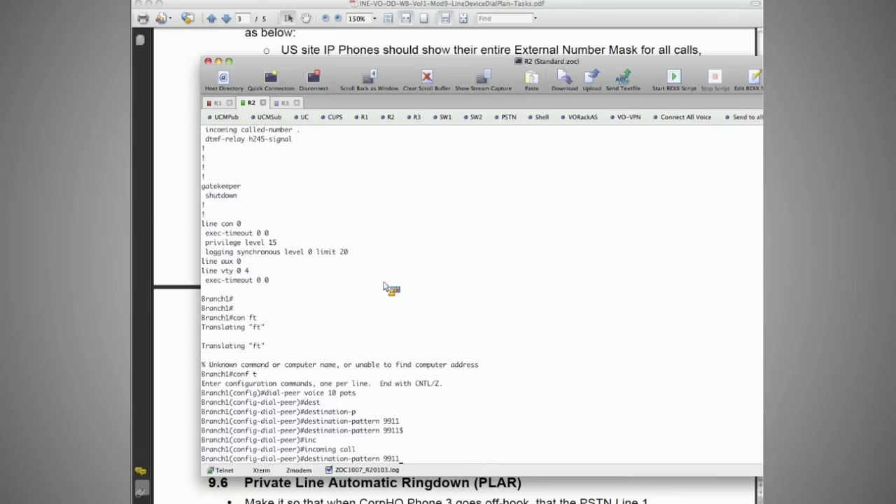
pyautogui.write('5552')
pyautogui.press('BackSpace')
pyautogui.press('BackSpace')
pyautogui.press('BackSpace')
pyautogui.press('BackSpace')
pyautogui.write('$')
pyautogui.press('Return')
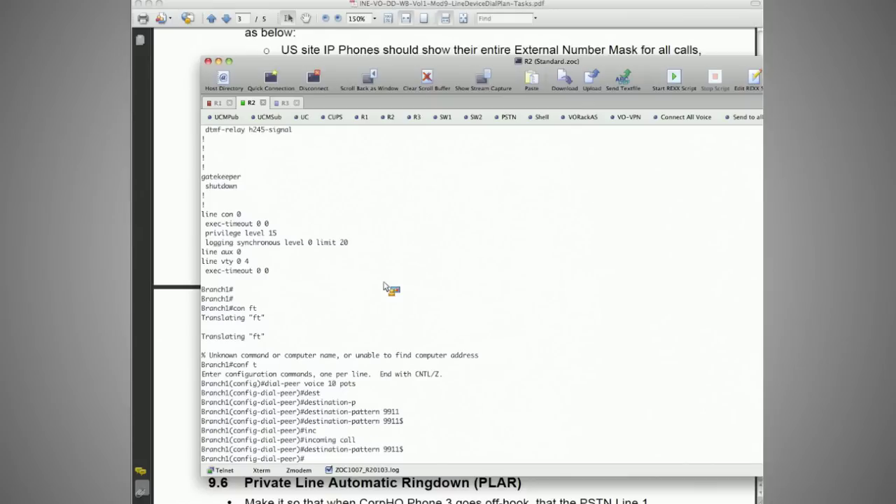
pyautogui.write('port 0/0/0:23')
pyautogui.press('Return')
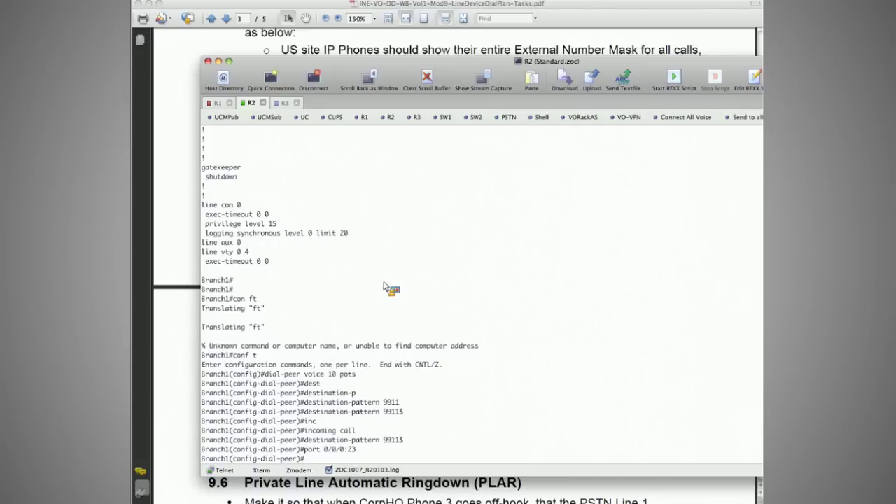
# Enable digit-strip on Branch1's POTS dial peer 10.
pyautogui.write('dig')
pyautogui.press('Tab')
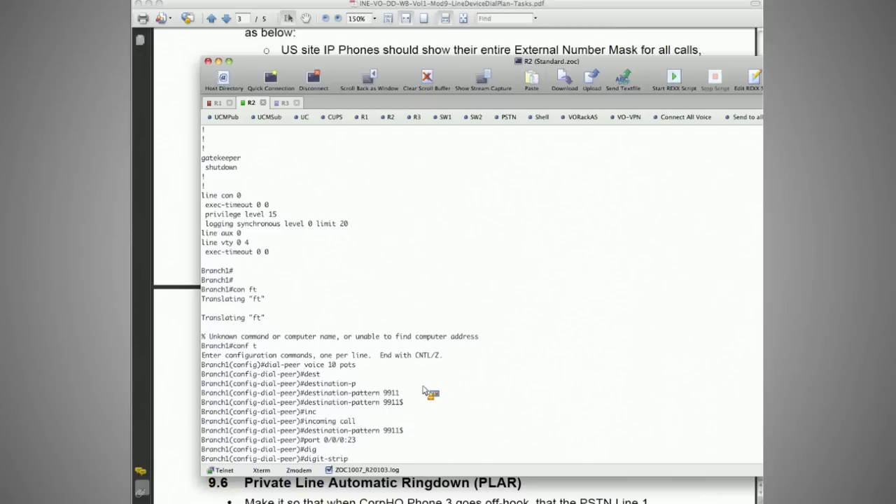
pyautogui.press('Return')
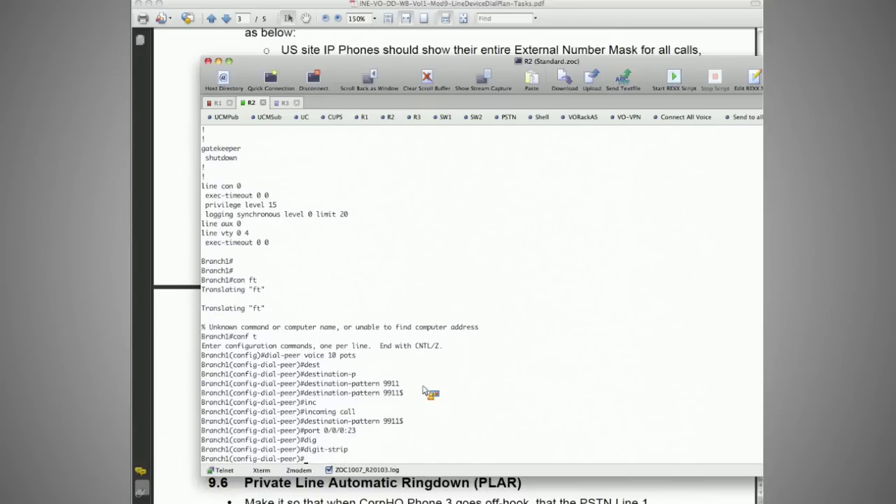
# Display the running-config sections matching dial-peer voice 10 and examine the destination pattern and port of POTS dial peer 10.
pyautogui.write('do sh run | s dial-peer voice 10')
pyautogui.press('Return')
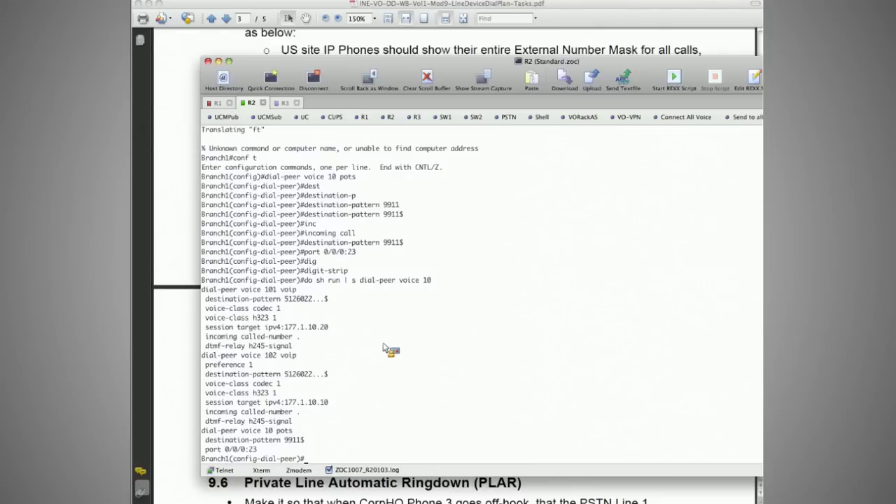
pyautogui.moveTo(351, 270); pyautogui.dragTo(335, 271)
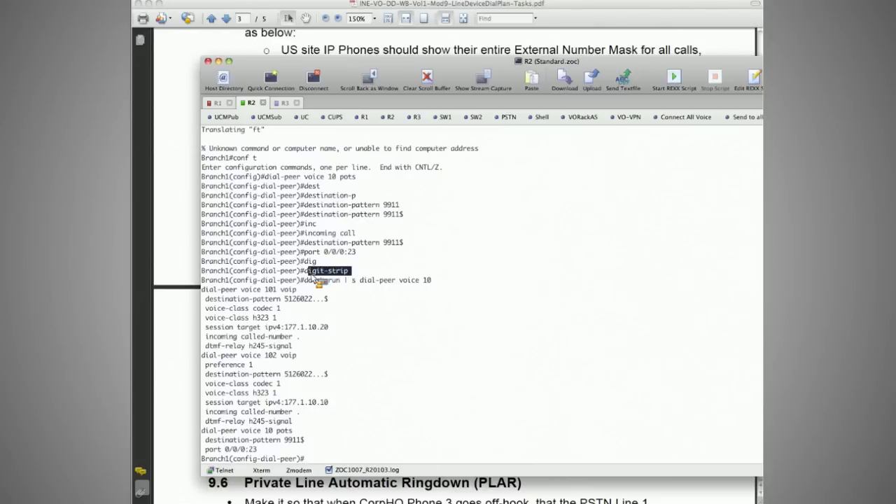
pyautogui.moveTo(265, 448); pyautogui.dragTo(206, 441)
pyautogui.click(209, 446)
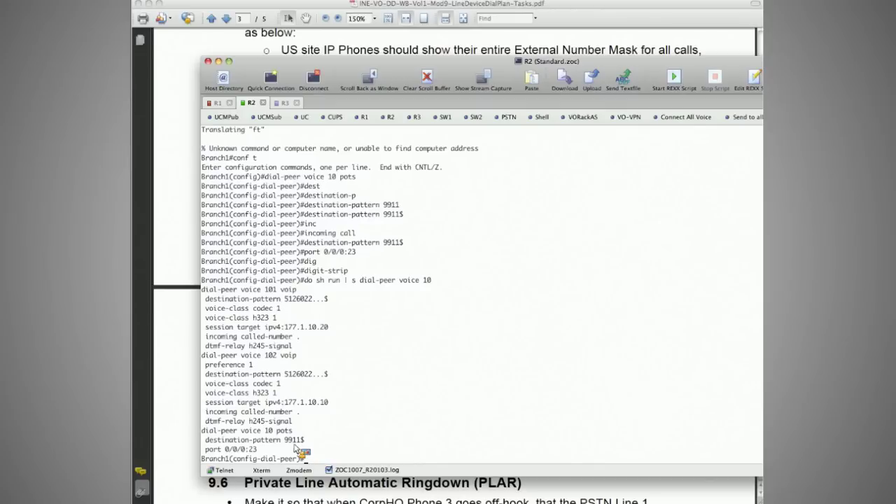
pyautogui.press('super+c')
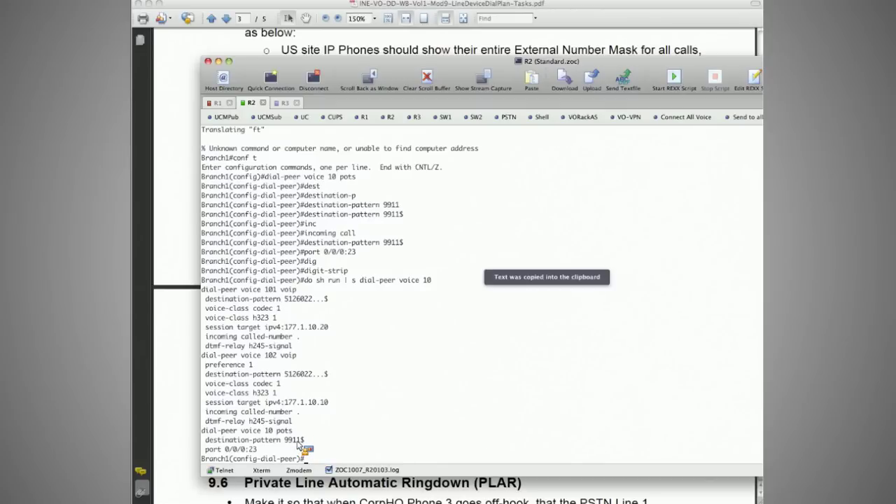
pyautogui.doubleClick(298, 443)
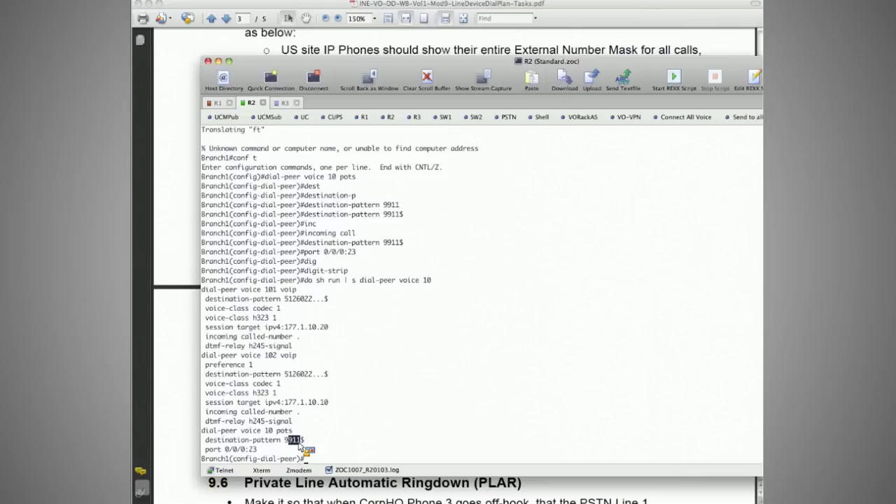
pyautogui.moveTo(299, 444)
pyautogui.mouseDown()
pyautogui.moveTo(287, 444)
pyautogui.moveTo(300, 445)
pyautogui.mouseUp()
pyautogui.moveTo(298, 445); pyautogui.dragTo(299, 445)
# Look up the forward-digits options and set Branch1's POTS dial peer 10 to forward 3 digits.
pyautogui.write('for')
pyautogui.press('Tab')
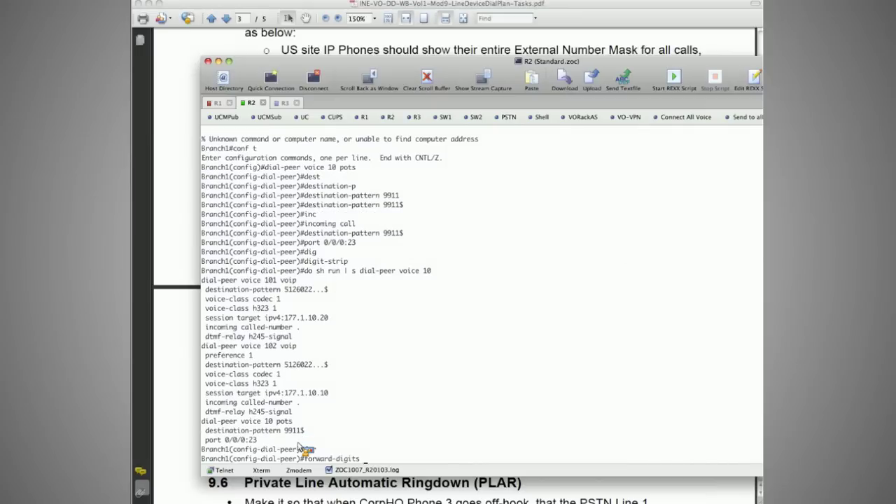
pyautogui.write('?')
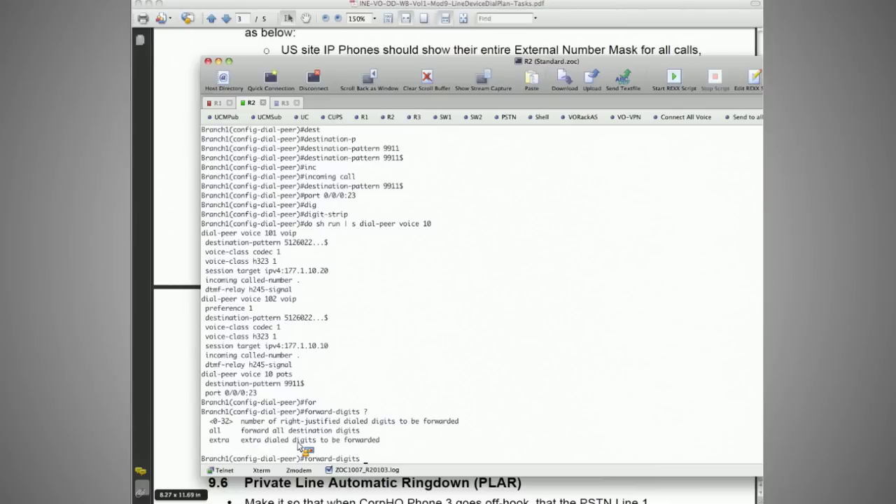
pyautogui.moveTo(209, 440); pyautogui.dragTo(248, 450)
pyautogui.moveTo(241, 421); pyautogui.dragTo(459, 422)
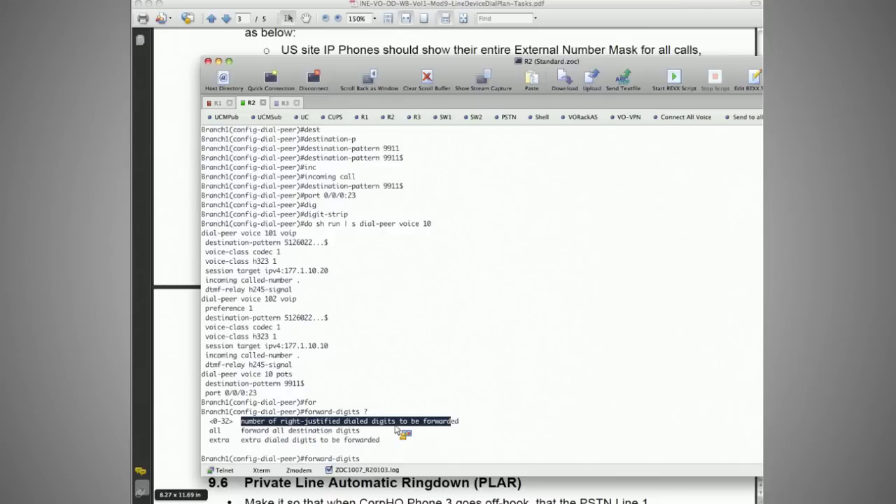
pyautogui.click(399, 431)
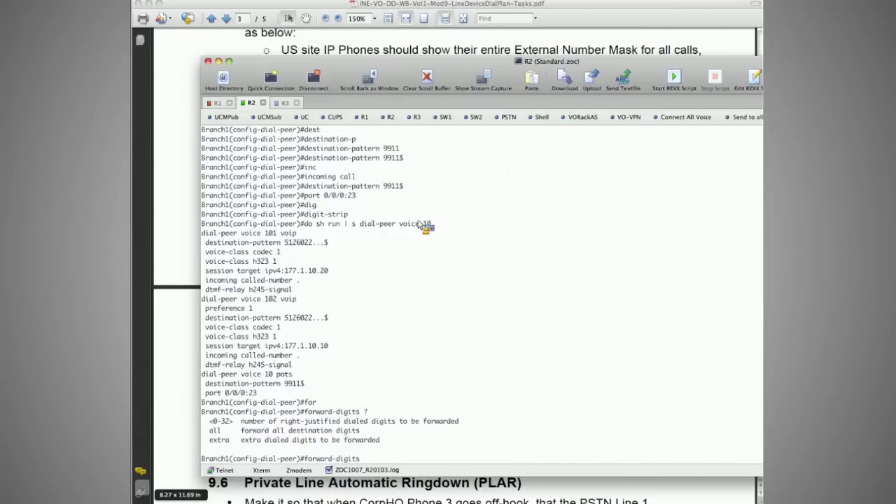
pyautogui.write('3')
pyautogui.moveTo(399, 162); pyautogui.dragTo(401, 159)
pyautogui.click(399, 162)
pyautogui.moveTo(399, 160); pyautogui.dragTo(389, 161)
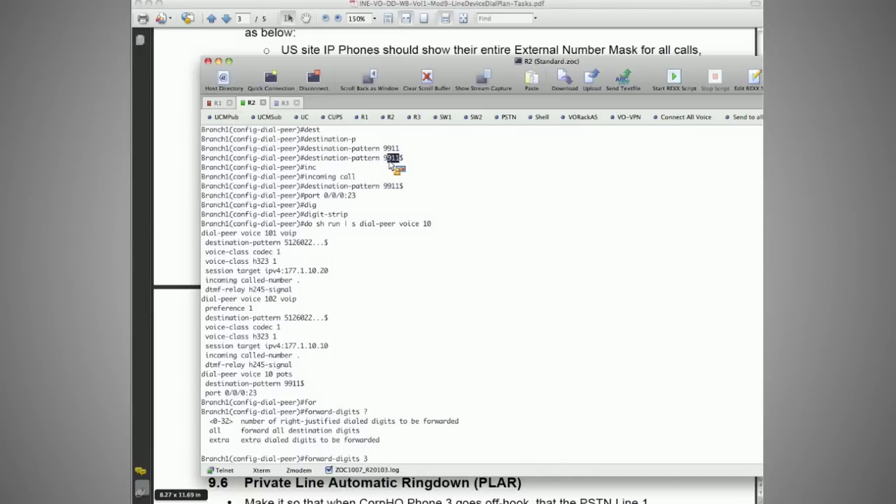
pyautogui.moveTo(391, 163); pyautogui.dragTo(393, 209)
pyautogui.press('Return')
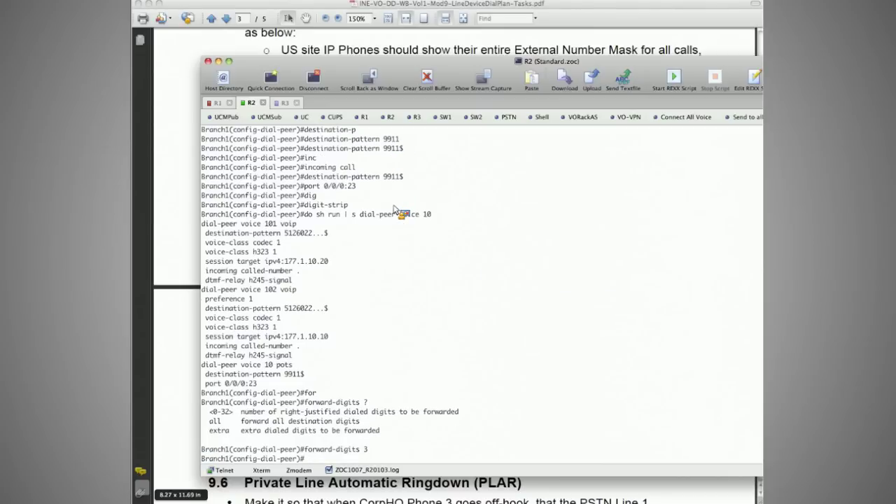
# Redisplay the running configuration of Branch1's dial-peer voice 10 to check its forward-digits setting.
pyautogui.press('Up')
pyautogui.press('Up')
pyautogui.press('Return')
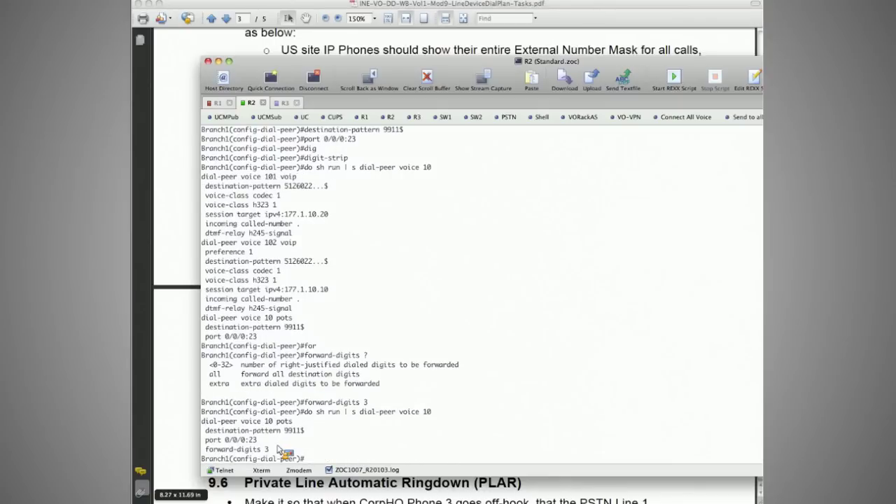
pyautogui.moveTo(277, 448); pyautogui.dragTo(203, 437)
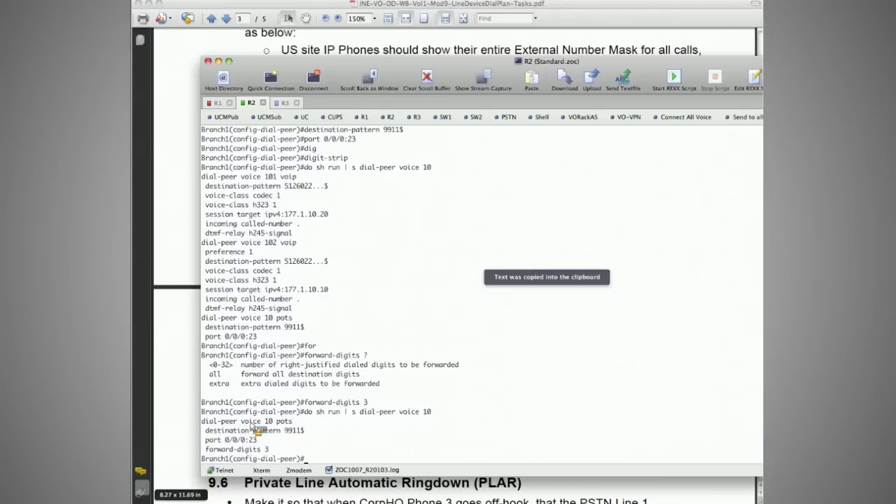
# Create a second POTS dial peer on Branch1 with dial-peer voice 11 pots.
pyautogui.press('super+v')
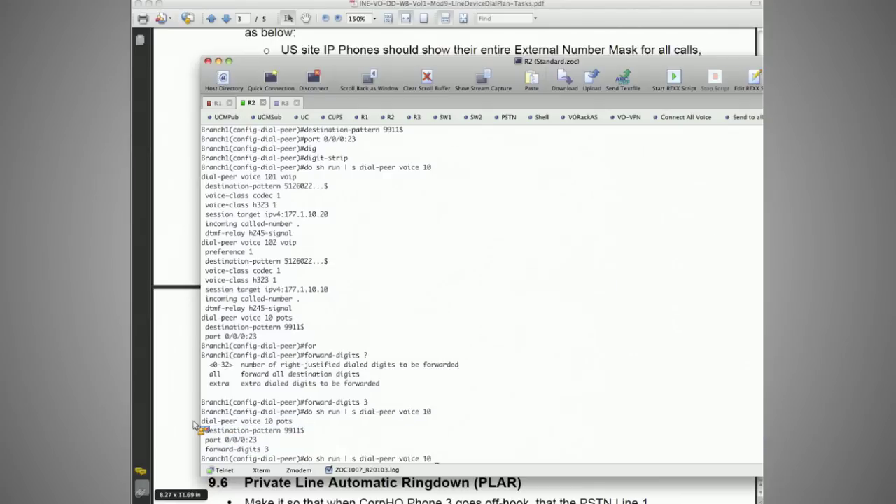
pyautogui.press('BackSpace')
pyautogui.press('BackSpace')
pyautogui.press('BackSpace')
pyautogui.press('BackSpace')
pyautogui.press('BackSpace')
pyautogui.press('BackSpace')
pyautogui.write('1 ports')
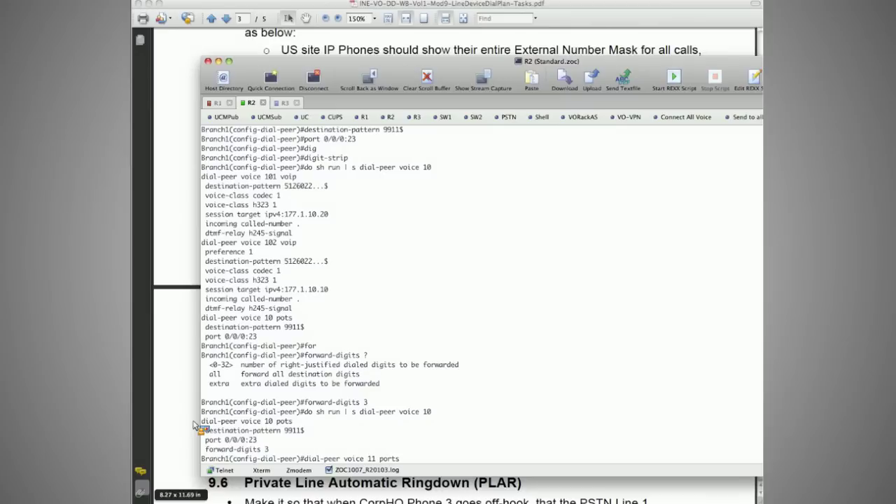
pyautogui.press('BackSpace')
pyautogui.press('BackSpace')
pyautogui.press('BackSpace')
pyautogui.write('ts')
pyautogui.press('Return')
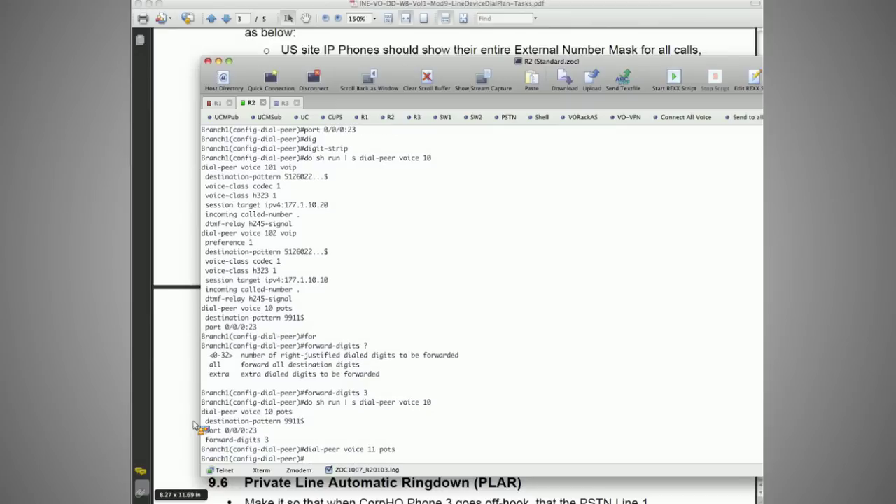
# Set the destination pattern of Branch1's POTS dial peer 11 to 911$, reusing the pattern line of dial peer 10.
pyautogui.moveTo(197, 425); pyautogui.dragTo(316, 424)
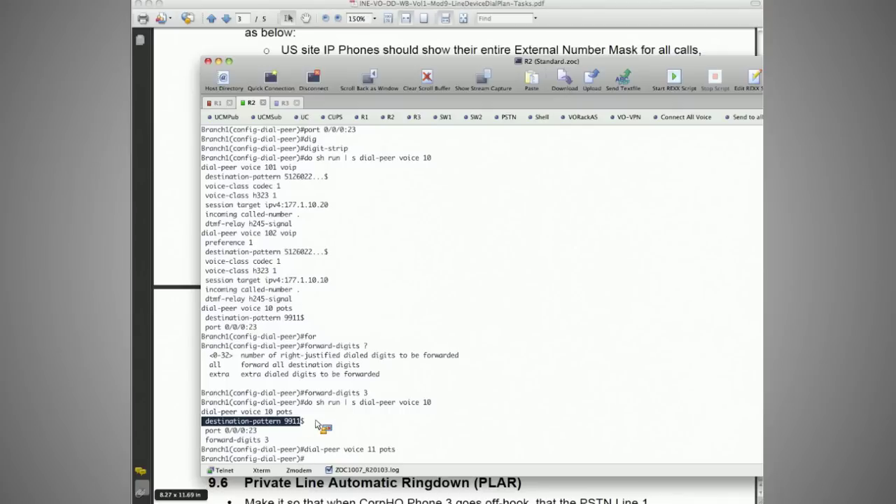
pyautogui.press('super+v')
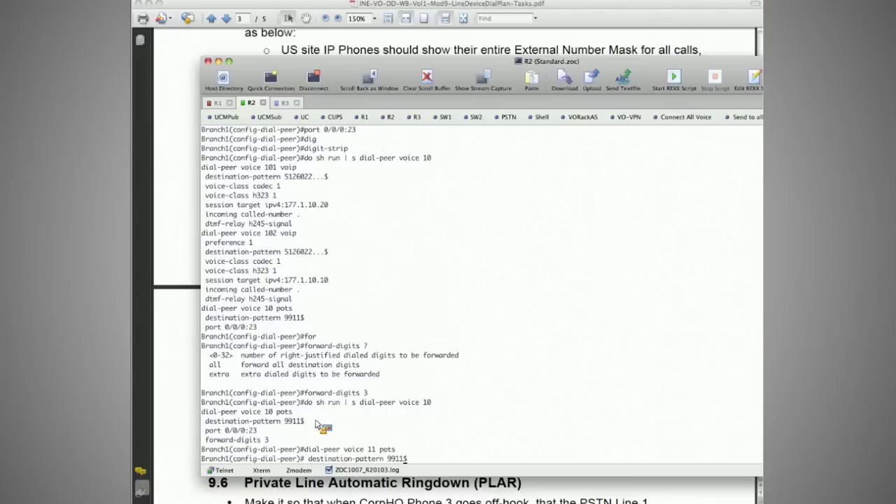
pyautogui.press('Left')
pyautogui.press('Left')
pyautogui.press('Left')
pyautogui.press('BackSpace')
pyautogui.press('Return')
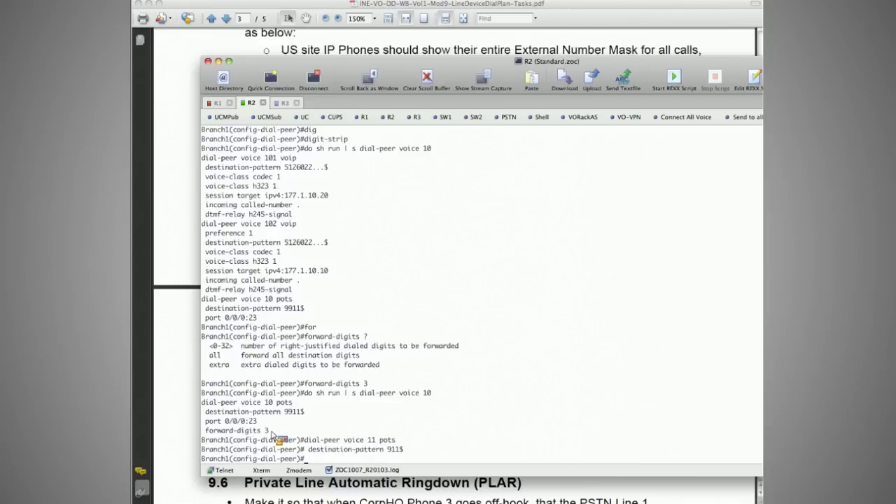
# Disable digit stripping on POTS dial peer 11 with no digit-strip and assign the peer to port 0/0/0:23.
pyautogui.moveTo(272, 432); pyautogui.dragTo(196, 435)
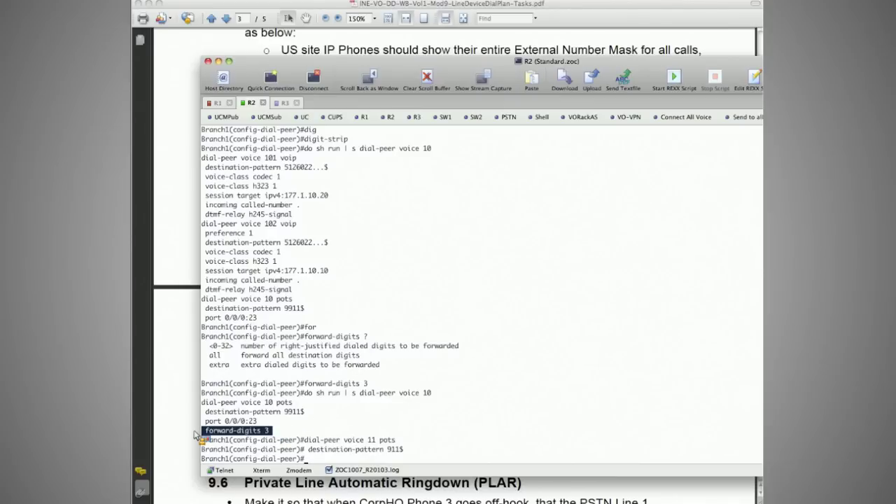
pyautogui.write('n')
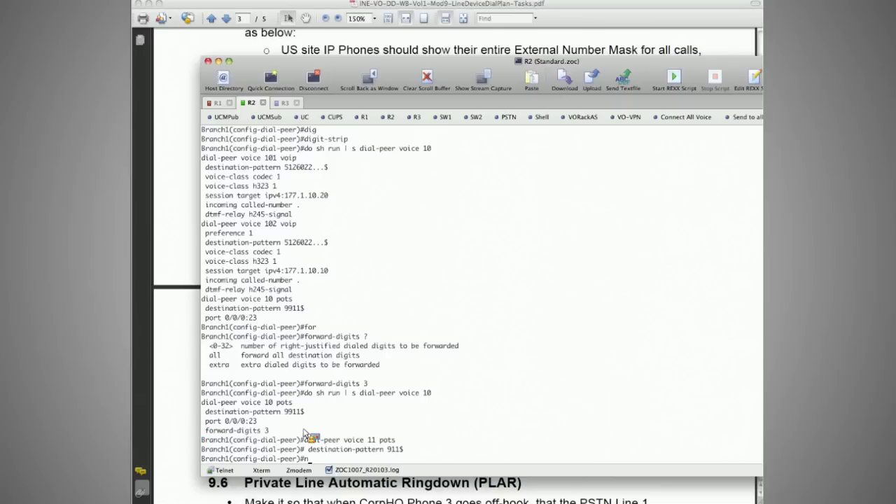
pyautogui.write('o digit')
pyautogui.press('Tab')
pyautogui.press('Return')
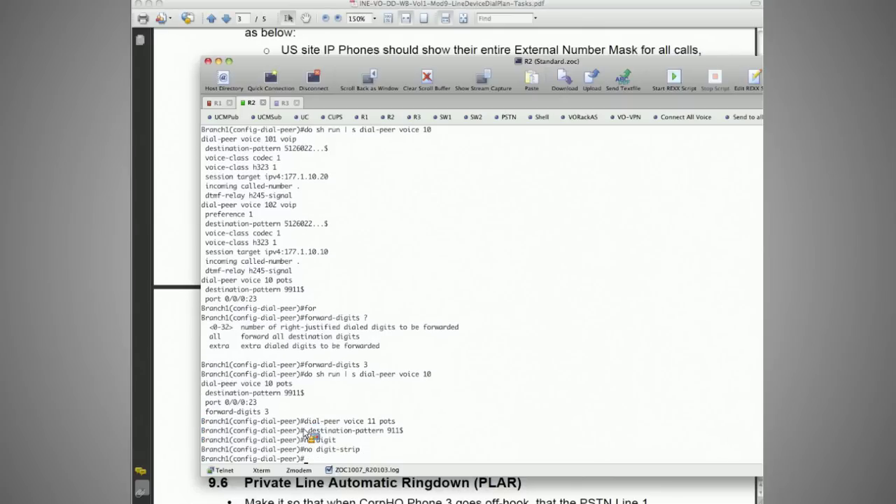
pyautogui.moveTo(265, 403); pyautogui.dragTo(247, 402)
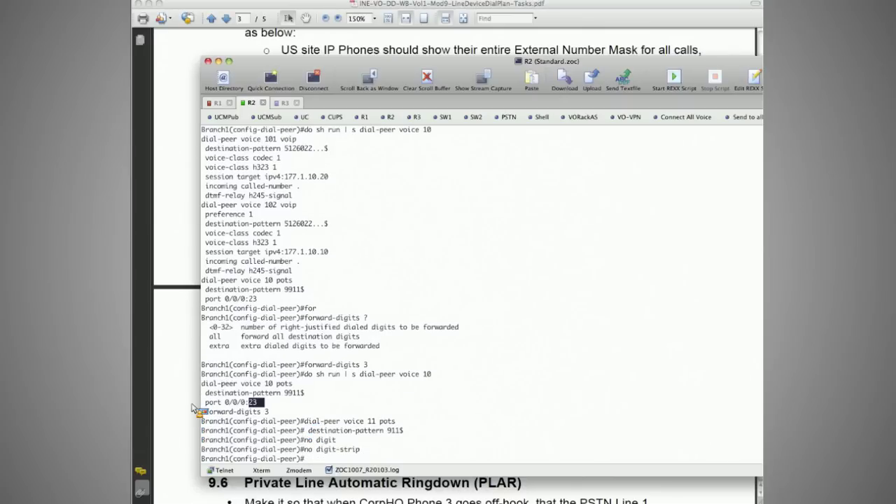
pyautogui.write('port 0/0/0:23')
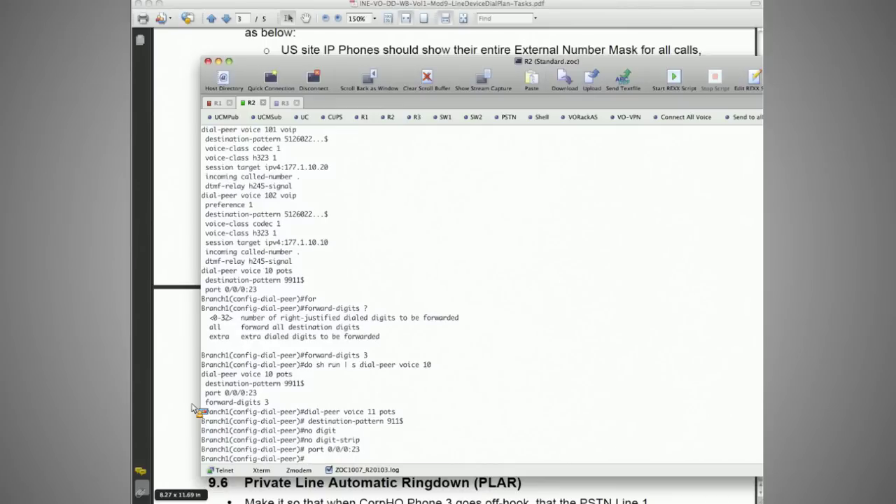
# Create a third POTS dial peer on Branch1 with dial-peer voice 12 pots.
pyautogui.press('Up')
pyautogui.press('Up')
pyautogui.press('Up')
pyautogui.press('Up')
pyautogui.press('Up')
pyautogui.press('Left')
pyautogui.press('Left')
pyautogui.press('Left')
pyautogui.press('Left')
pyautogui.press('Left')
pyautogui.press('BackSpace')
pyautogui.write('2')
pyautogui.press('Return')
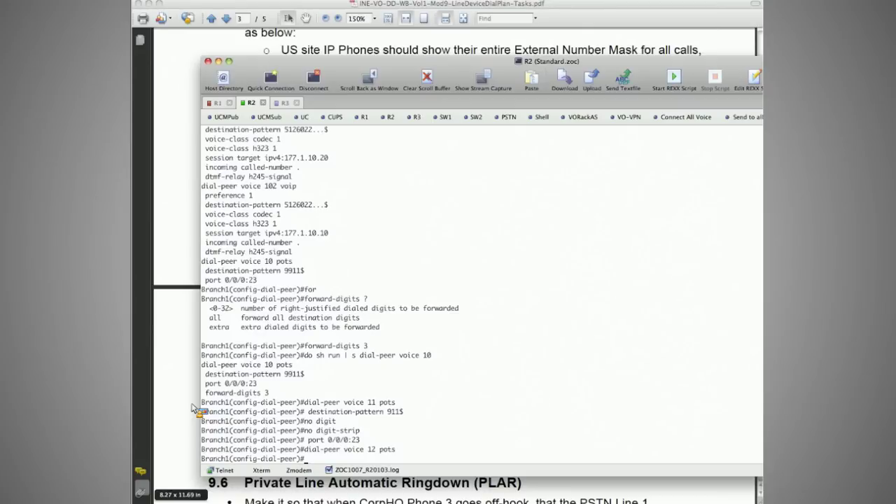
# Try to set dial peer 12's destination pattern to the US local pattern [2-9]XX[2-9]XXXXXX copied from Table 9.4(1) in the workbook PDF.
pyautogui.write('destination-pattern 9')
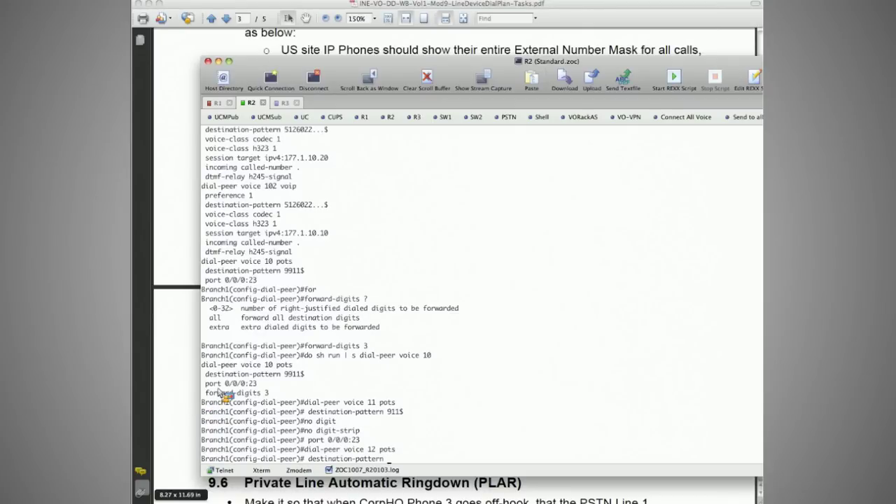
pyautogui.press('super+Tab')
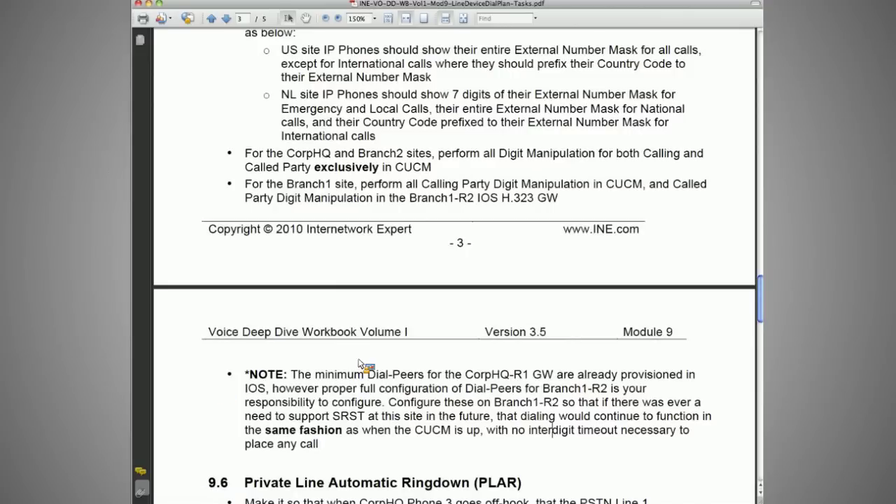
pyautogui.scroll(5, 358, 361)
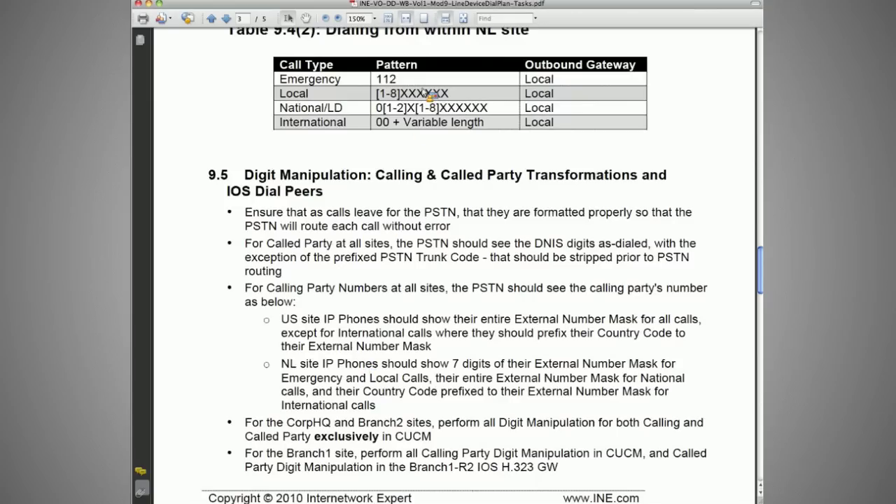
pyautogui.scroll(4, 429, 95)
pyautogui.moveTo(489, 129); pyautogui.dragTo(377, 130)
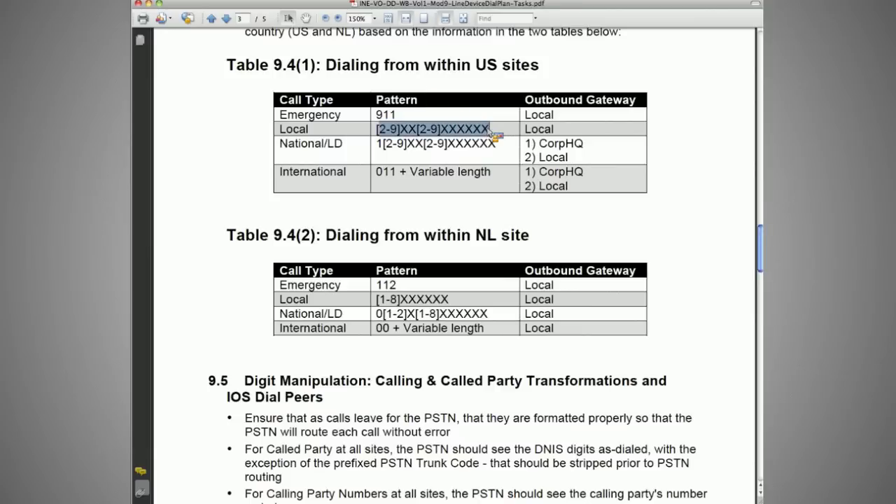
pyautogui.moveTo(381, 139); pyautogui.dragTo(442, 416)
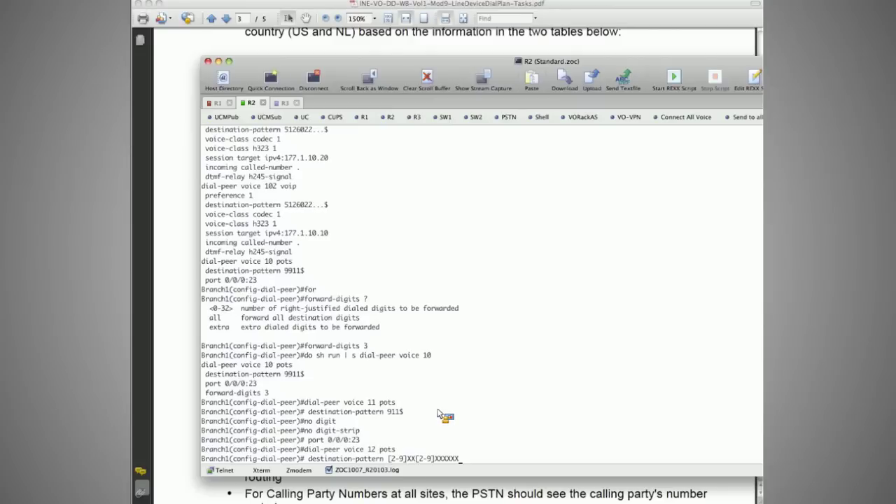
pyautogui.press('Return')
# Set dial peer 12's destination pattern to 9[2-9]..[2-9]......$, replacing each X with a dot and adding the leading 9 and terminating $.
pyautogui.press('Up')
pyautogui.press('BackSpace')
pyautogui.press('BackSpace')
pyautogui.press('BackSpace')
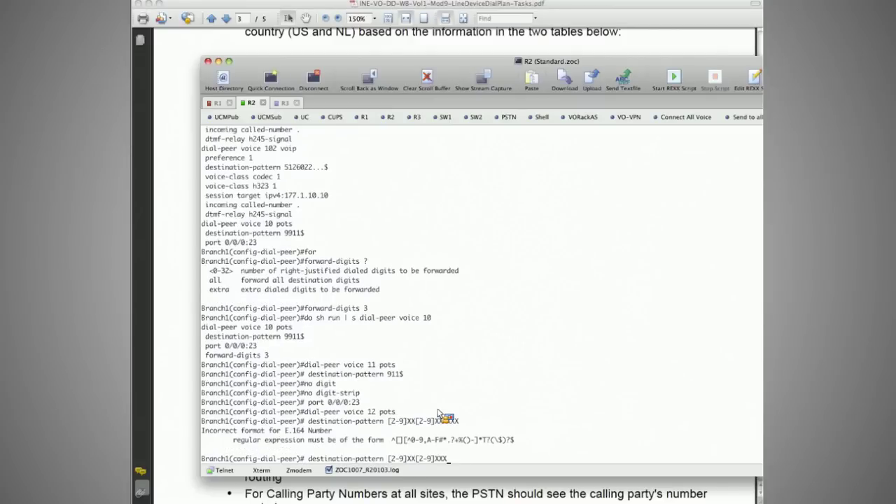
pyautogui.press('BackSpace')
pyautogui.press('BackSpace')
pyautogui.press('BackSpace')
pyautogui.press('BackSpace')
pyautogui.press('BackSpace')
pyautogui.write('9')
pyautogui.write('.')
pyautogui.press('BackSpace')
pyautogui.press('Left')
pyautogui.press('Left')
pyautogui.press('Left')
pyautogui.press('Left')
pyautogui.press('Left')
pyautogui.write(']..')
pyautogui.press('Right')
pyautogui.press('Right')
pyautogui.press('Right')
pyautogui.press('Right')
pyautogui.press('Right')
pyautogui.write('......')
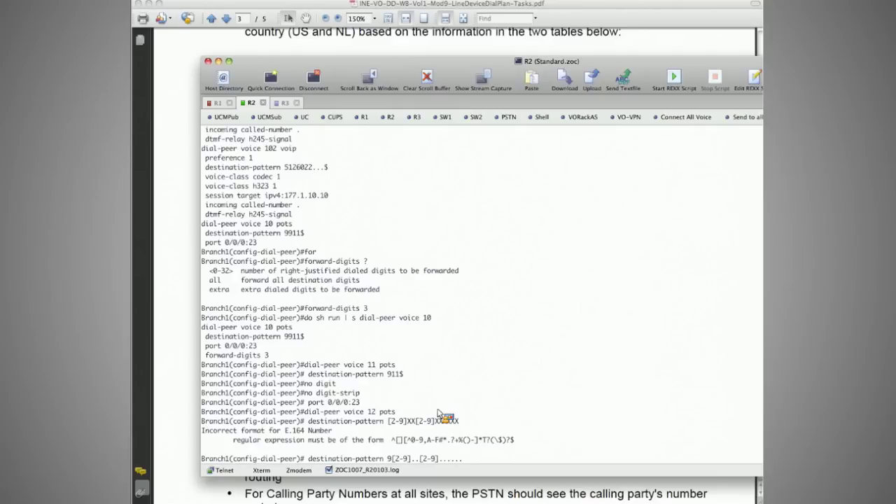
pyautogui.press('Return')
pyautogui.press('Up')
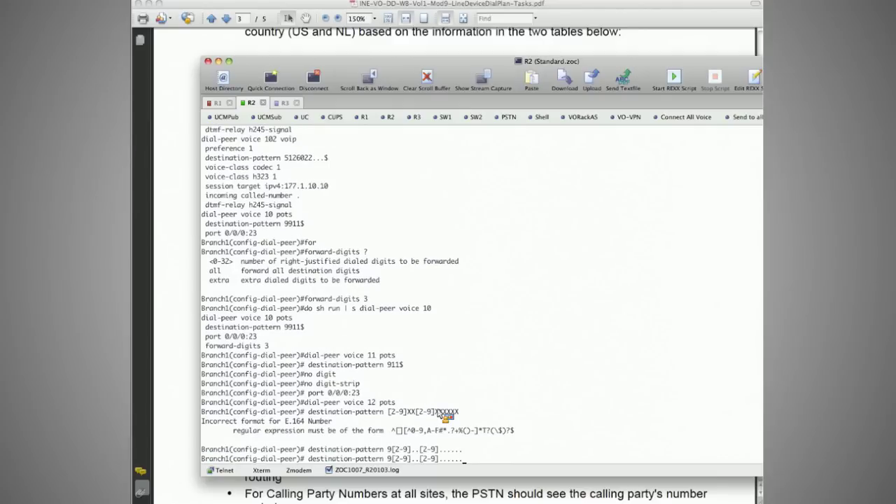
pyautogui.write('$')
pyautogui.press('Return')
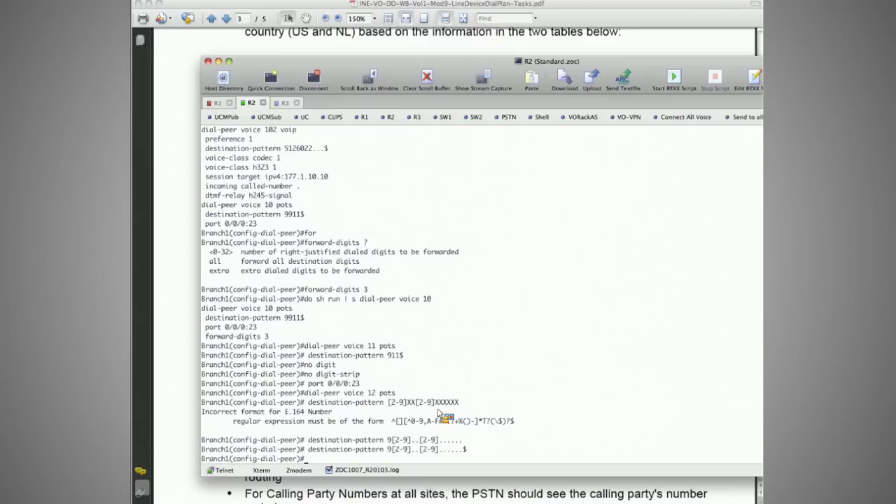
# Assign POTS dial peer 12 on Branch1 to port 0/0/0:23 by reusing the earlier port command.
pyautogui.press('Up')
pyautogui.press('Up')
pyautogui.press('Up')
pyautogui.press('Up')
pyautogui.press('Up')
pyautogui.press('Return')
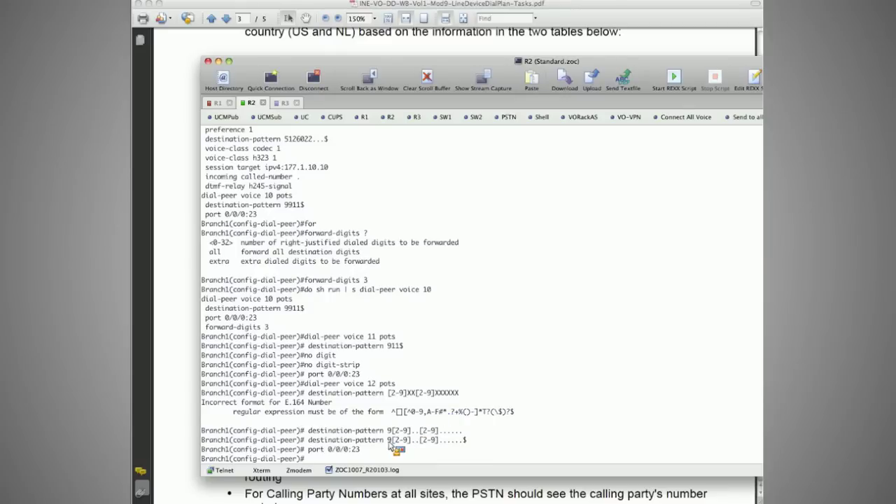
pyautogui.moveTo(389, 441); pyautogui.dragTo(390, 445)
pyautogui.moveTo(395, 442); pyautogui.dragTo(407, 446)
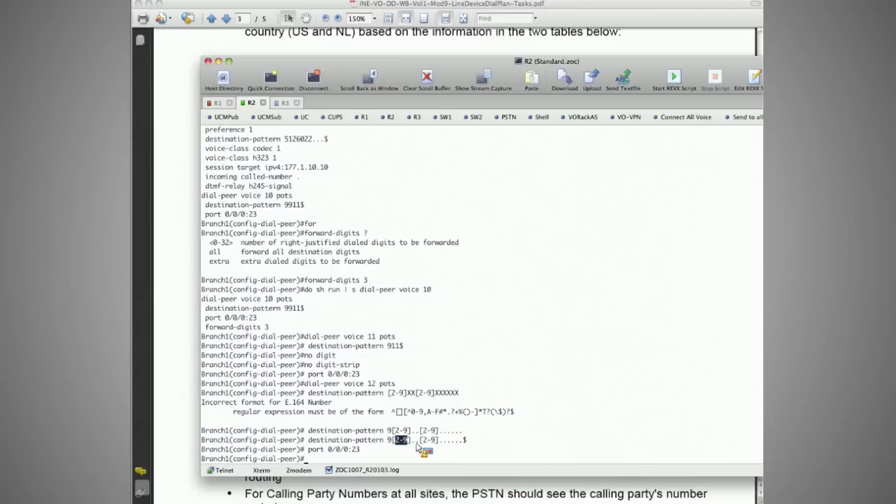
pyautogui.moveTo(418, 448); pyautogui.dragTo(428, 461)
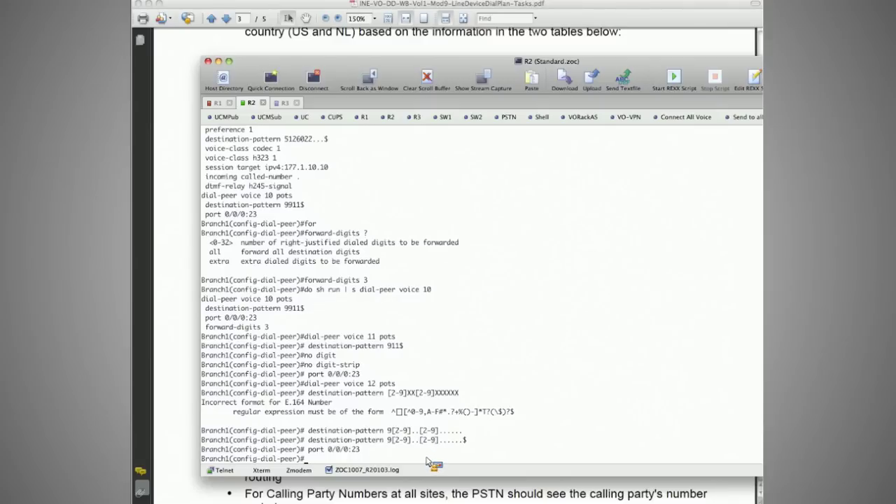
pyautogui.moveTo(428, 463); pyautogui.dragTo(429, 462)
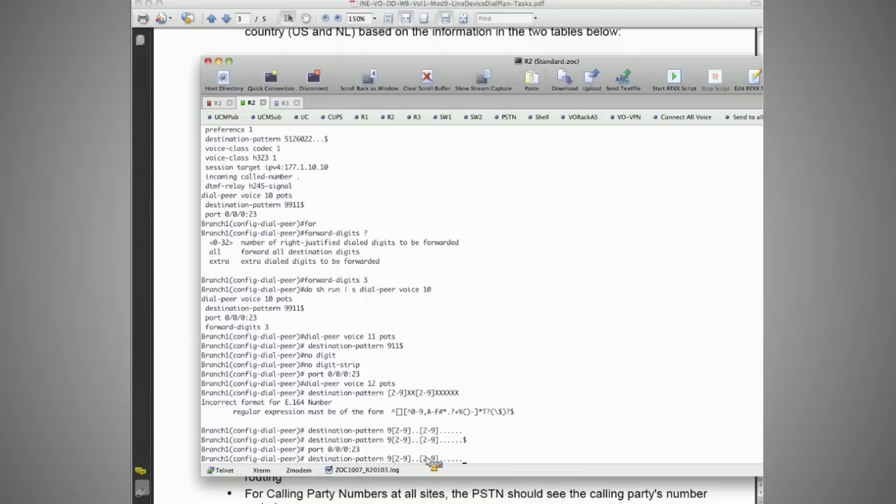
# Display the running configuration beginning at dial-peer voice 10, review POTS dial peers 10 to 12, and leave the listing.
pyautogui.press('Up')
pyautogui.press('Up')
pyautogui.press('Up')
pyautogui.press('Up')
pyautogui.press('Up')
pyautogui.press('Up')
pyautogui.press('Up')
pyautogui.press('Up')
pyautogui.press('Up')
pyautogui.press('Up')
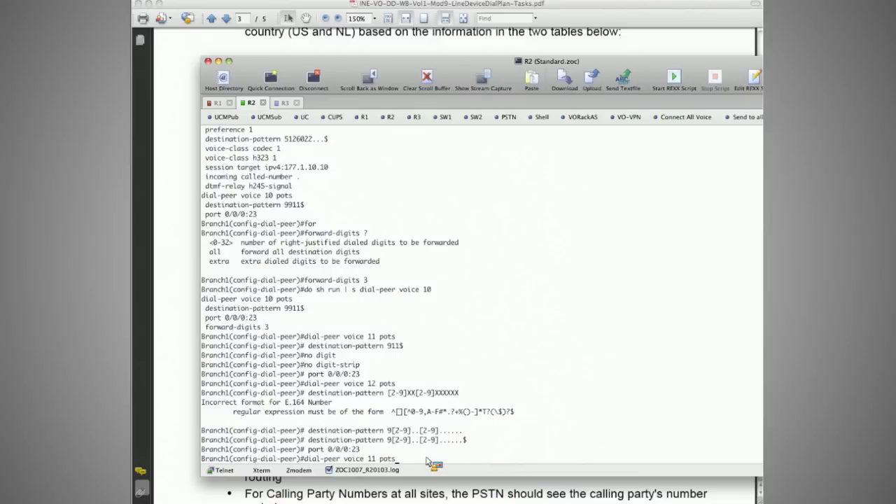
pyautogui.press('Up')
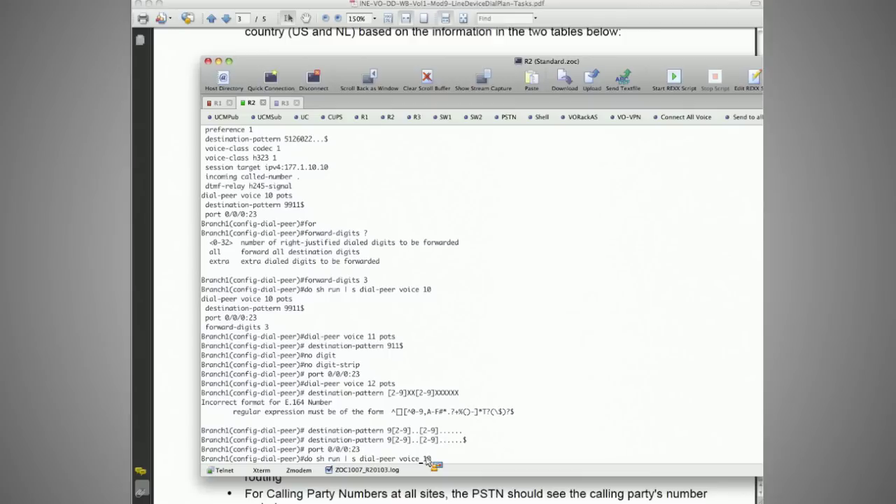
pyautogui.press('Left')
pyautogui.press('Left')
pyautogui.press('Left')
pyautogui.press('Left')
pyautogui.press('Left')
pyautogui.press('Left')
pyautogui.press('Left')
pyautogui.press('Left')
pyautogui.press('Left')
pyautogui.press('Left')
pyautogui.press('Left')
pyautogui.press('Left')
pyautogui.press('Left')
pyautogui.press('Left')
pyautogui.press('Left')
pyautogui.press('Left')
pyautogui.press('Left')
pyautogui.press('Left')
pyautogui.press('Left')
pyautogui.press('BackSpace')
pyautogui.write('b')
pyautogui.press('Return')
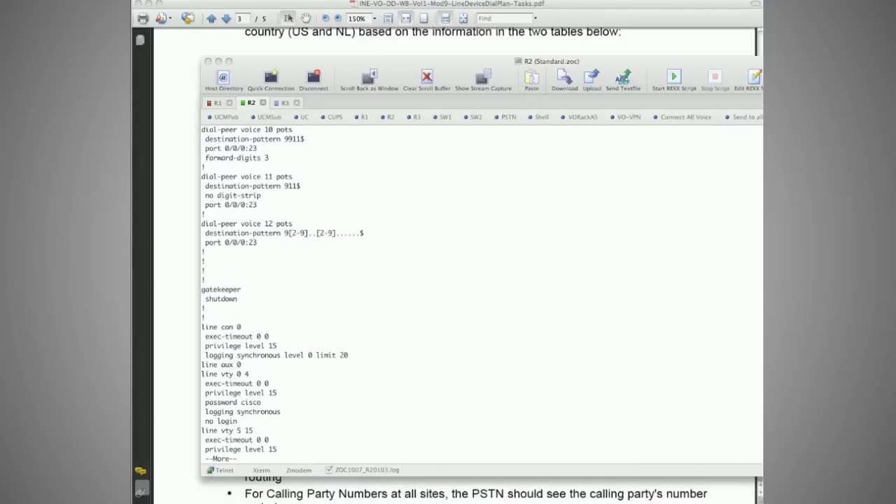
pyautogui.moveTo(221, 157); pyautogui.dragTo(259, 254)
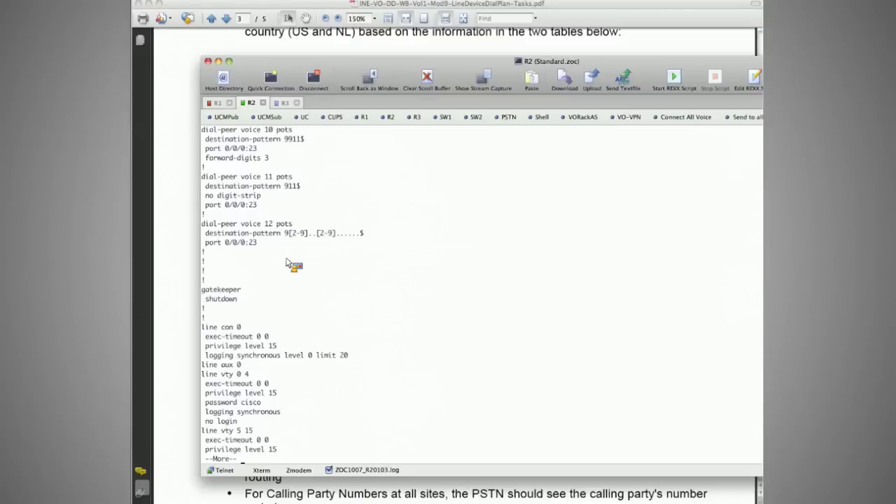
pyautogui.press('q')
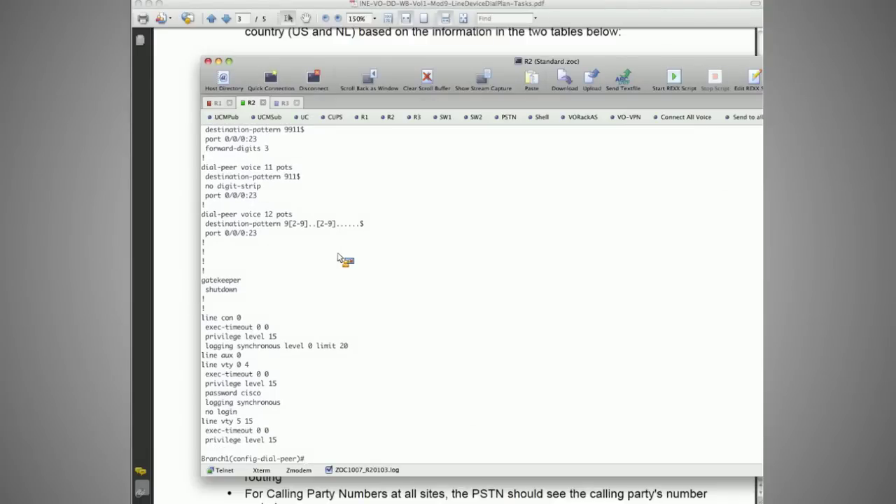
# Copy the dial-peer voice 12 pots line from the configuration listing to the command prompt for editing.
pyautogui.doubleClick(296, 224)
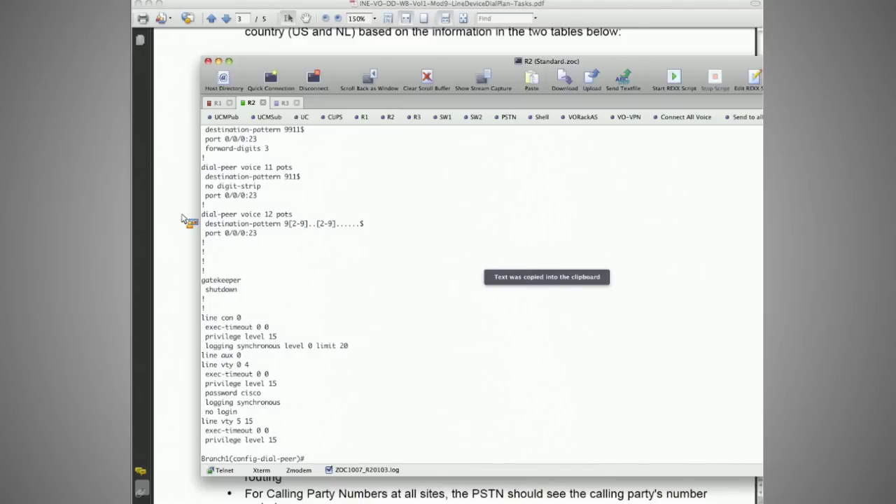
pyautogui.press('super+v')
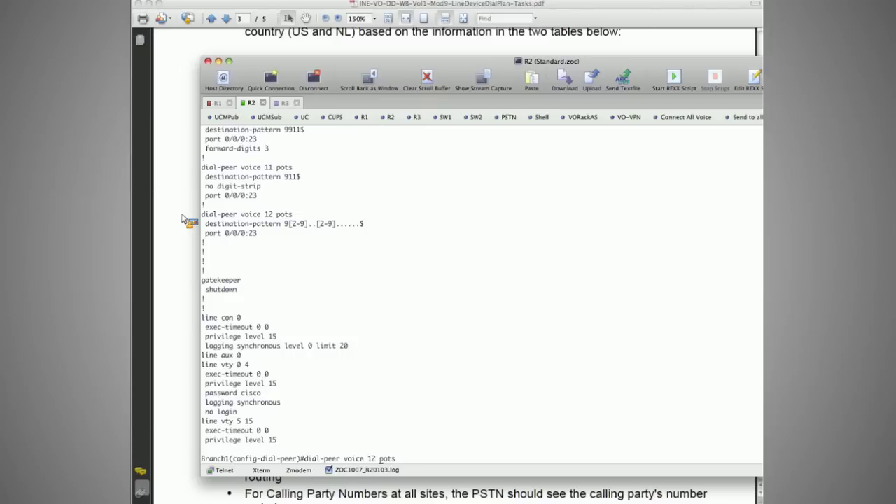
# Create POTS dial peer 13 on the Branch1 router.
pyautogui.press('BackSpace')
pyautogui.press('BackSpace')
pyautogui.press('BackSpace')
pyautogui.press('BackSpace')
pyautogui.press('BackSpace')
pyautogui.press('BackSpace')
pyautogui.write('3 pots')
pyautogui.press('Return')
# Give dial peer 13 the destination pattern 91[2-9]..[2-9]......$ and assign it to port 0/0/0:23.
pyautogui.write('do sh run | b dial-peer voice 10')
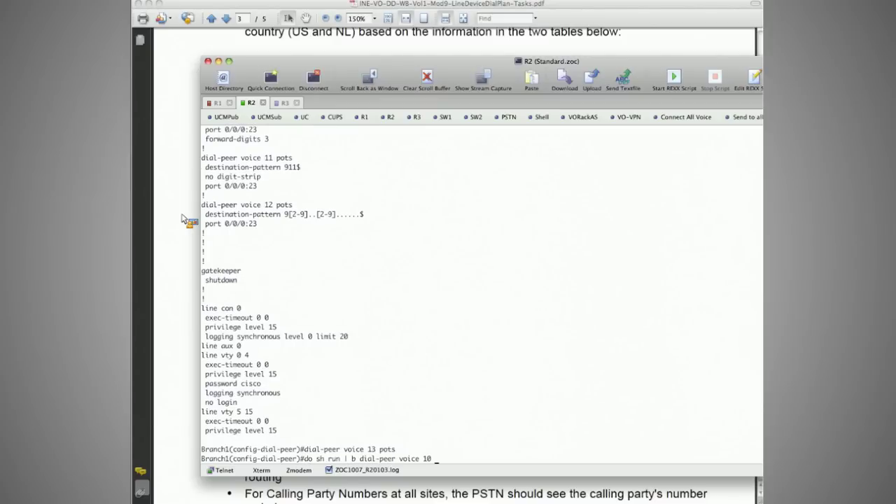
pyautogui.hotkey('ctrl', 'u')
pyautogui.press('super+v')
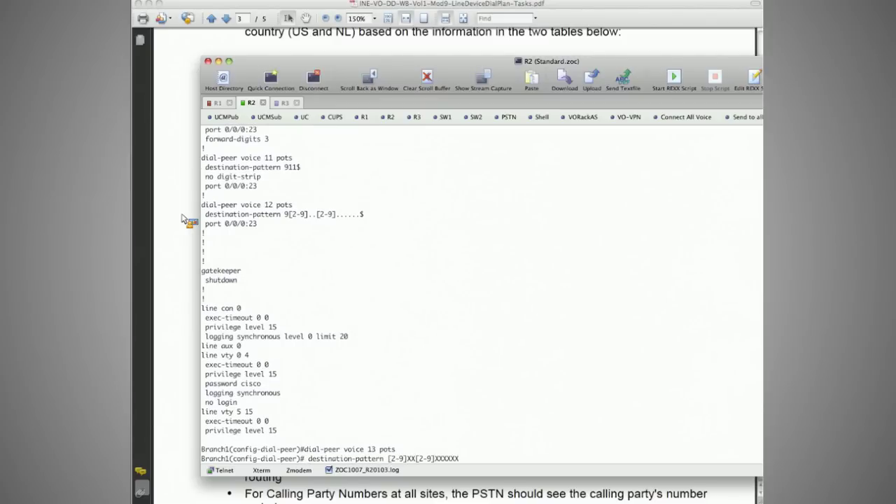
pyautogui.hotkey('ctrl', 'u')
pyautogui.press('super+v')
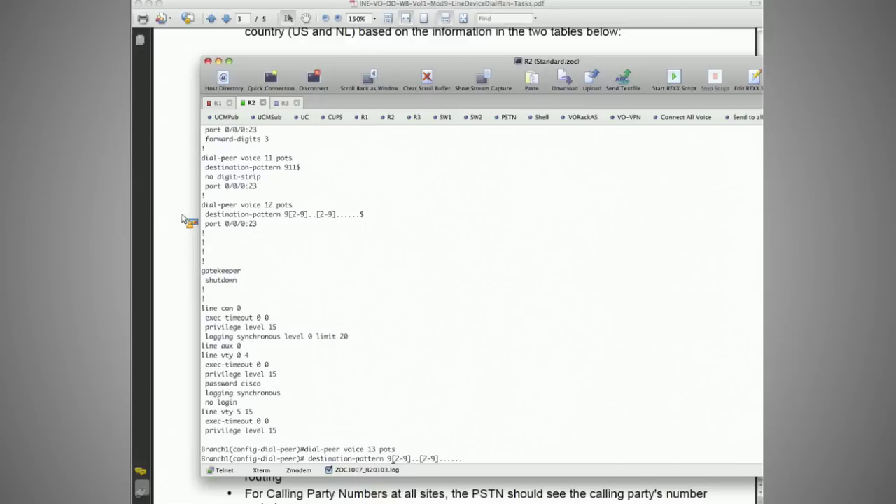
pyautogui.write('1')
pyautogui.write('$')
pyautogui.press('Return')
pyautogui.write('port 0/0/0:23')
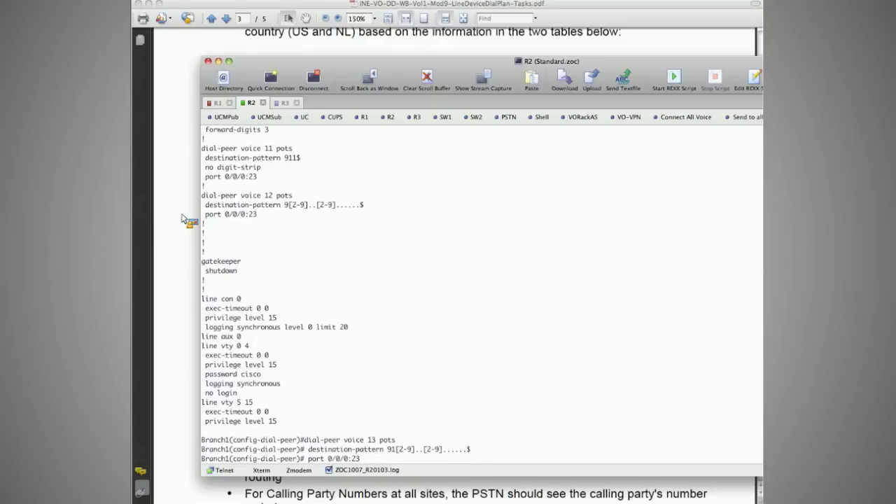
pyautogui.press('Return')
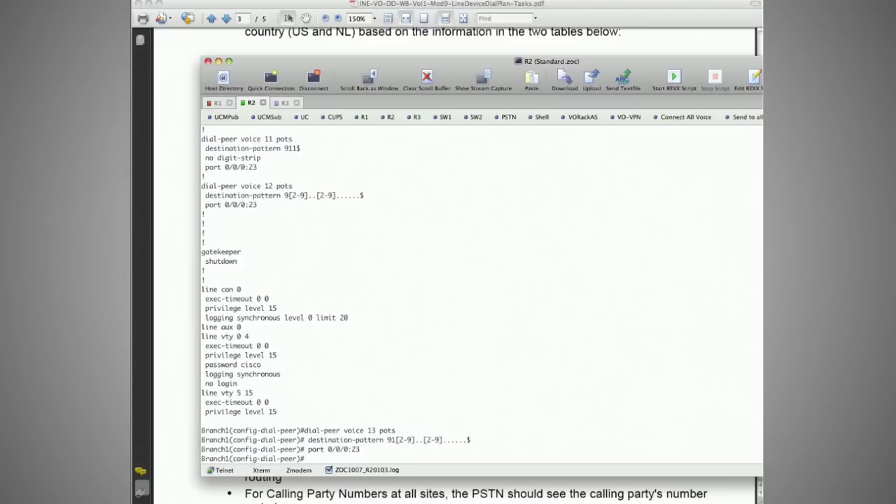
# Set the prefix of dial peer 13 to 1.
pyautogui.press('super+Tab')
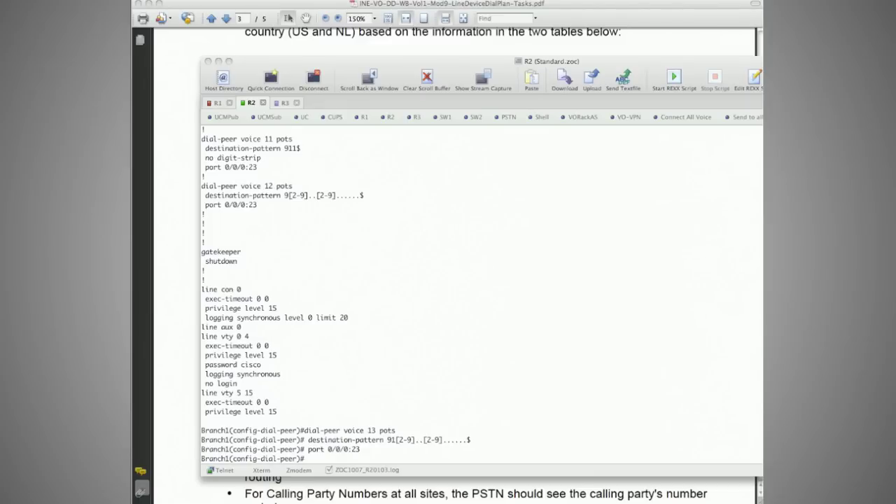
pyautogui.press('super+Tab')
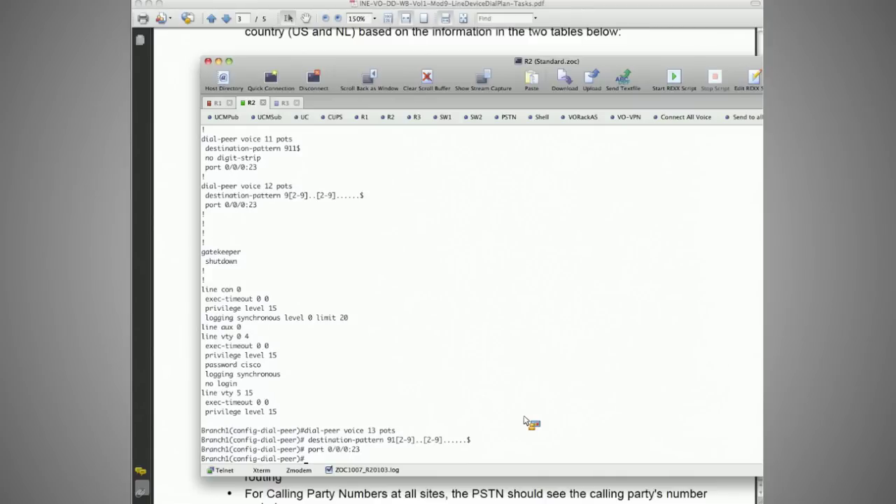
pyautogui.doubleClick(391, 441)
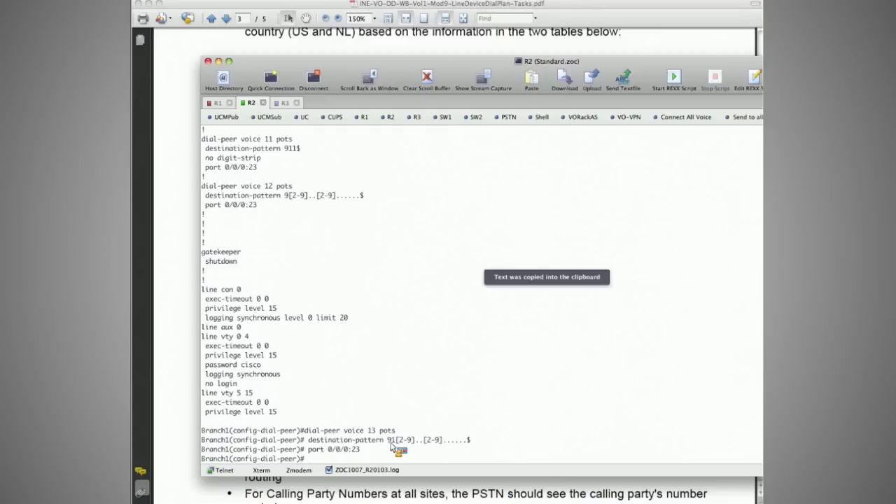
pyautogui.write('pre')
pyautogui.press('Tab')
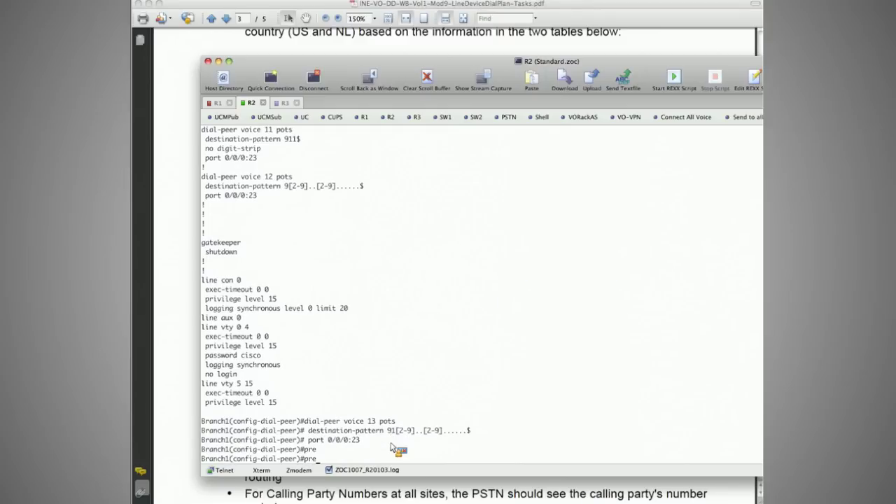
pyautogui.write('fi')
pyautogui.press('Tab')
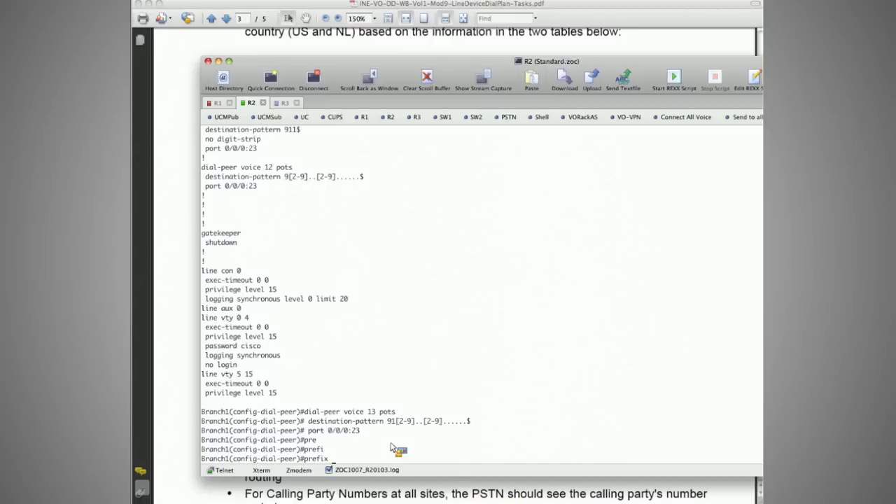
pyautogui.write('1')
pyautogui.press('Return')
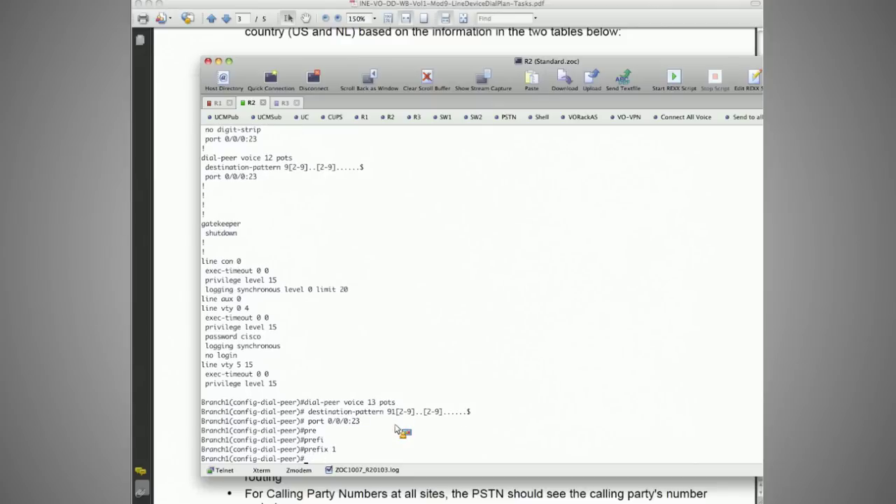
# Display the running configuration starting at dial-peer voice 10 and review dial peers 10 through 13.
pyautogui.write('do sh run | b dial-peer voice 10')
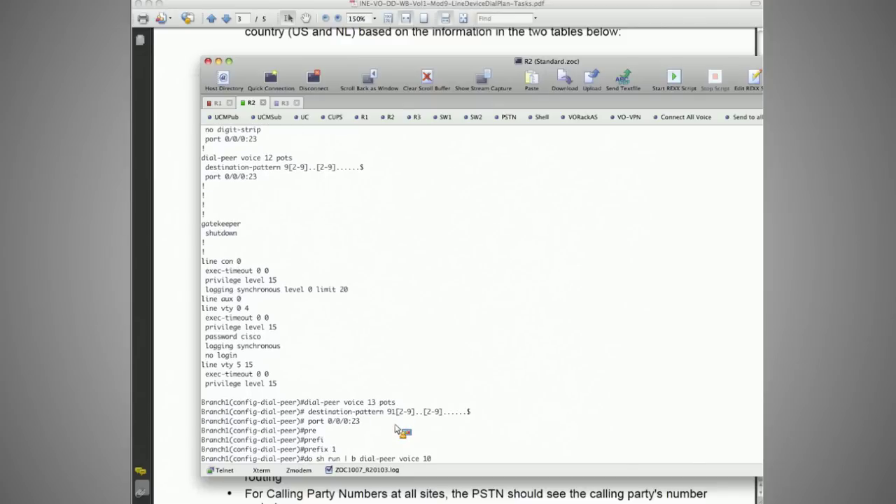
pyautogui.press('Return')
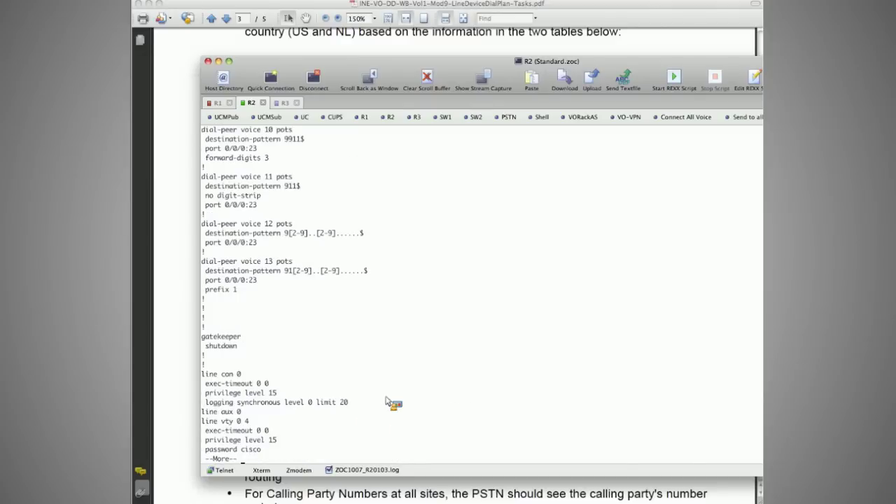
pyautogui.moveTo(236, 162); pyautogui.dragTo(276, 302)
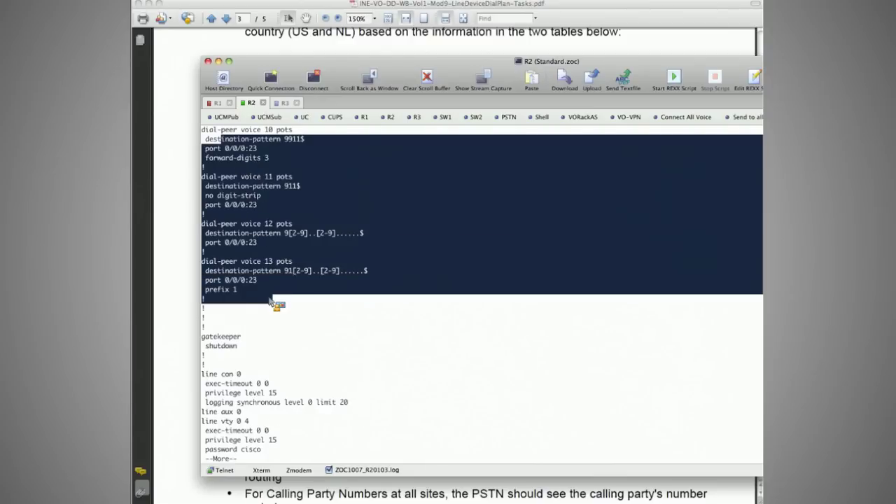
pyautogui.click(276, 302)
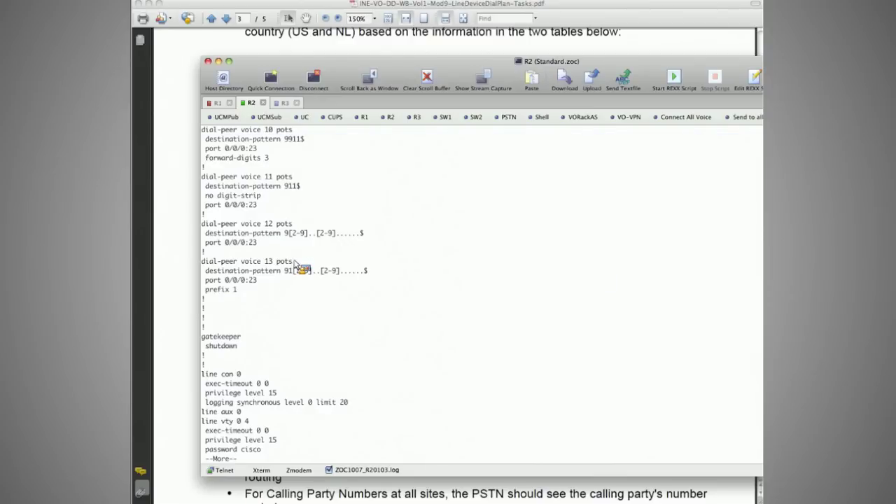
pyautogui.press('q')
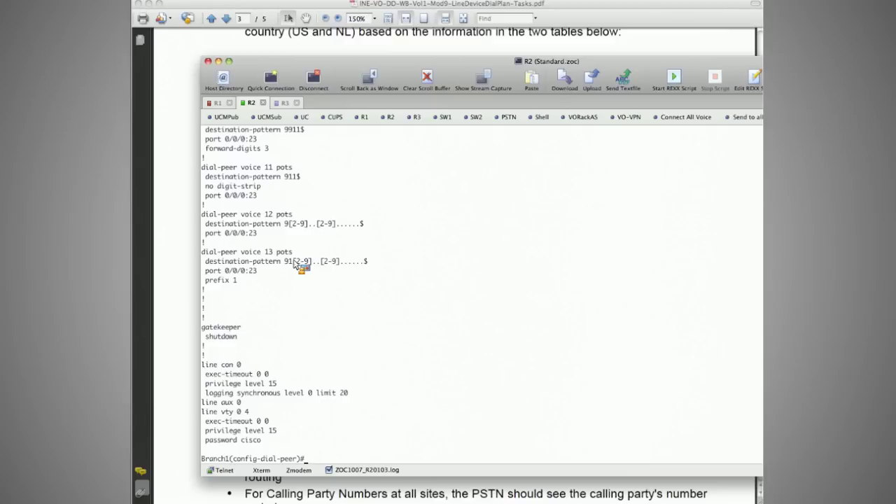
# Create POTS dial peer 14 based on the earlier dial peer 13 command.
pyautogui.write('do sh run | b dial-peer voice 10')
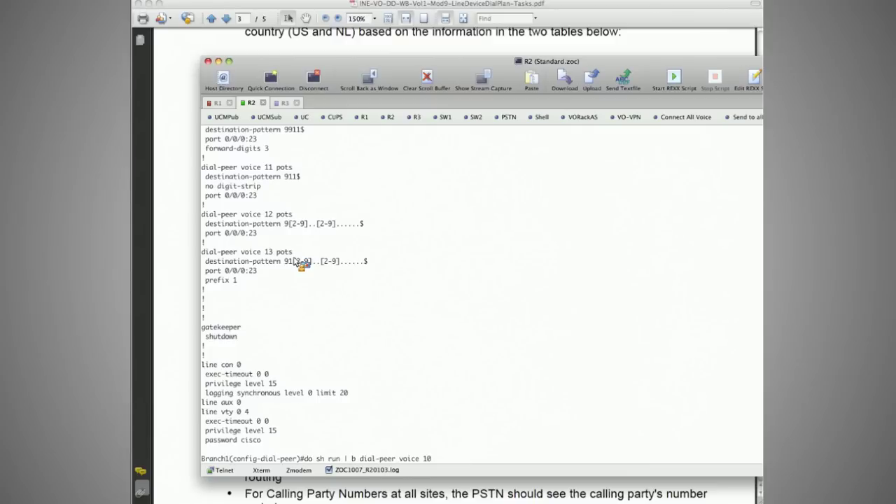
pyautogui.press('Up')
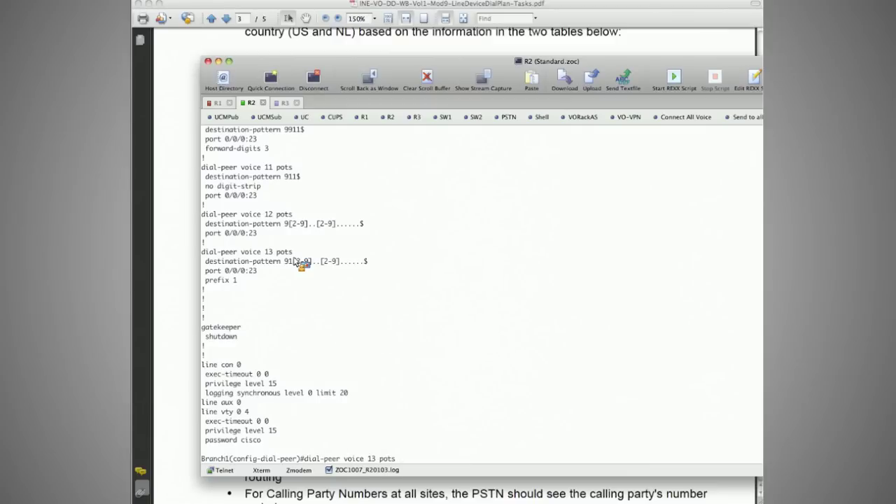
pyautogui.press('Left')
pyautogui.press('Left')
pyautogui.press('Left')
pyautogui.press('Left')
pyautogui.press('Left')
pyautogui.press('BackSpace')
pyautogui.write('4')
pyautogui.press('Return')
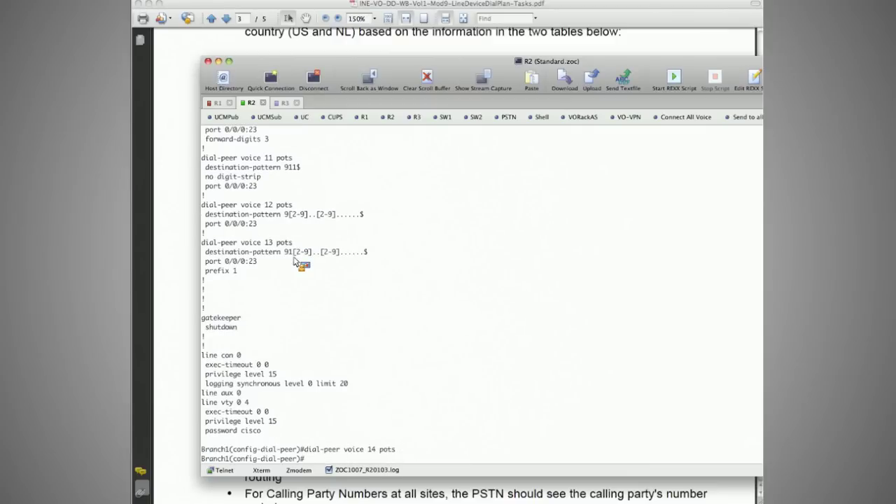
# Set the destination pattern of dial peer 14 to 9011T for international calls.
pyautogui.write('des')
pyautogui.press('Tab')
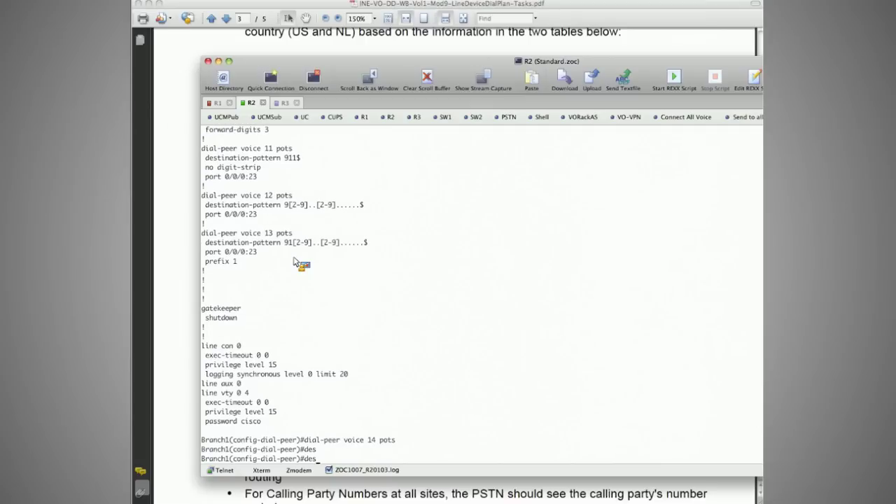
pyautogui.write('t')
pyautogui.press('Tab')
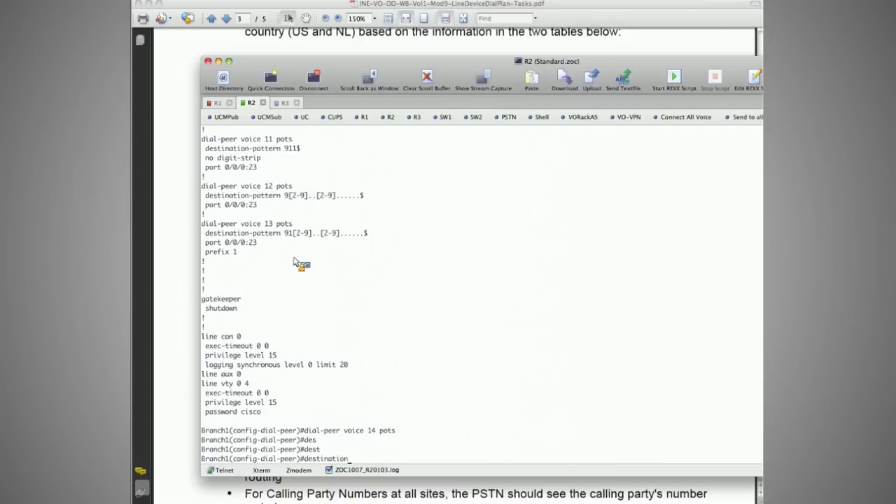
pyautogui.write('-p')
pyautogui.press('Tab')
pyautogui.write('9')
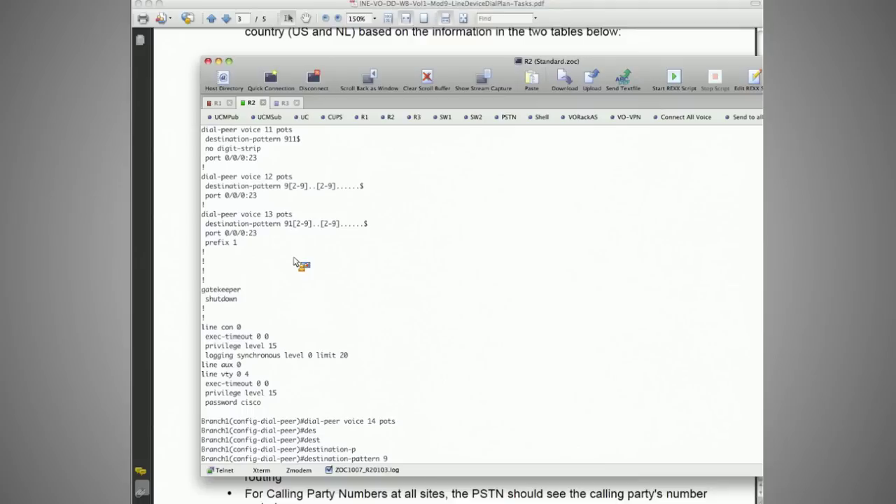
pyautogui.write('011')
pyautogui.press('Return')
# Set the prefix of dial peer 14 to 011 and assign it to port 0/0/0:23.
pyautogui.press('Up')
pyautogui.press('Up')
pyautogui.press('Up')
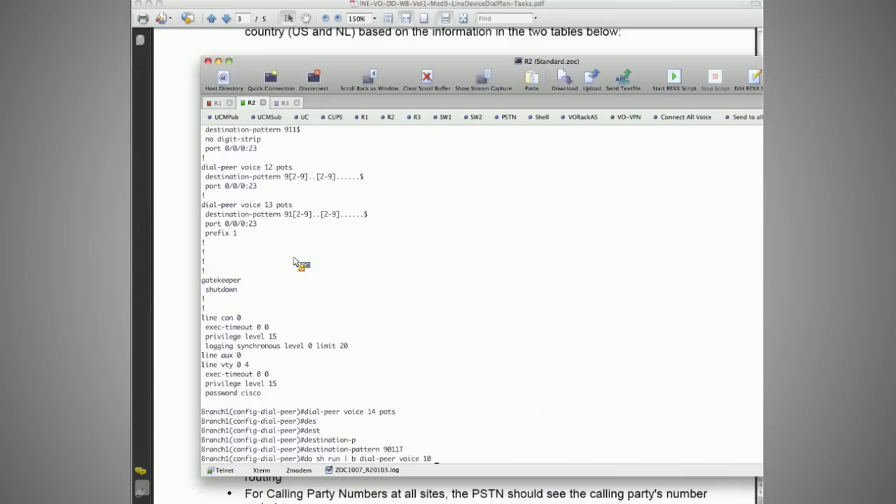
pyautogui.press('Up')
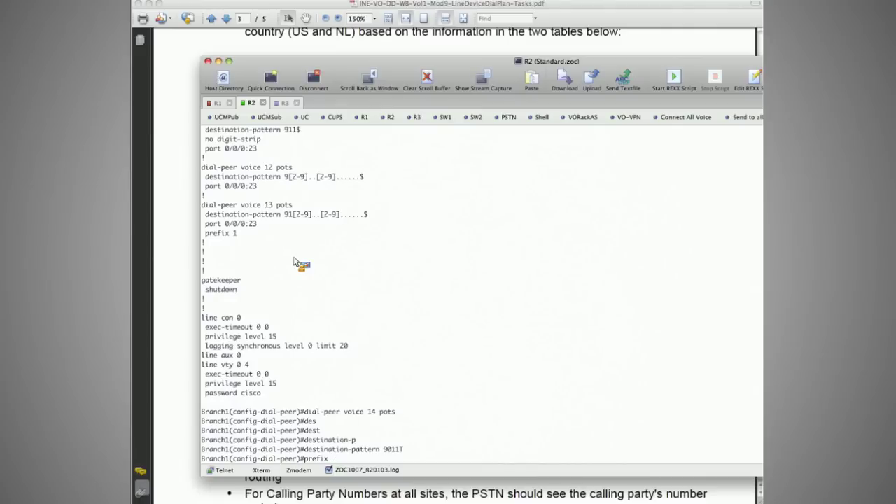
pyautogui.write('011')
pyautogui.moveTo(397, 454); pyautogui.dragTo(403, 455)
pyautogui.scroll(4, 400, 453)
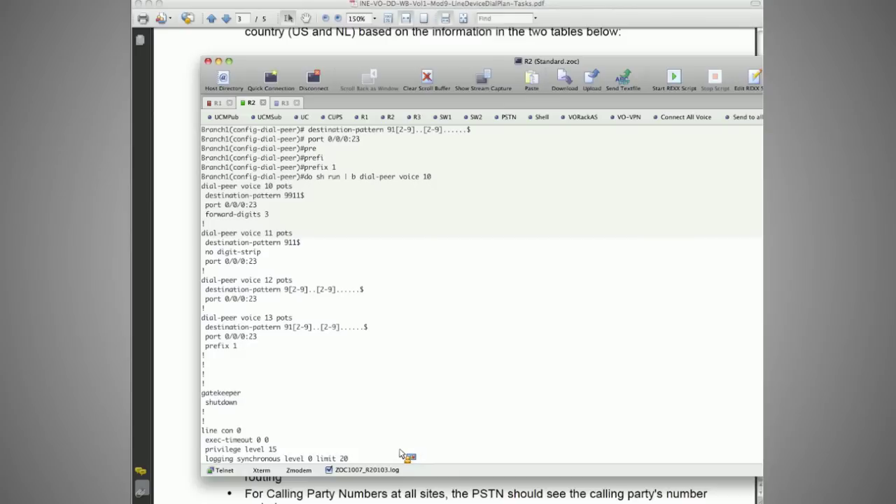
pyautogui.scroll(-4, 401, 453)
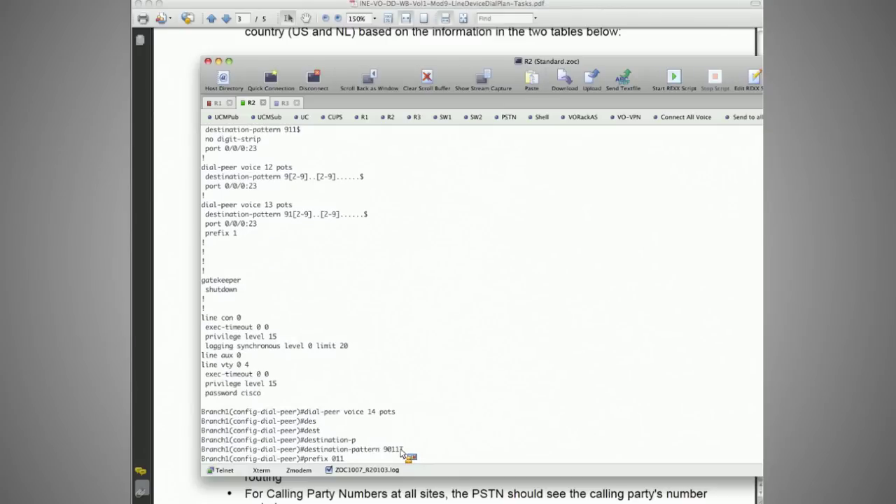
pyautogui.moveTo(399, 451); pyautogui.dragTo(404, 452)
pyautogui.click(396, 454)
pyautogui.moveTo(384, 451); pyautogui.dragTo(387, 454)
pyautogui.click(387, 455)
pyautogui.press('Return')
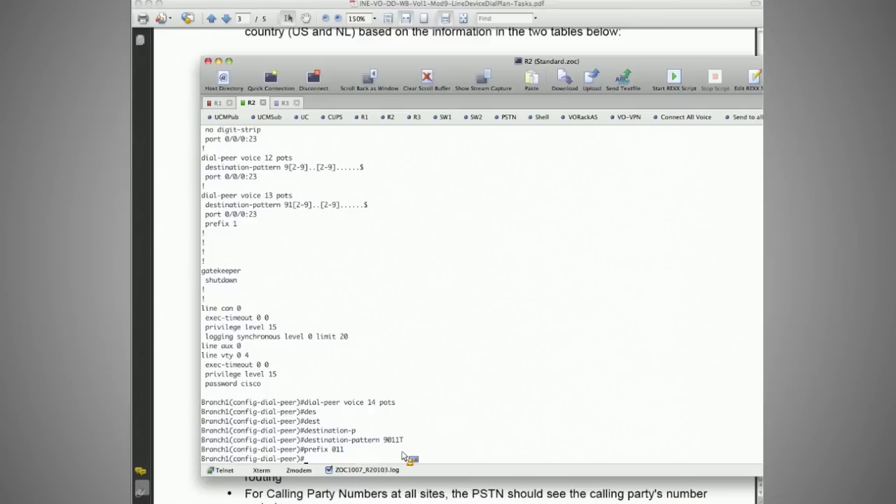
pyautogui.write('port 0/0/0:23')
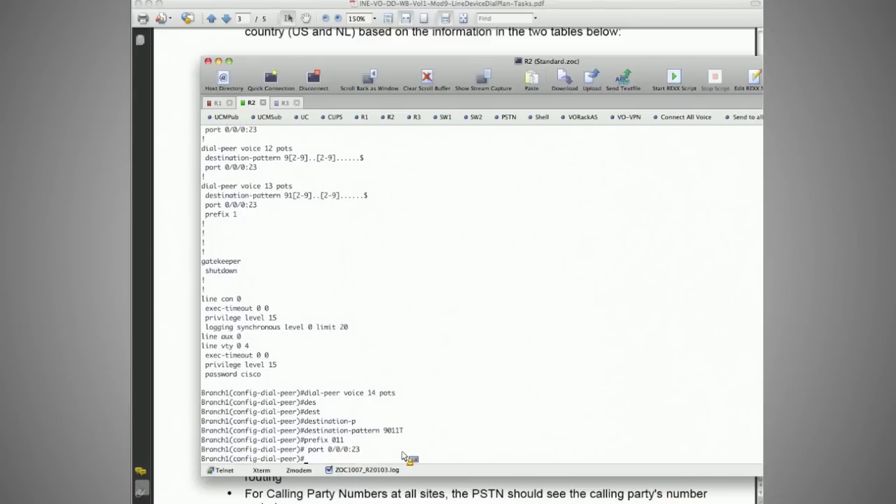
# Display the running configuration from dial-peer voice 10 and check all POTS dial peers including 14.
pyautogui.write('do sh run | b dial-peer voice 10')
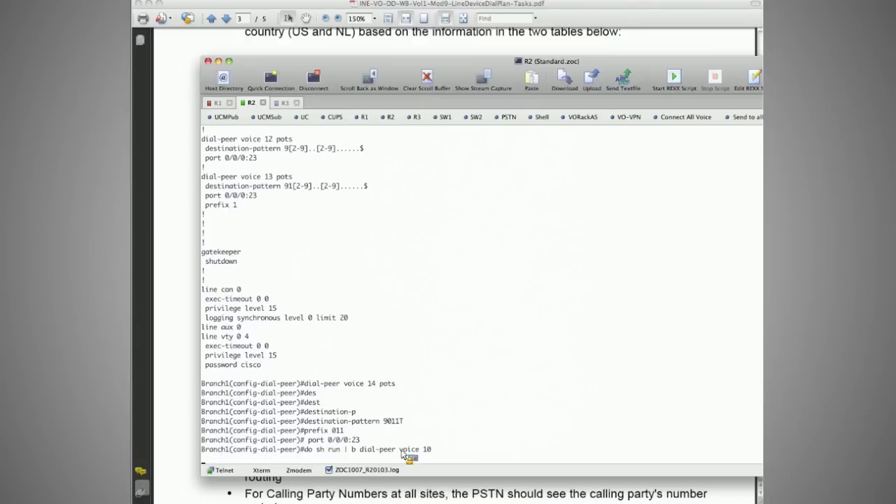
pyautogui.press('Return')
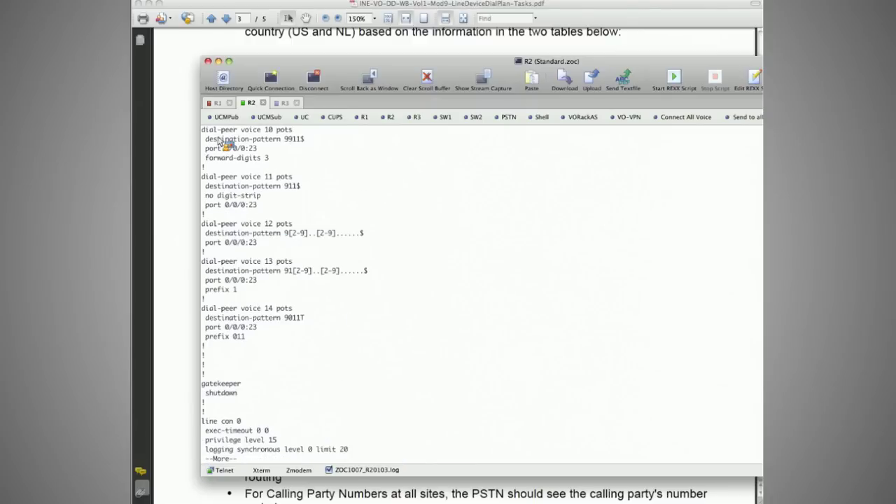
pyautogui.press('super+c')
pyautogui.moveTo(262, 180); pyautogui.dragTo(250, 339)
pyautogui.press('super+c')
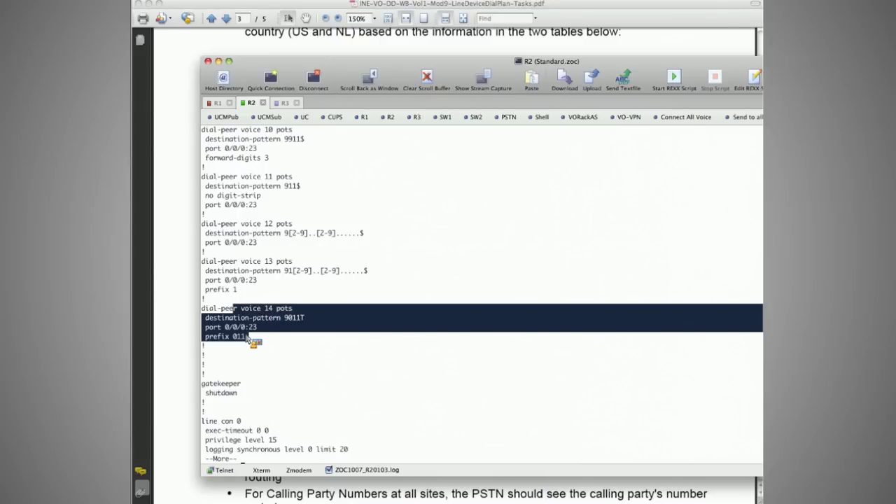
pyautogui.press('super+c')
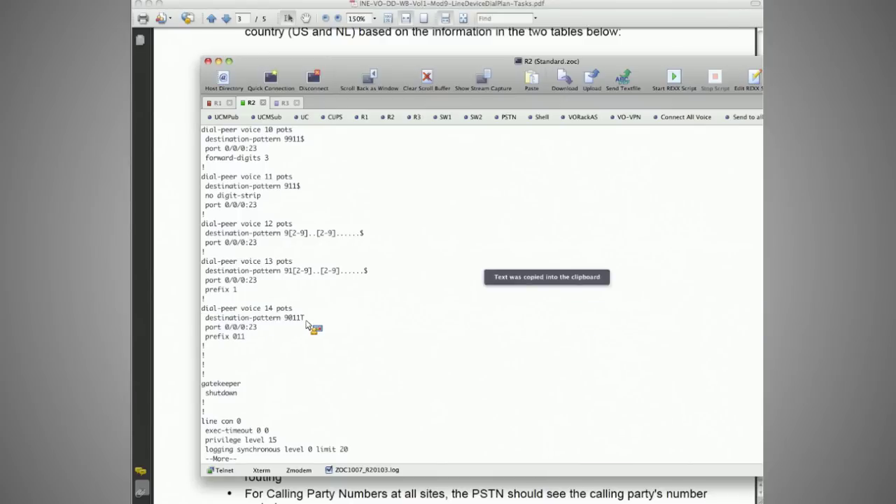
pyautogui.press('q')
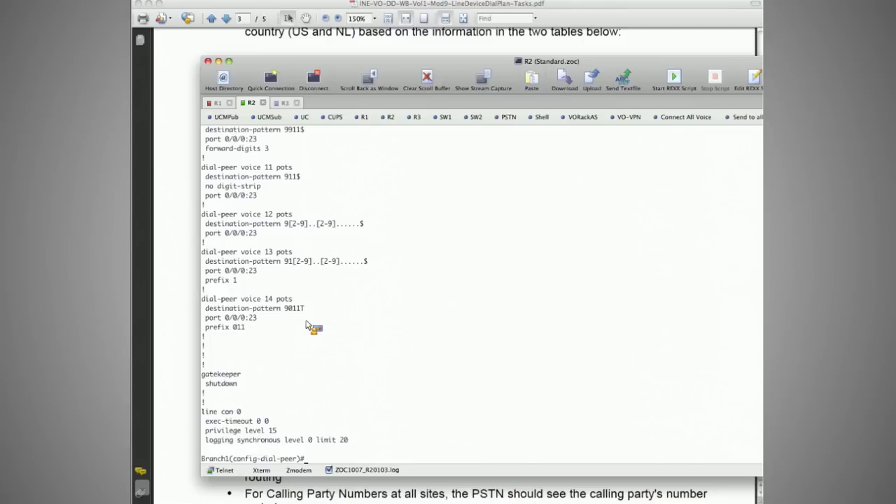
# Leave dial-peer configuration for privileged mode and re-enter global configuration mode on Branch1.
pyautogui.write('end')
pyautogui.press('Return')
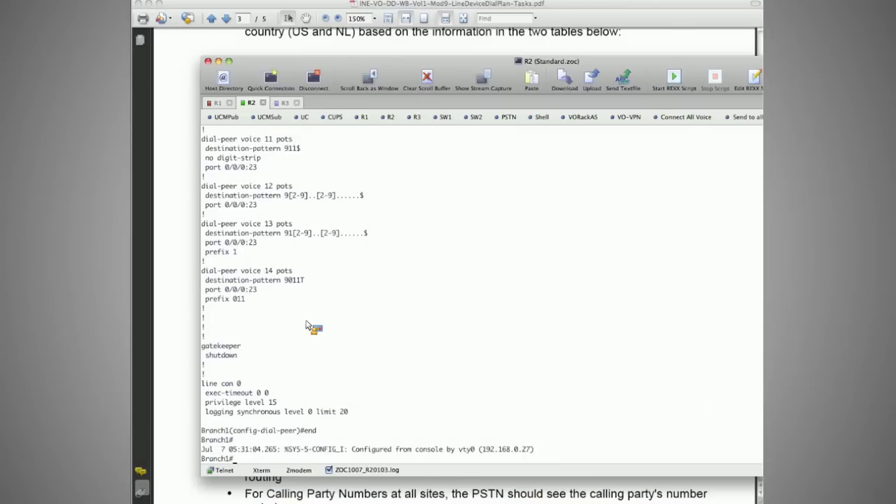
pyautogui.press('Return')
pyautogui.press('Return')
pyautogui.press('Return')
pyautogui.write('conf t')
pyautogui.press('Return')
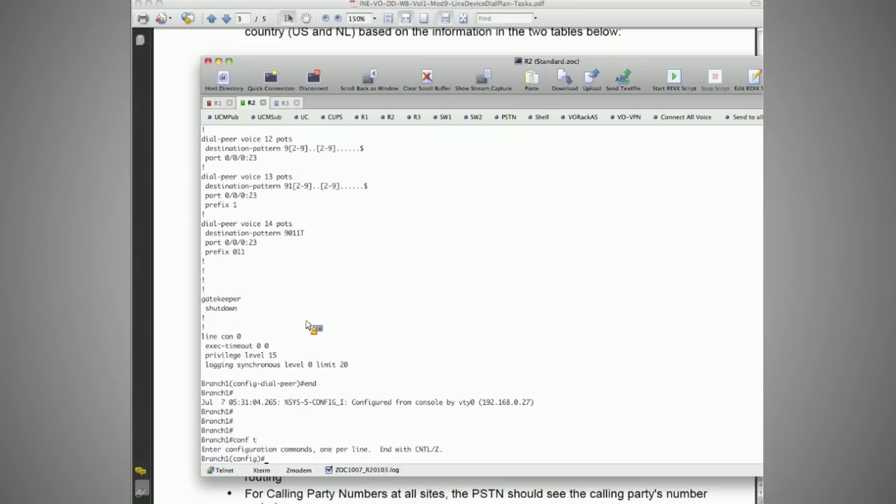
# List the available dial-peer options in global configuration and the characters accepted by the dial-peer terminator command.
pyautogui.write('dial-peer ?')
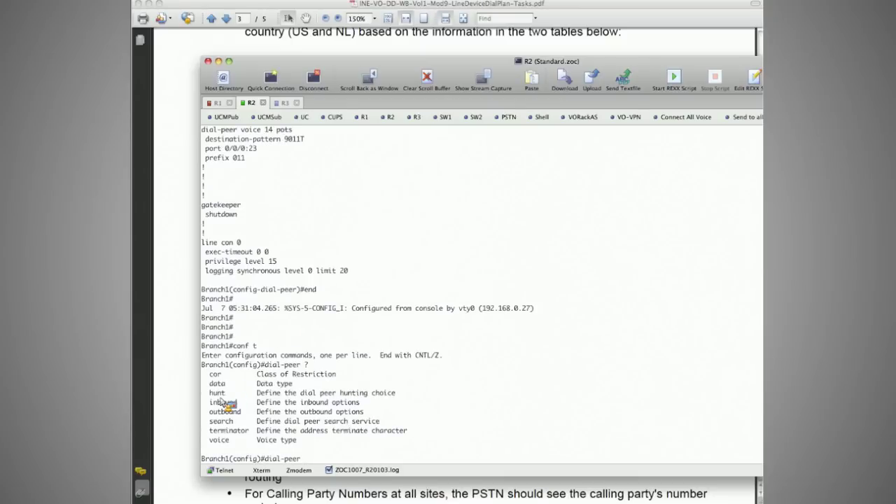
pyautogui.doubleClick(231, 431)
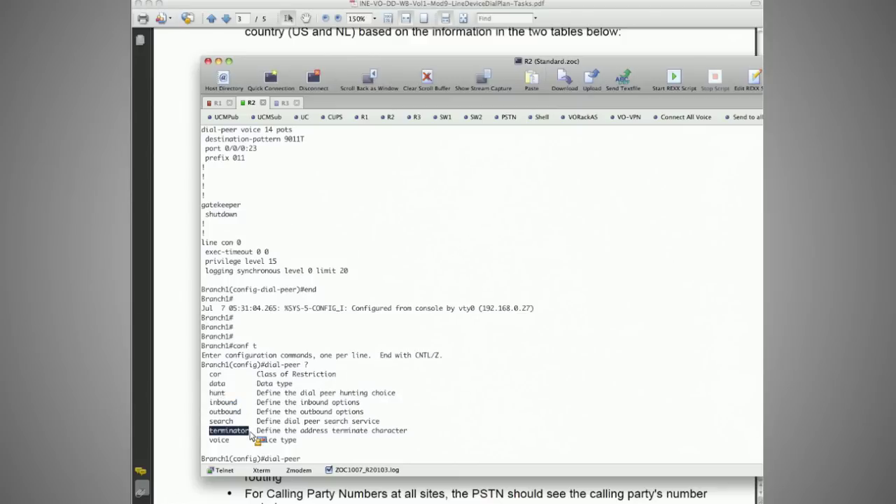
pyautogui.moveTo(252, 436); pyautogui.dragTo(393, 438)
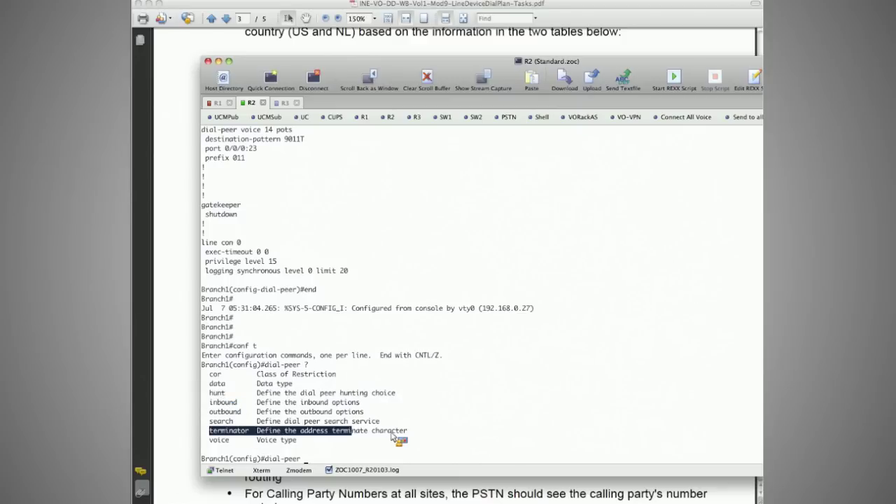
pyautogui.write('term')
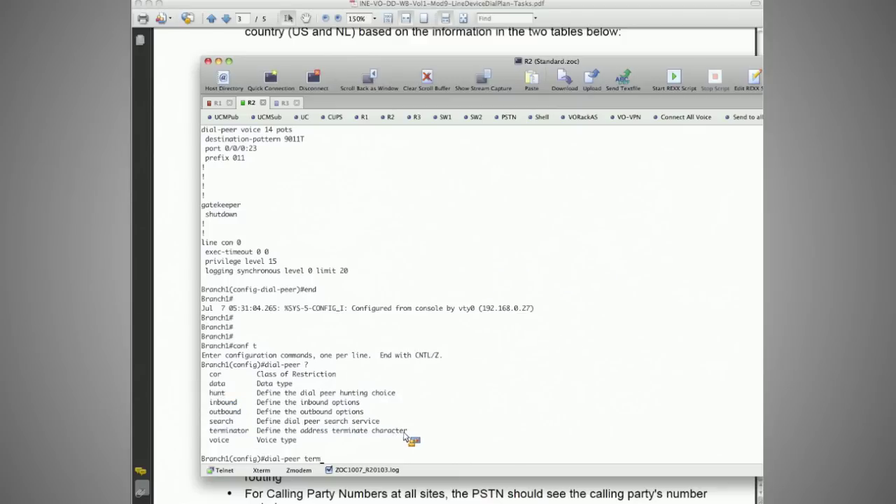
pyautogui.press('Tab')
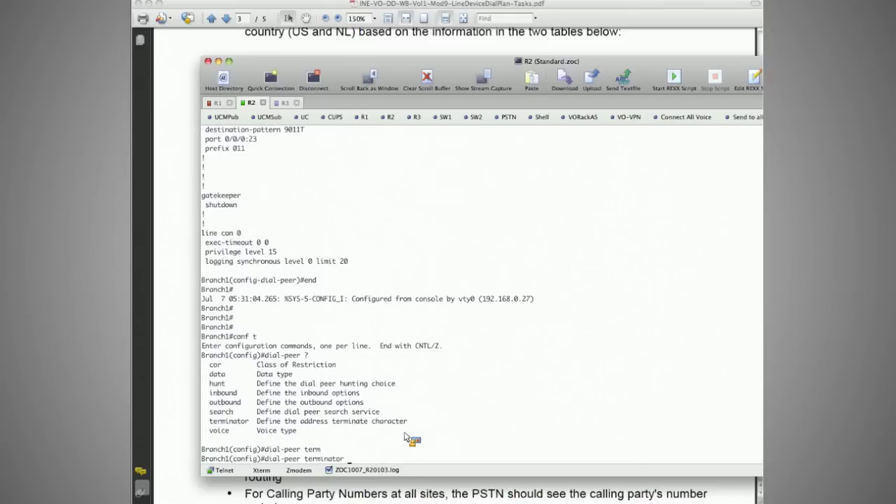
pyautogui.write('?')
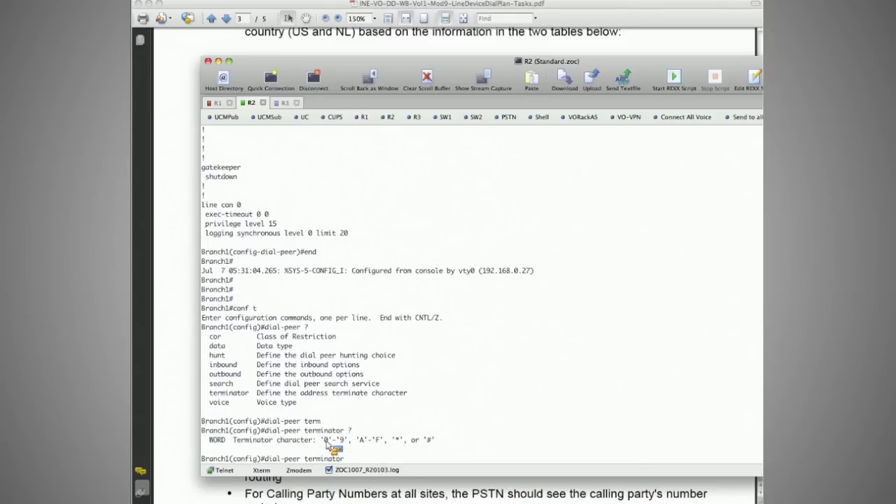
pyautogui.moveTo(326, 445); pyautogui.dragTo(352, 448)
# Filter the running configuration on Branch1 for lines containing terminator.
pyautogui.press('Return')
pyautogui.press('Return')
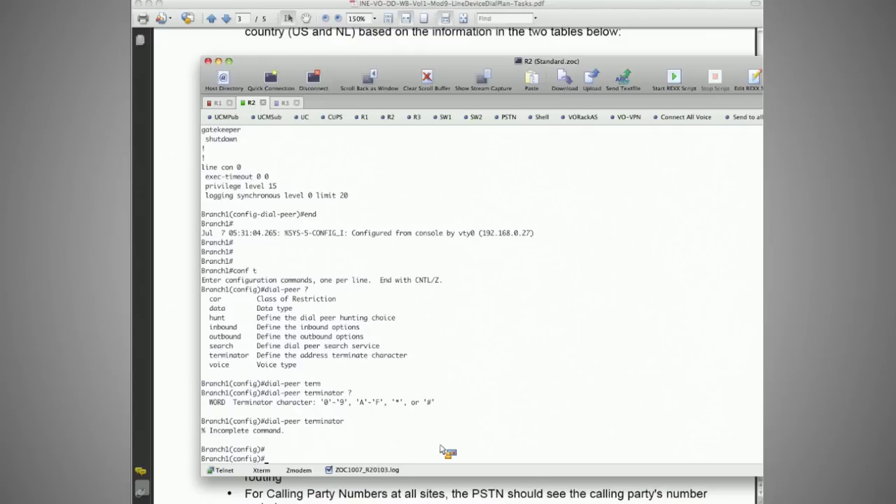
pyautogui.write('do sh run | in terminator')
pyautogui.press('Return')
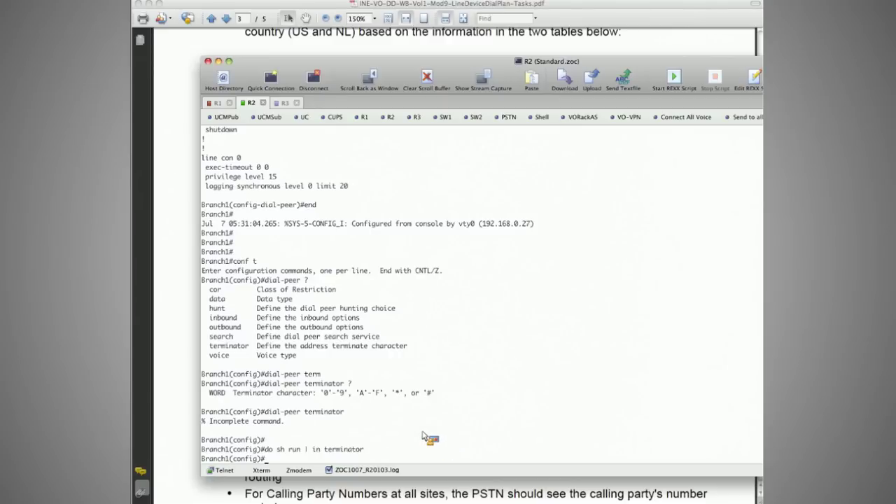
# Set the dial-peer terminator to * and check the running configuration for terminator lines.
pyautogui.press('Up')
pyautogui.press('Up')
pyautogui.write('*')
pyautogui.press('Return')
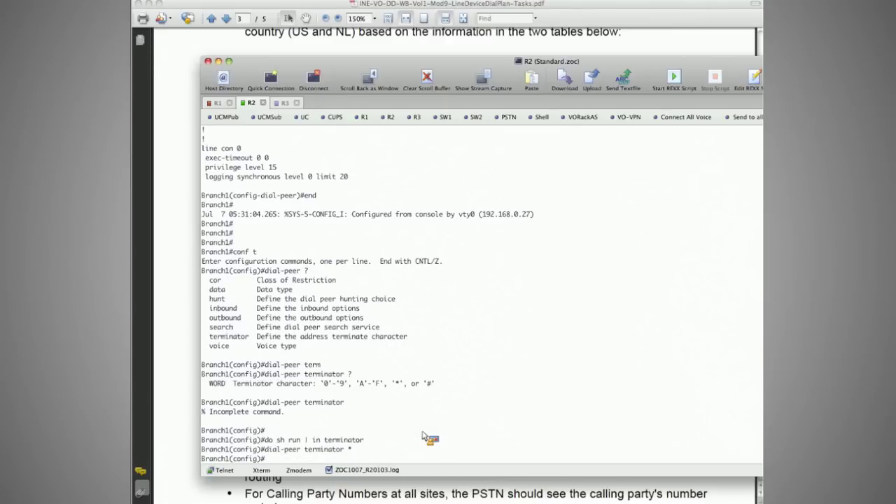
pyautogui.press('Up')
pyautogui.press('Up')
pyautogui.press('Return')
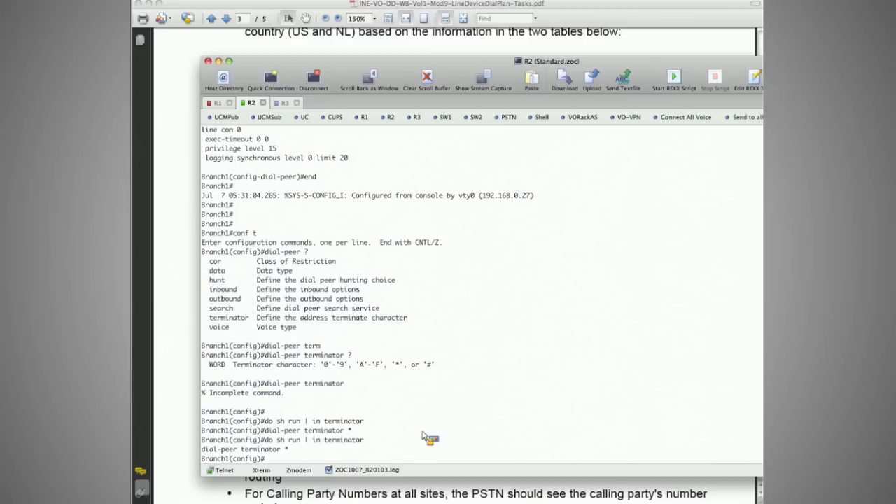
pyautogui.moveTo(299, 450); pyautogui.dragTo(203, 455)
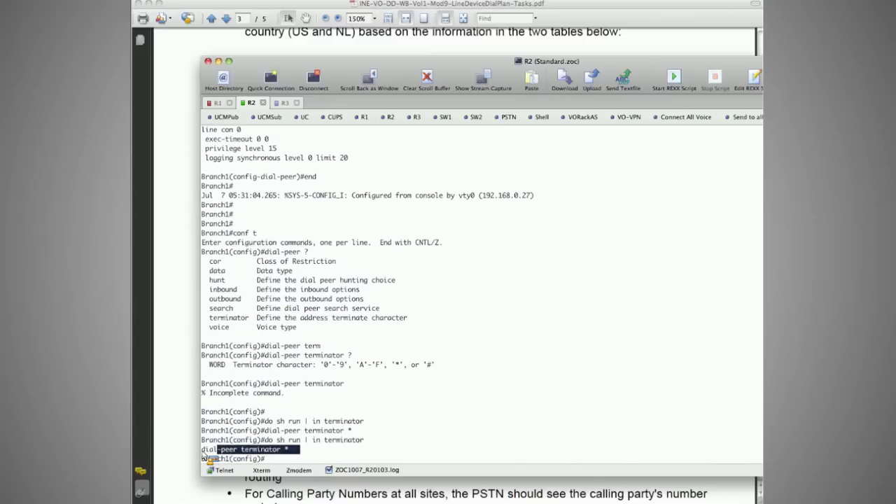
# Set the dial-peer terminator to # and filter the running configuration for terminator lines again.
pyautogui.write('dial-peer terminator *')
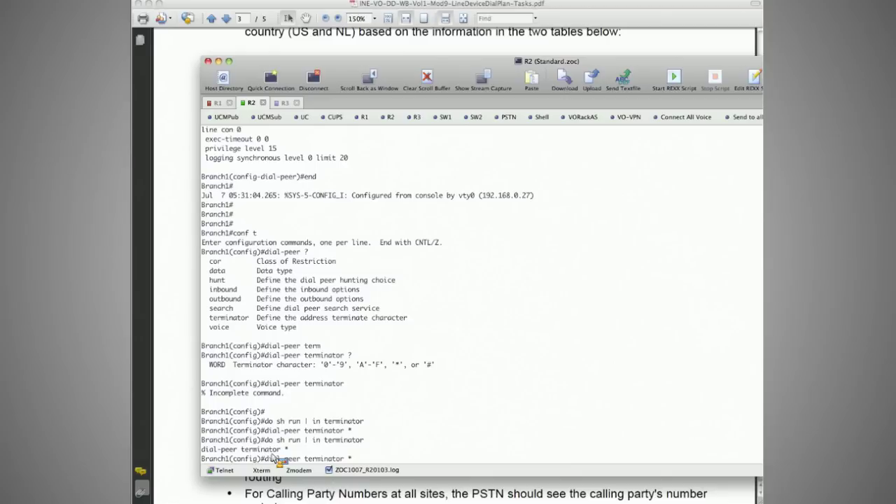
pyautogui.press('BackSpace')
pyautogui.write('#')
pyautogui.press('Return')
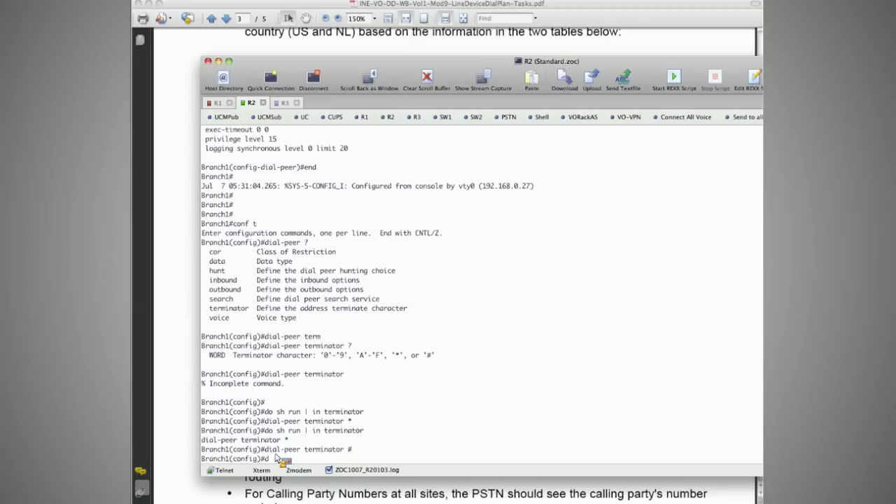
pyautogui.press('Up')
pyautogui.press('Up')
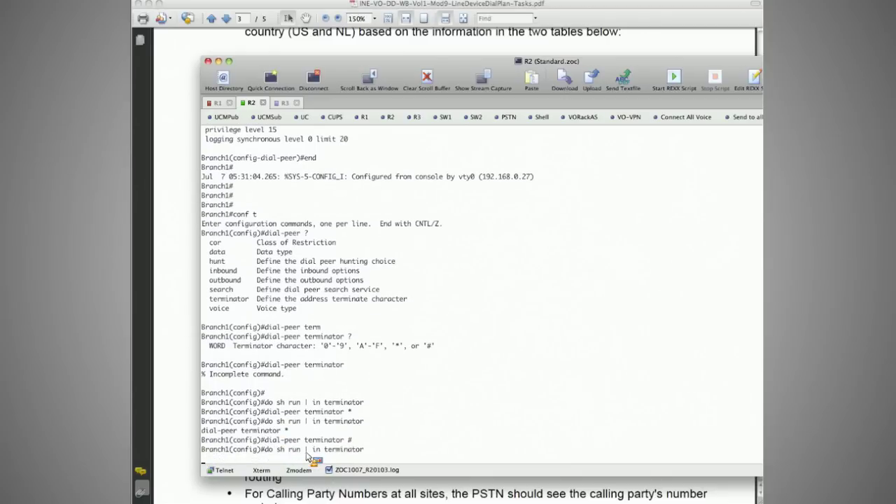
pyautogui.press('Return')
pyautogui.moveTo(272, 439); pyautogui.dragTo(317, 440)
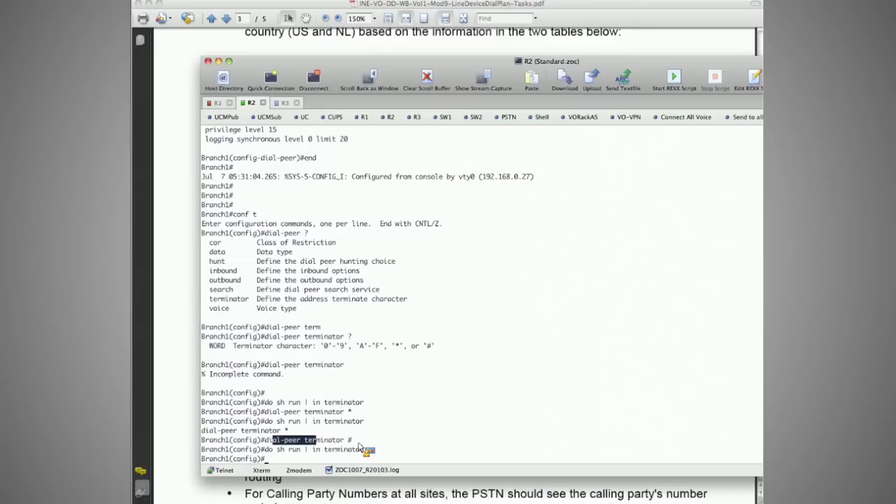
pyautogui.click(358, 447)
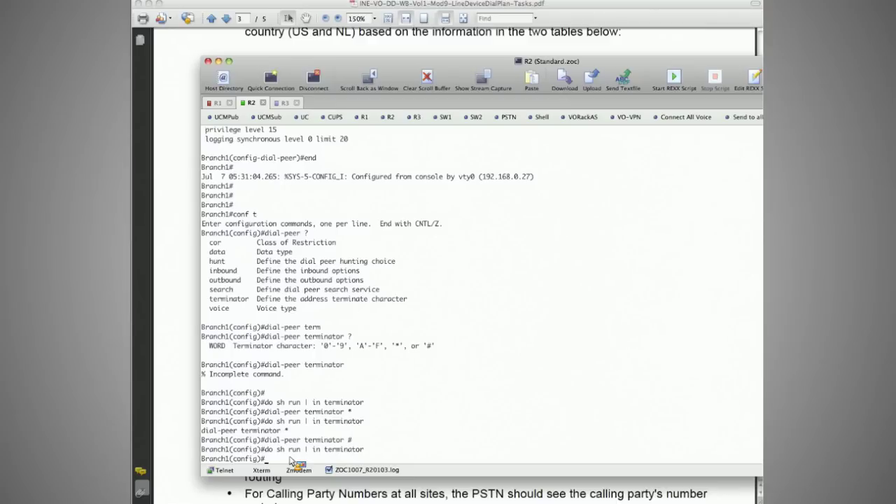
# Leave global configuration mode on Branch1 and save the running configuration.
pyautogui.write('end')
pyautogui.press('Return')
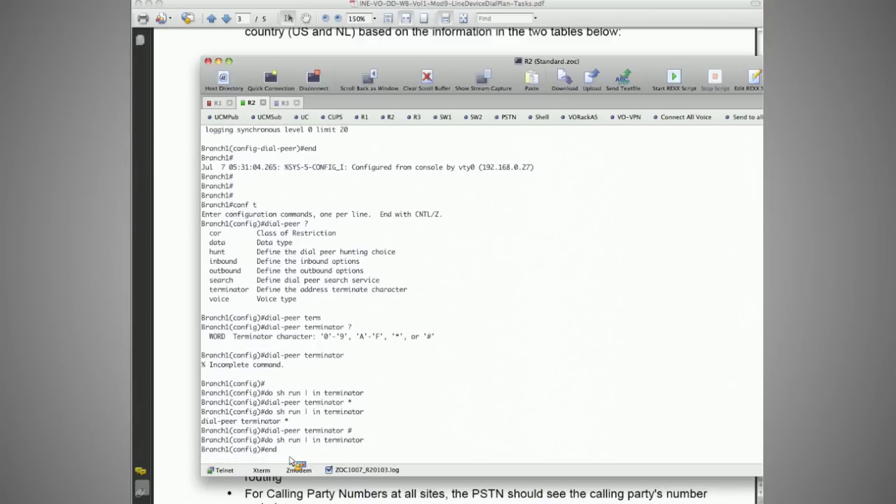
pyautogui.write('wr')
pyautogui.press('Return')
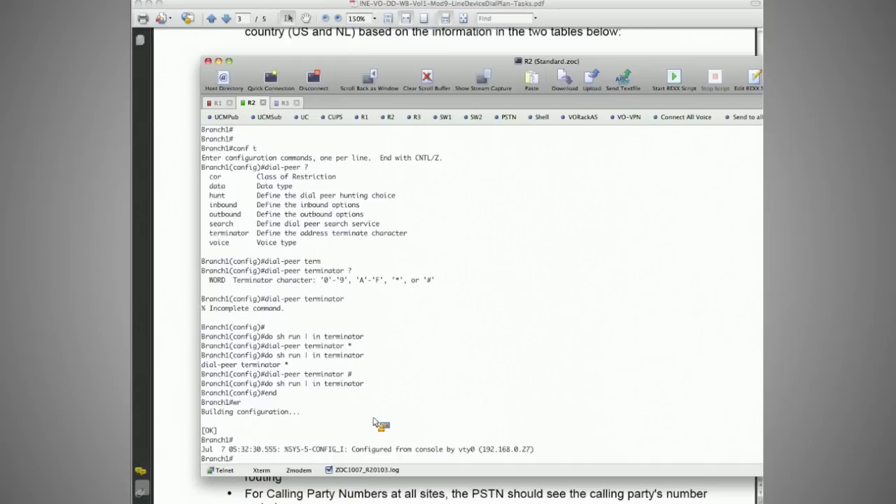
# Review the earlier listing of POTS dial peers 10 through 14 in the terminal history.
pyautogui.scroll(10, 374, 423)
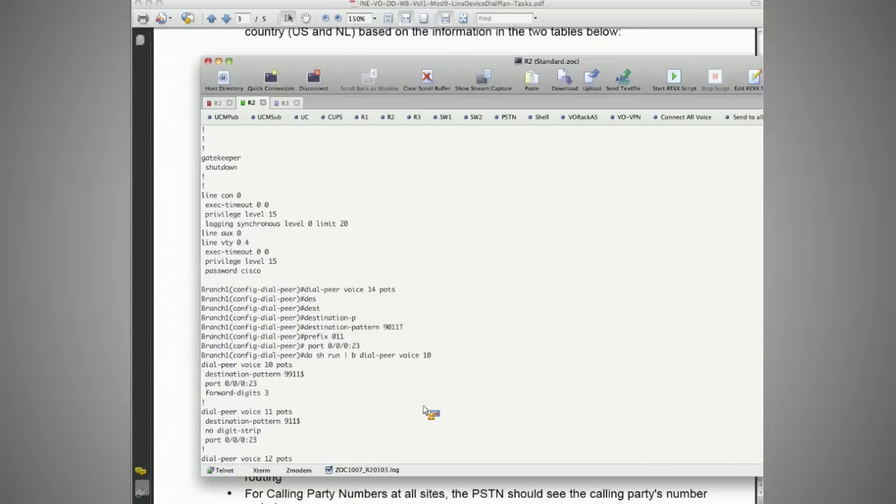
pyautogui.moveTo(423, 409); pyautogui.dragTo(280, 421)
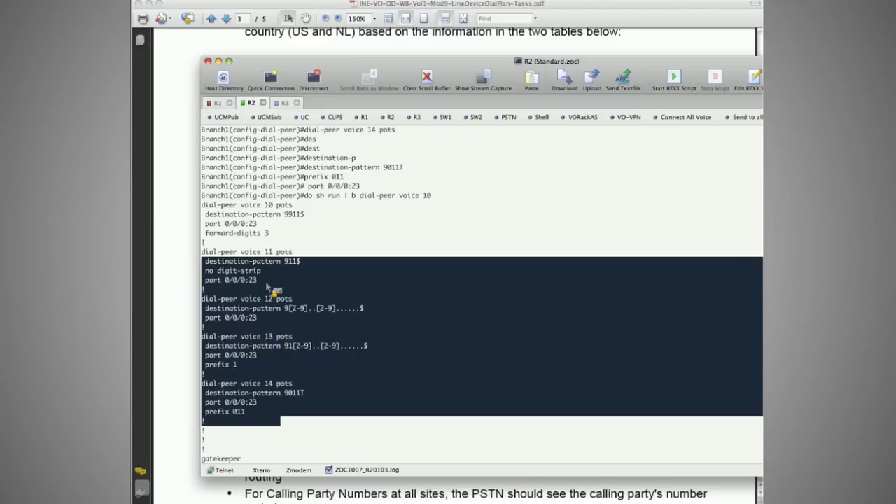
pyautogui.moveTo(180, 221); pyautogui.dragTo(184, 210)
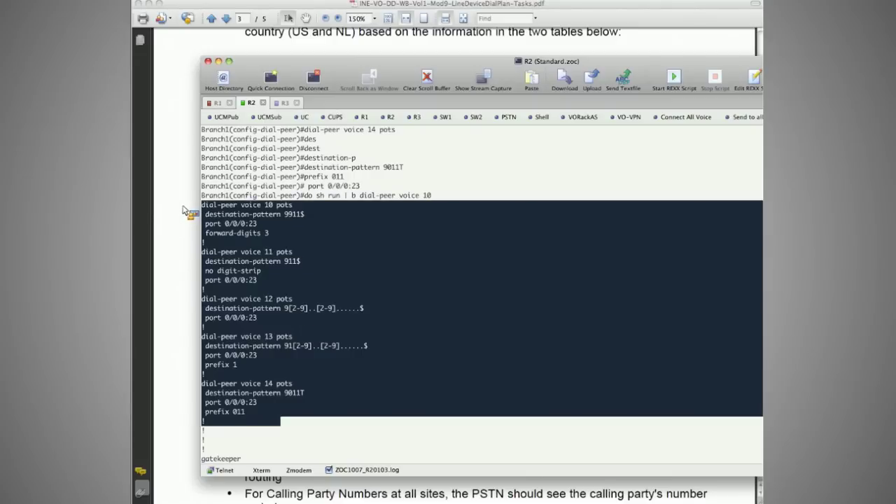
pyautogui.click(293, 273)
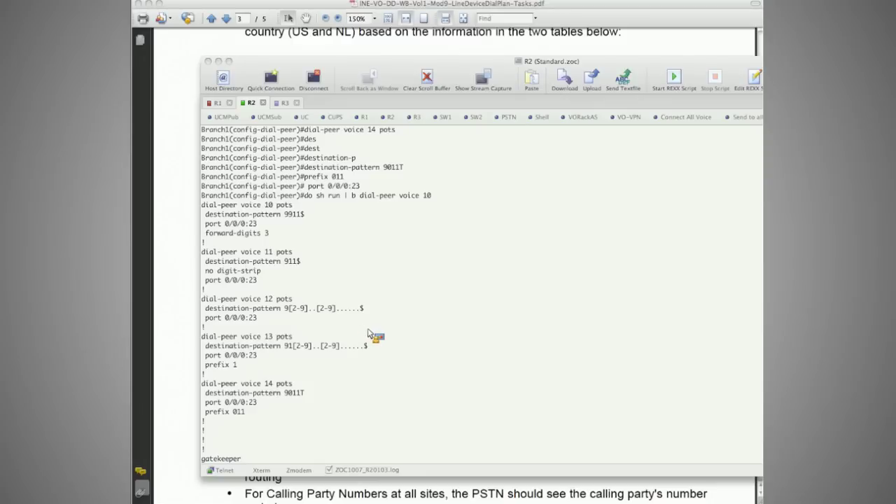
# Switch to Cisco Unified CM Administration and start a new called party transformation pattern.
pyautogui.press('super+Tab')
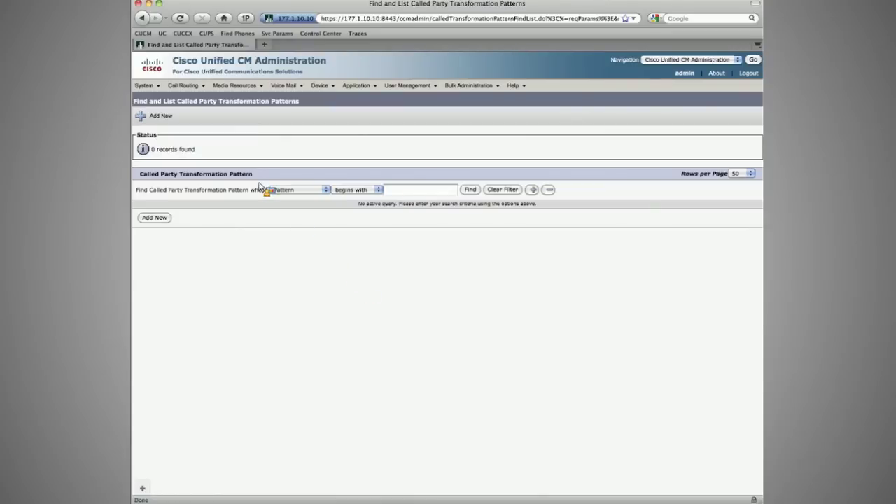
pyautogui.click(183, 86)
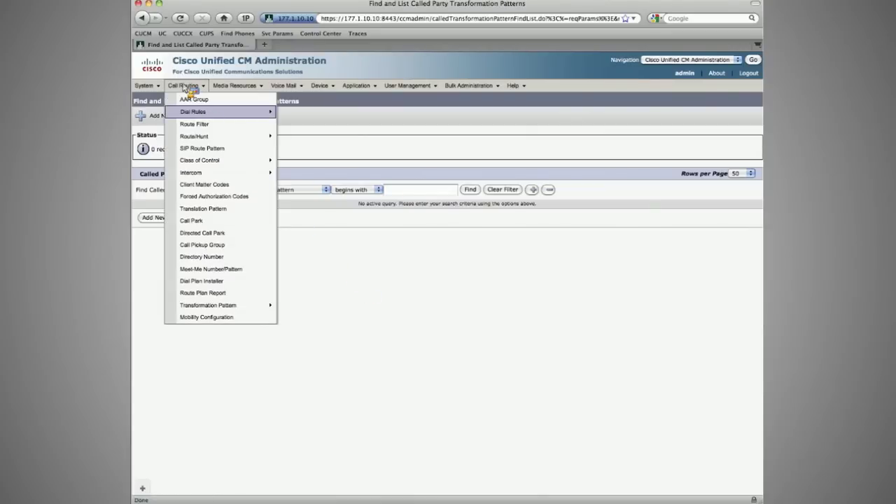
pyautogui.moveTo(210, 305)
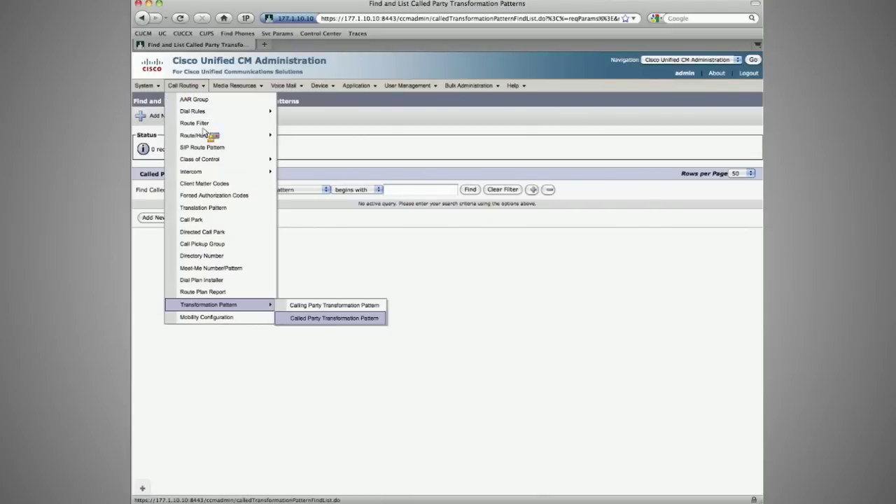
pyautogui.click(284, 317)
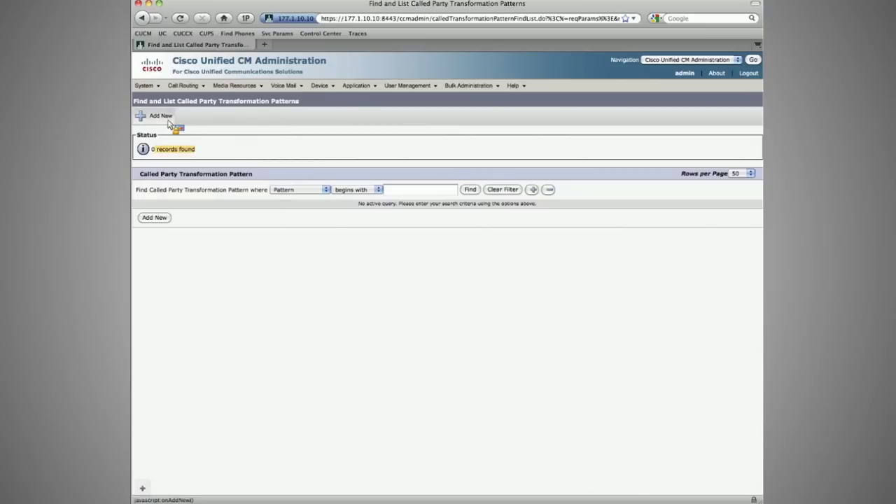
pyautogui.click(161, 116)
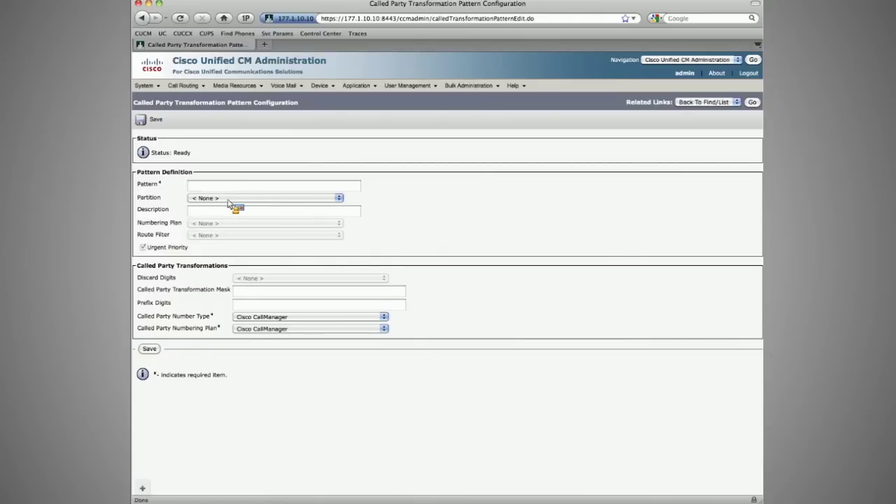
# Assign the new called party transformation pattern to partition PT_CdPTP-CorpHQ-GW and enter 9.! as its pattern.
pyautogui.click(227, 201)
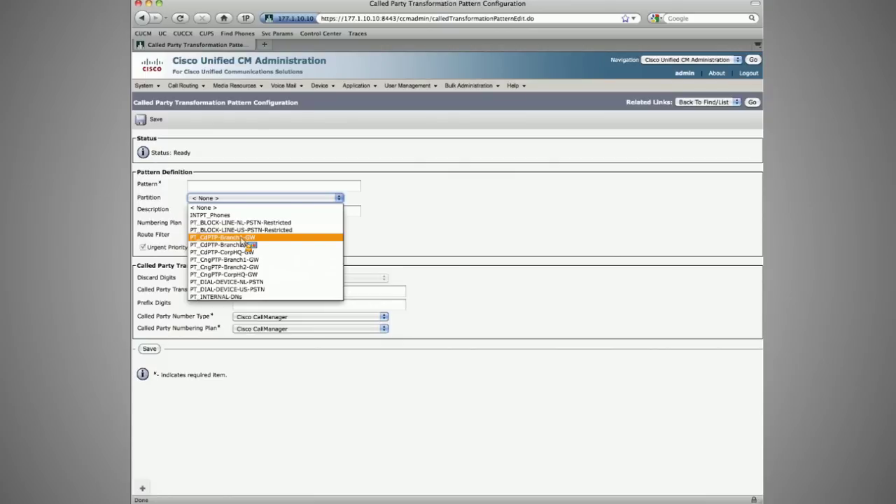
pyautogui.click(295, 160)
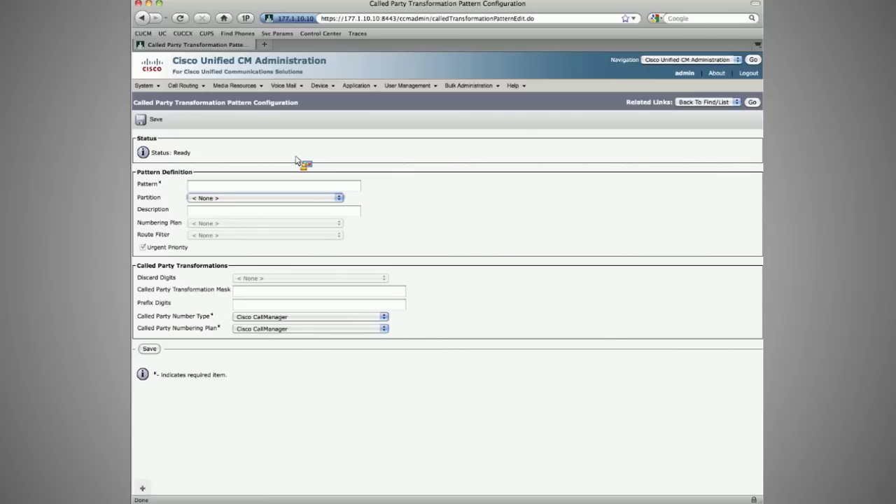
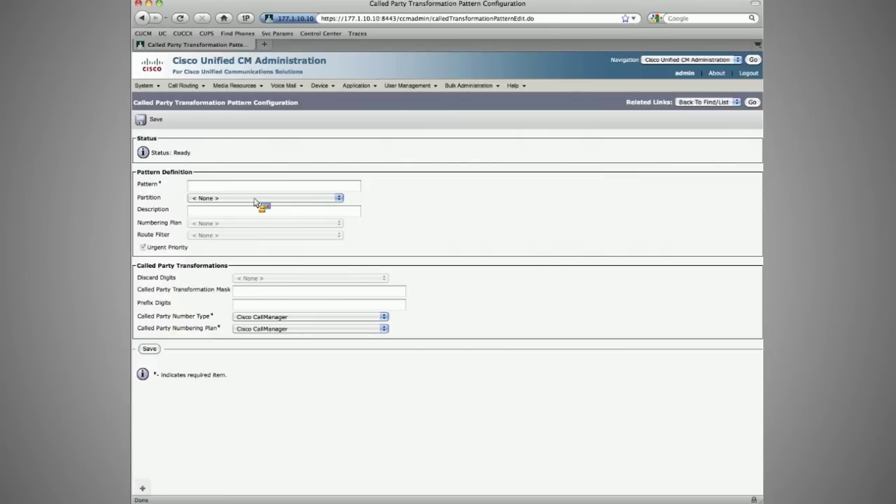
pyautogui.click(255, 198)
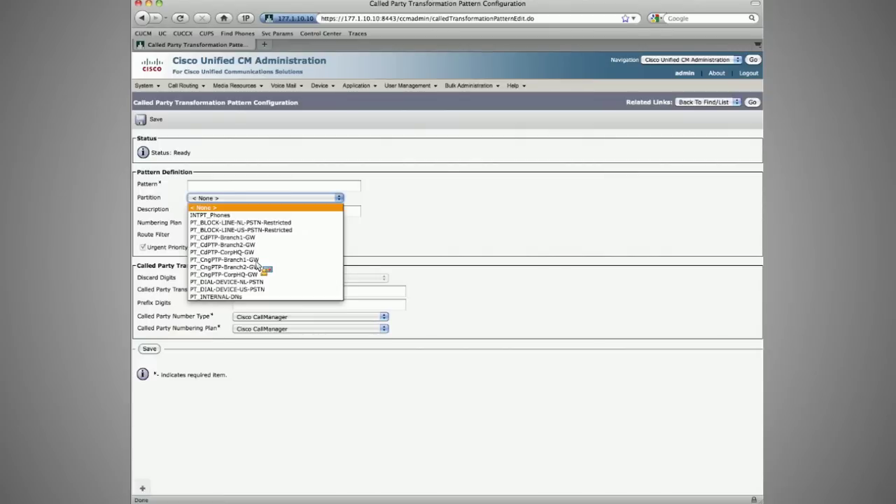
pyautogui.click(242, 252)
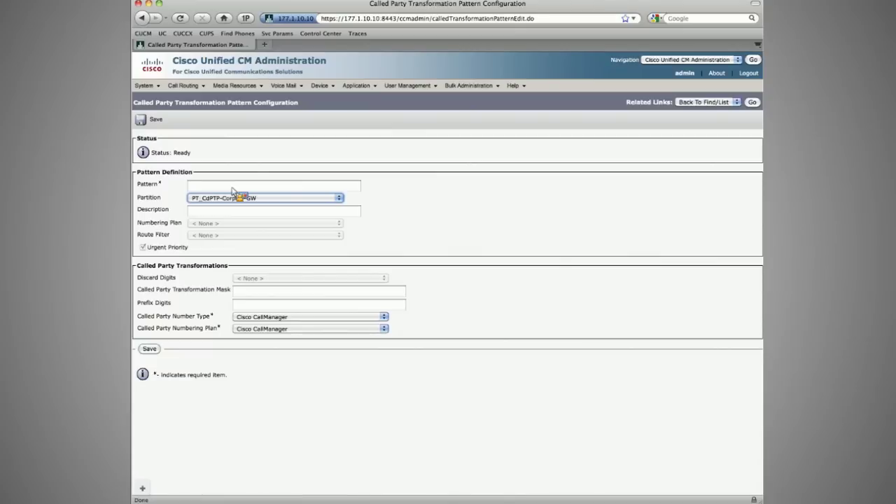
pyautogui.click(232, 186)
pyautogui.write('9')
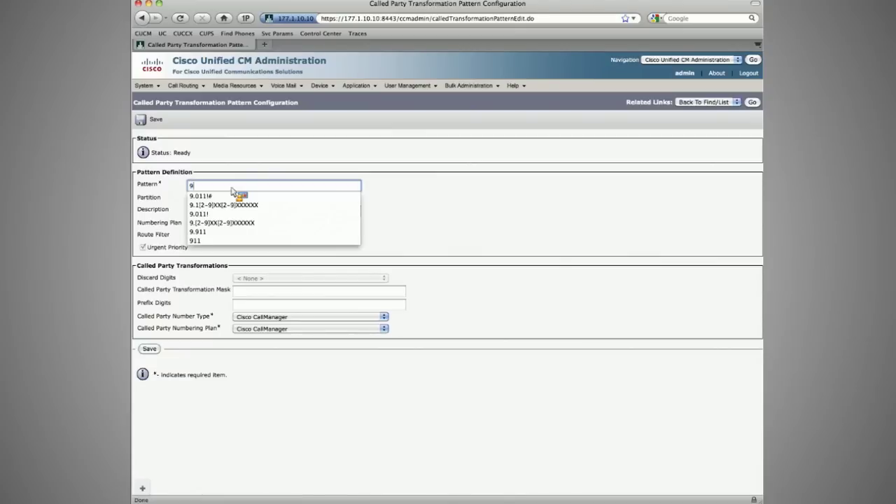
pyautogui.write('.')
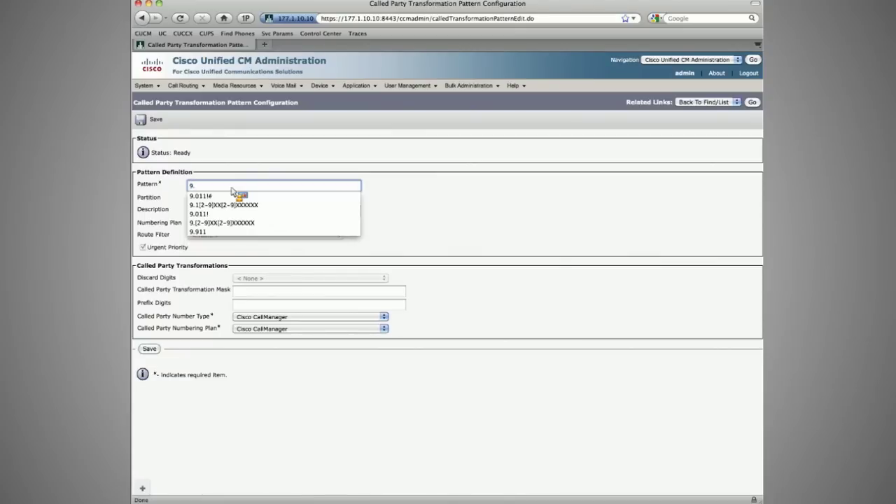
pyautogui.write('!')
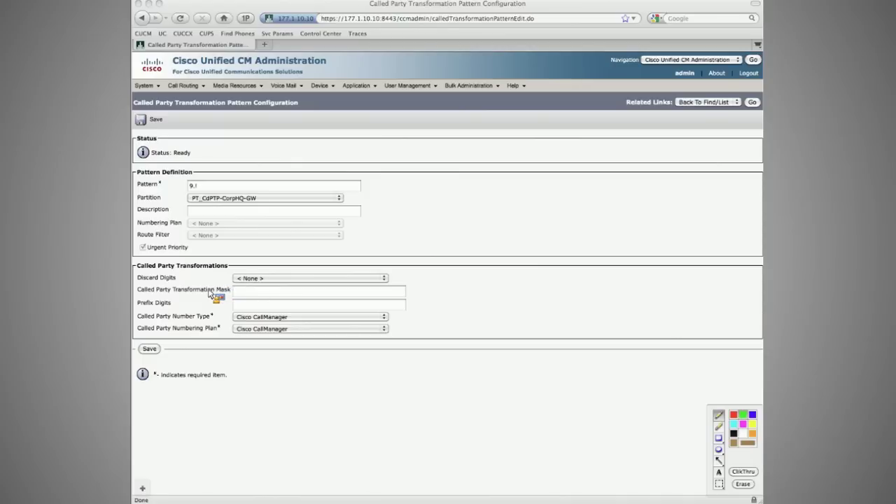
# Change the called party transformation pattern to 9.911.
pyautogui.moveTo(209, 294); pyautogui.dragTo(224, 264)
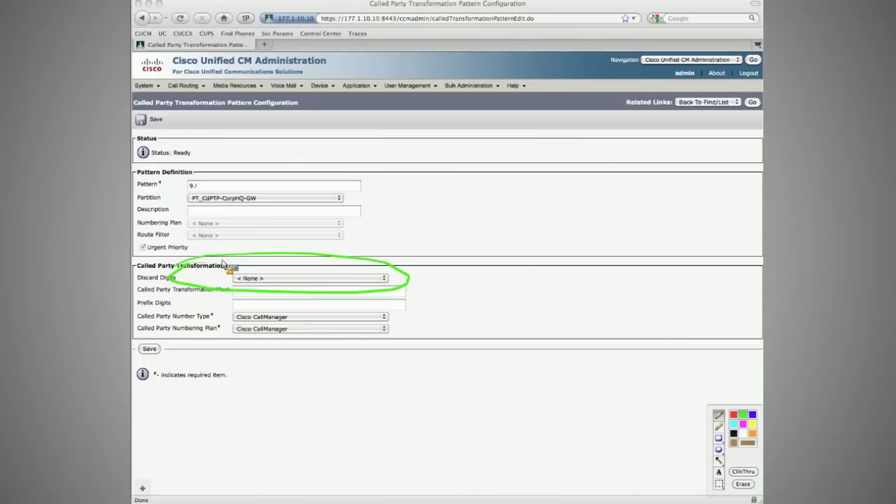
pyautogui.click(742, 471)
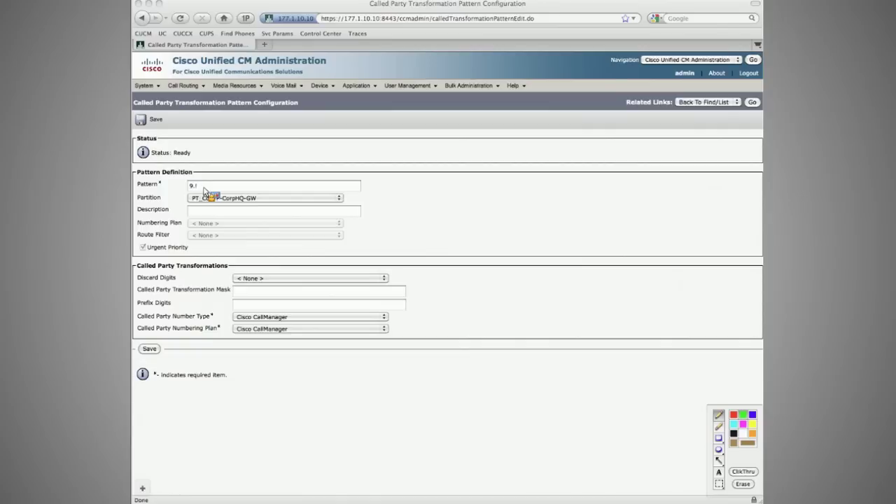
pyautogui.click(203, 188)
pyautogui.press('BackSpace')
pyautogui.press('BackSpace')
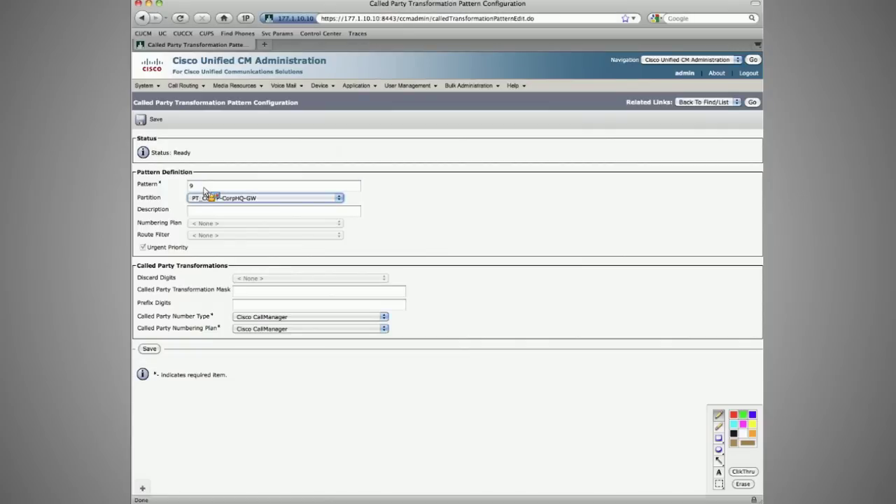
pyautogui.click(749, 470)
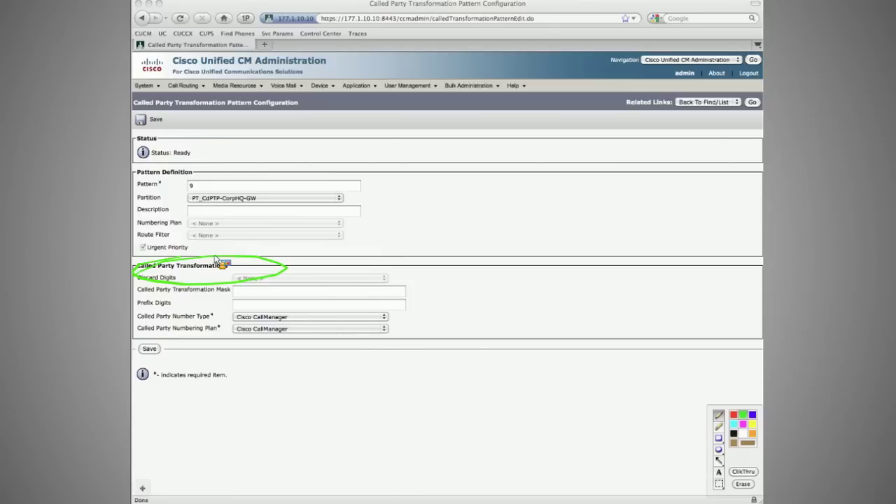
pyautogui.moveTo(205, 182); pyautogui.dragTo(208, 179)
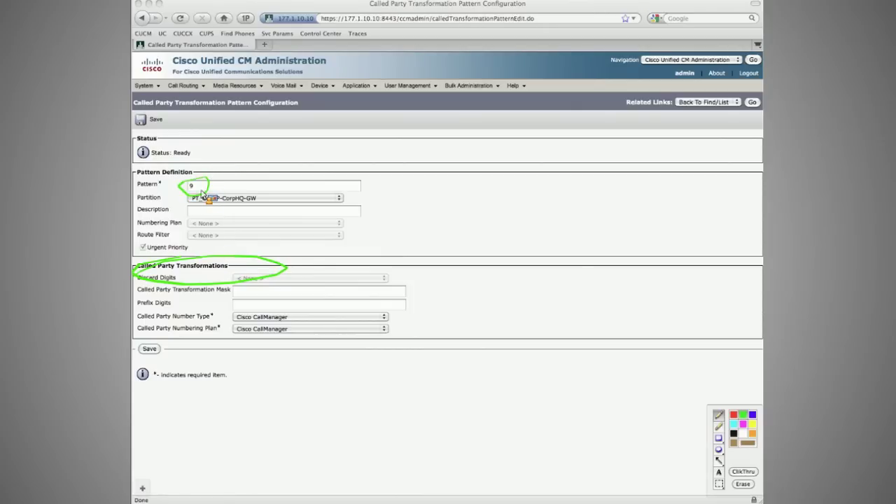
pyautogui.click(202, 189)
pyautogui.write('.')
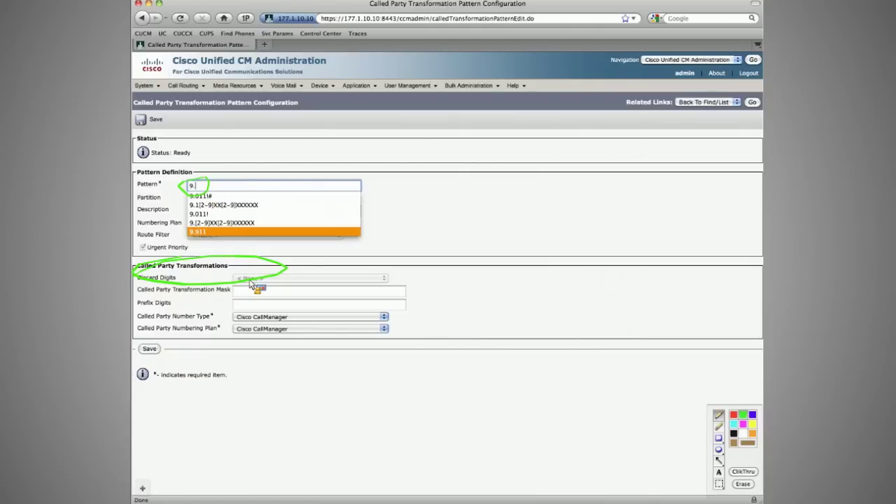
pyautogui.press('Return')
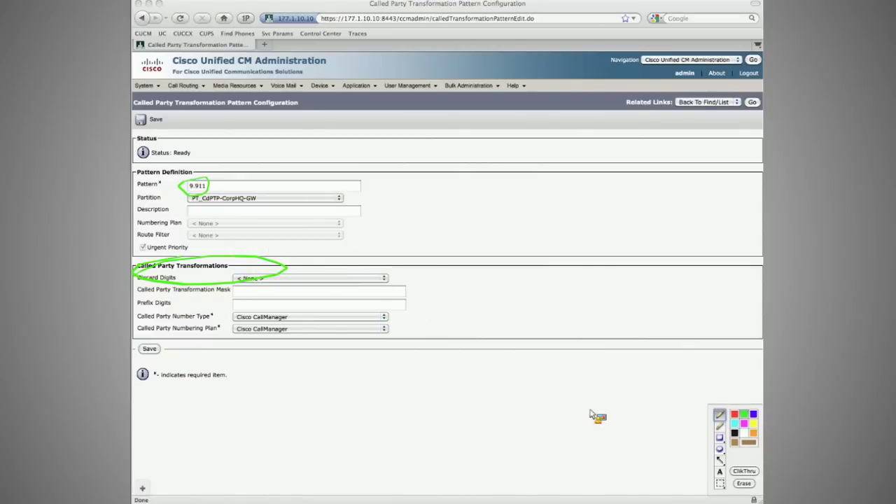
pyautogui.click(749, 490)
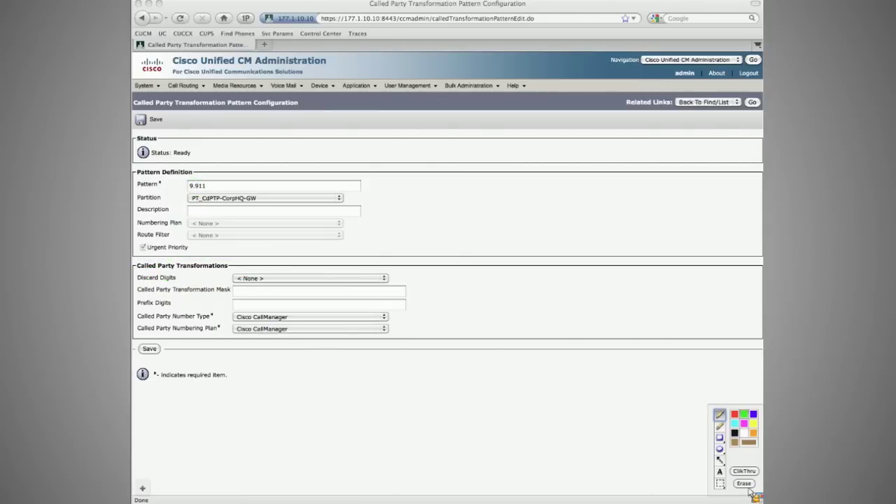
pyautogui.click(691, 437)
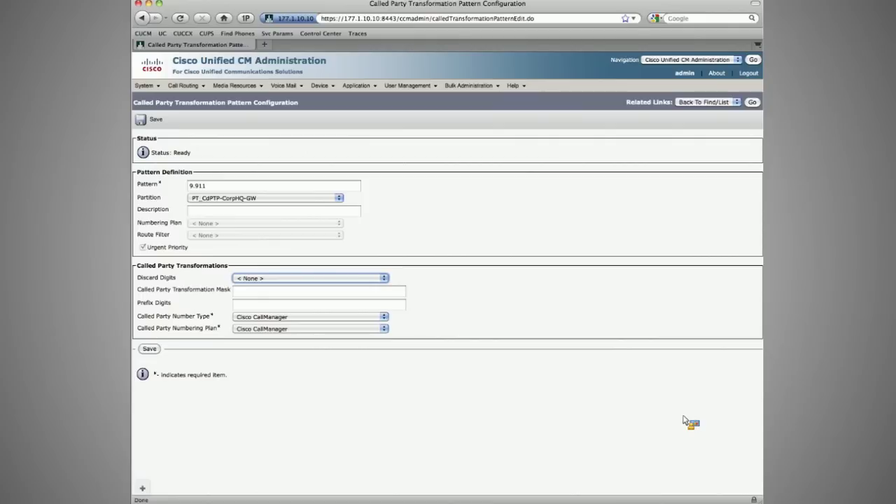
# Examine the available Discard Digits options, including the 11/10D->7D, PreAt, PreDot and Trailing-# variants, without choosing one.
pyautogui.click(369, 281)
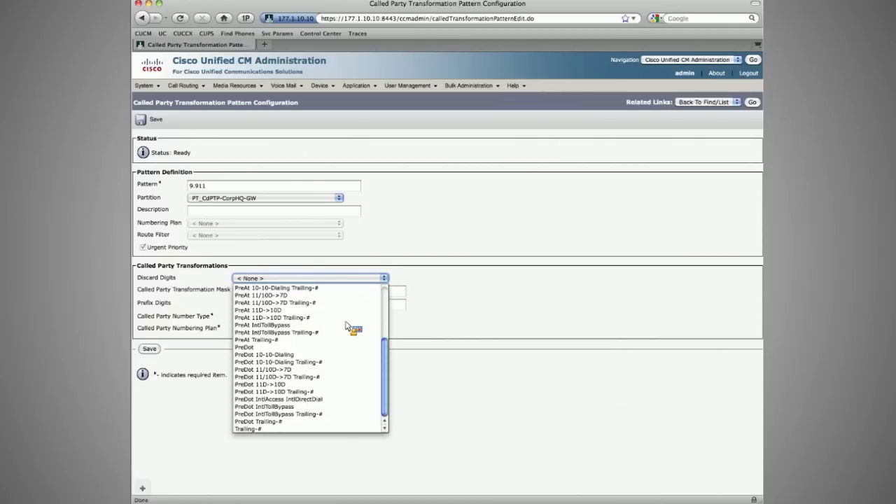
pyautogui.scroll(5, 332, 336)
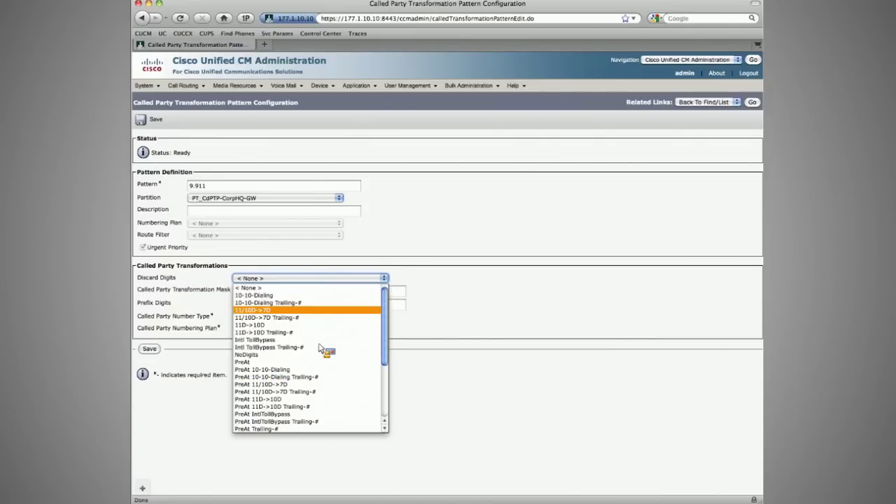
pyautogui.press('Down')
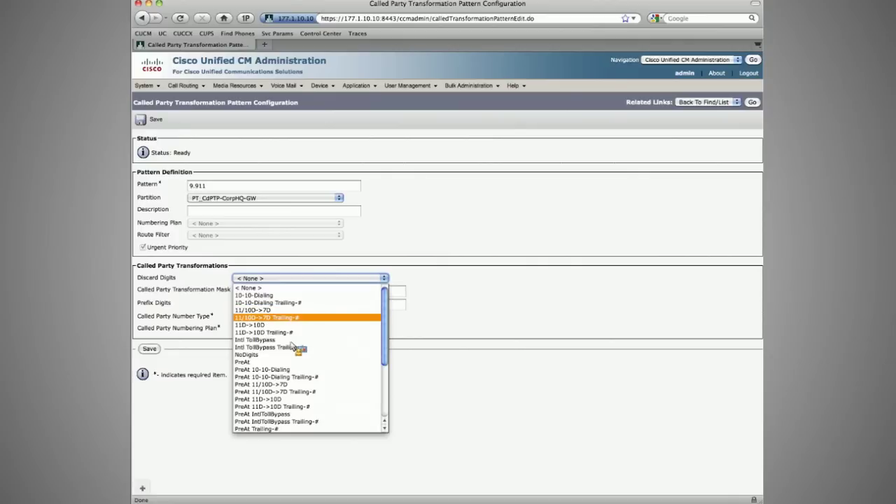
pyautogui.press('Up')
pyautogui.press('Up')
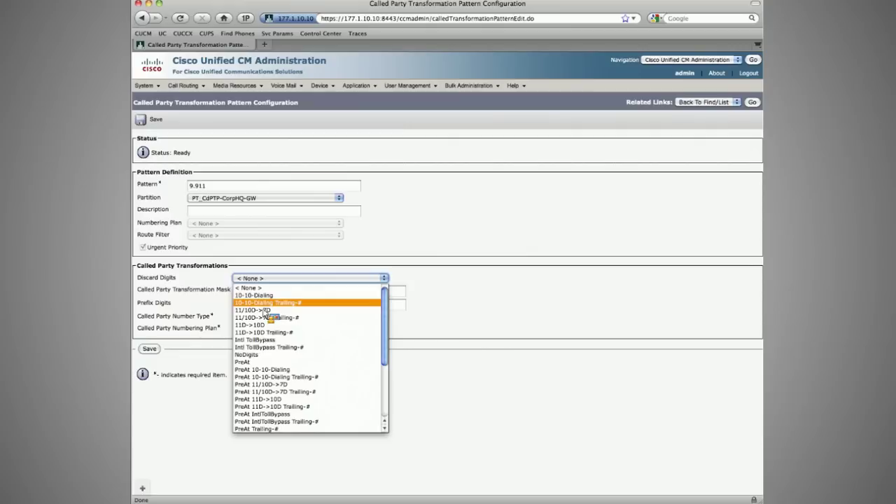
pyautogui.press('Down')
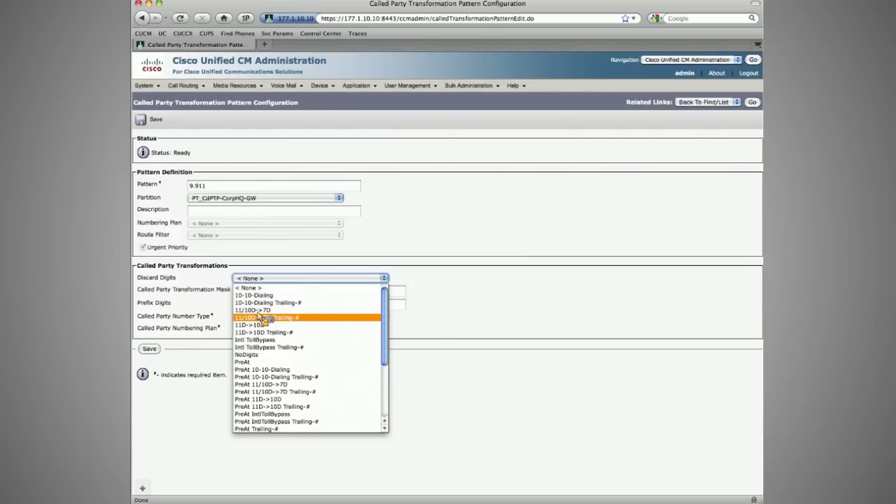
pyautogui.press('Up')
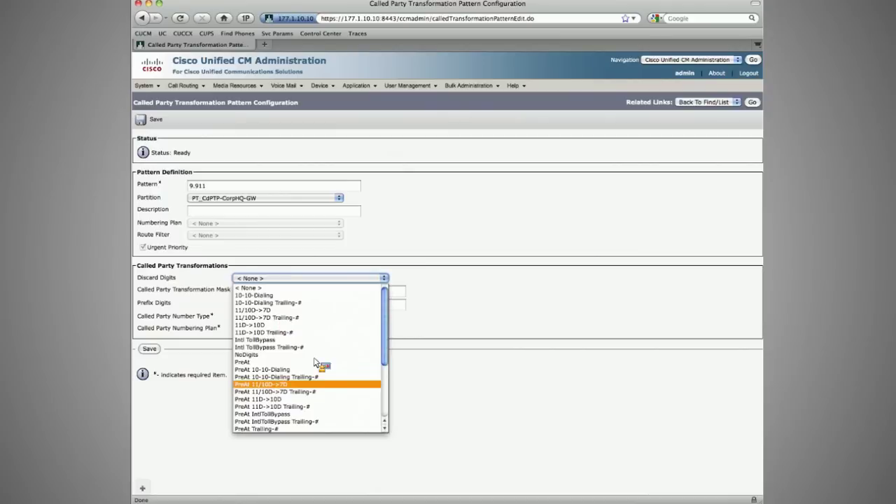
pyautogui.press('Up')
pyautogui.press('Up')
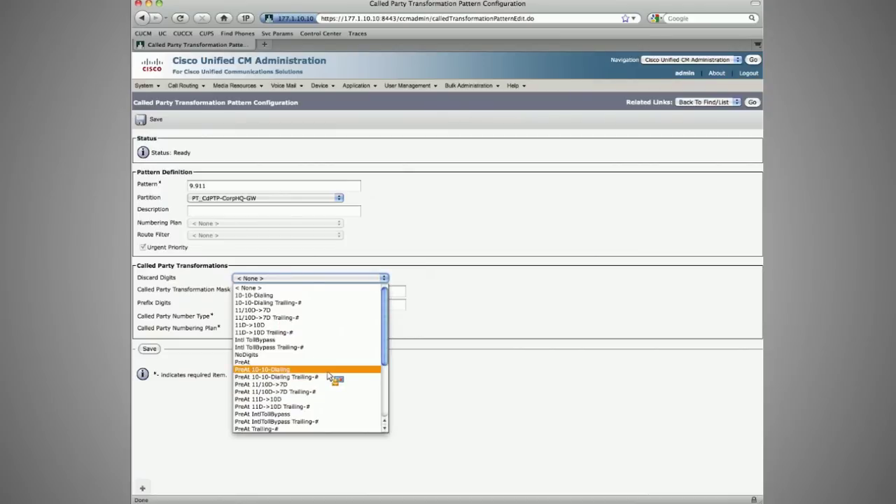
pyautogui.press('Up')
pyautogui.press('Up')
pyautogui.press('Up')
pyautogui.press('Up')
pyautogui.press('Up')
pyautogui.press('Up')
pyautogui.press('Up')
pyautogui.press('Up')
pyautogui.press('Up')
pyautogui.press('Up')
pyautogui.press('Up')
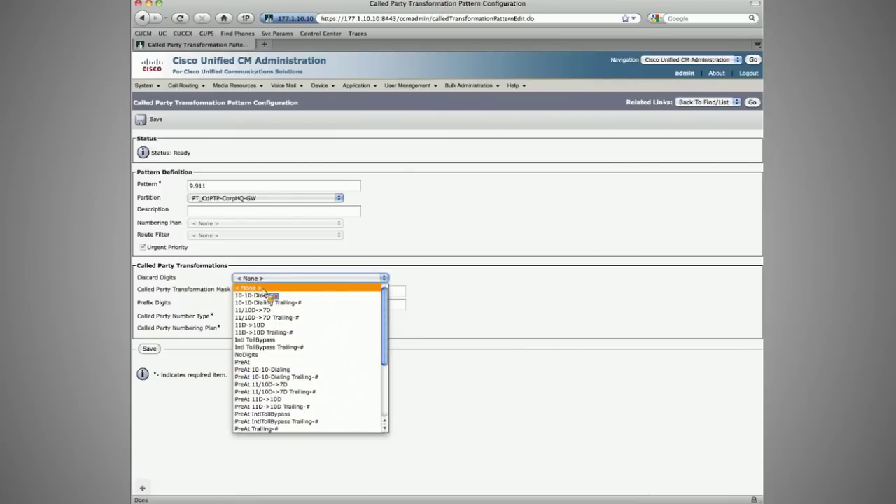
pyautogui.press('Down')
pyautogui.press('Down')
pyautogui.press('Down')
pyautogui.press('Down')
pyautogui.press('Down')
pyautogui.press('Down')
pyautogui.press('Down')
pyautogui.press('Down')
pyautogui.press('Down')
pyautogui.press('Down')
pyautogui.press('Down')
pyautogui.press('Down')
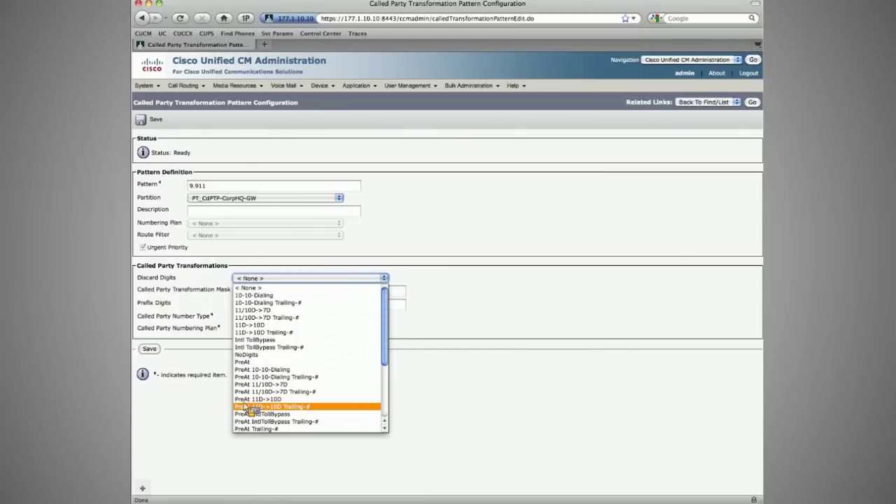
pyautogui.scroll(-3, 245, 408)
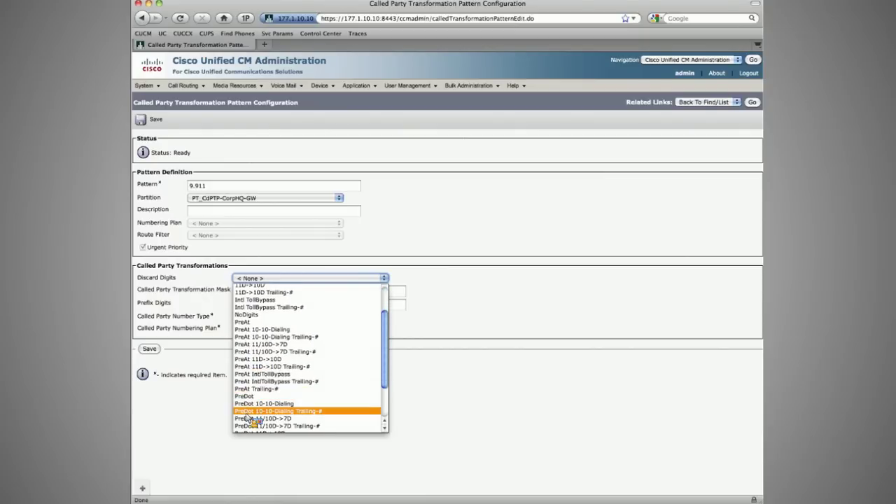
pyautogui.scroll(-3, 250, 416)
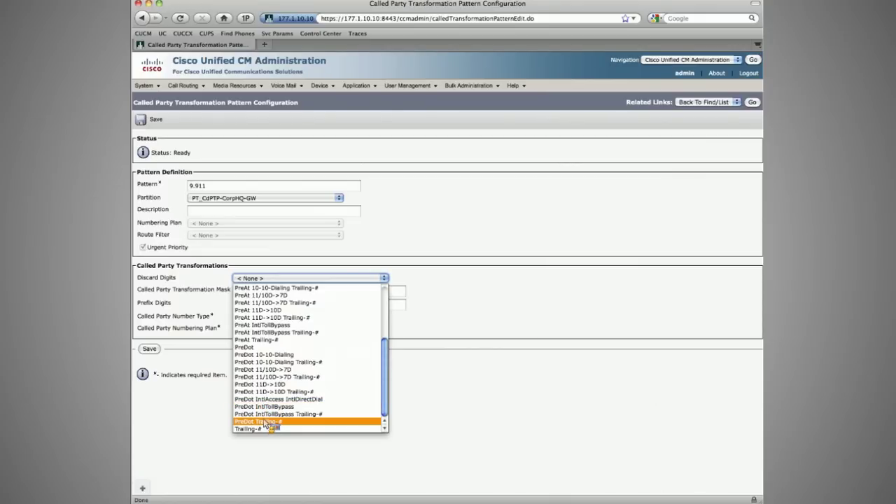
pyautogui.press('Escape')
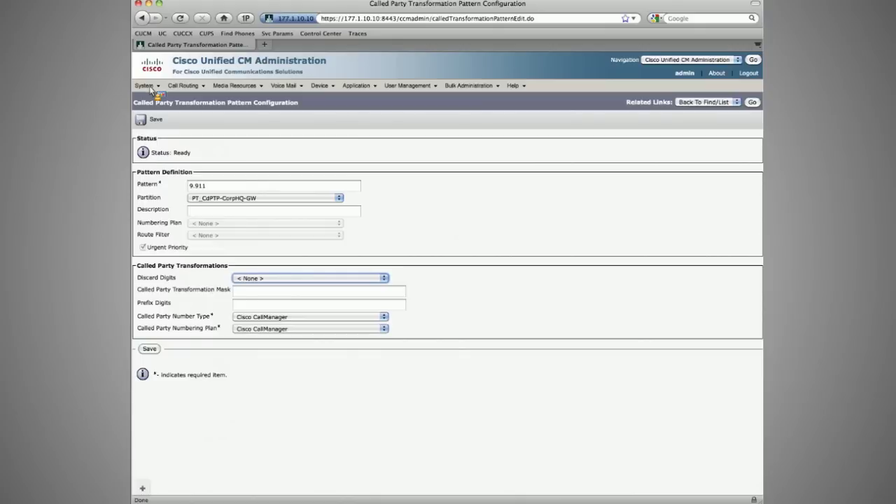
# Open Service Parameters in a separate browser tab and search the page for #.
pyautogui.moveTo(144, 85)
pyautogui.rightClick(182, 292)
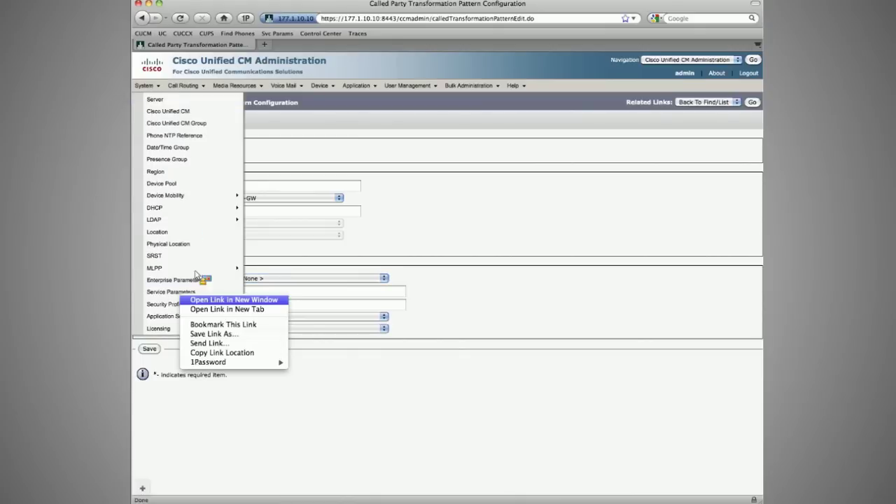
pyautogui.click(207, 310)
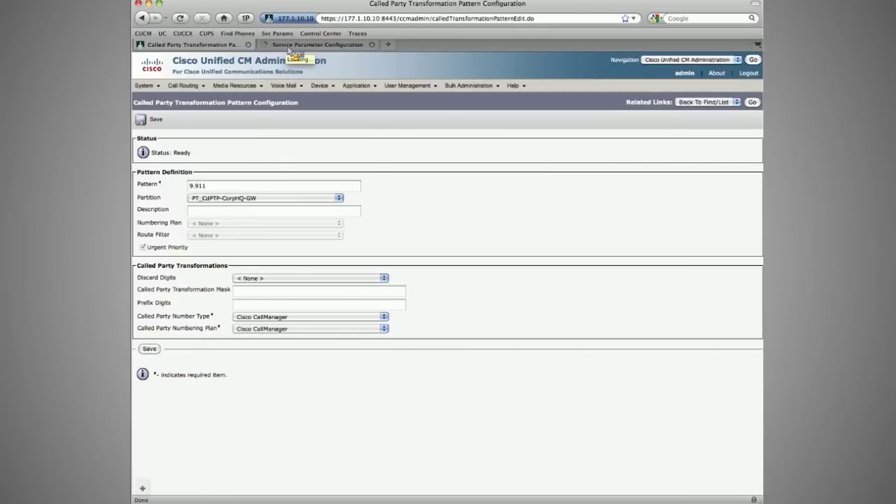
pyautogui.click(289, 46)
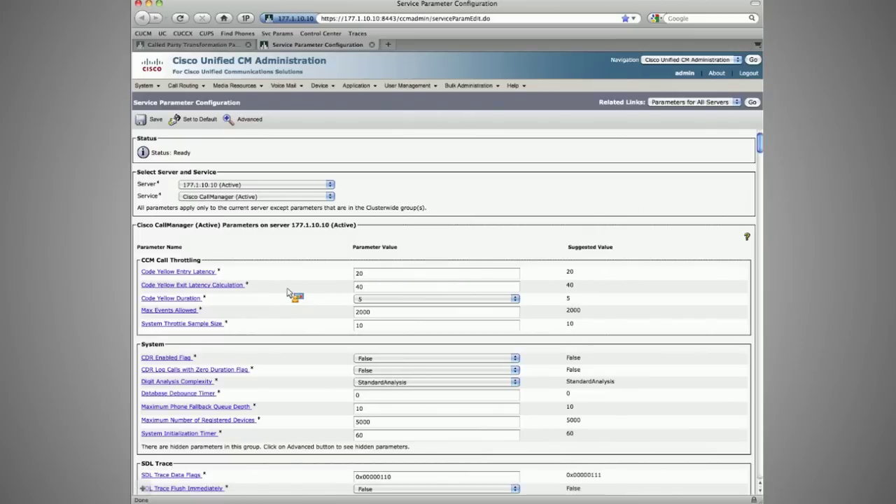
pyautogui.press('super+f')
pyautogui.write('#')
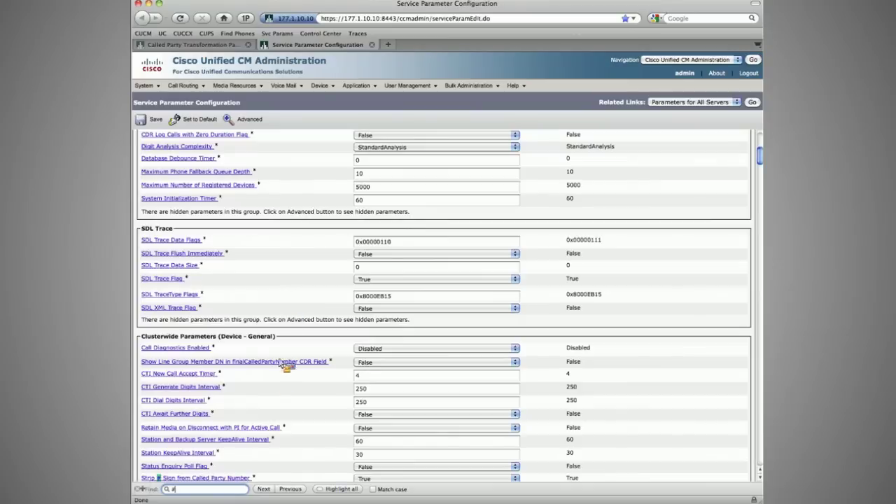
pyautogui.press('Escape')
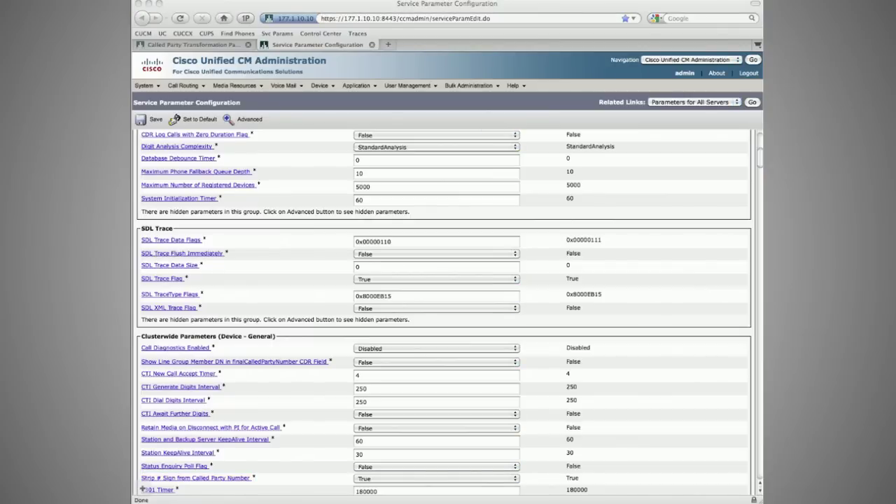
# Read the help description of the Strip # Sign from Called Party Number parameter and close the help window.
pyautogui.click(233, 478)
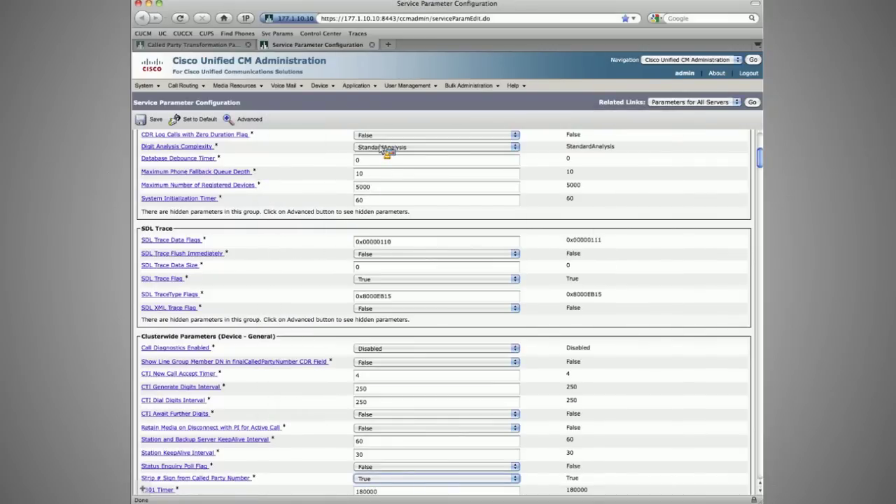
pyautogui.moveTo(390, 139); pyautogui.dragTo(530, 149)
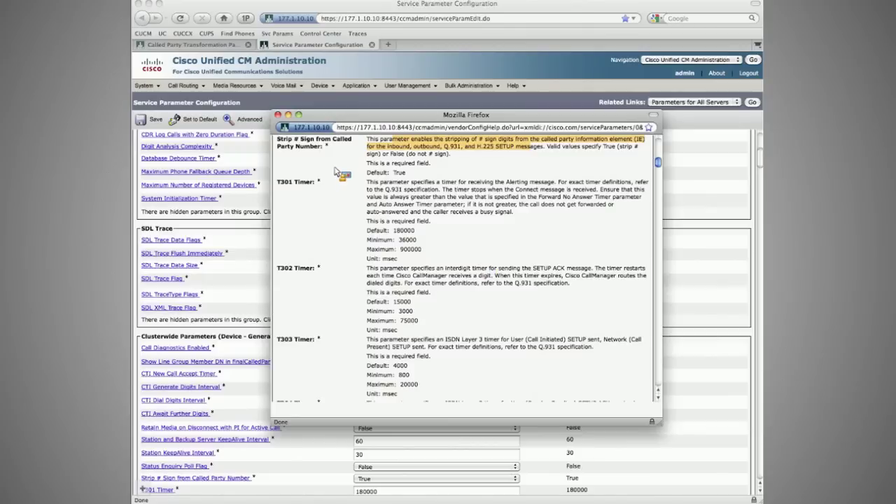
pyautogui.click(382, 164)
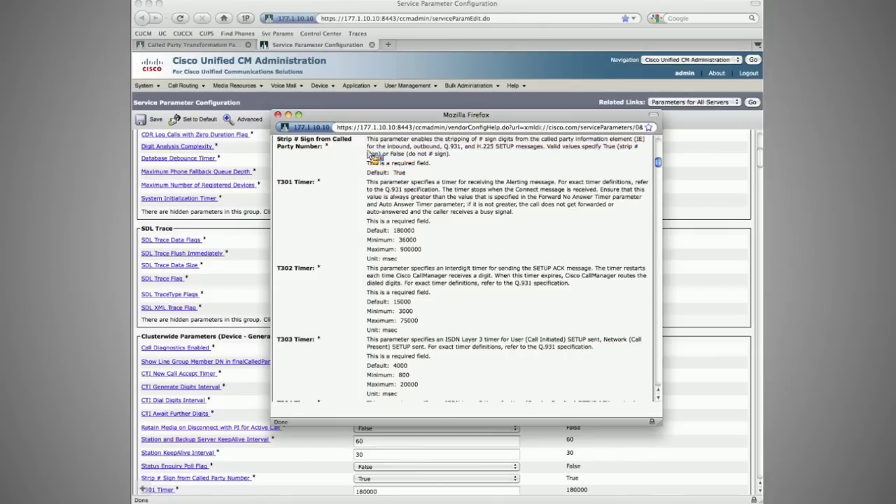
pyautogui.press('super+w')
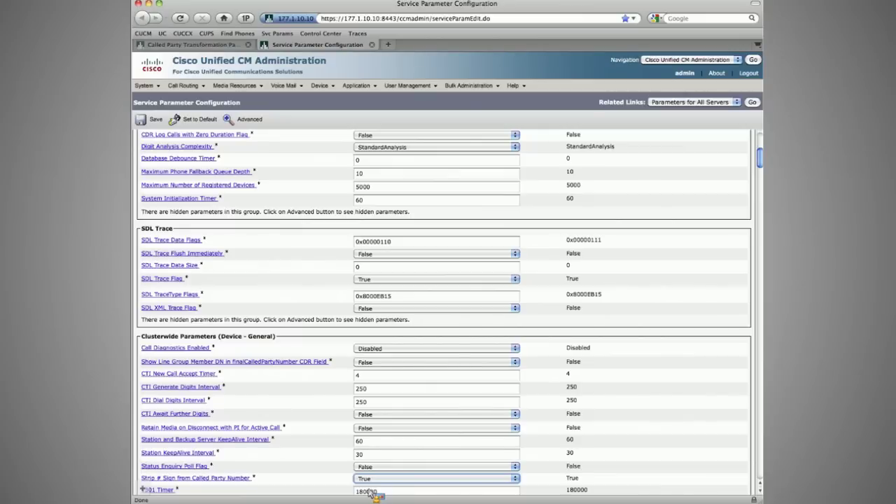
# Set the clusterwide parameter Strip # Sign from Called Party Number to False.
pyautogui.press('Down')
pyautogui.click(562, 497)
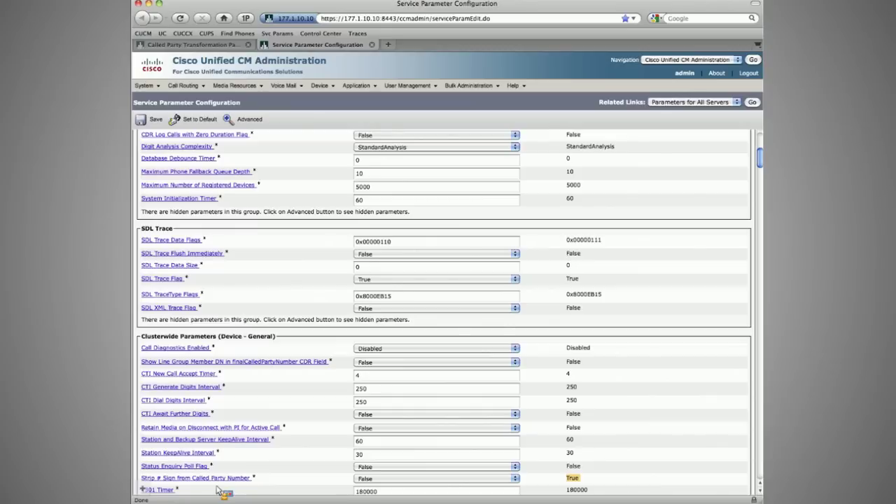
pyautogui.click(371, 479)
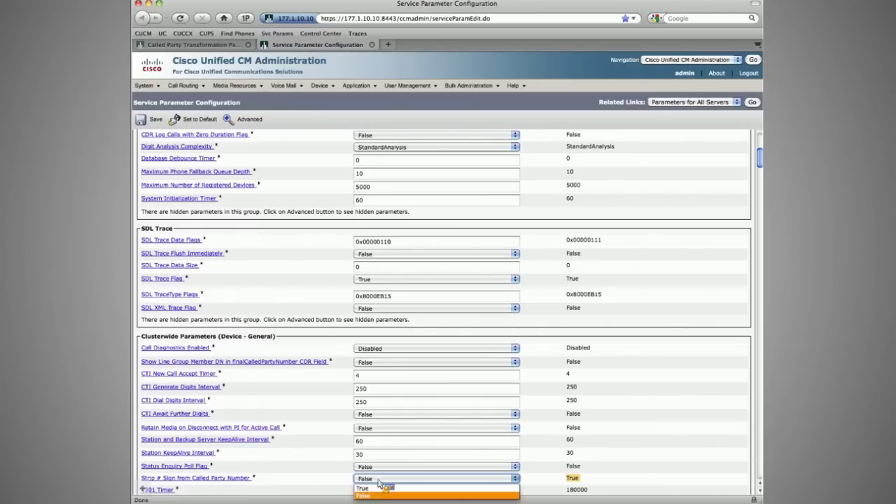
pyautogui.click(379, 481)
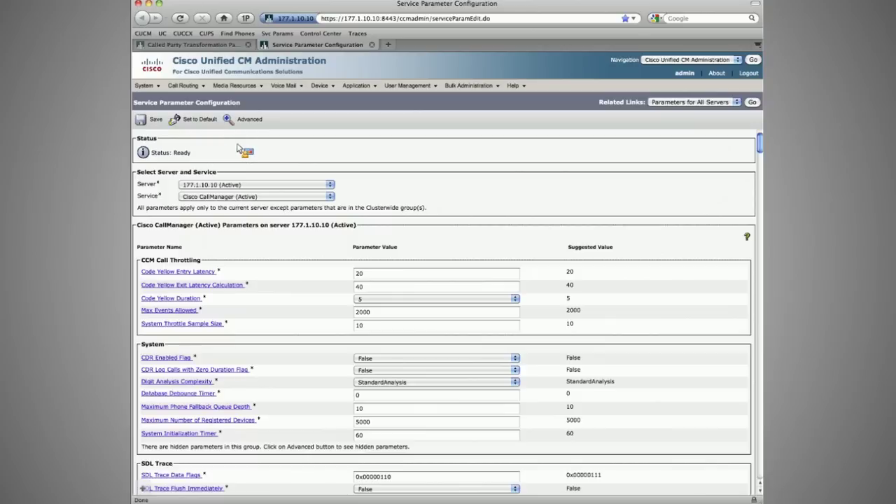
# Find the Strip # Sign from Called Party Number parameter by searching the page for #, and save the service parameters.
pyautogui.moveTo(469, 86)
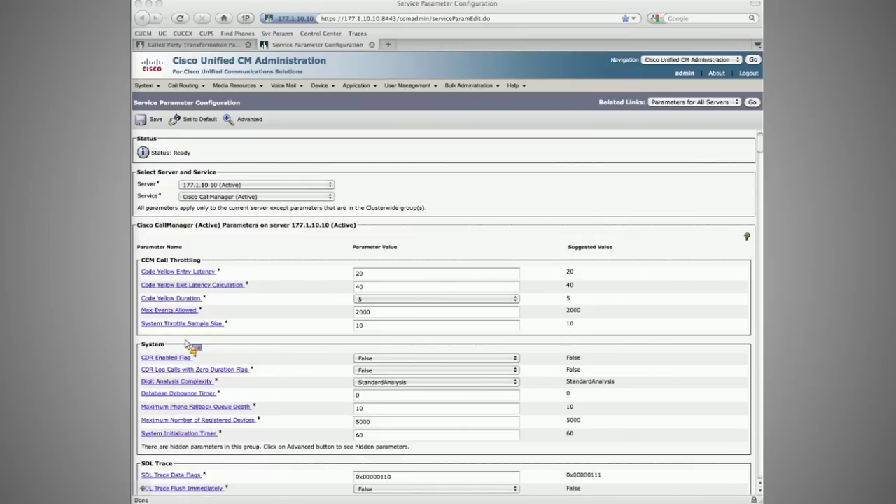
pyautogui.scroll(-15, 334, 353)
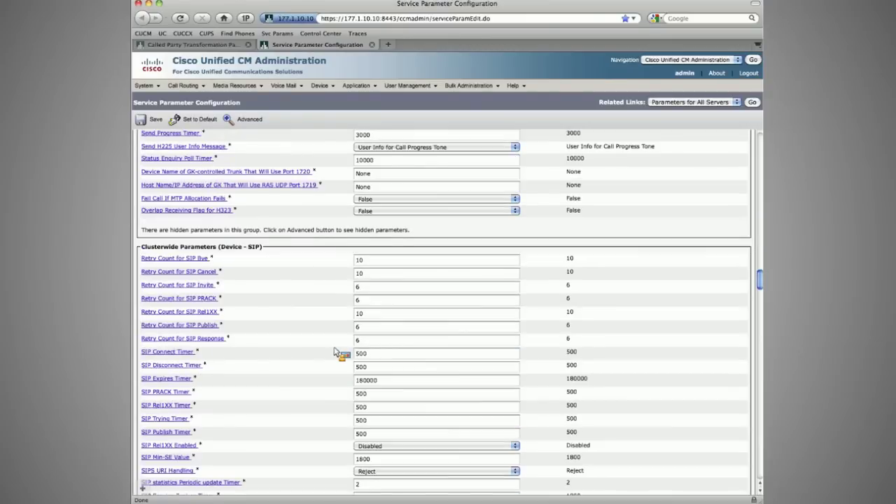
pyautogui.press('super+f')
pyautogui.write('#')
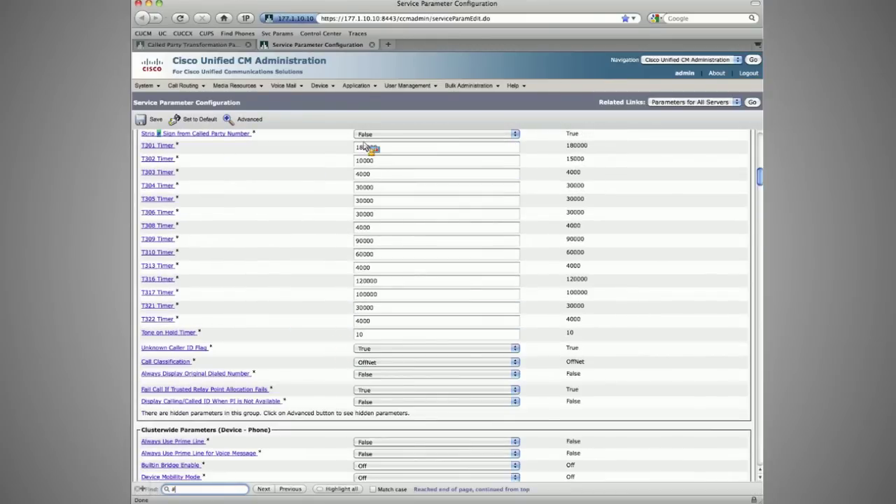
pyautogui.press('Return')
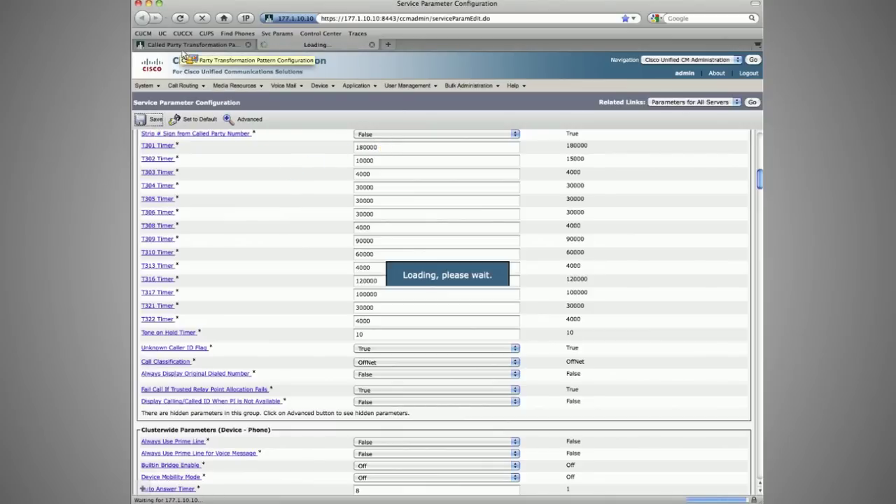
# Return to the Called Party Transformation Pattern page and set Discard Digits to PreDot Trailing-# for pattern 9.911.
pyautogui.moveTo(186, 54); pyautogui.dragTo(267, 423)
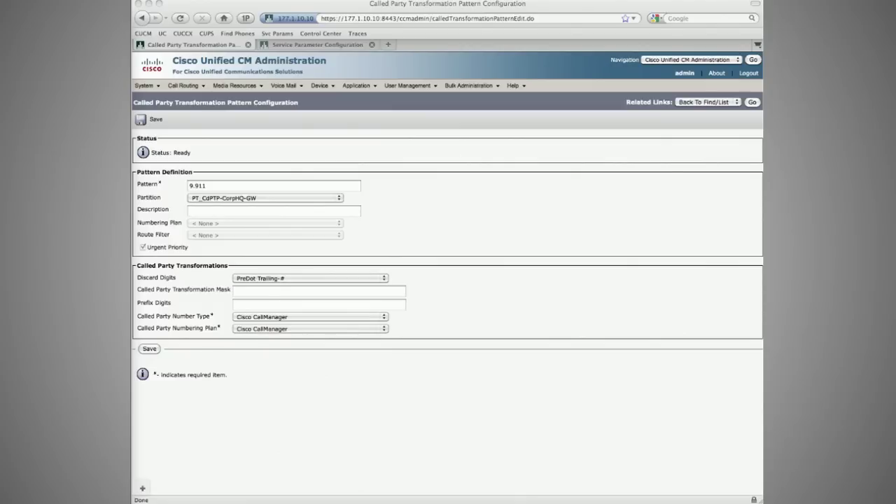
pyautogui.click(200, 182)
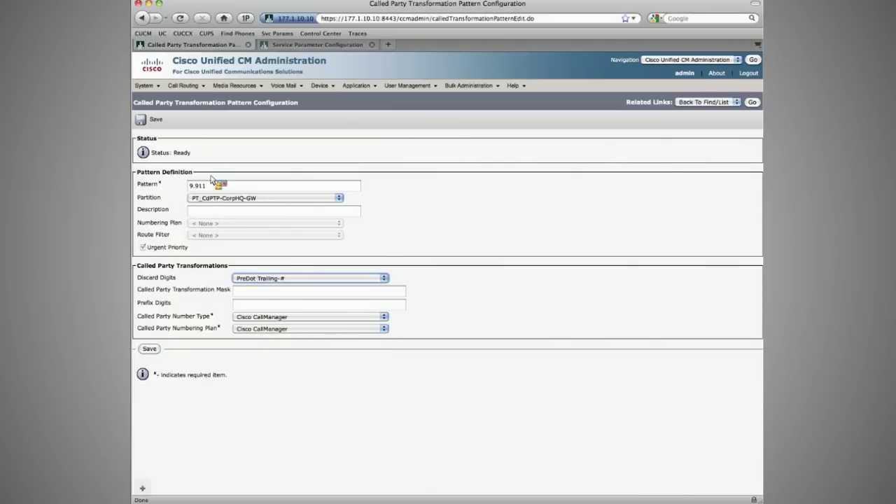
pyautogui.click(216, 188)
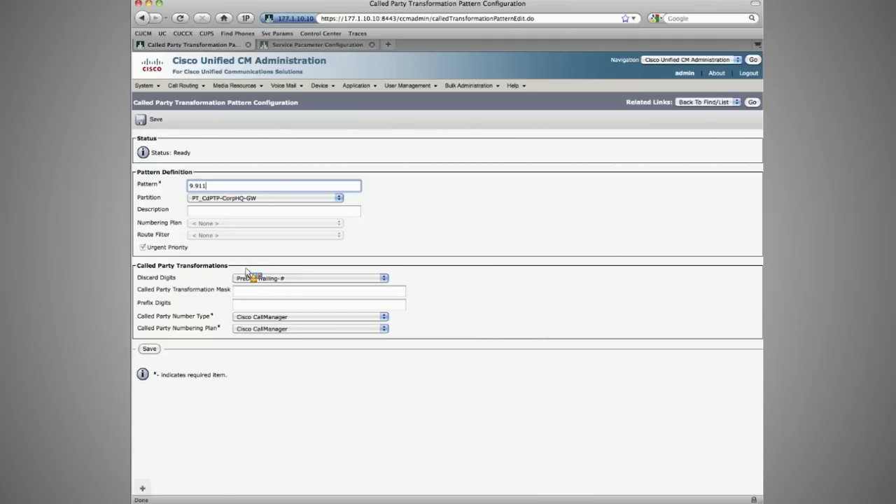
# Check the saved Strip # Sign from Called Party Number setting on the Service Parameter page and close that page.
pyautogui.click(296, 45)
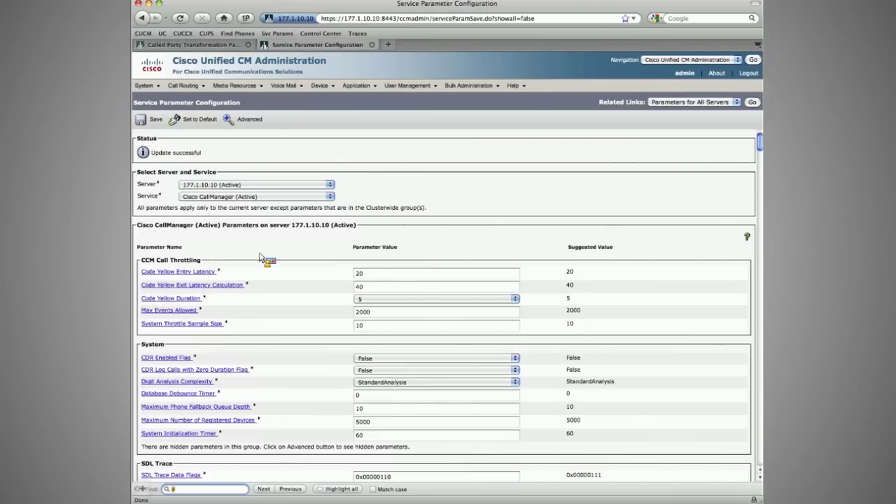
pyautogui.scroll(-5, 261, 258)
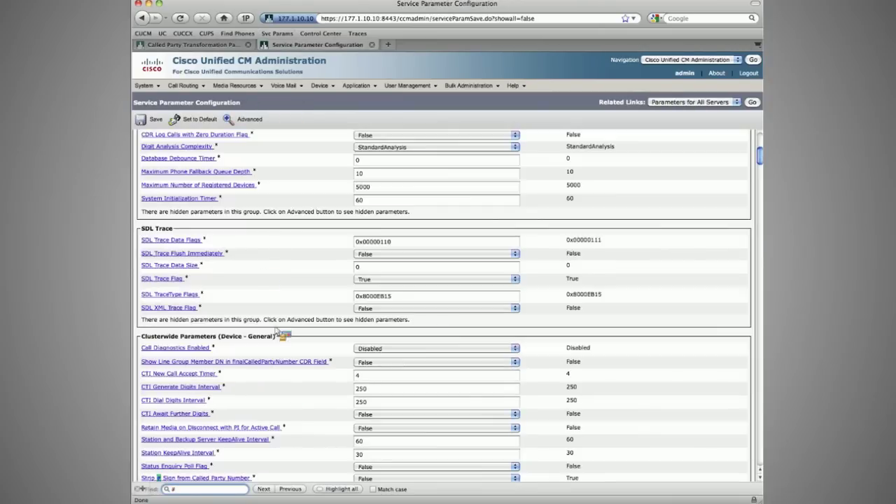
pyautogui.scroll(-1, 302, 460)
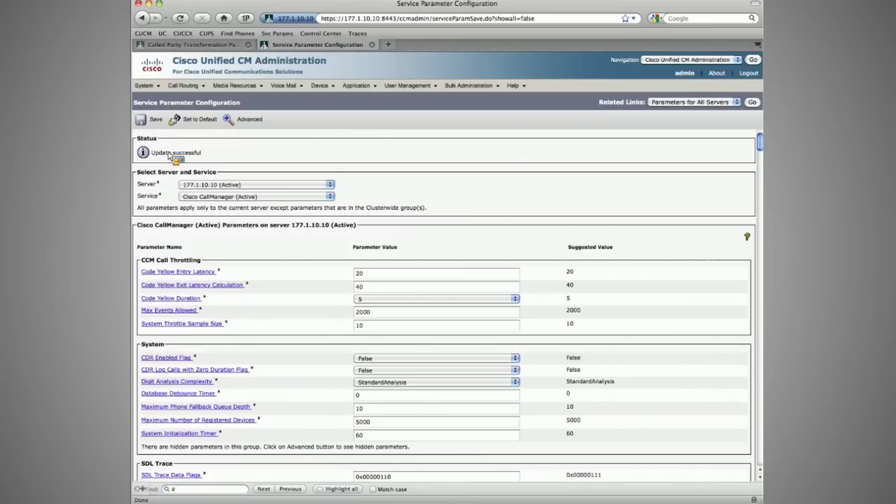
pyautogui.press('super+w')
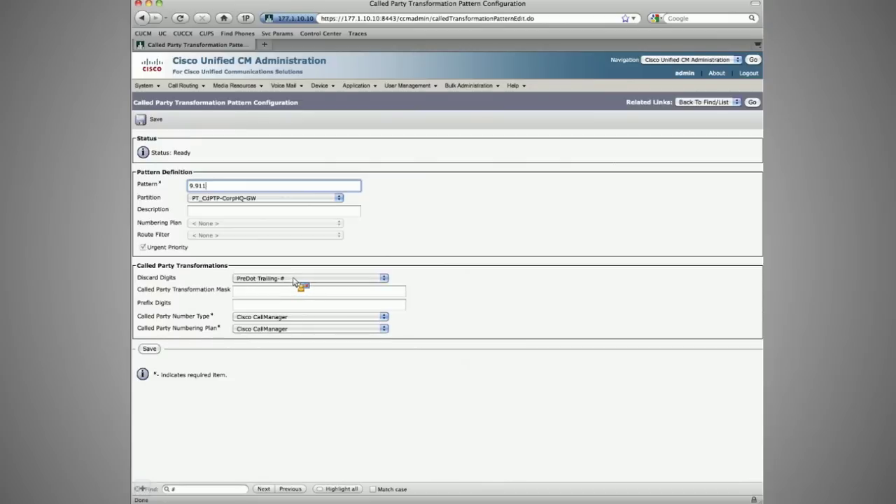
# Review the Called Party Transformations settings and save the 9.911 pattern.
pyautogui.click(144, 279)
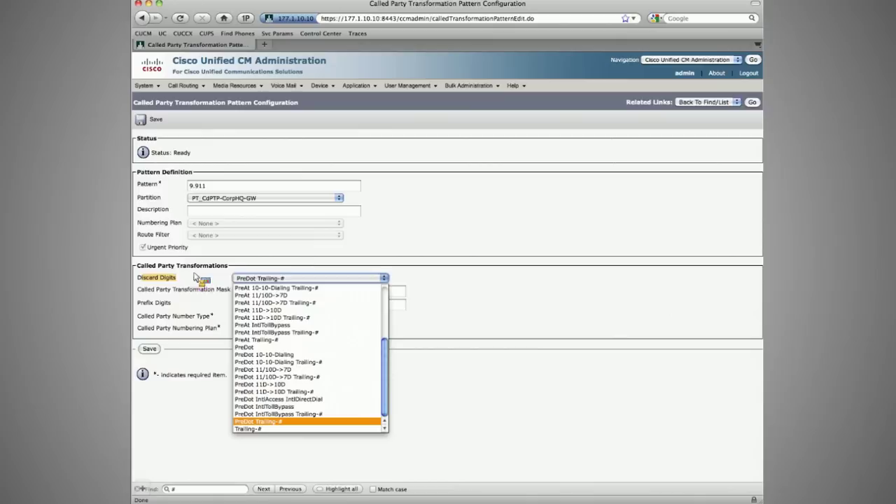
pyautogui.click(301, 268)
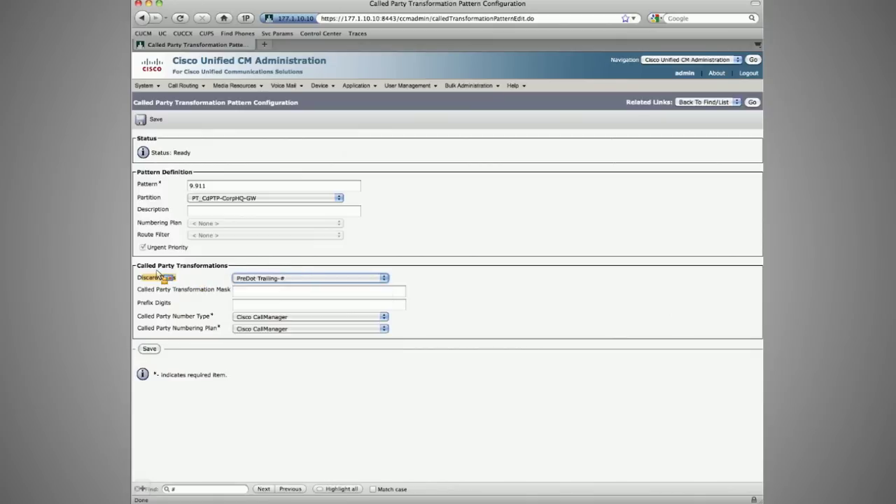
pyautogui.moveTo(148, 266); pyautogui.dragTo(231, 268)
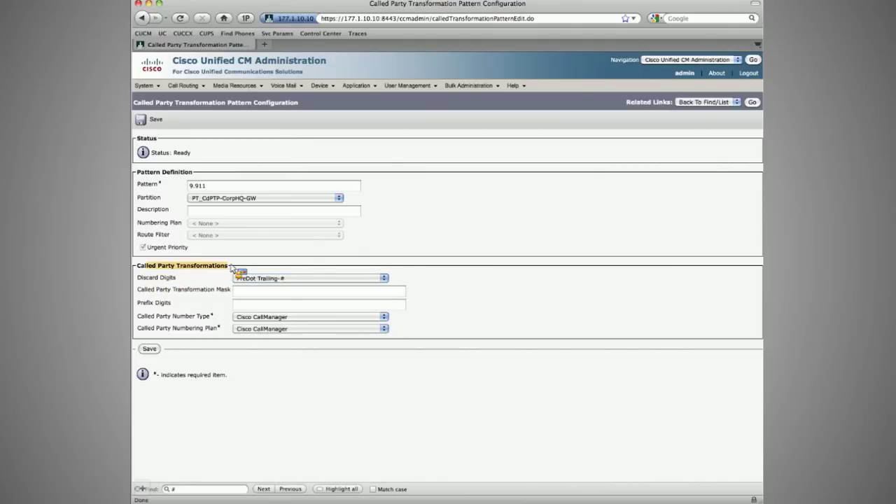
pyautogui.click(241, 265)
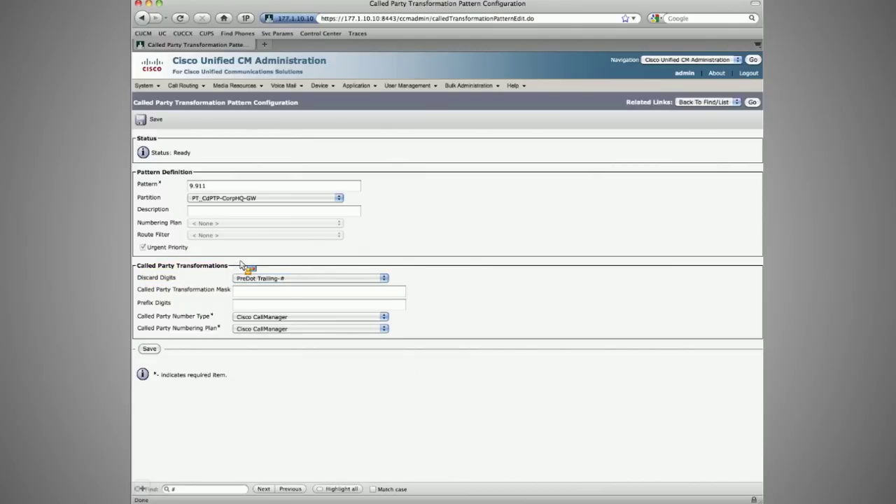
pyautogui.moveTo(143, 85)
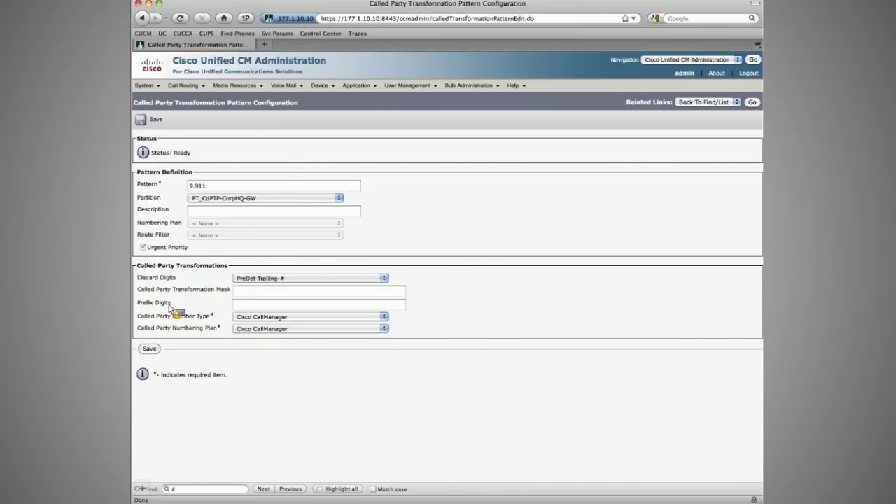
pyautogui.click(149, 129)
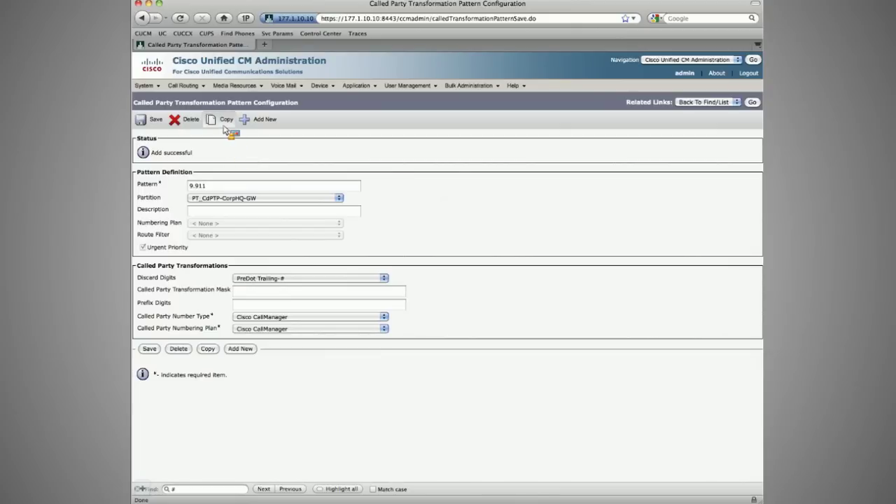
# Change the called party transformation pattern to 9.! and save it.
pyautogui.click(219, 185)
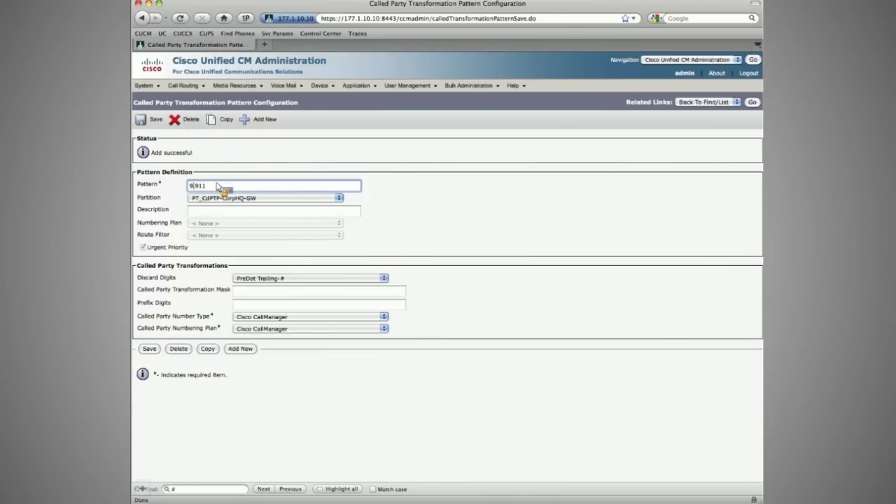
pyautogui.press('Delete')
pyautogui.press('Delete')
pyautogui.press('Delete')
pyautogui.write('.')
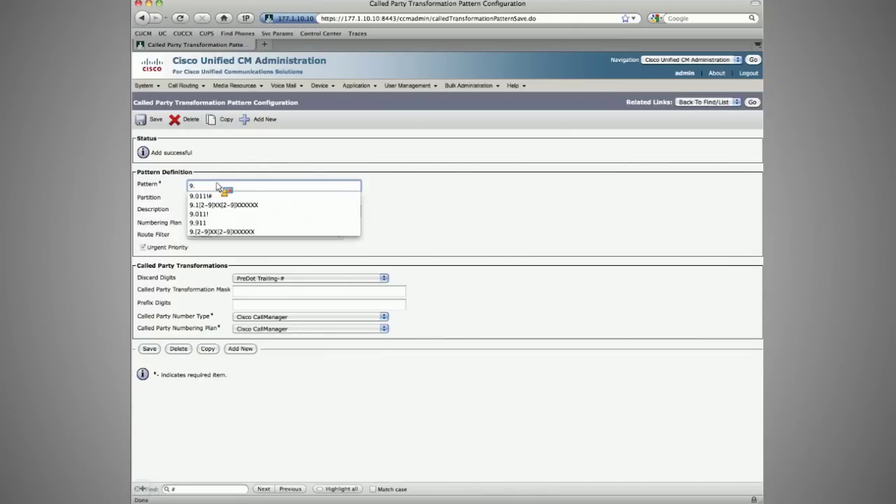
pyautogui.write('!')
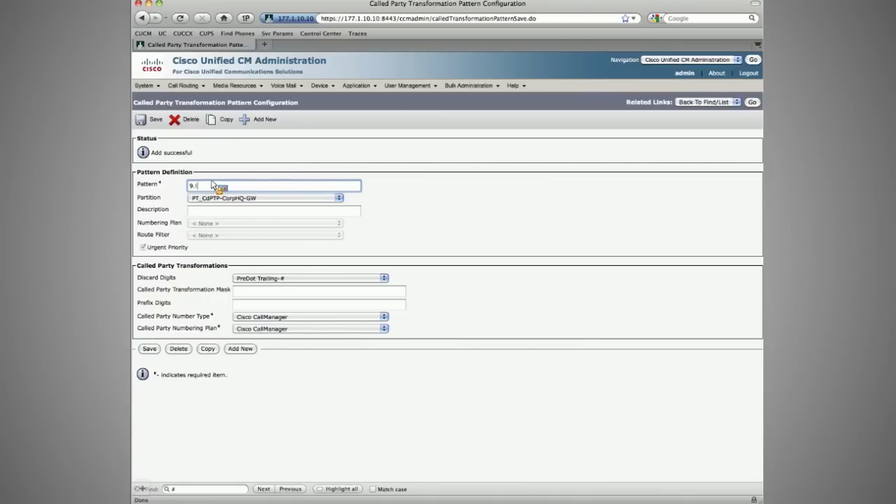
pyautogui.click(158, 124)
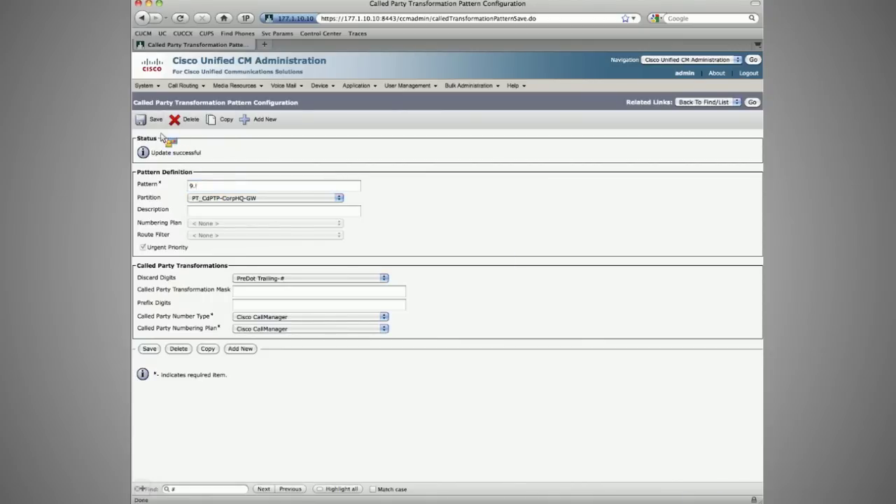
pyautogui.click(195, 186)
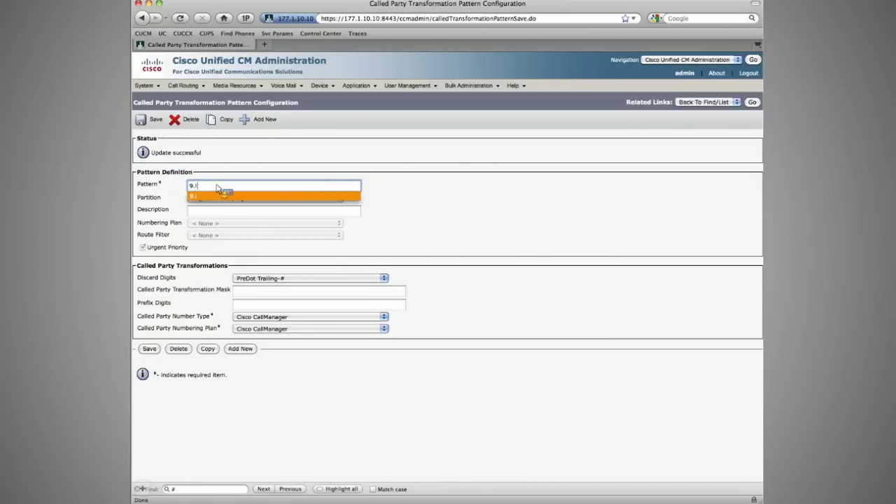
pyautogui.click(220, 194)
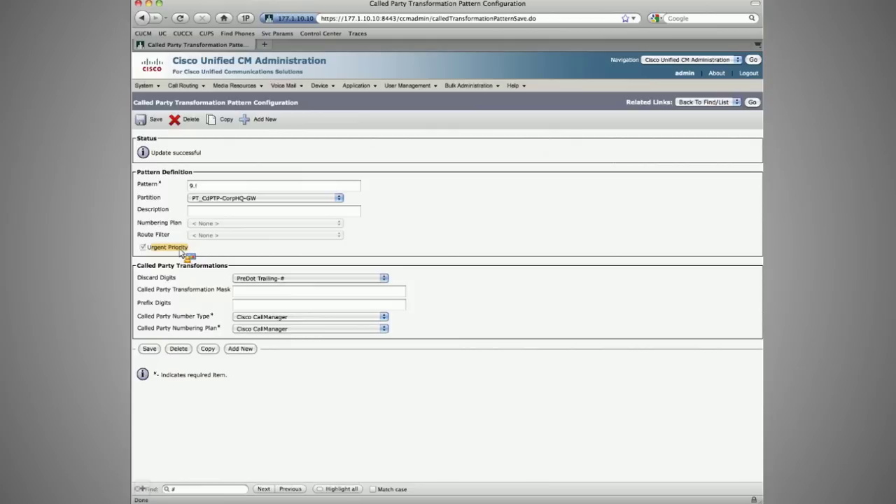
pyautogui.click(205, 187)
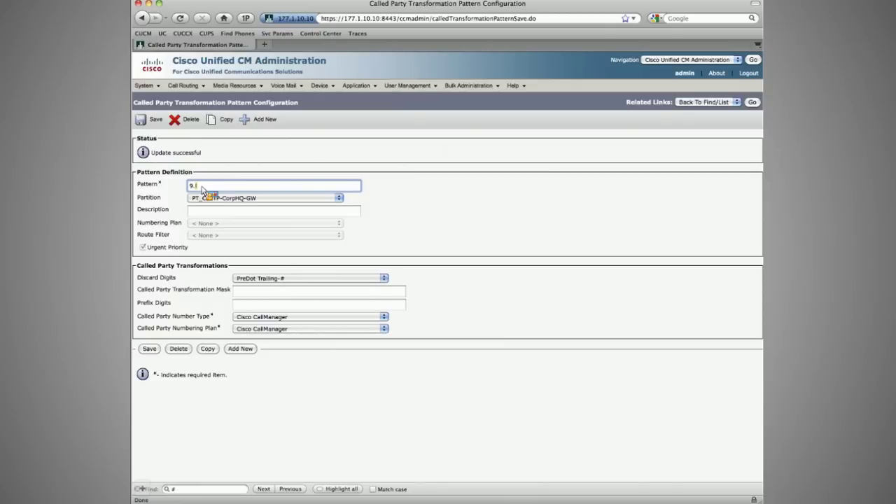
pyautogui.click(203, 187)
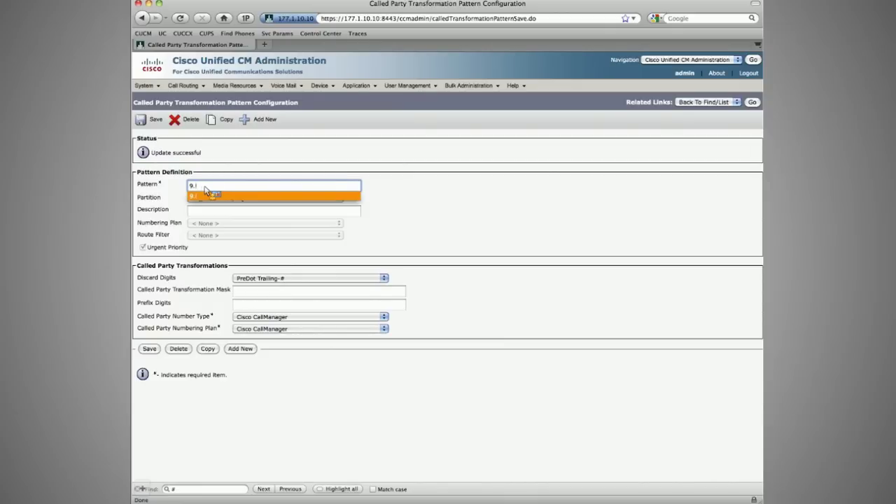
pyautogui.click(204, 195)
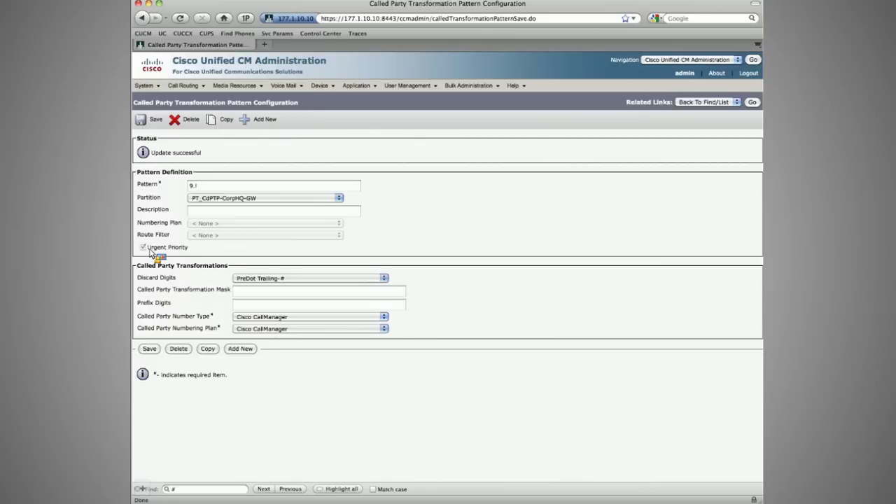
# Start the on-screen annotation tool and handwrite a numbered list in blue: 1) Overlap Sending, 2) En-Bloc.
pyautogui.hotkey('ctrl', 'shift', 'd')
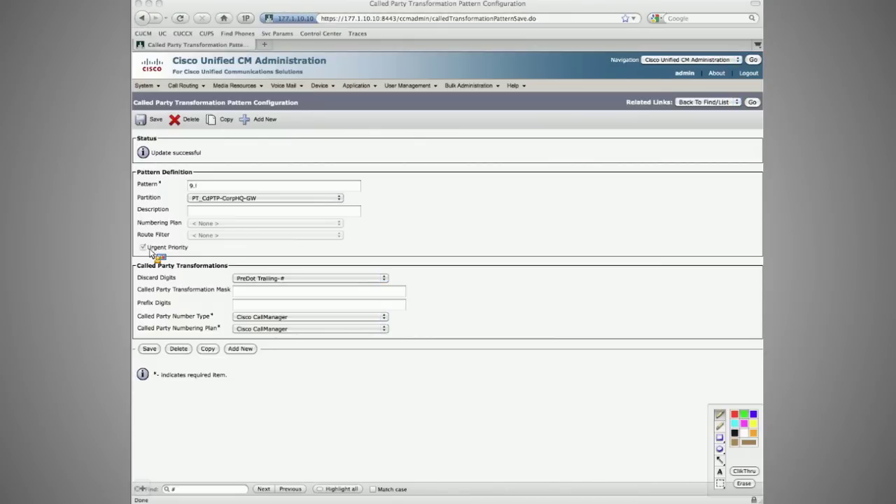
pyautogui.click(754, 435)
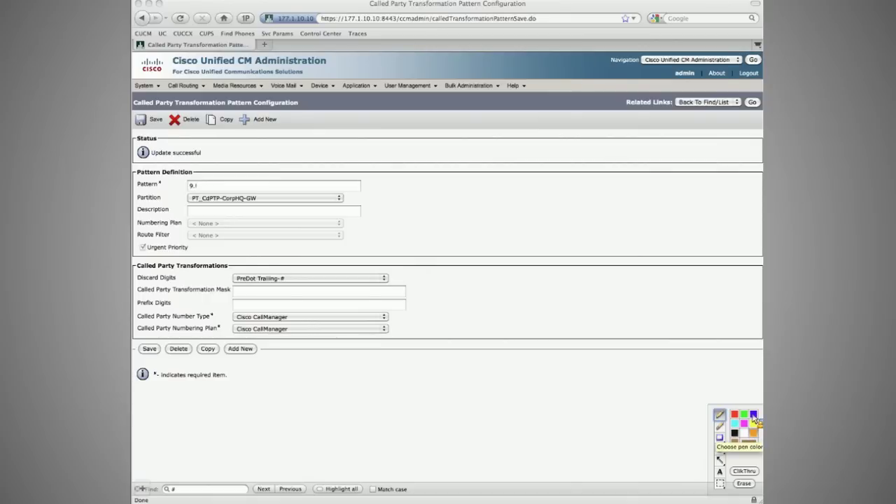
pyautogui.click(753, 415)
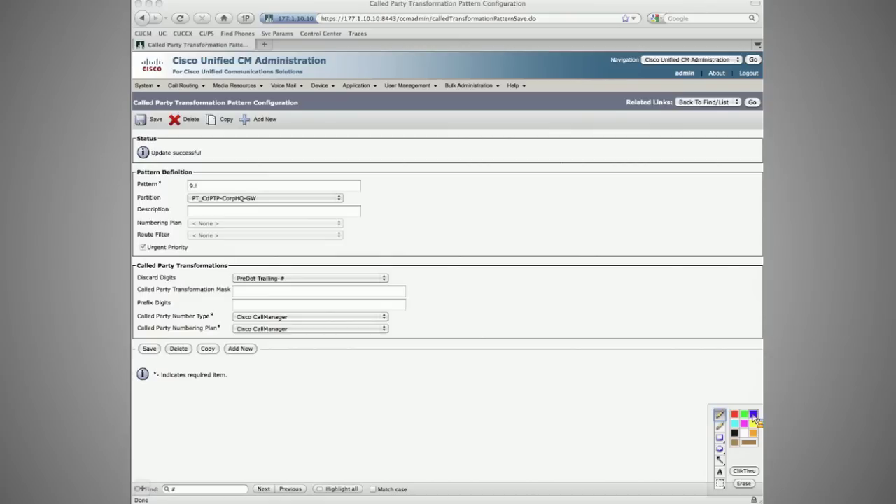
pyautogui.moveTo(480, 183)
pyautogui.mouseDown()
pyautogui.moveTo(469, 192)
pyautogui.moveTo(480, 183)
pyautogui.moveTo(649, 195)
pyautogui.mouseUp()
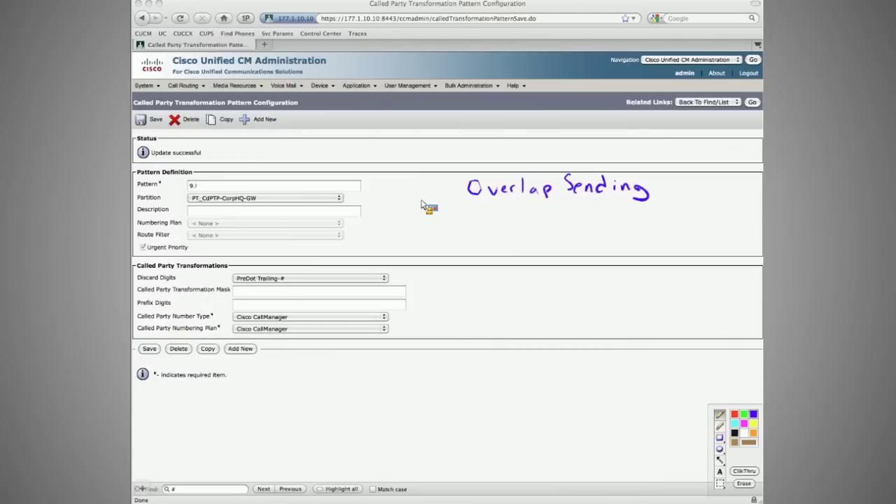
pyautogui.moveTo(413, 172); pyautogui.dragTo(411, 190)
pyautogui.moveTo(415, 165); pyautogui.dragTo(418, 193)
pyautogui.moveTo(424, 277)
pyautogui.mouseDown()
pyautogui.moveTo(438, 300)
pyautogui.moveTo(473, 282)
pyautogui.moveTo(540, 276)
pyautogui.moveTo(586, 294)
pyautogui.mouseUp()
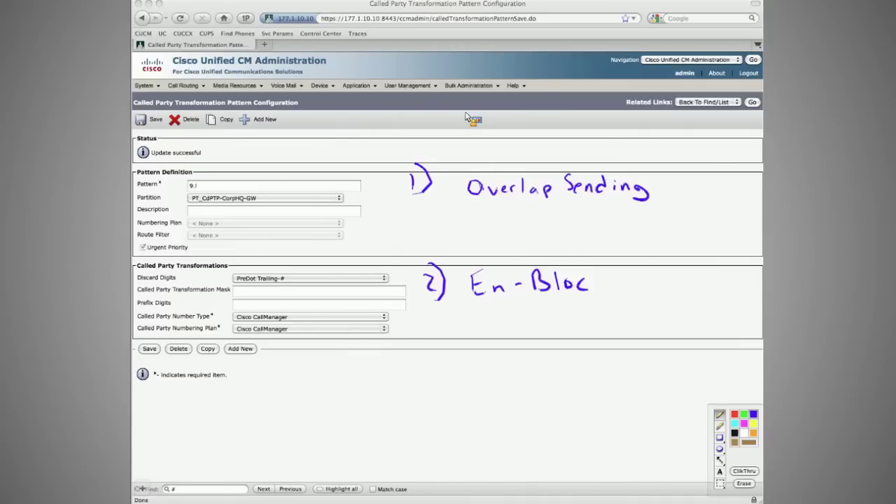
# Handwrite "SCCP" and "SIP if using KPML" above the Overlap Sending annotation.
pyautogui.moveTo(479, 112); pyautogui.dragTo(459, 128)
pyautogui.moveTo(481, 116); pyautogui.dragTo(488, 127)
pyautogui.moveTo(492, 127)
pyautogui.mouseDown()
pyautogui.moveTo(494, 116)
pyautogui.moveTo(480, 148)
pyautogui.moveTo(498, 147)
pyautogui.mouseUp()
pyautogui.moveTo(507, 148)
pyautogui.mouseDown()
pyautogui.moveTo(509, 137)
pyautogui.moveTo(536, 139)
pyautogui.moveTo(553, 123)
pyautogui.moveTo(584, 133)
pyautogui.moveTo(585, 145)
pyautogui.mouseUp()
pyautogui.moveTo(610, 119)
pyautogui.mouseDown()
pyautogui.moveTo(609, 141)
pyautogui.moveTo(628, 143)
pyautogui.mouseUp()
pyautogui.moveTo(633, 140)
pyautogui.mouseDown()
pyautogui.moveTo(640, 126)
pyautogui.moveTo(679, 133)
pyautogui.mouseUp()
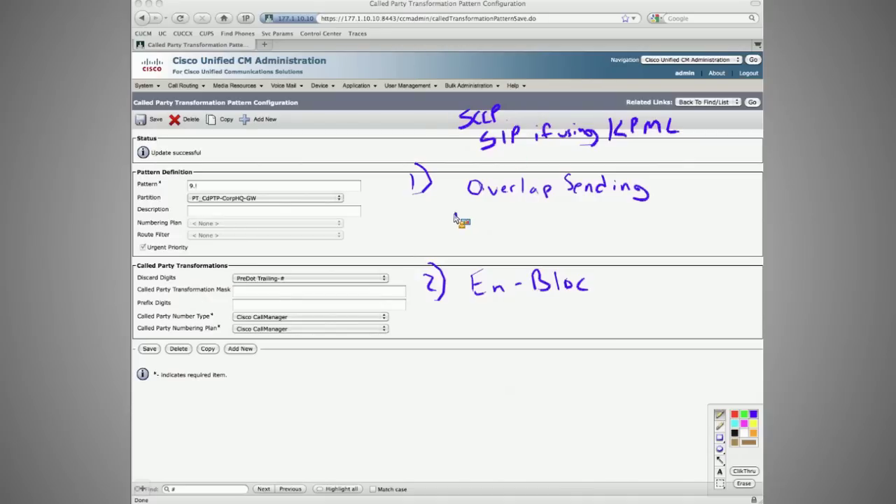
pyautogui.moveTo(454, 216)
pyautogui.mouseDown()
pyautogui.moveTo(455, 229)
pyautogui.moveTo(480, 226)
pyautogui.mouseUp()
pyautogui.moveTo(467, 231)
pyautogui.mouseDown()
pyautogui.moveTo(476, 242)
pyautogui.moveTo(501, 236)
pyautogui.mouseUp()
pyautogui.moveTo(494, 232); pyautogui.dragTo(494, 240)
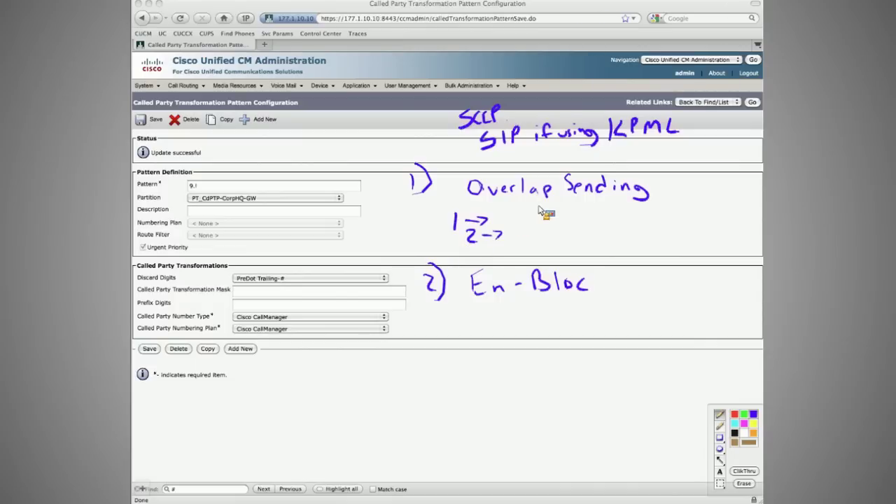
pyautogui.moveTo(545, 212); pyautogui.dragTo(453, 237)
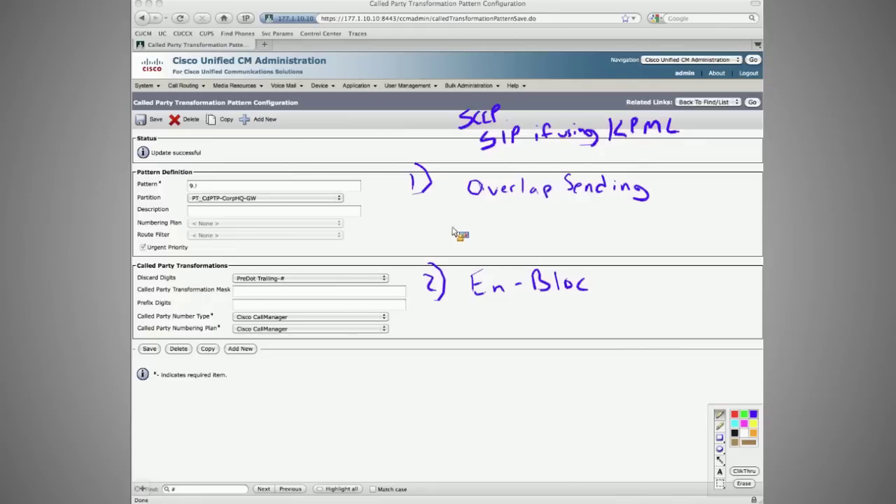
# Handwrite the digits 9, 9, 1, 1 on separate staggered lines below Overlap Sending, each followed by a short arrow.
pyautogui.moveTo(454, 201); pyautogui.dragTo(449, 213)
pyautogui.moveTo(463, 205); pyautogui.dragTo(482, 205)
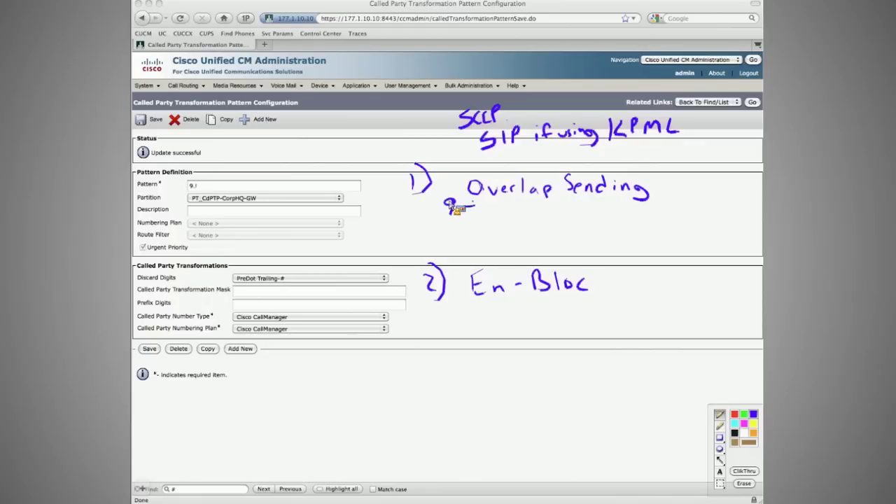
pyautogui.click(475, 225)
pyautogui.moveTo(466, 219)
pyautogui.mouseDown()
pyautogui.moveTo(463, 231)
pyautogui.moveTo(492, 224)
pyautogui.mouseUp()
pyautogui.moveTo(485, 220); pyautogui.dragTo(486, 229)
pyautogui.moveTo(473, 242); pyautogui.dragTo(473, 252)
pyautogui.moveTo(478, 247); pyautogui.dragTo(493, 252)
pyautogui.moveTo(486, 254)
pyautogui.mouseDown()
pyautogui.moveTo(486, 266)
pyautogui.moveTo(515, 260)
pyautogui.mouseUp()
# Sketch a phone and a box labelled CUCM on either side of the digits and circle the whole Overlap Sending drawing in blue.
pyautogui.moveTo(385, 257); pyautogui.dragTo(631, 276)
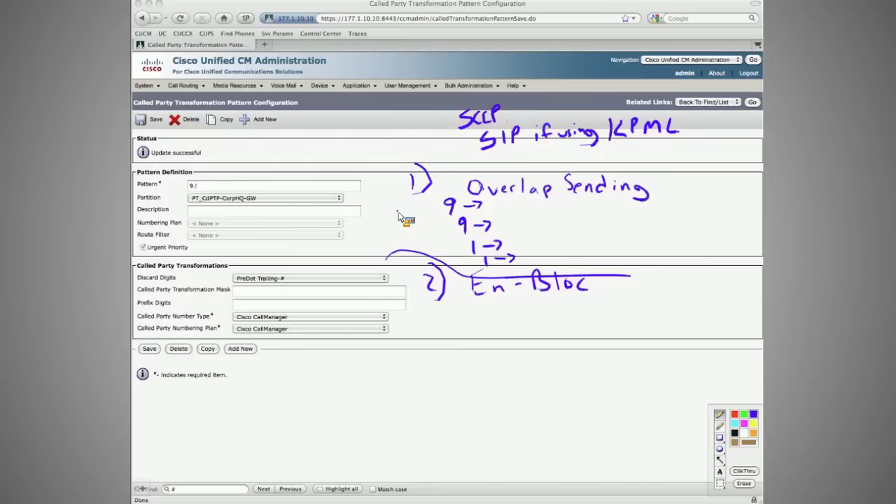
pyautogui.moveTo(398, 214); pyautogui.dragTo(427, 237)
pyautogui.moveTo(524, 199); pyautogui.dragTo(601, 249)
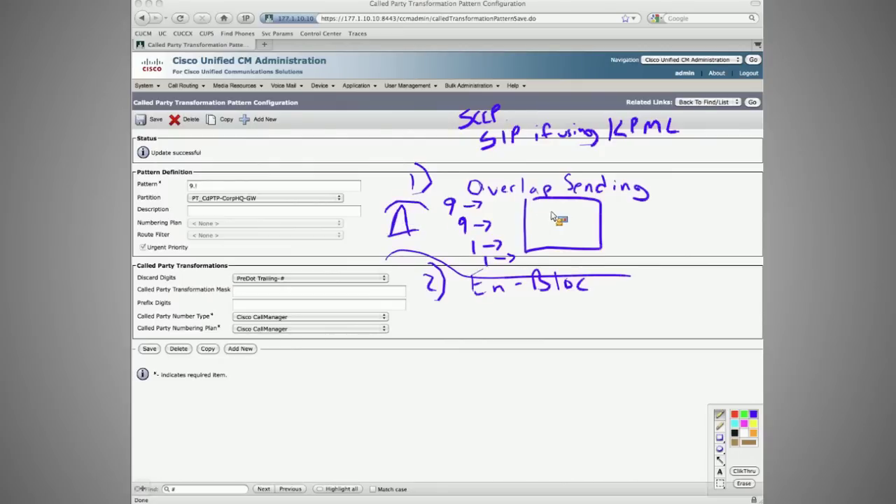
pyautogui.moveTo(553, 217); pyautogui.dragTo(598, 214)
pyautogui.click(753, 435)
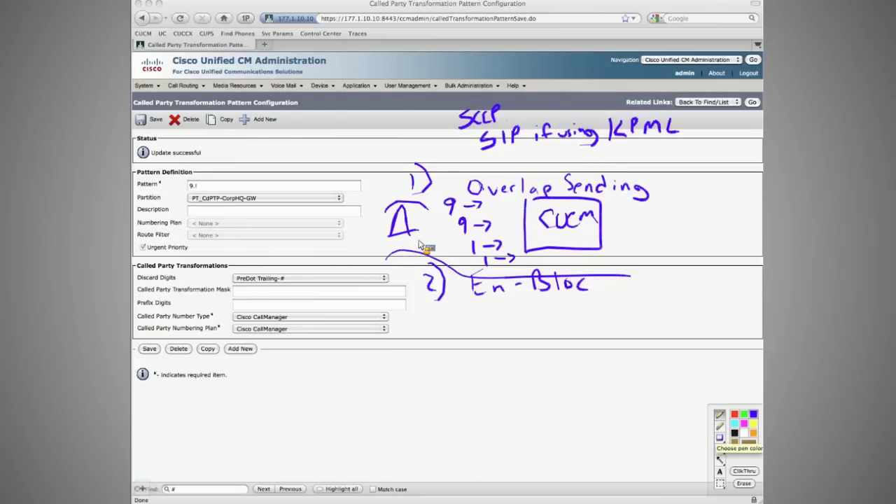
pyautogui.moveTo(420, 245); pyautogui.dragTo(553, 149)
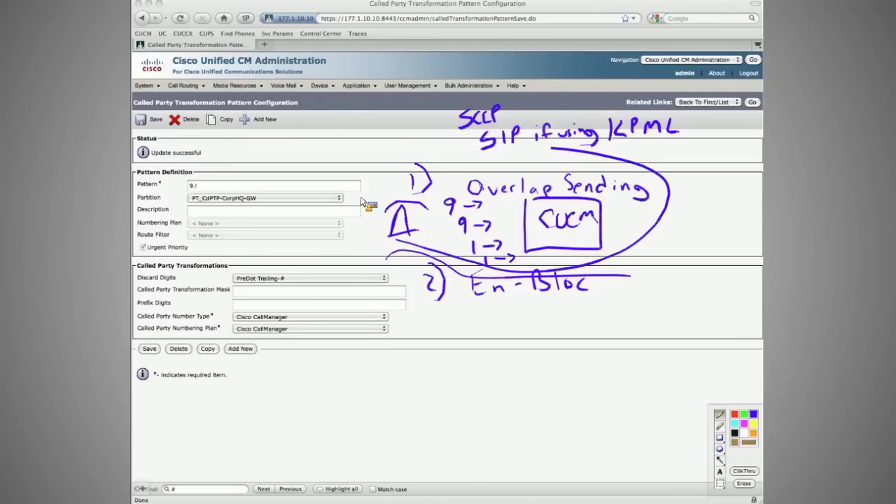
pyautogui.moveTo(361, 202); pyautogui.dragTo(403, 242)
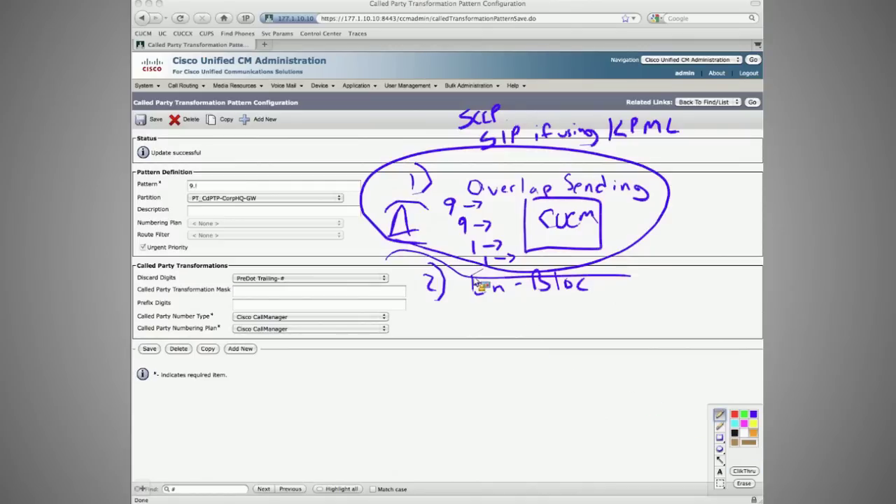
# Trace over En-Bloc in orange and handwrite "9911" in quotation marks with a long arrow beneath it.
pyautogui.moveTo(481, 272)
pyautogui.mouseDown()
pyautogui.moveTo(483, 295)
pyautogui.moveTo(587, 287)
pyautogui.mouseUp()
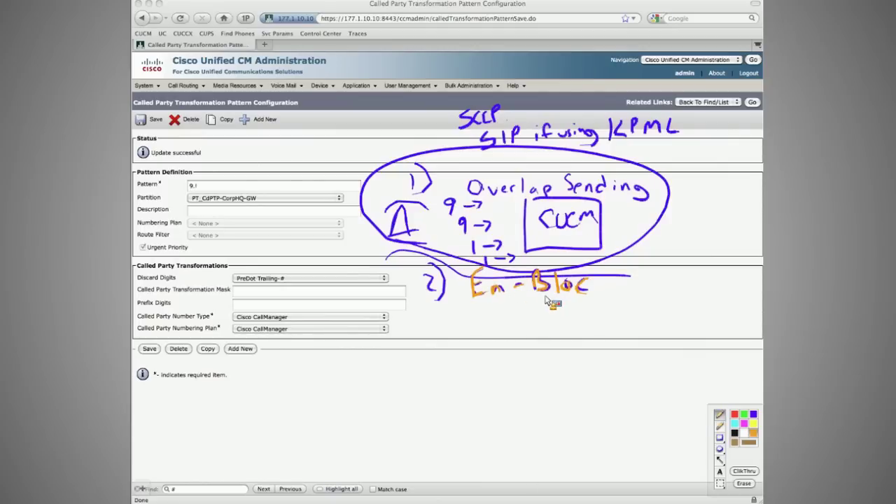
pyautogui.moveTo(483, 316); pyautogui.dragTo(523, 331)
pyautogui.moveTo(530, 319); pyautogui.dragTo(531, 330)
pyautogui.moveTo(536, 319)
pyautogui.mouseDown()
pyautogui.moveTo(538, 330)
pyautogui.moveTo(554, 320)
pyautogui.mouseUp()
pyautogui.moveTo(557, 326); pyautogui.dragTo(628, 327)
pyautogui.moveTo(616, 320); pyautogui.dragTo(612, 336)
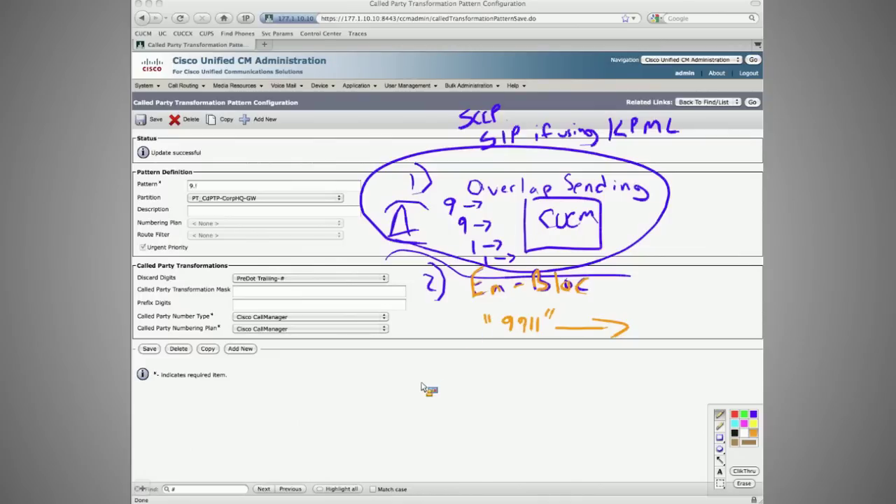
# Handwrite "CUCM sending DNIS IE" in orange below the En-Bloc example.
pyautogui.moveTo(418, 366); pyautogui.dragTo(498, 374)
pyautogui.moveTo(508, 370)
pyautogui.mouseDown()
pyautogui.moveTo(618, 358)
pyautogui.moveTo(624, 368)
pyautogui.moveTo(648, 368)
pyautogui.mouseUp()
pyautogui.moveTo(661, 353); pyautogui.dragTo(661, 364)
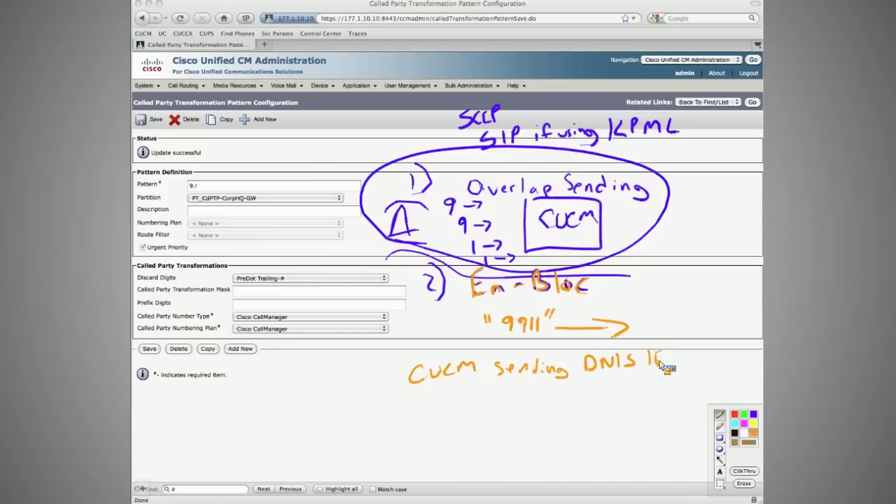
# Handwrite the call flow RP → RL - RG - GW in orange, with arrows leading from GW to CdPTP and on to PSTN.
pyautogui.click(429, 407)
pyautogui.moveTo(410, 400)
pyautogui.mouseDown()
pyautogui.moveTo(421, 414)
pyautogui.moveTo(434, 401)
pyautogui.moveTo(475, 408)
pyautogui.mouseUp()
pyautogui.moveTo(482, 413); pyautogui.dragTo(531, 405)
pyautogui.moveTo(538, 413); pyautogui.dragTo(566, 406)
pyautogui.moveTo(577, 400); pyautogui.dragTo(586, 398)
pyautogui.moveTo(609, 392)
pyautogui.mouseDown()
pyautogui.moveTo(606, 400)
pyautogui.moveTo(629, 390)
pyautogui.mouseUp()
pyautogui.moveTo(619, 400); pyautogui.dragTo(558, 424)
pyautogui.moveTo(491, 432)
pyautogui.mouseDown()
pyautogui.moveTo(481, 424)
pyautogui.moveTo(495, 433)
pyautogui.mouseUp()
pyautogui.moveTo(506, 434); pyautogui.dragTo(510, 424)
pyautogui.moveTo(519, 422)
pyautogui.mouseDown()
pyautogui.moveTo(519, 431)
pyautogui.moveTo(525, 419)
pyautogui.mouseUp()
pyautogui.moveTo(529, 429); pyautogui.dragTo(530, 423)
pyautogui.moveTo(497, 441)
pyautogui.mouseDown()
pyautogui.moveTo(561, 452)
pyautogui.moveTo(716, 373)
pyautogui.mouseUp()
pyautogui.moveTo(709, 374); pyautogui.dragTo(711, 389)
pyautogui.moveTo(718, 389)
pyautogui.mouseDown()
pyautogui.moveTo(724, 370)
pyautogui.moveTo(733, 372)
pyautogui.mouseUp()
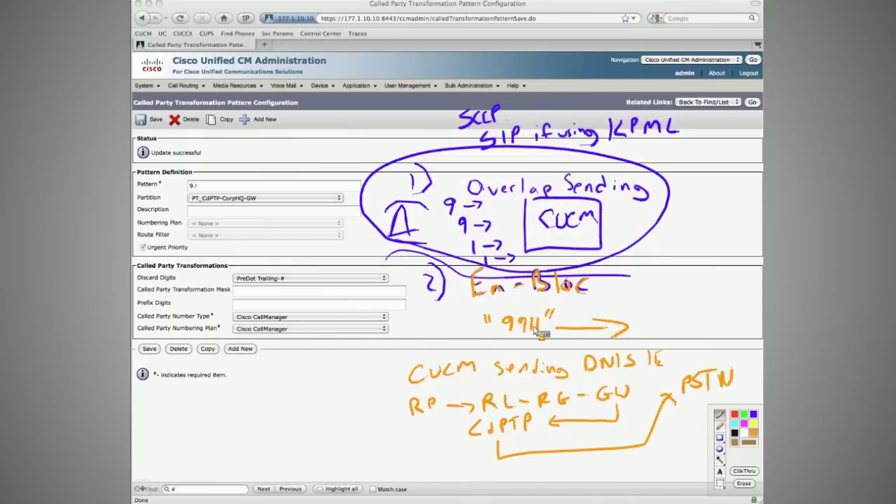
# Mark the En-Bloc note, "9911", page title, Urgent Priority, Pattern and Discard Digits in orange, and erase all annotations.
pyautogui.moveTo(458, 277)
pyautogui.mouseDown()
pyautogui.moveTo(658, 305)
pyautogui.moveTo(436, 274)
pyautogui.moveTo(424, 293)
pyautogui.moveTo(434, 293)
pyautogui.mouseUp()
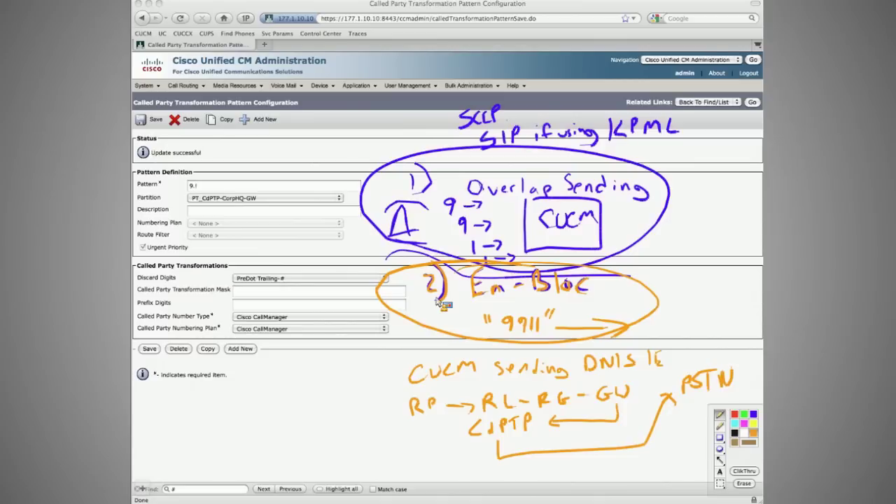
pyautogui.moveTo(144, 243)
pyautogui.mouseDown()
pyautogui.moveTo(178, 240)
pyautogui.moveTo(166, 240)
pyautogui.mouseUp()
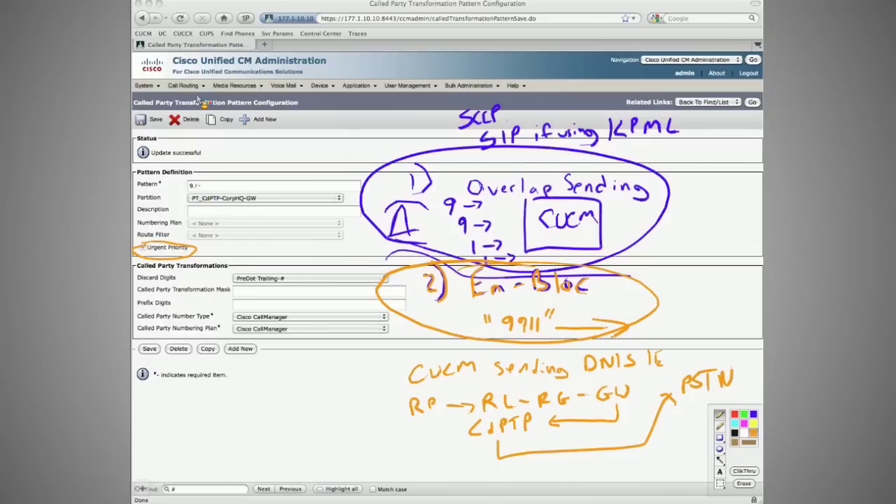
pyautogui.moveTo(200, 100)
pyautogui.mouseDown()
pyautogui.moveTo(221, 103)
pyautogui.moveTo(209, 104)
pyautogui.mouseUp()
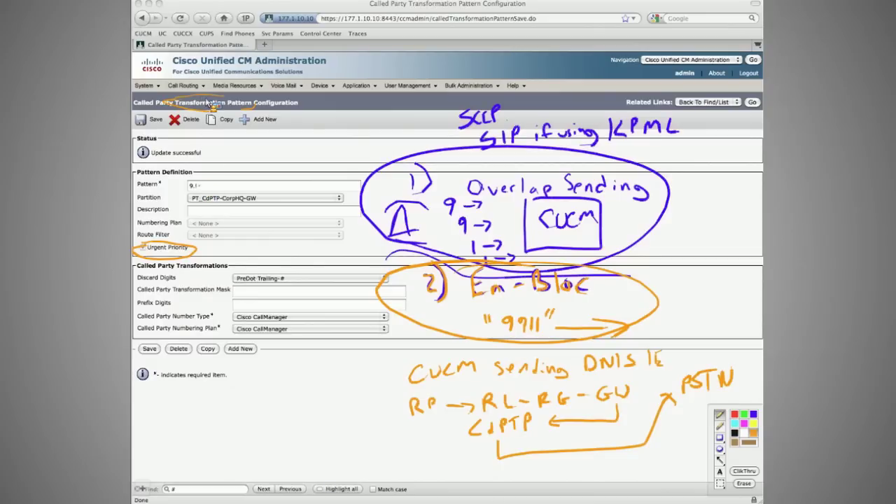
pyautogui.moveTo(208, 179); pyautogui.dragTo(200, 186)
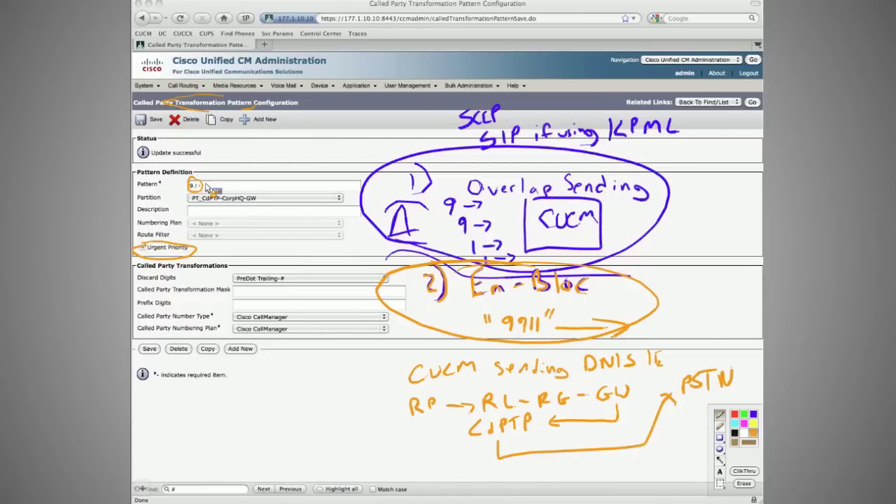
pyautogui.moveTo(256, 270)
pyautogui.mouseDown()
pyautogui.moveTo(272, 279)
pyautogui.moveTo(214, 278)
pyautogui.mouseUp()
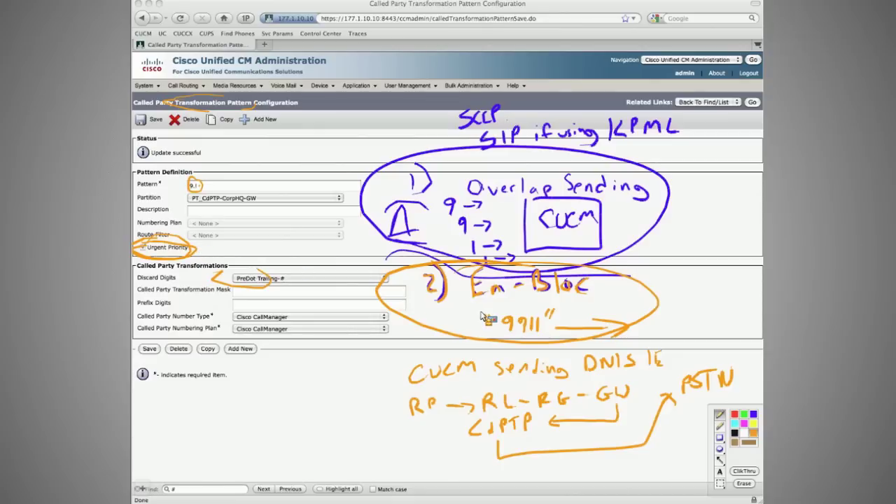
pyautogui.moveTo(480, 317); pyautogui.dragTo(490, 309)
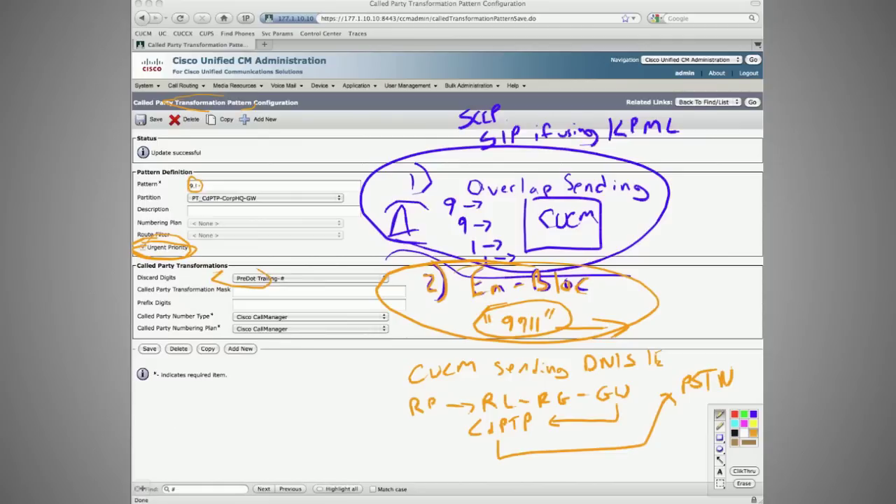
pyautogui.click(744, 483)
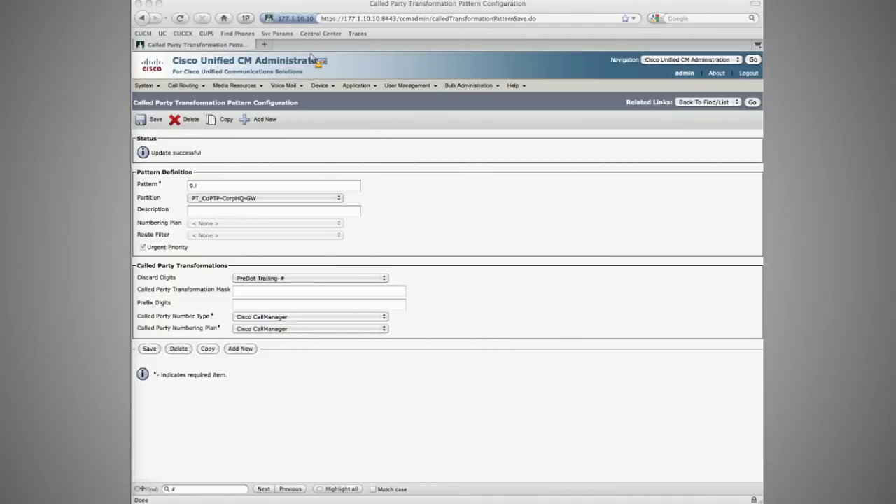
# Copy the 9.! called party transformation pattern as 9.!# in PT_CdPTP-CorpHQ-GW, save it and return to the pattern list.
pyautogui.click(156, 120)
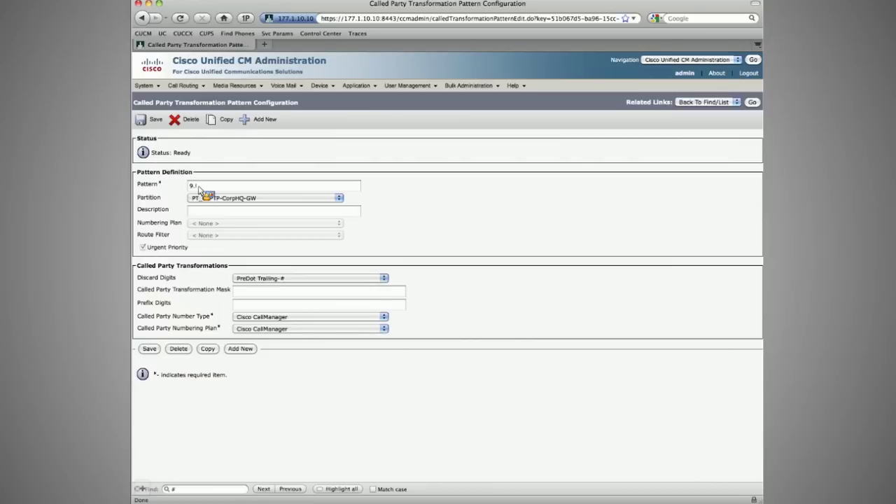
pyautogui.click(200, 186)
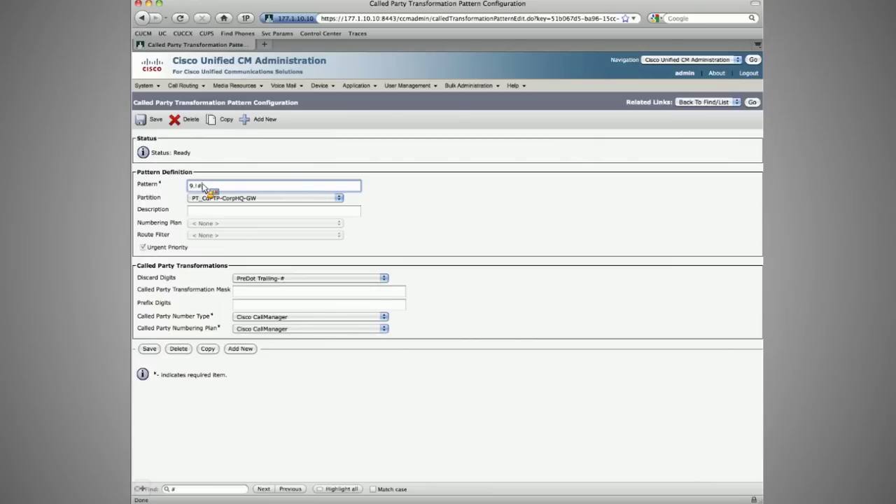
pyautogui.click(219, 120)
pyautogui.click(218, 186)
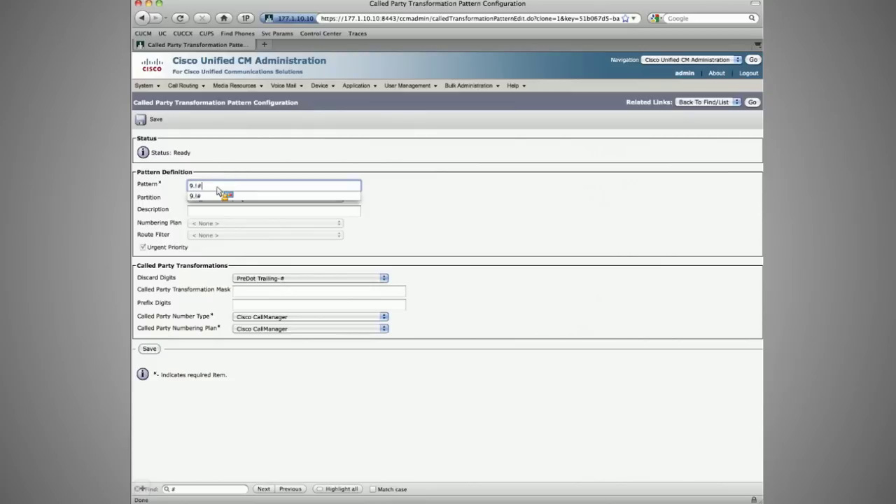
pyautogui.click(219, 194)
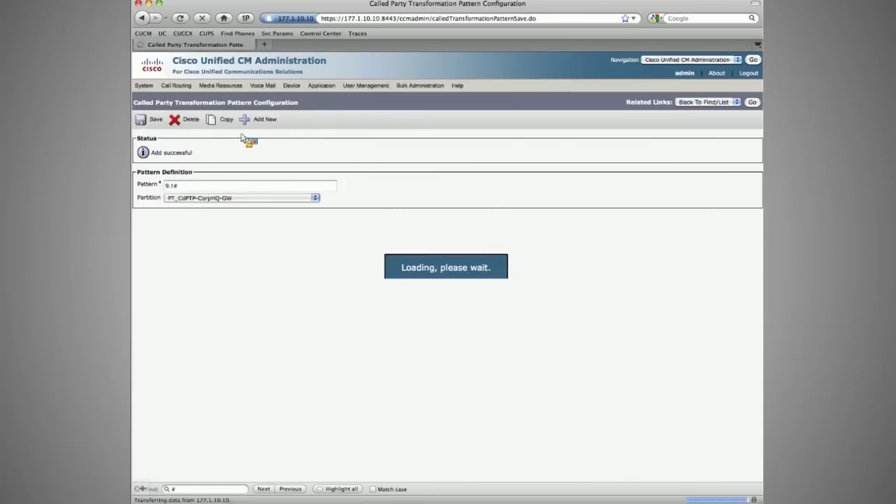
pyautogui.click(752, 102)
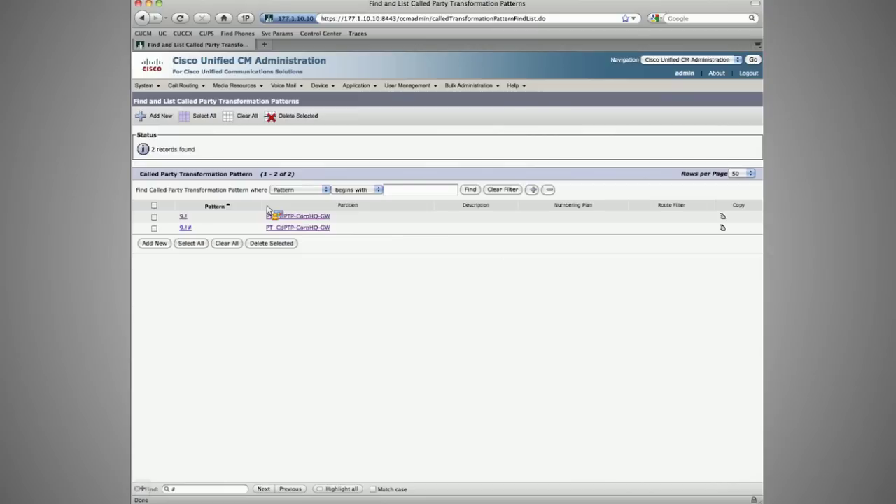
# Change the 9.! pattern to 0.! in partition PT_CdPTP-Branch2-GW, and save a copy of it as 0.!#.
pyautogui.click(183, 218)
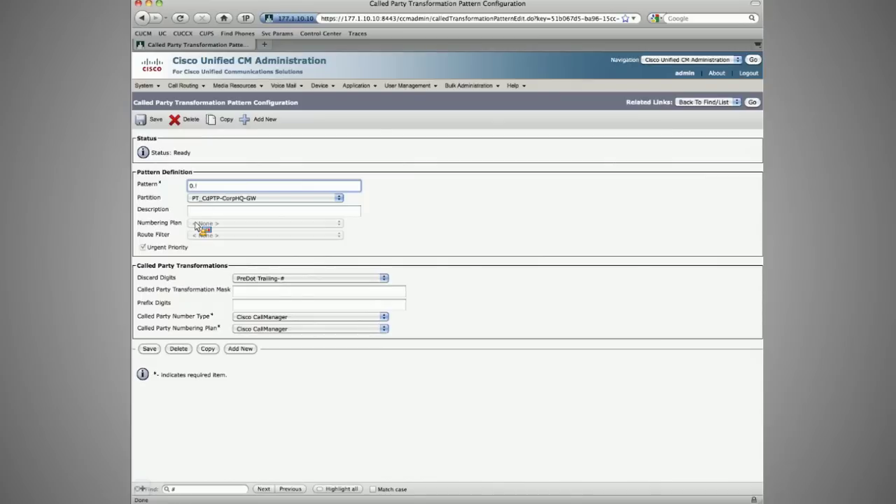
pyautogui.click(224, 198)
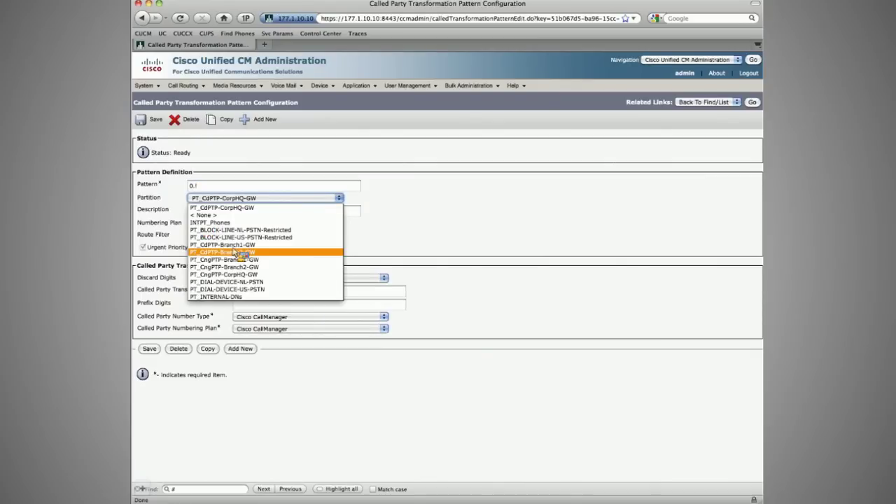
pyautogui.click(236, 252)
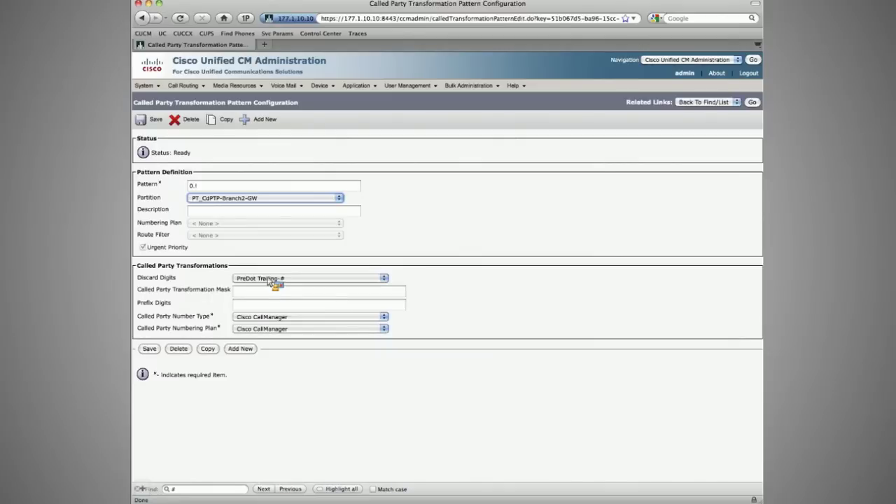
pyautogui.click(149, 120)
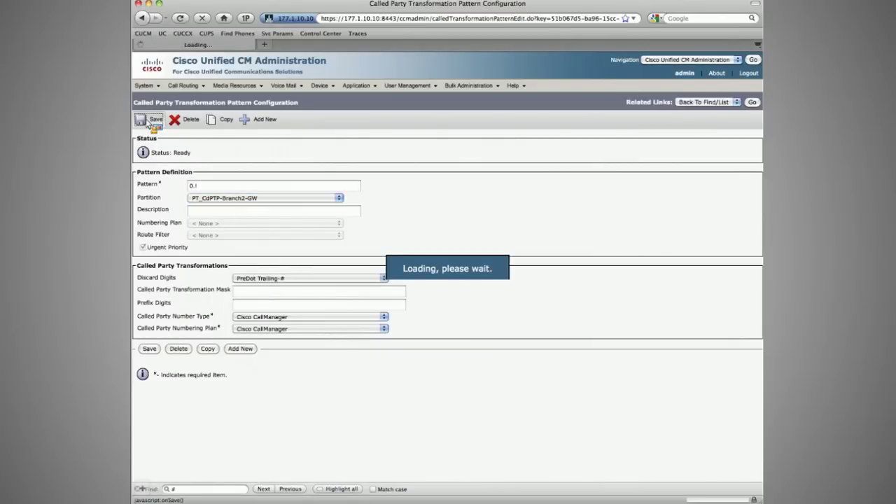
pyautogui.click(214, 120)
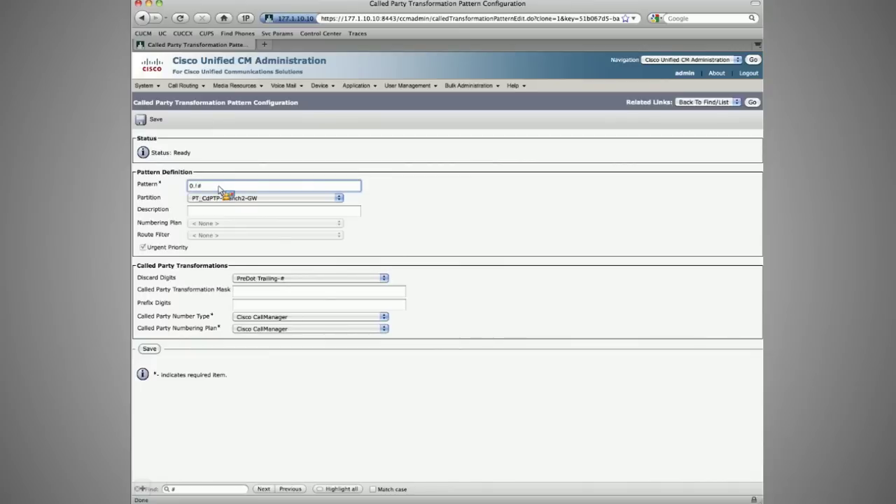
pyautogui.press('Return')
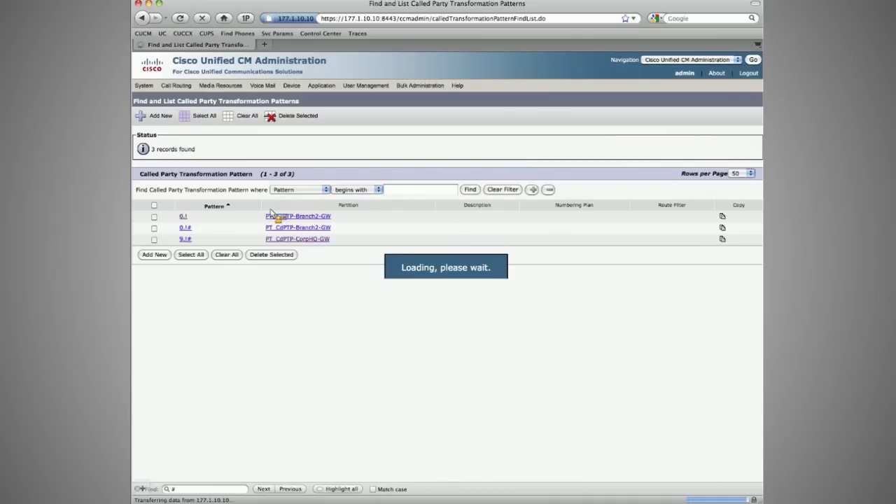
# Copy the 9.!# pattern as 9.! in partition PT_CdPTP-CorpHQ-GW and save it.
pyautogui.click(186, 240)
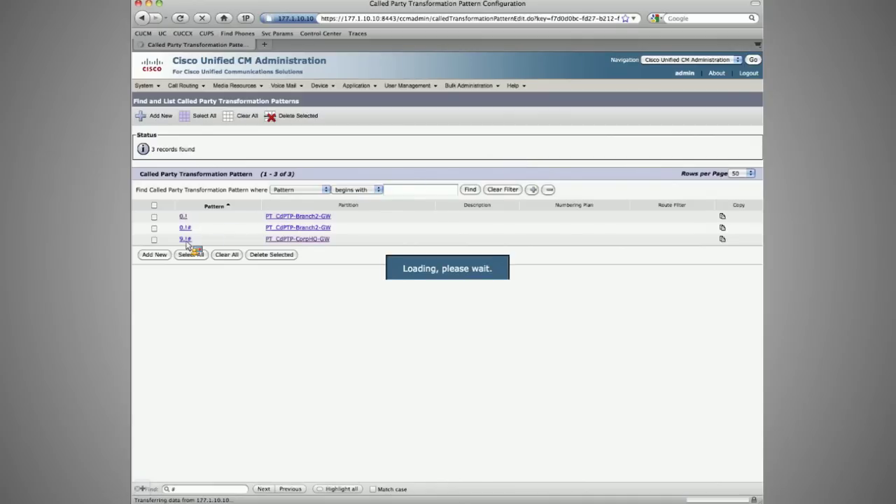
pyautogui.click(223, 119)
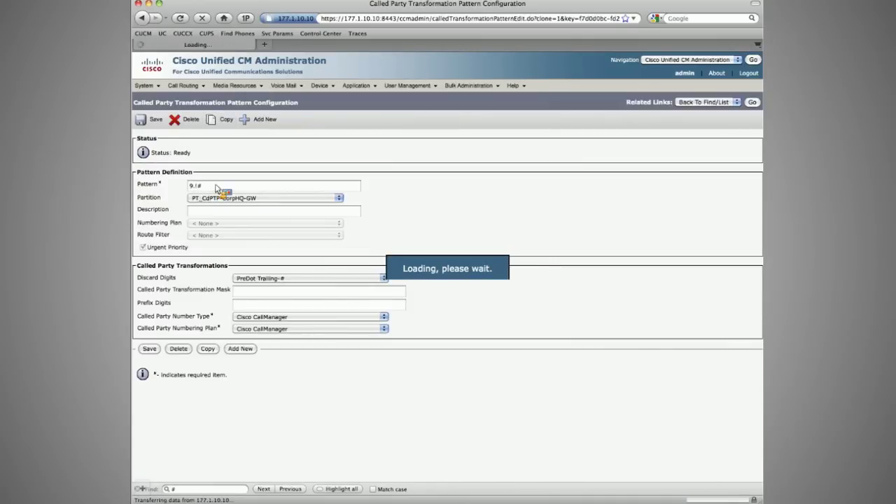
pyautogui.press('BackSpace')
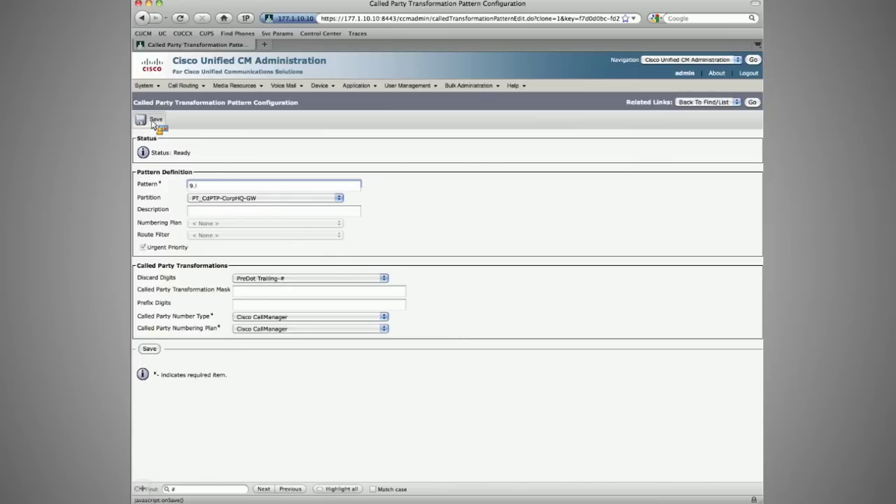
pyautogui.click(154, 121)
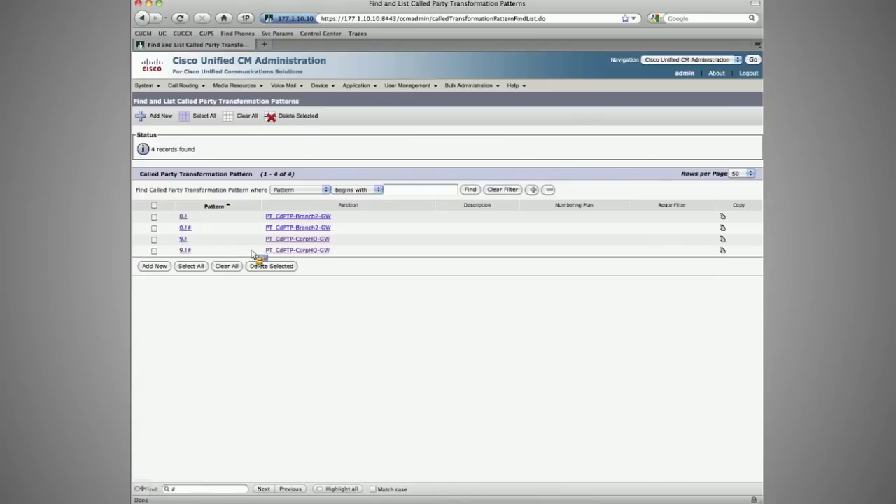
pyautogui.moveTo(254, 255); pyautogui.dragTo(345, 229)
pyautogui.moveTo(345, 228); pyautogui.dragTo(435, 301)
pyautogui.press('super+Tab')
pyautogui.scroll(-1, 378, 355)
pyautogui.scroll(-5, 376, 349)
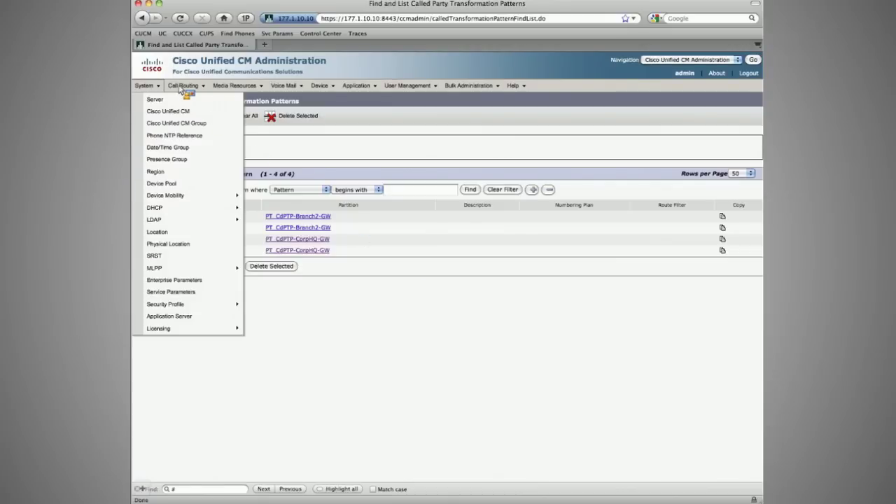
# Open the Calling Party Transformation Pattern list.
pyautogui.click(181, 89)
pyautogui.moveTo(210, 304)
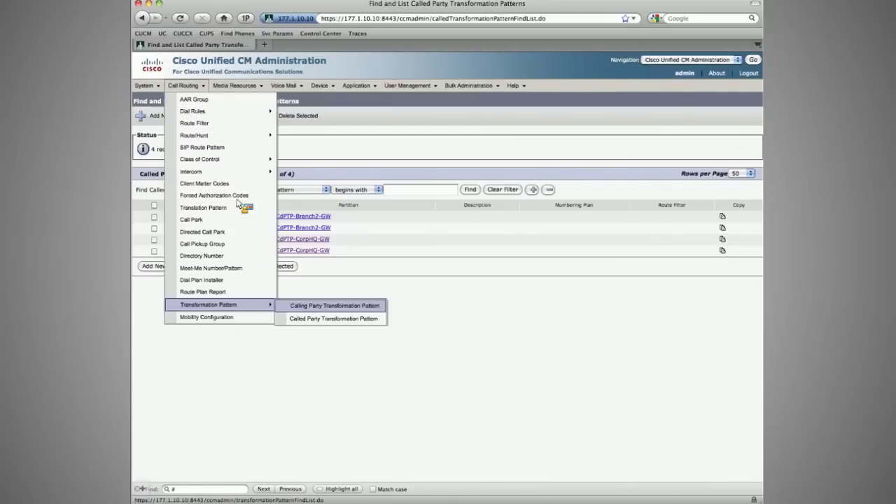
pyautogui.click(299, 307)
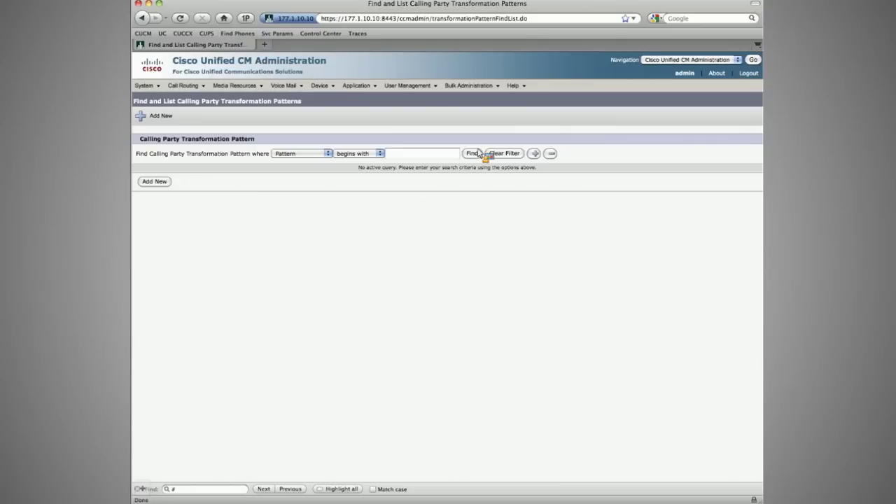
# List the existing calling party transformation patterns and start a new one.
pyautogui.click(473, 153)
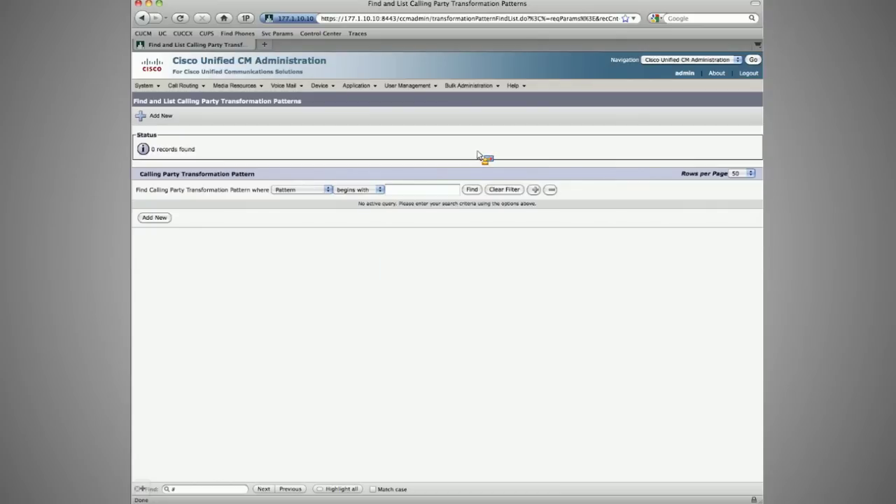
pyautogui.click(161, 116)
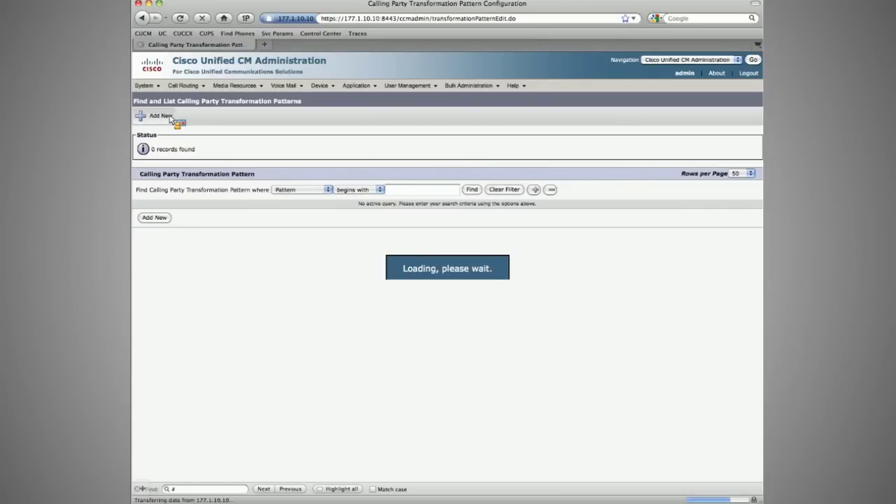
pyautogui.click(237, 186)
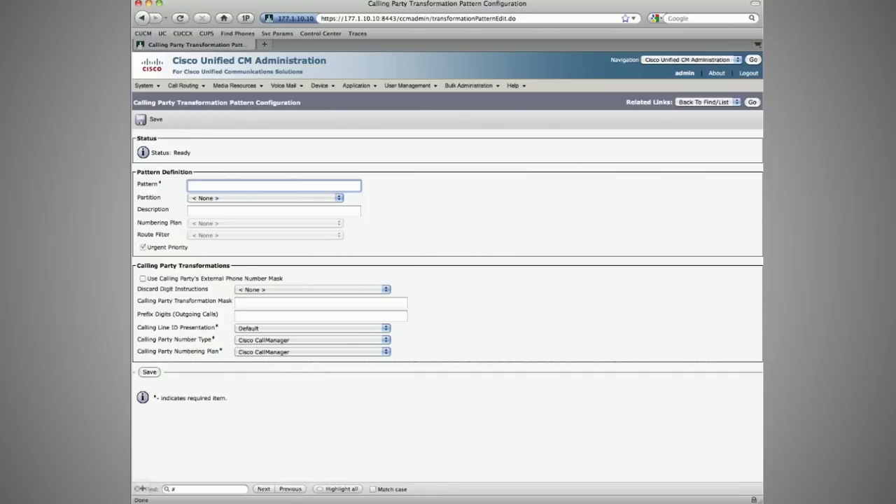
# Turn on screen annotation and handwrite "RP – xform" beside the empty form, with several strokes beneath "xform".
pyautogui.hotkey('ctrl', 'shift', 'd')
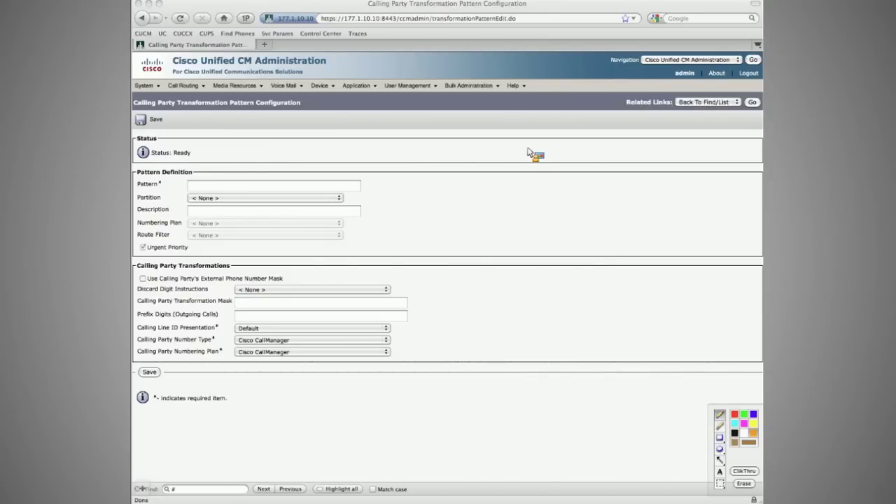
pyautogui.moveTo(497, 140)
pyautogui.mouseDown()
pyautogui.moveTo(510, 161)
pyautogui.moveTo(518, 150)
pyautogui.moveTo(556, 150)
pyautogui.mouseUp()
pyautogui.moveTo(579, 144); pyautogui.dragTo(587, 160)
pyautogui.moveTo(590, 159); pyautogui.dragTo(601, 154)
pyautogui.moveTo(602, 158); pyautogui.dragTo(637, 155)
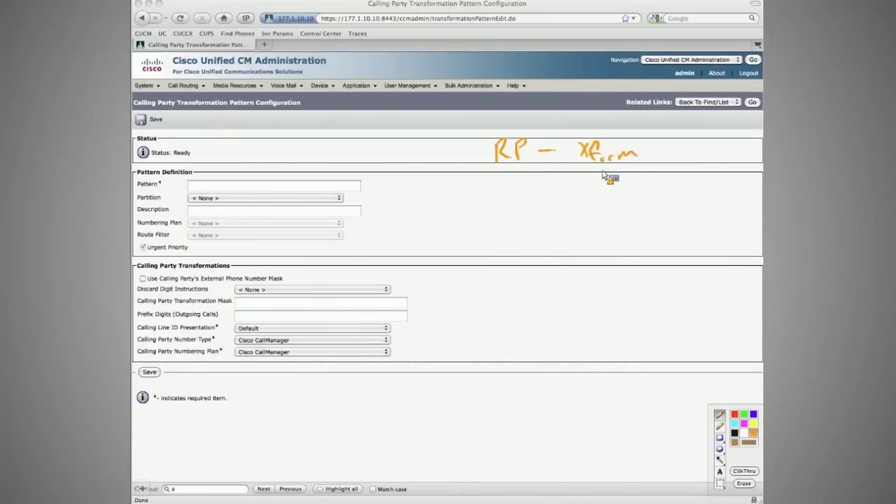
pyautogui.moveTo(578, 171)
pyautogui.mouseDown()
pyautogui.moveTo(627, 169)
pyautogui.moveTo(618, 181)
pyautogui.mouseUp()
pyautogui.moveTo(577, 201); pyautogui.dragTo(600, 198)
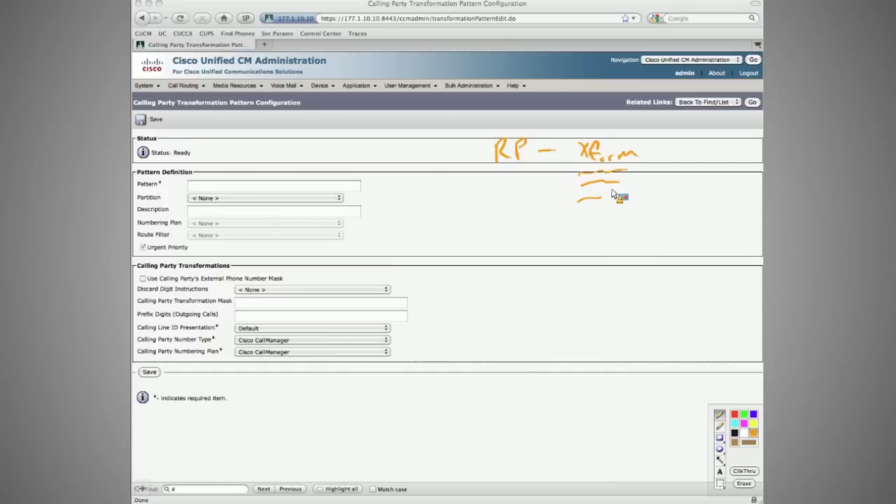
# Draw an arrow down from "RP" to a handwritten "RL", with a hooked arrow beneath it leading to "RG".
pyautogui.moveTo(509, 169); pyautogui.dragTo(509, 217)
pyautogui.moveTo(499, 199); pyautogui.dragTo(519, 198)
pyautogui.moveTo(494, 248)
pyautogui.mouseDown()
pyautogui.moveTo(492, 235)
pyautogui.moveTo(505, 247)
pyautogui.mouseUp()
pyautogui.moveTo(512, 226); pyautogui.dragTo(523, 246)
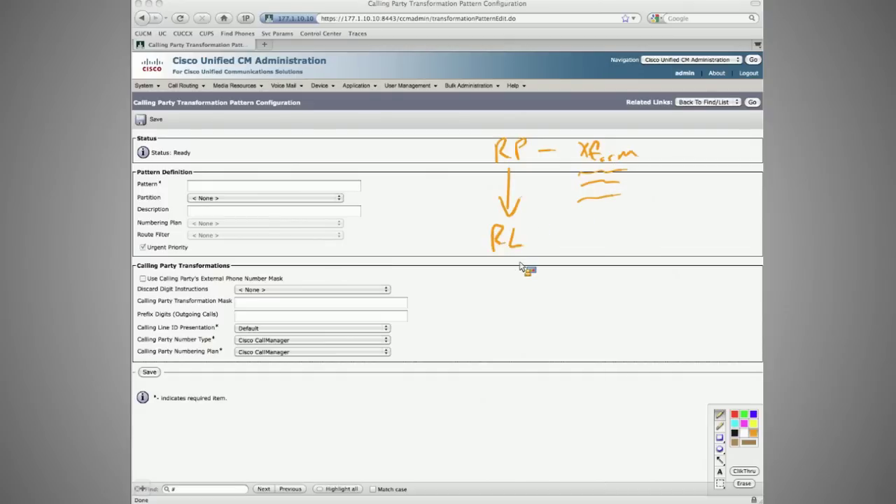
pyautogui.moveTo(502, 250); pyautogui.dragTo(538, 262)
pyautogui.moveTo(546, 268); pyautogui.dragTo(561, 265)
pyautogui.moveTo(575, 255); pyautogui.dragTo(578, 259)
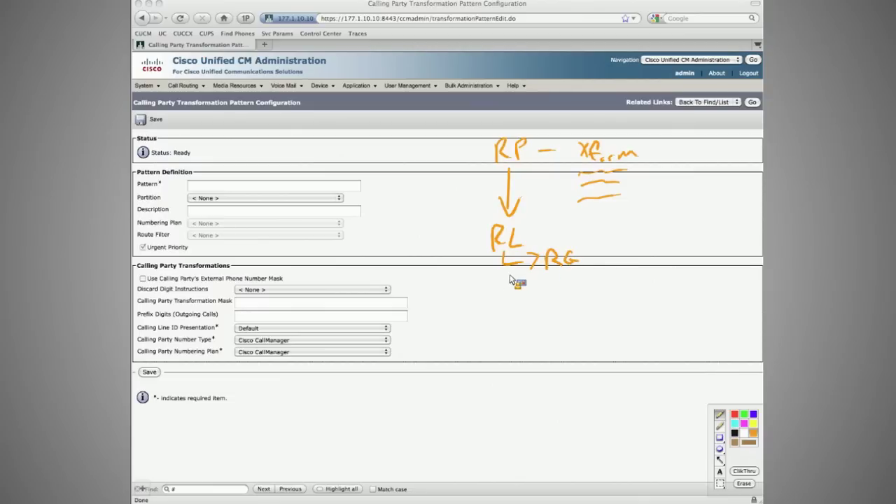
# Link "RL" to a second handwritten "xform" with wavy lines beneath it, and add another line under the first "xform".
pyautogui.moveTo(536, 239); pyautogui.dragTo(614, 247)
pyautogui.moveTo(614, 230)
pyautogui.mouseDown()
pyautogui.moveTo(602, 246)
pyautogui.moveTo(625, 248)
pyautogui.mouseUp()
pyautogui.moveTo(628, 238); pyautogui.dragTo(665, 240)
pyautogui.moveTo(614, 260); pyautogui.dragTo(673, 257)
pyautogui.moveTo(617, 270); pyautogui.dragTo(677, 267)
pyautogui.moveTo(618, 289); pyautogui.dragTo(675, 286)
pyautogui.moveTo(630, 304); pyautogui.dragTo(677, 297)
pyautogui.moveTo(584, 210); pyautogui.dragTo(621, 206)
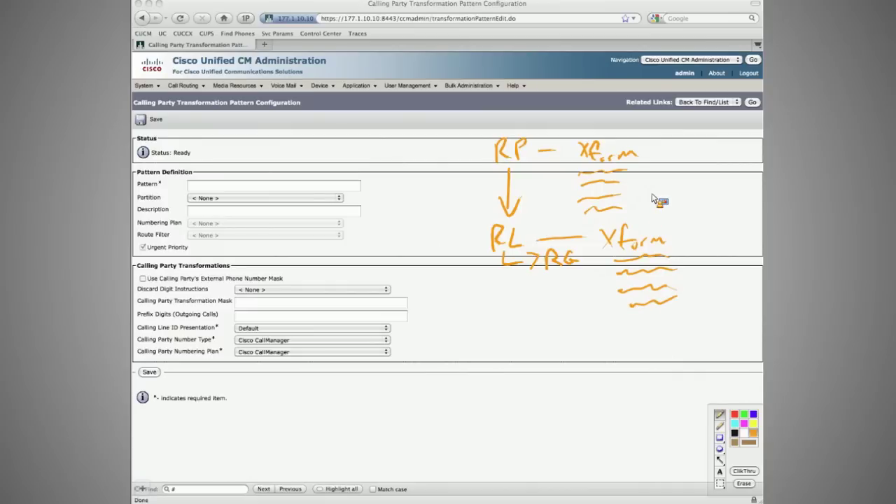
# Draw an arrow from "RG" to a handwritten "GW/Trunk – xform CSS", and a curved arrow from there to the pattern definition fields.
pyautogui.moveTo(551, 279); pyautogui.dragTo(522, 344)
pyautogui.moveTo(521, 322); pyautogui.dragTo(551, 327)
pyautogui.moveTo(522, 361)
pyautogui.mouseDown()
pyautogui.moveTo(515, 378)
pyautogui.moveTo(609, 373)
pyautogui.mouseUp()
pyautogui.moveTo(553, 357); pyautogui.dragTo(575, 347)
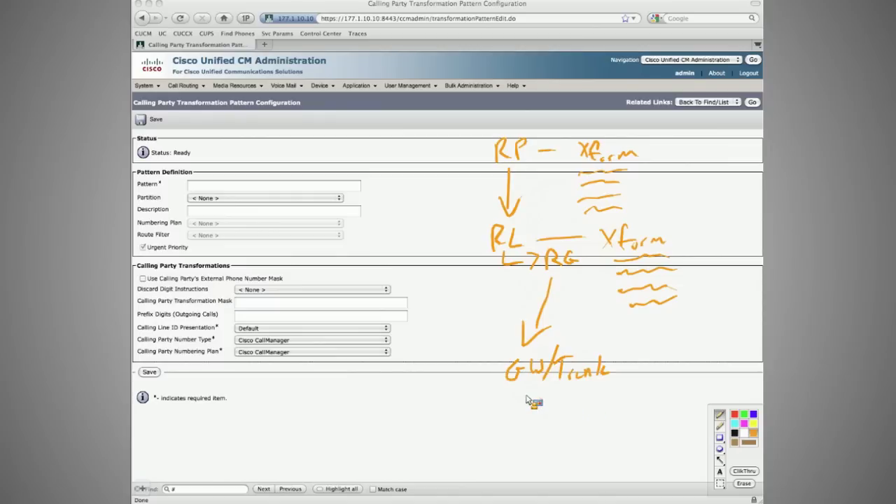
pyautogui.moveTo(627, 366); pyautogui.dragTo(668, 361)
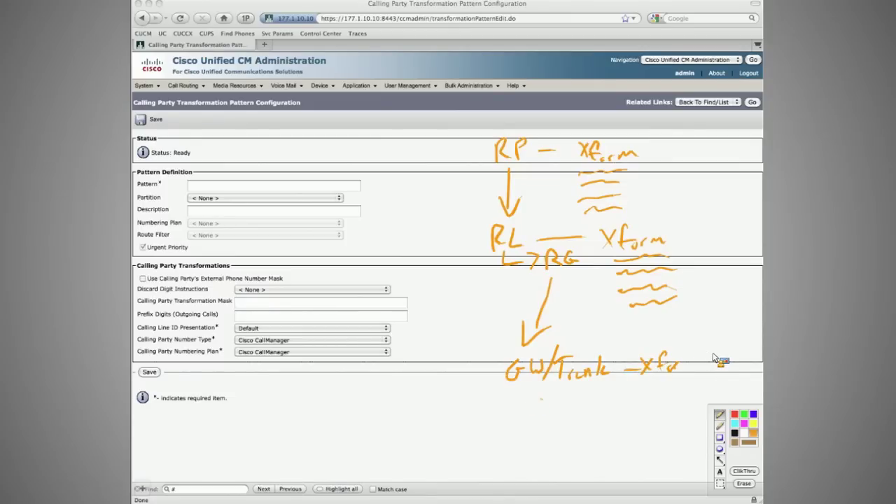
pyautogui.moveTo(680, 367); pyautogui.dragTo(728, 365)
pyautogui.moveTo(679, 378)
pyautogui.mouseDown()
pyautogui.moveTo(282, 225)
pyautogui.moveTo(311, 225)
pyautogui.mouseUp()
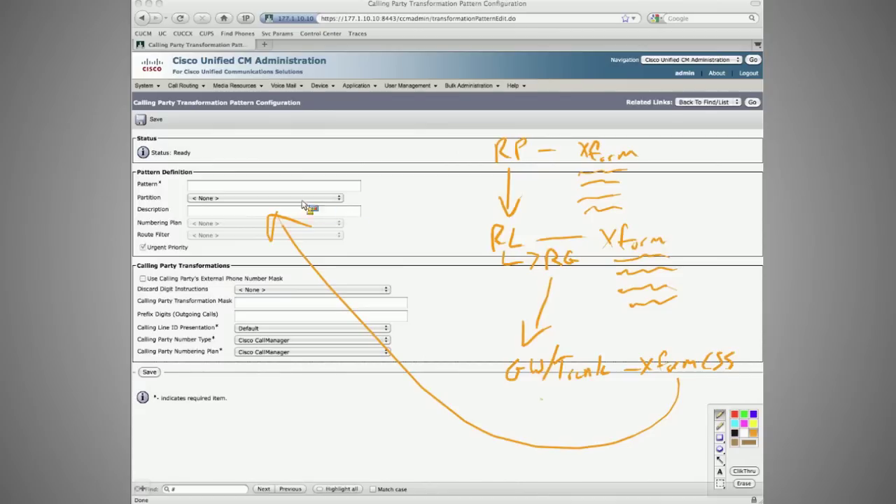
# Set the new calling party transformation pattern's partition to PT_CngPTP-CorpHQ-GW.
pyautogui.click(246, 187)
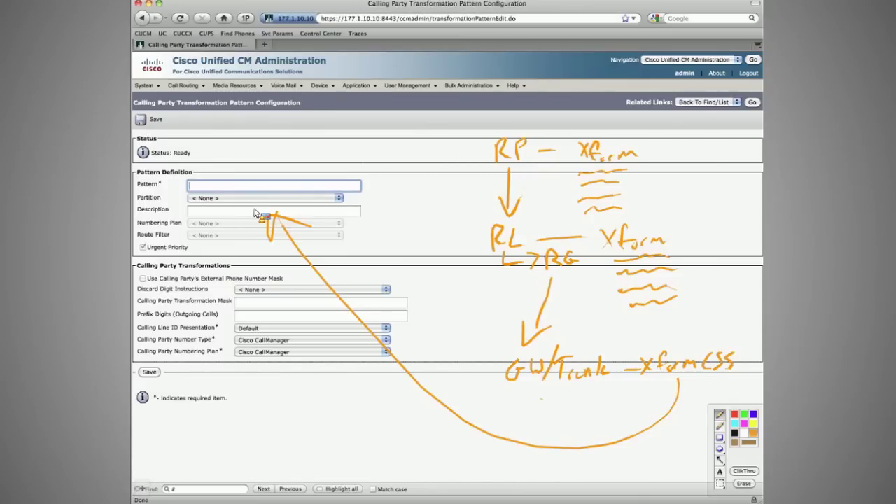
pyautogui.click(260, 198)
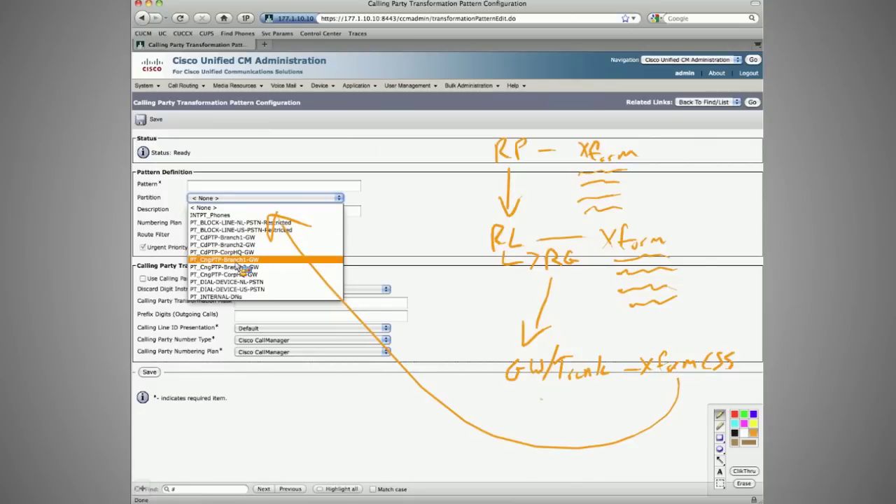
pyautogui.click(240, 274)
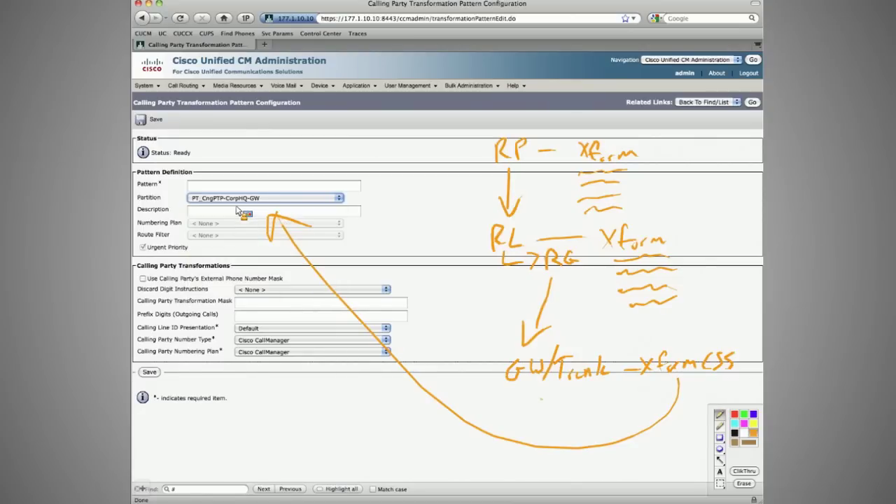
# Resume annotating and draw a caller symbol with an arrow into "RP" and a bubble containing "1XXX", undoing the untidy strokes.
pyautogui.click(744, 472)
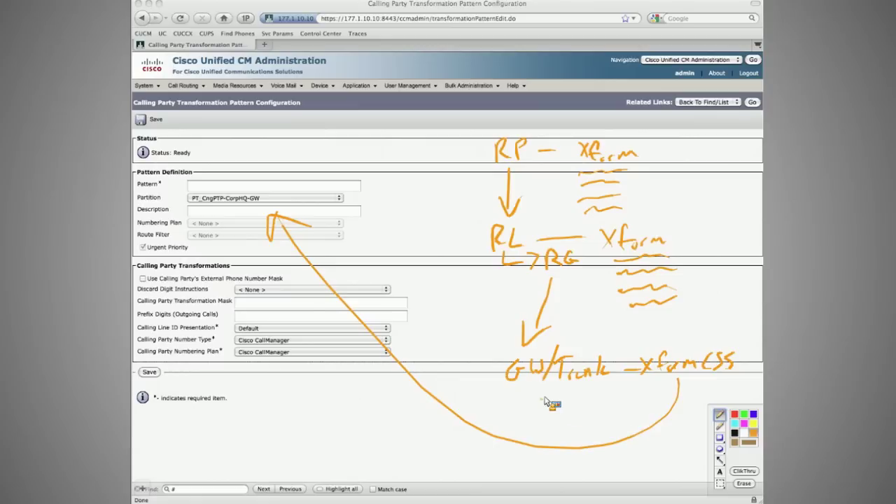
pyautogui.press('h')
pyautogui.click(755, 473)
pyautogui.click(754, 473)
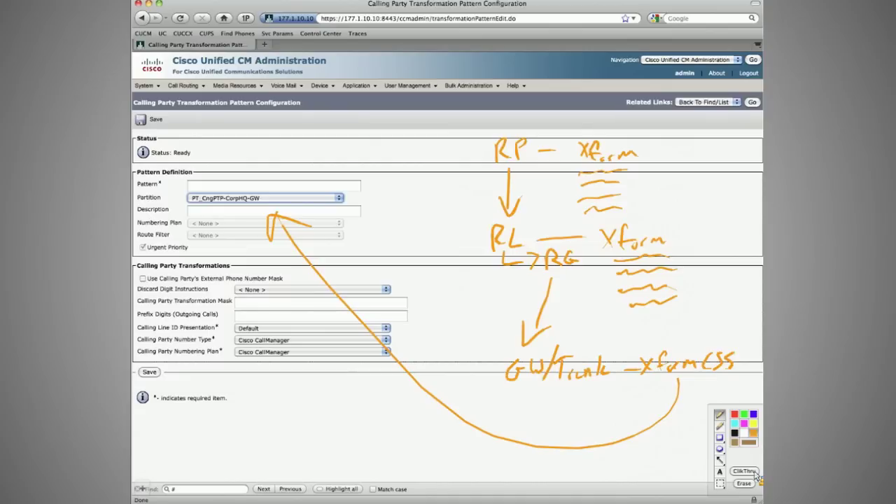
pyautogui.click(755, 473)
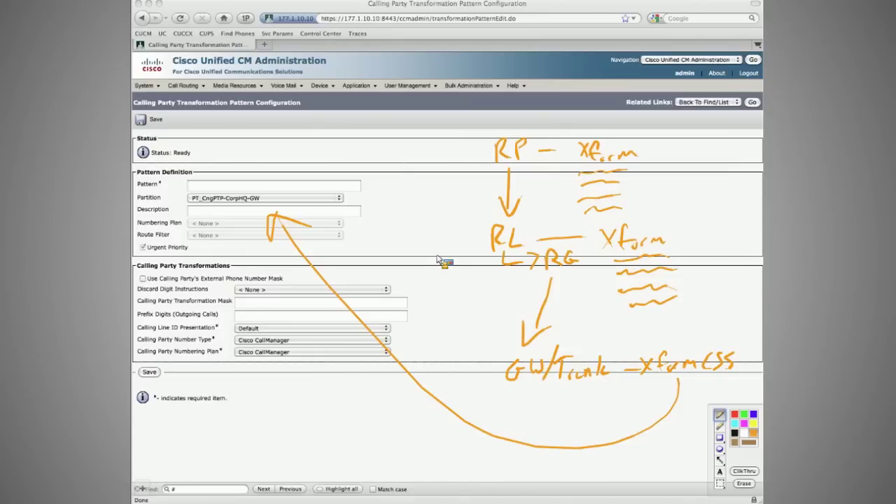
pyautogui.moveTo(382, 151); pyautogui.dragTo(484, 149)
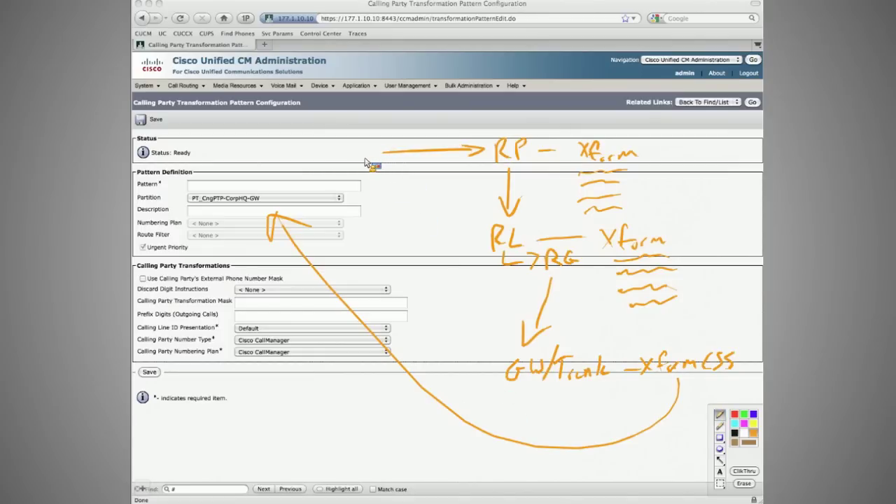
pyautogui.moveTo(356, 139); pyautogui.dragTo(360, 153)
pyautogui.click(360, 160)
pyautogui.moveTo(382, 131)
pyautogui.mouseDown()
pyautogui.moveTo(390, 137)
pyautogui.moveTo(402, 129)
pyautogui.moveTo(392, 130)
pyautogui.moveTo(413, 142)
pyautogui.moveTo(419, 131)
pyautogui.moveTo(378, 127)
pyautogui.moveTo(392, 137)
pyautogui.moveTo(418, 132)
pyautogui.mouseUp()
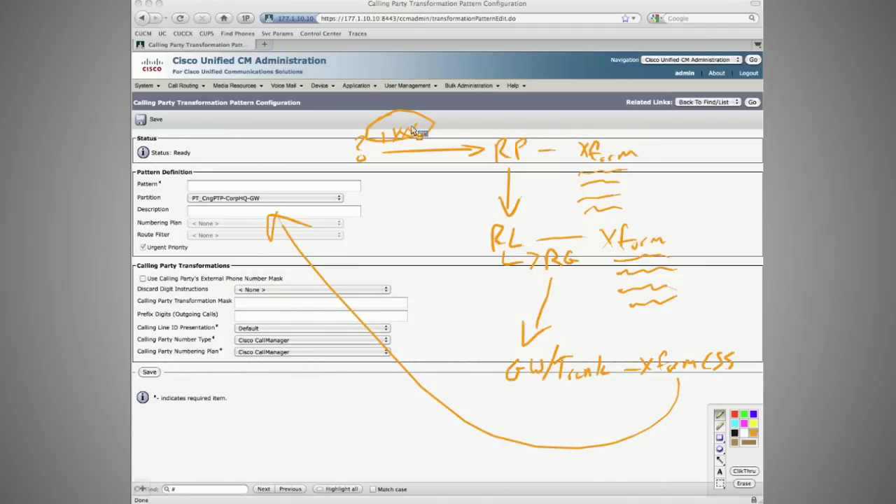
pyautogui.moveTo(413, 131); pyautogui.dragTo(403, 145)
pyautogui.press('super+z')
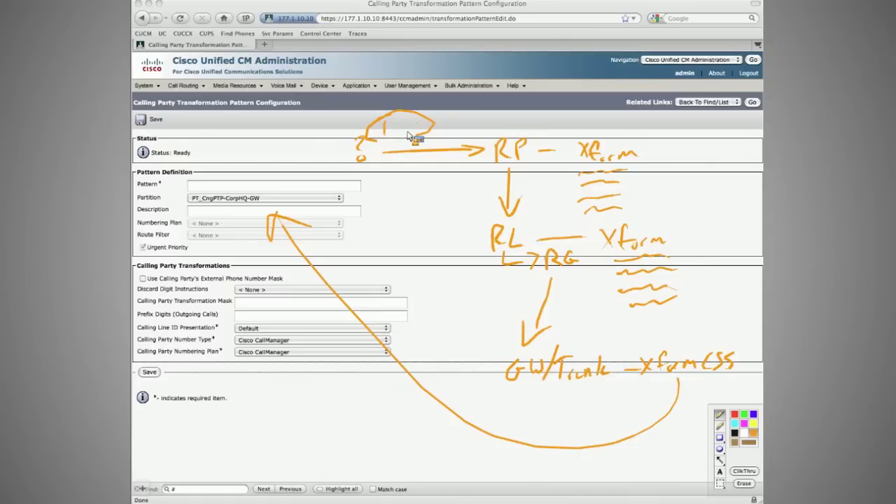
pyautogui.press('super+z')
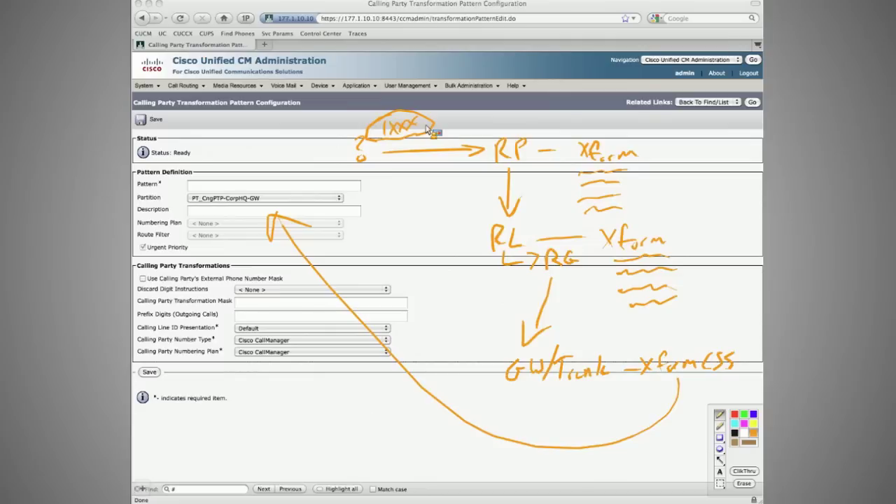
# Open the route pattern list in a new browser tab and open the 911 route pattern.
pyautogui.click(182, 84)
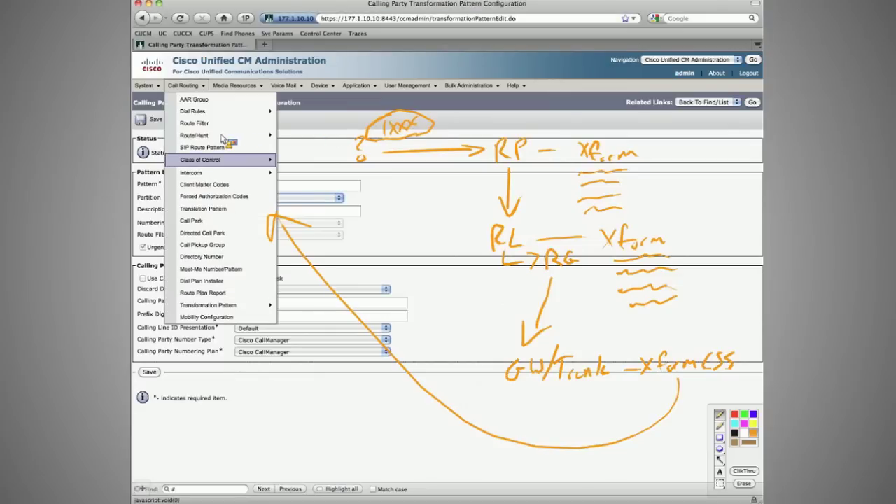
pyautogui.moveTo(222, 136)
pyautogui.rightClick(315, 161)
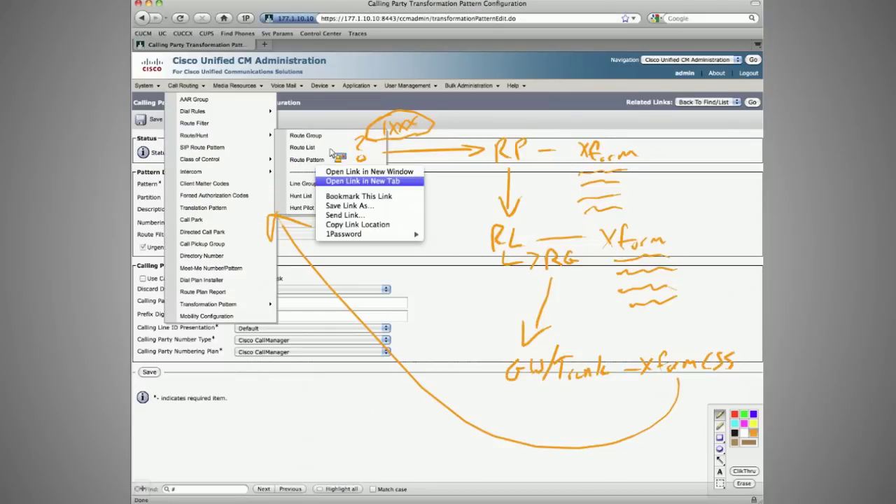
pyautogui.click(363, 181)
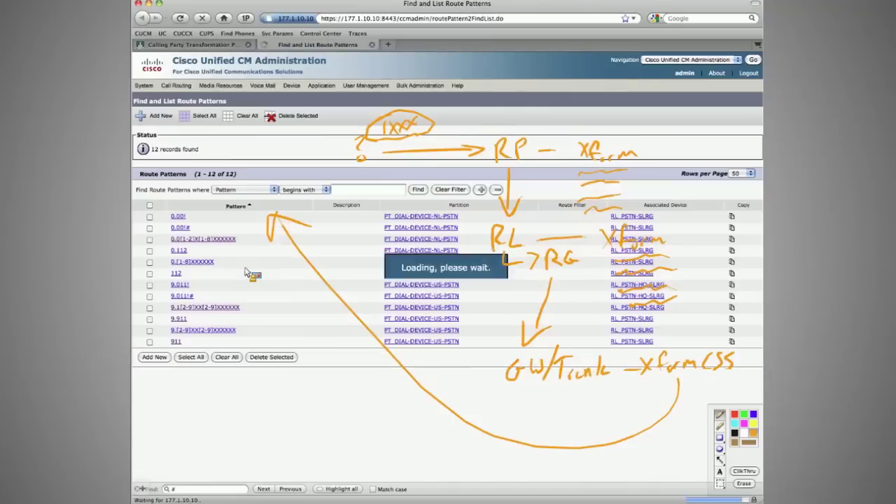
pyautogui.click(175, 343)
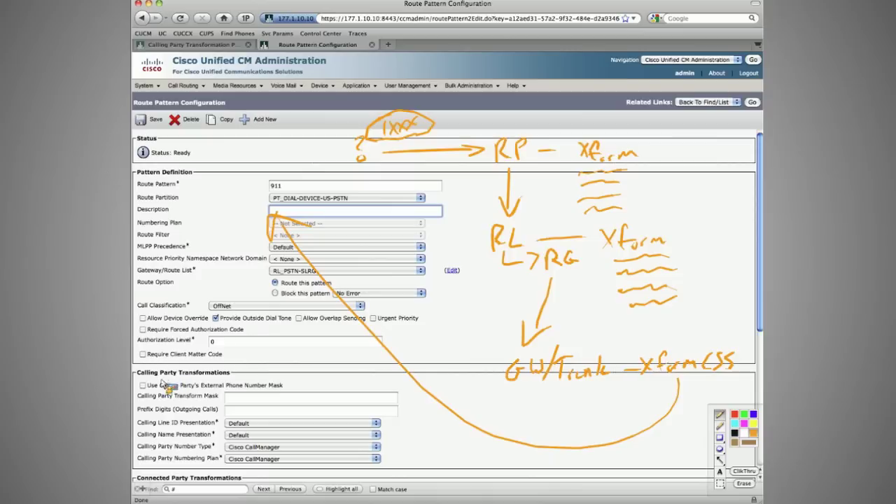
# Review the external phone number mask option under the 911 pattern's calling party transformations, toggling it on and off, and close the tab.
pyautogui.moveTo(147, 385); pyautogui.dragTo(285, 389)
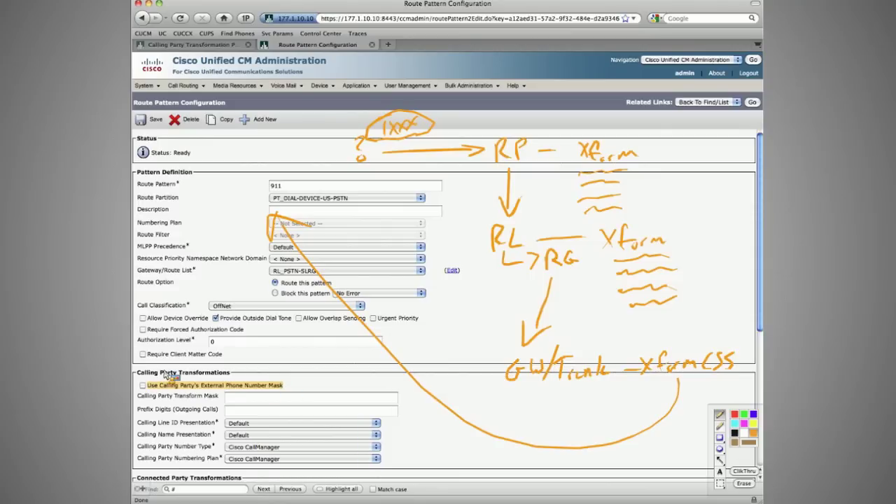
pyautogui.moveTo(139, 372); pyautogui.dragTo(228, 373)
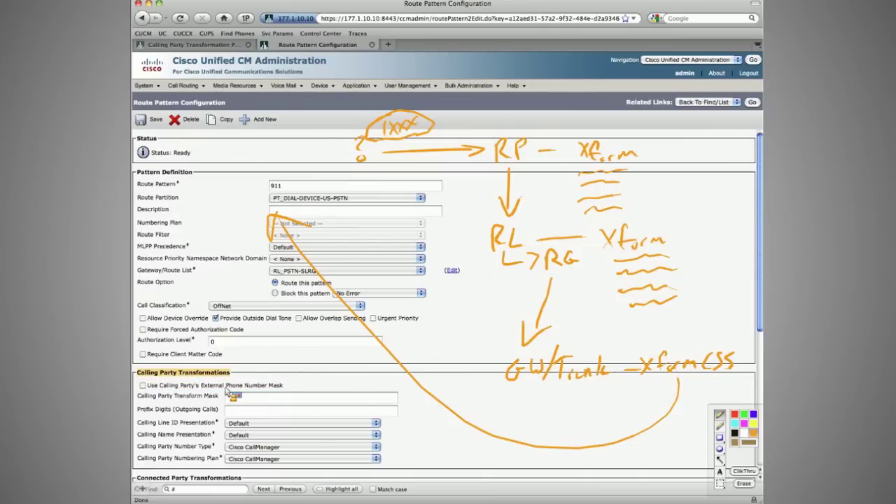
pyautogui.moveTo(233, 386); pyautogui.dragTo(148, 386)
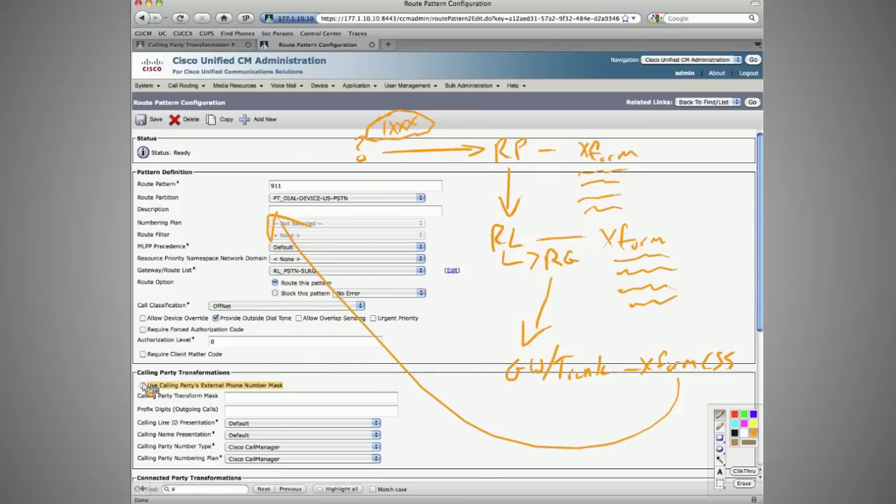
pyautogui.click(142, 385)
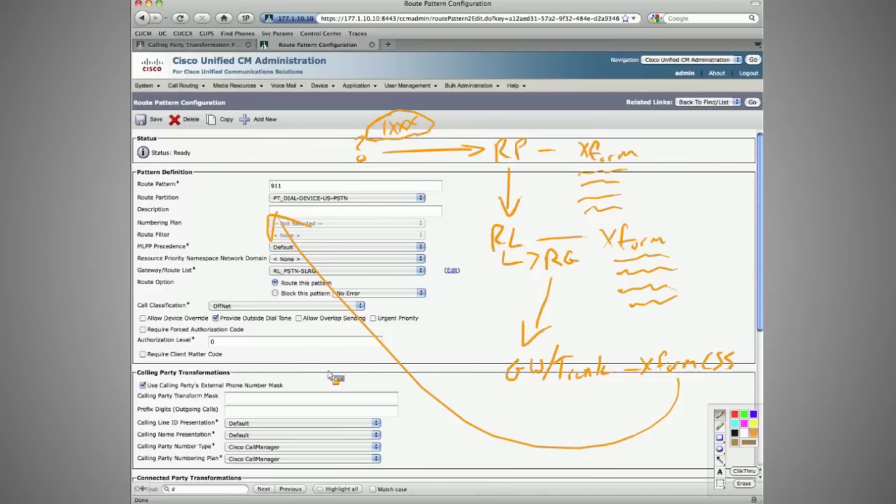
pyautogui.click(144, 385)
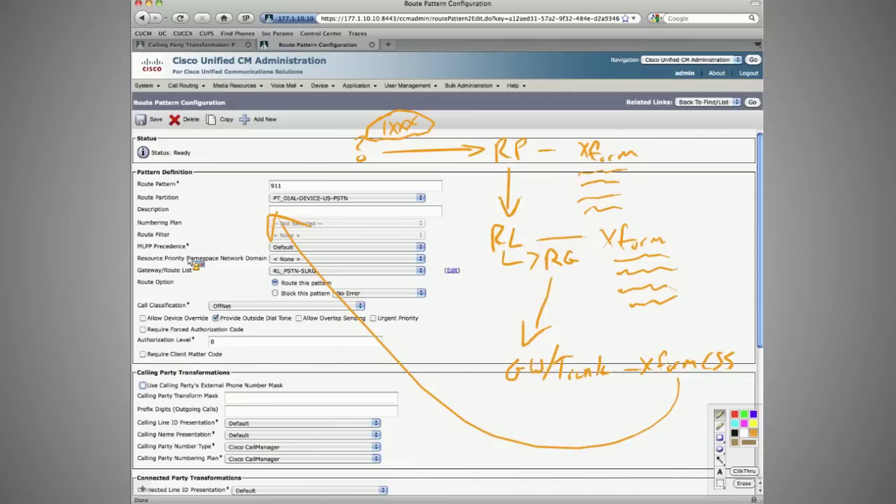
pyautogui.press('super+w')
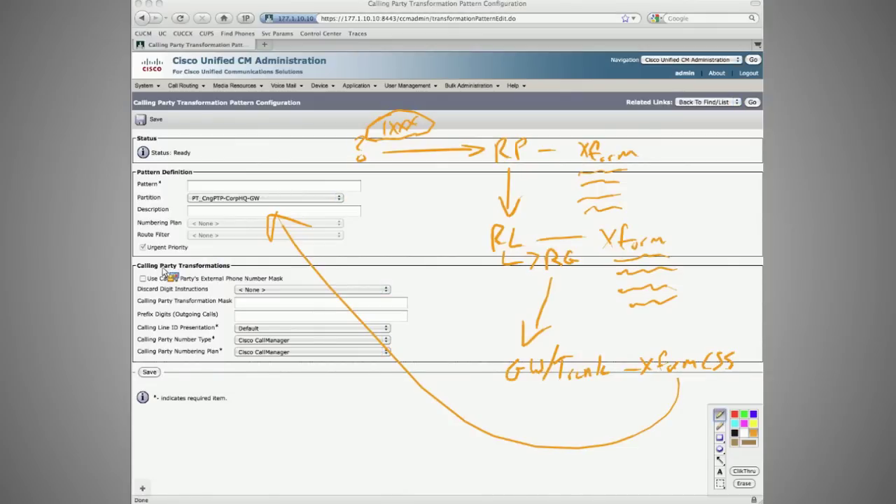
# Circle the external phone number mask option and the Pattern field, and draw an arrow from near the Pattern field to the "1XXX" bubble.
pyautogui.moveTo(168, 274); pyautogui.dragTo(207, 272)
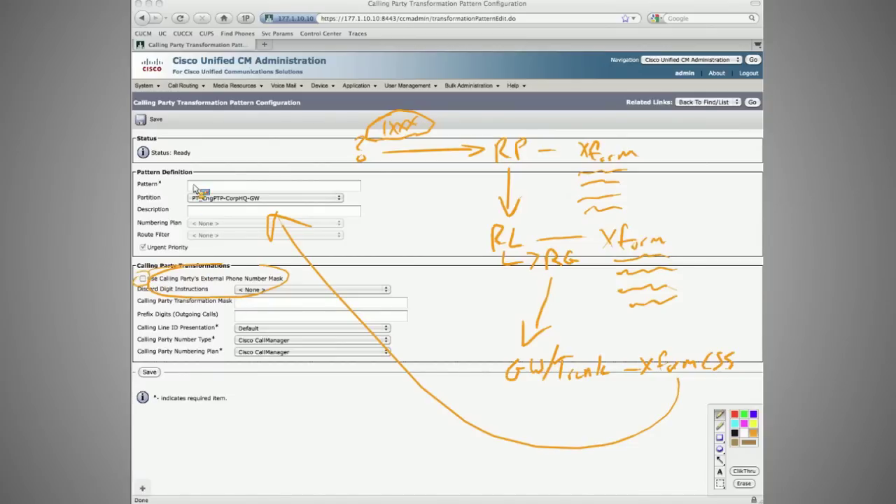
pyautogui.moveTo(222, 171); pyautogui.dragTo(207, 179)
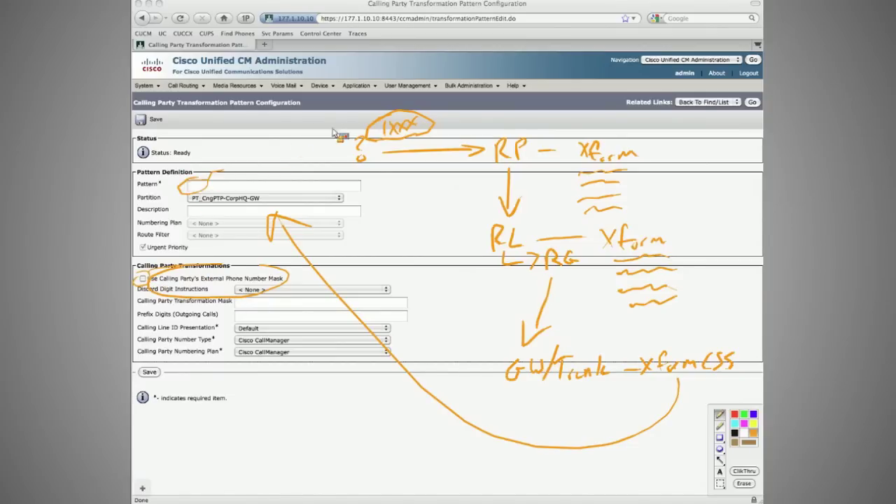
pyautogui.moveTo(259, 160); pyautogui.dragTo(360, 128)
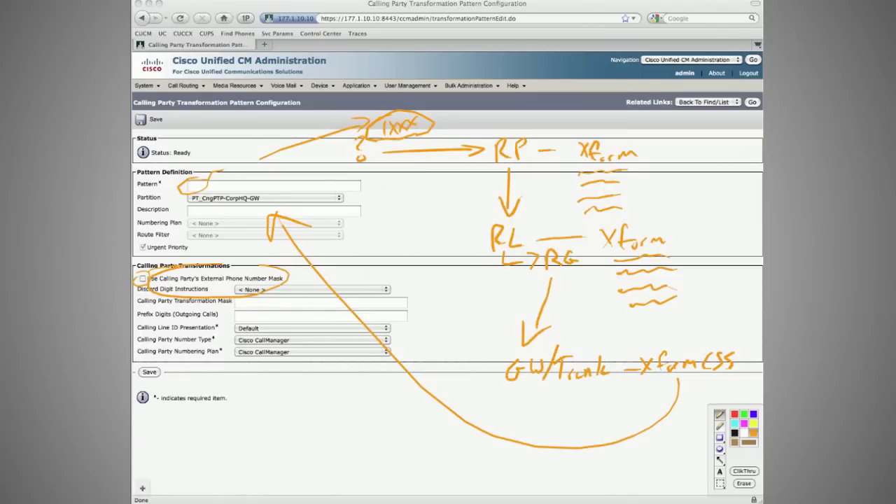
# Clear the annotations, set the calling party transformation pattern to 1XXX and enable Use Calling Party's External Phone Number Mask.
pyautogui.press('Escape')
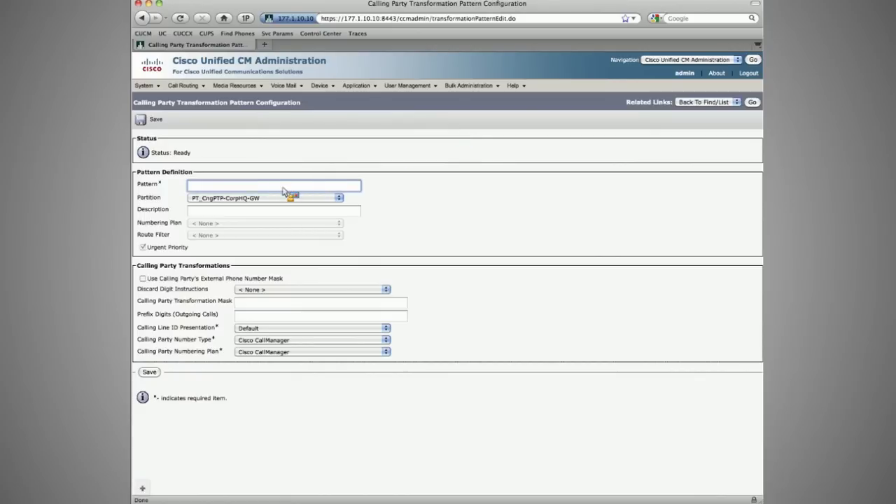
pyautogui.write('1XXX')
pyautogui.press('Tab')
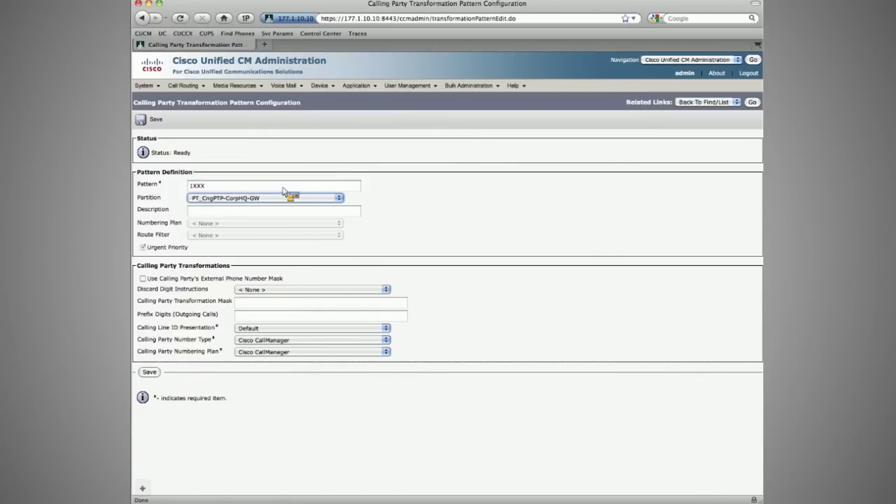
pyautogui.click(143, 279)
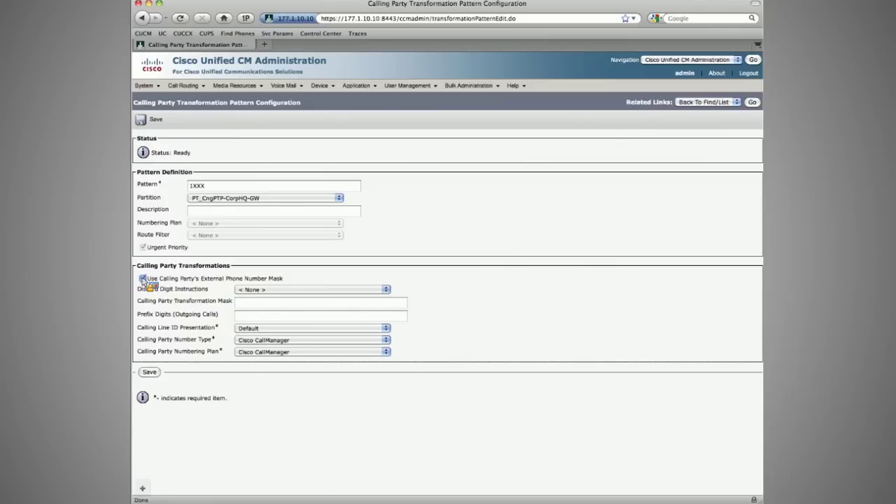
# Review the US site calling number requirement in the task PDF and compare it with the 1XXX transformation pattern in the browser.
pyautogui.press('super+Tab')
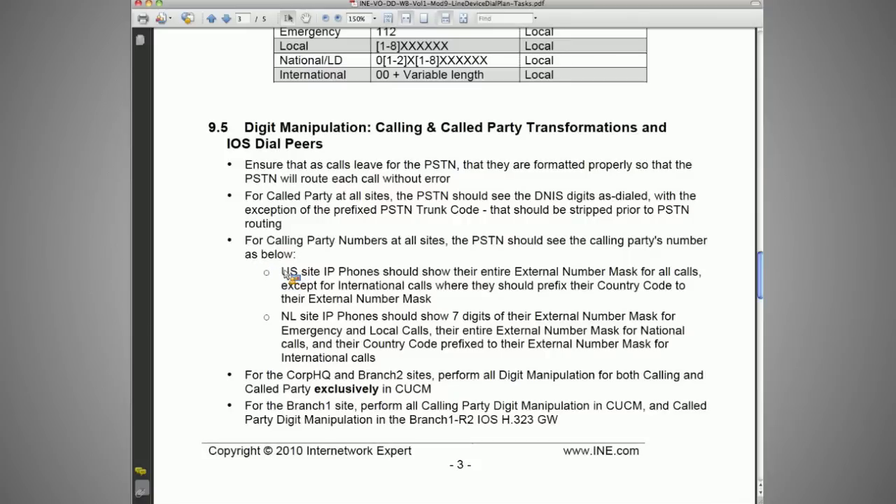
pyautogui.moveTo(282, 271); pyautogui.dragTo(443, 294)
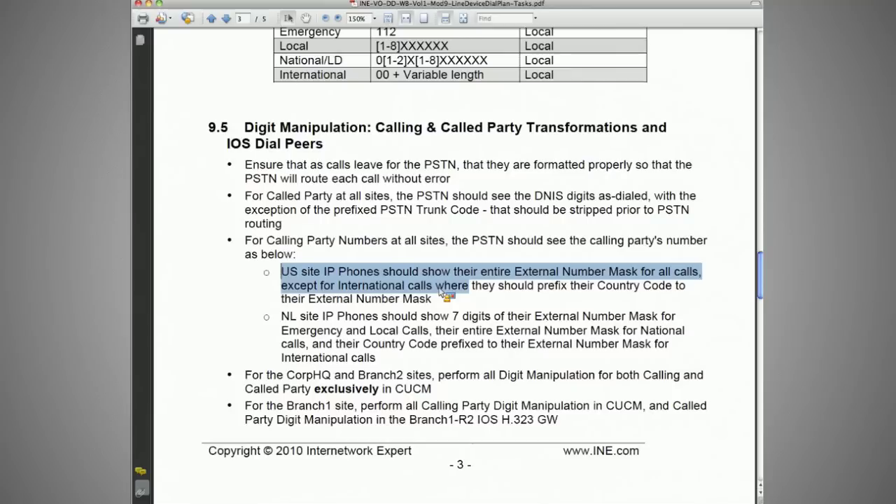
pyautogui.moveTo(499, 293); pyautogui.dragTo(434, 301)
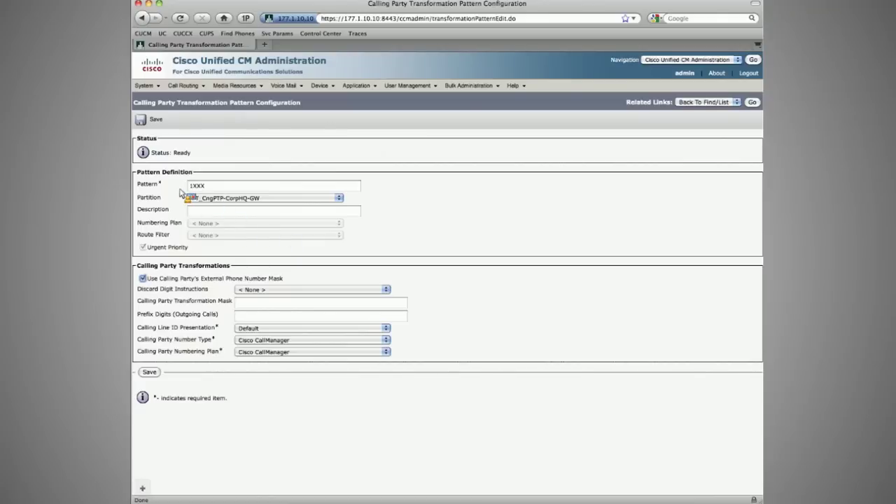
pyautogui.moveTo(180, 194); pyautogui.dragTo(216, 189)
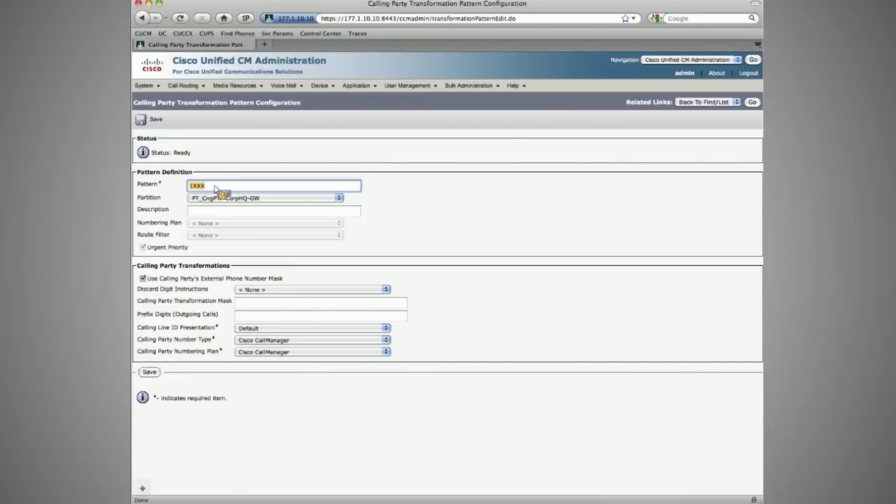
pyautogui.moveTo(215, 189); pyautogui.dragTo(216, 189)
pyautogui.doubleClick(214, 189)
pyautogui.click(214, 189)
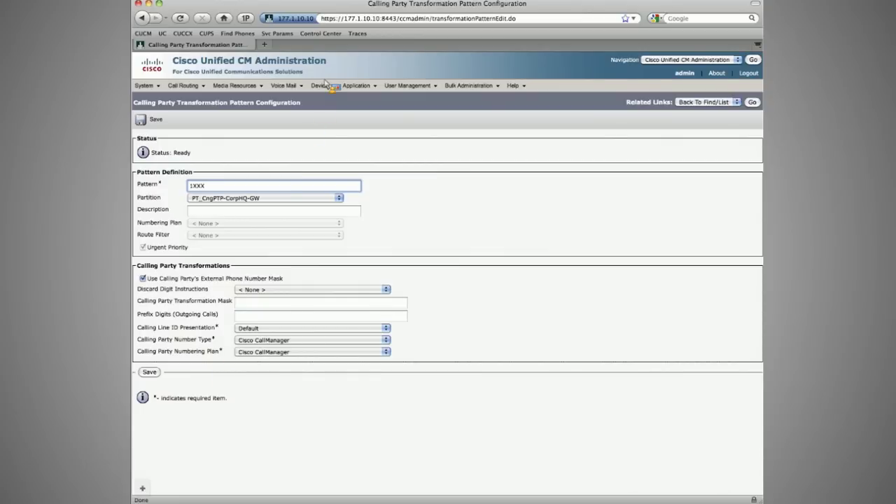
# Open the SIP_Trunk-CorpHQ trunk in a new tab and examine its outbound called and calling party transformation CSS settings.
pyautogui.moveTo(325, 84)
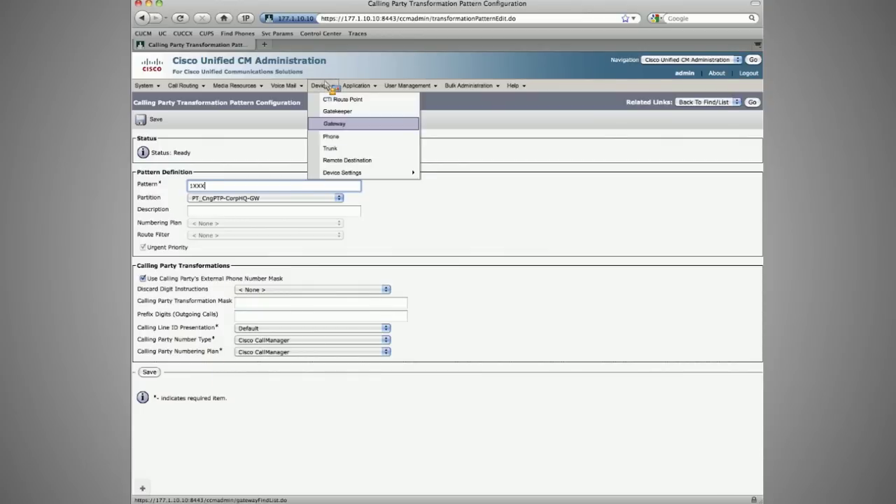
pyautogui.click(340, 149)
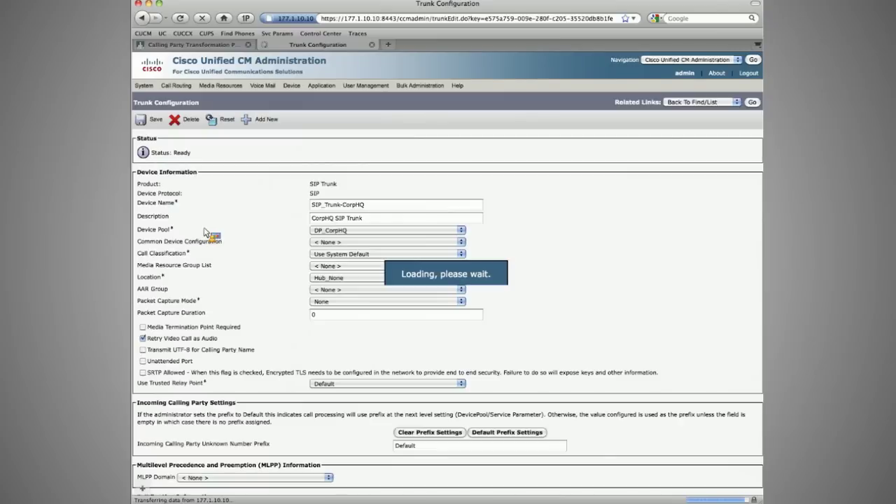
pyautogui.scroll(-5, 208, 233)
pyautogui.scroll(-6, 208, 234)
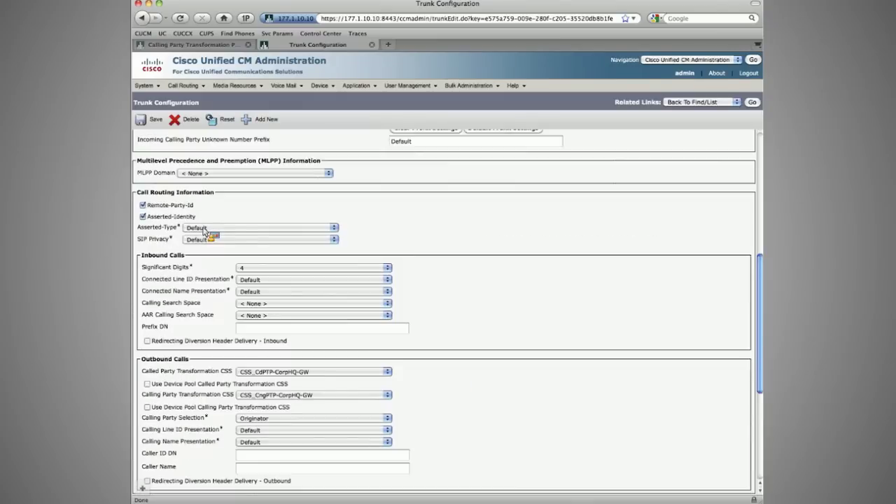
pyautogui.moveTo(146, 240); pyautogui.dragTo(224, 247)
pyautogui.moveTo(149, 263); pyautogui.dragTo(220, 267)
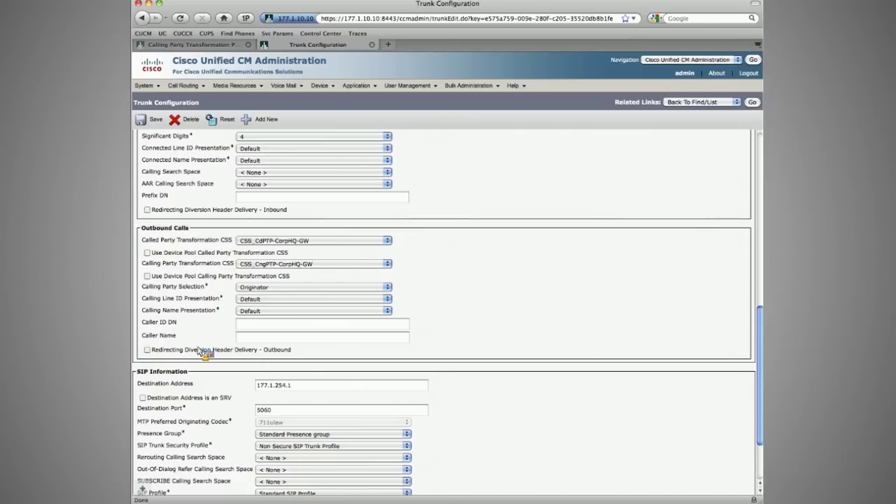
# Return to the transformation pattern tab, replace its page with the route pattern list, and open the 911 route pattern.
pyautogui.click(207, 47)
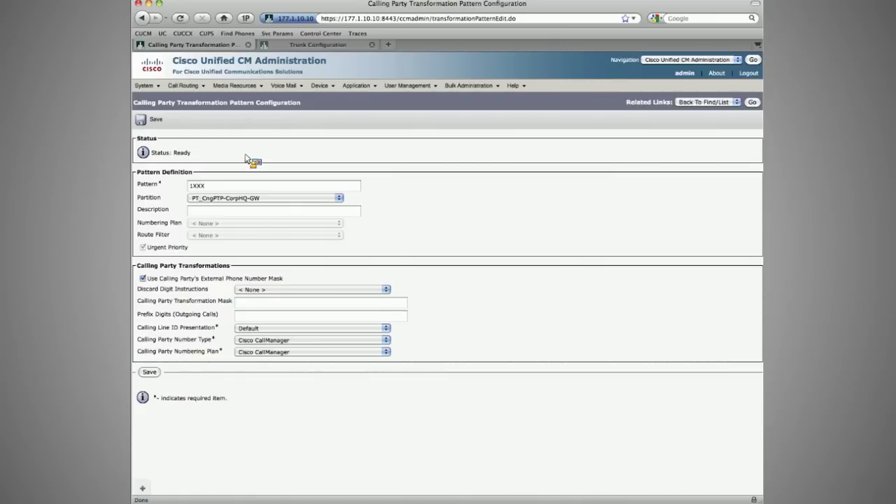
pyautogui.click(196, 87)
pyautogui.moveTo(204, 135)
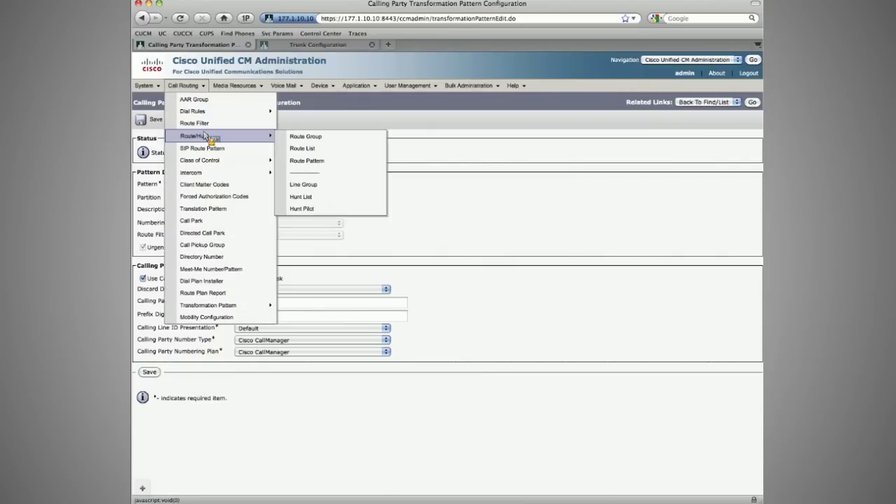
pyautogui.click(306, 160)
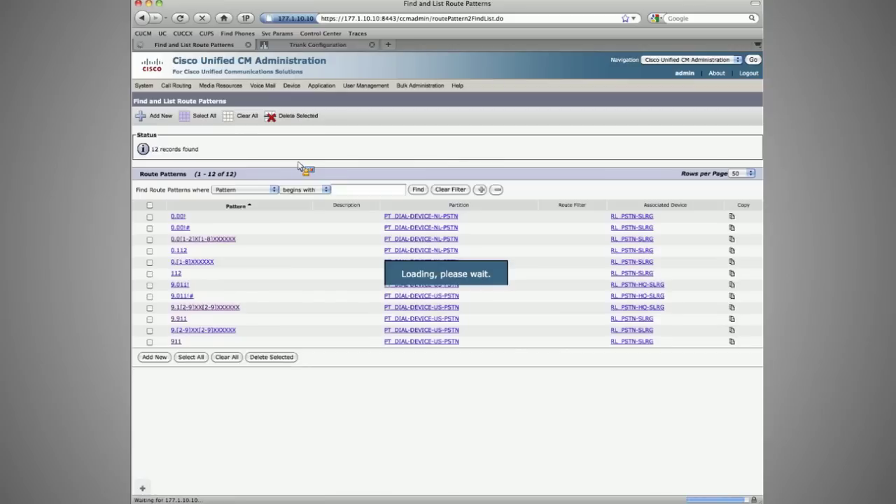
pyautogui.click(175, 341)
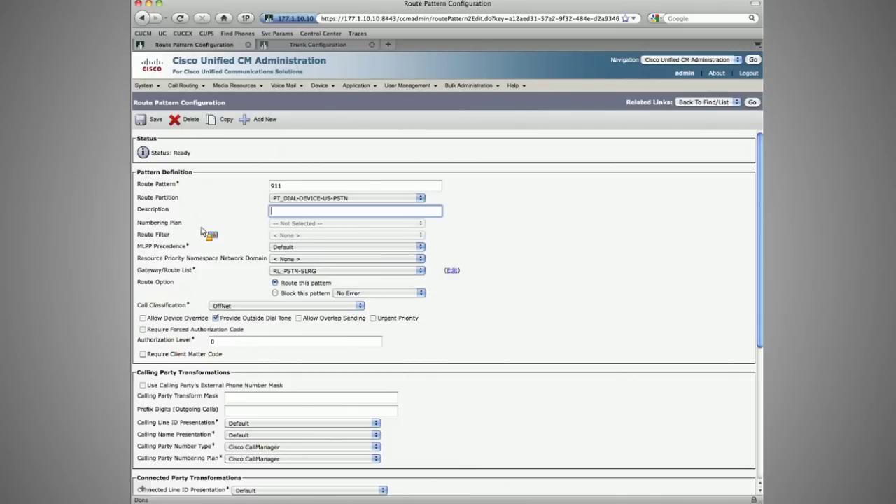
# Highlight and circle the 911 pattern's Calling Party Transformations, draw an arrow to its Route Pattern value, and circle that value.
pyautogui.scroll(-1, 203, 238)
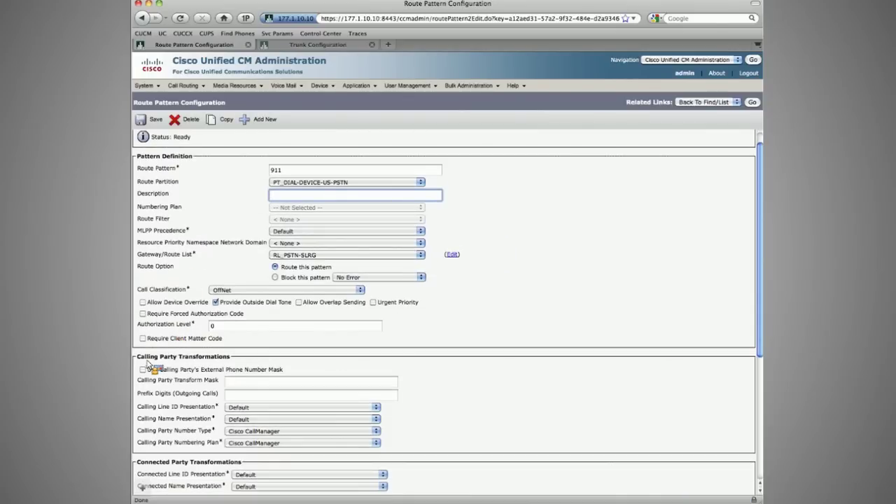
pyautogui.tripleClick(148, 363)
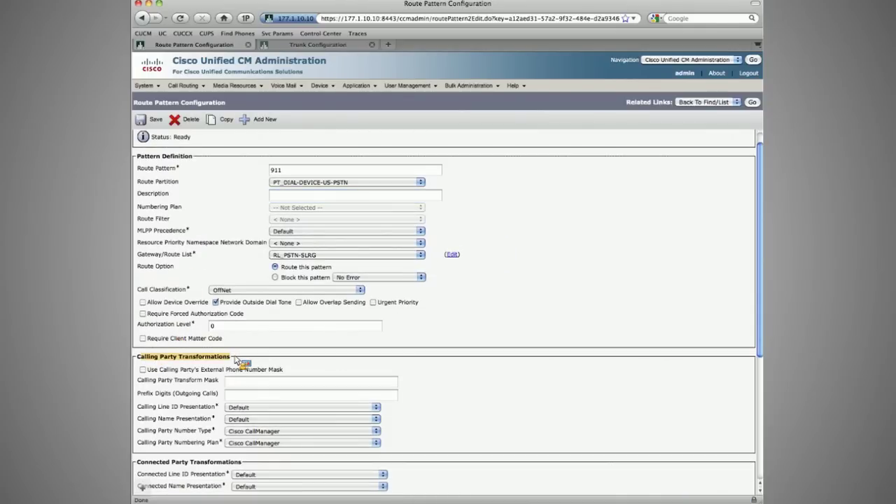
pyautogui.moveTo(238, 360)
pyautogui.mouseDown()
pyautogui.moveTo(227, 362)
pyautogui.moveTo(260, 378)
pyautogui.moveTo(499, 332)
pyautogui.mouseUp()
pyautogui.moveTo(500, 182); pyautogui.dragTo(332, 176)
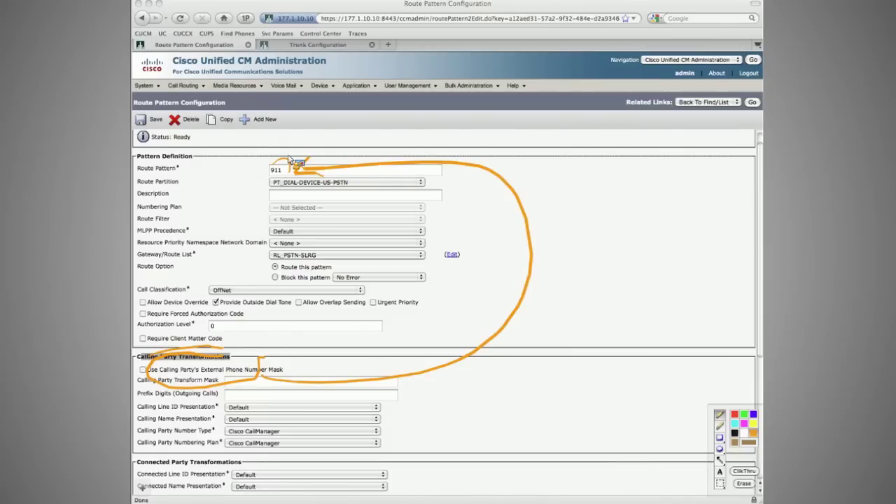
pyautogui.moveTo(294, 161); pyautogui.dragTo(288, 163)
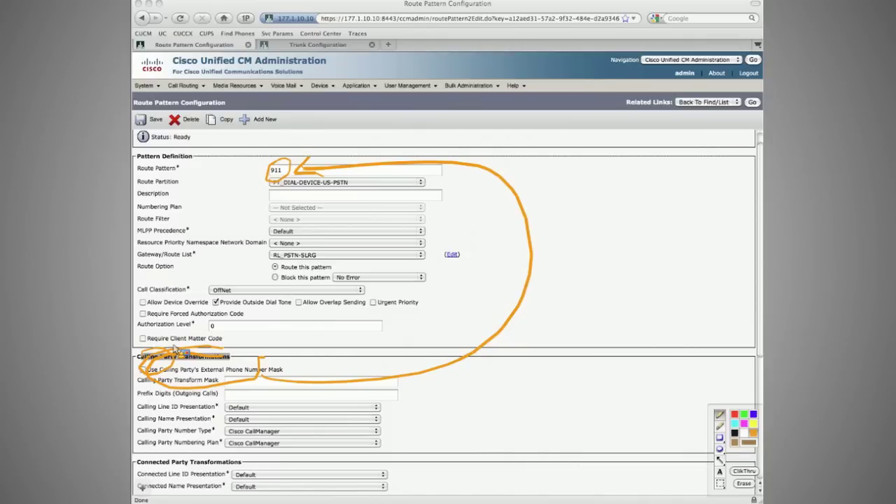
# Clear the annotations and enable Use Calling Party's External Phone Number Mask on the 911 route pattern.
pyautogui.press('Escape')
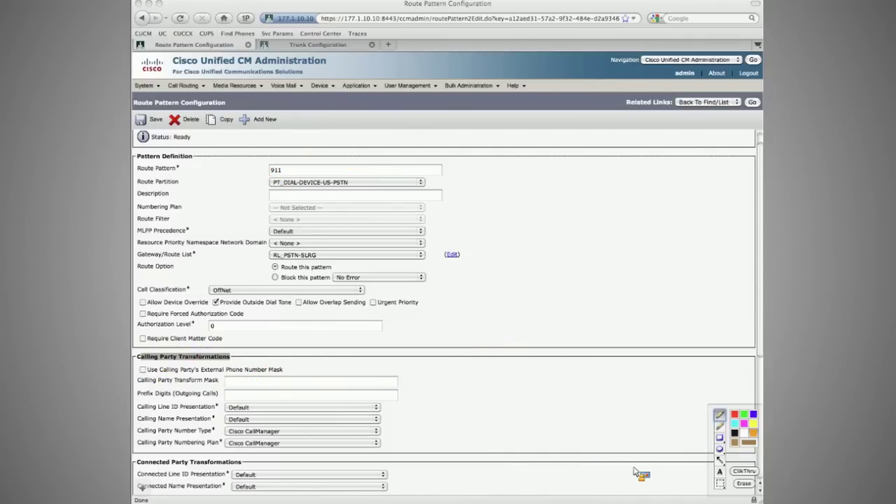
pyautogui.press('Escape')
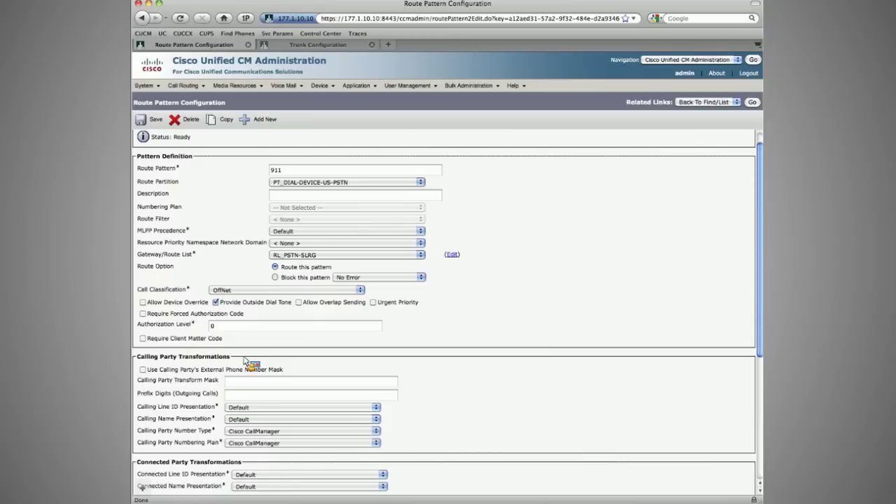
pyautogui.click(142, 369)
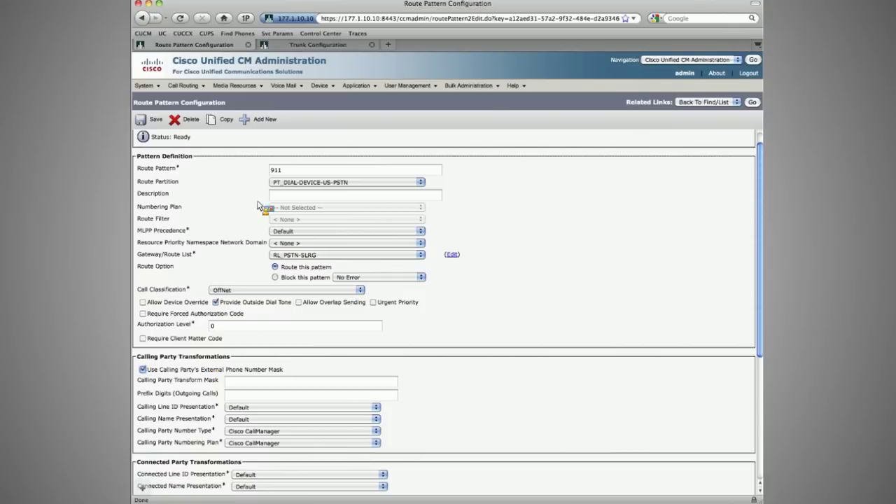
# Compare the CorpHQ trunk's outbound called and calling party transformation CSS settings with the 911 route pattern's calling party transformations.
pyautogui.click(308, 47)
pyautogui.moveTo(162, 263); pyautogui.dragTo(234, 264)
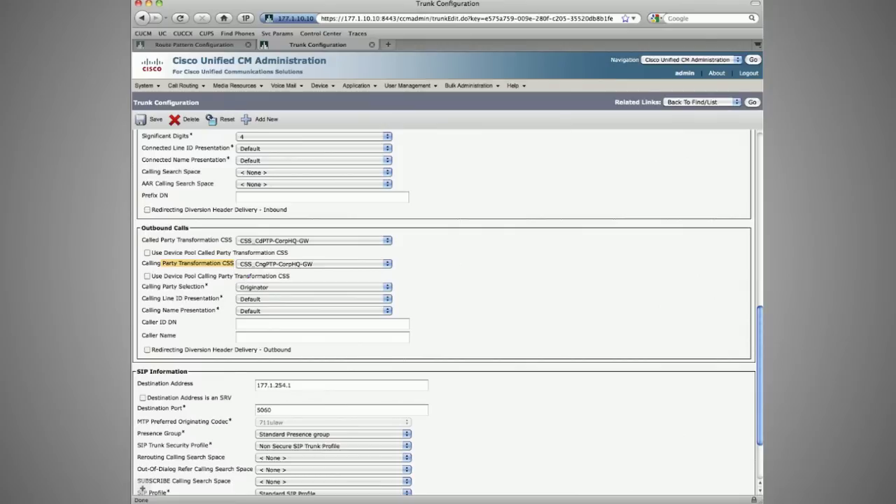
pyautogui.hotkey('ctrl', 'shift', 'Tab')
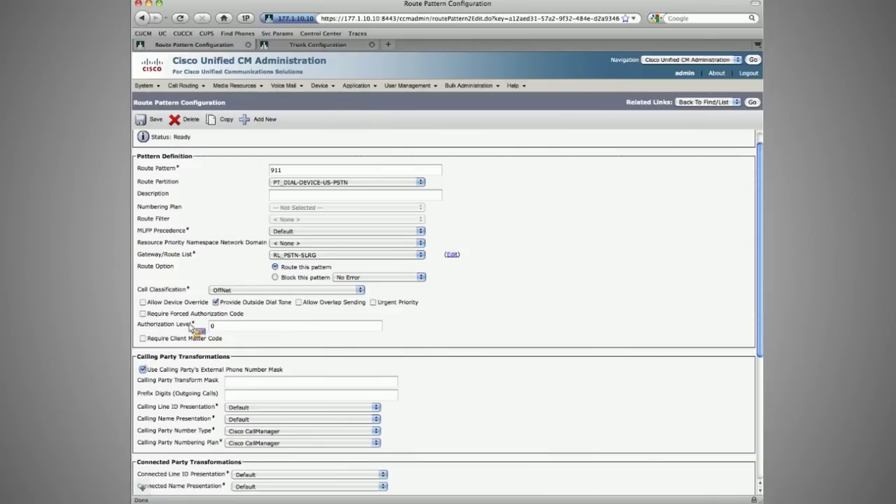
pyautogui.hotkey('ctrl', 'Tab')
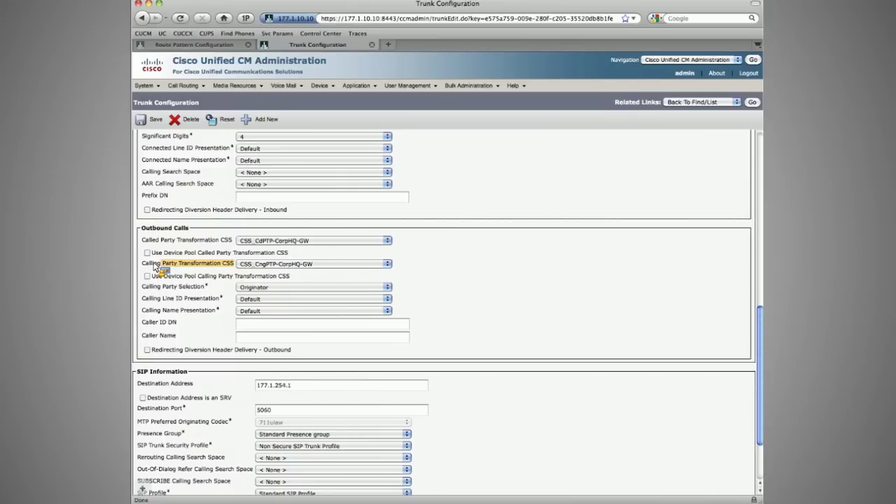
pyautogui.moveTo(156, 266); pyautogui.dragTo(288, 260)
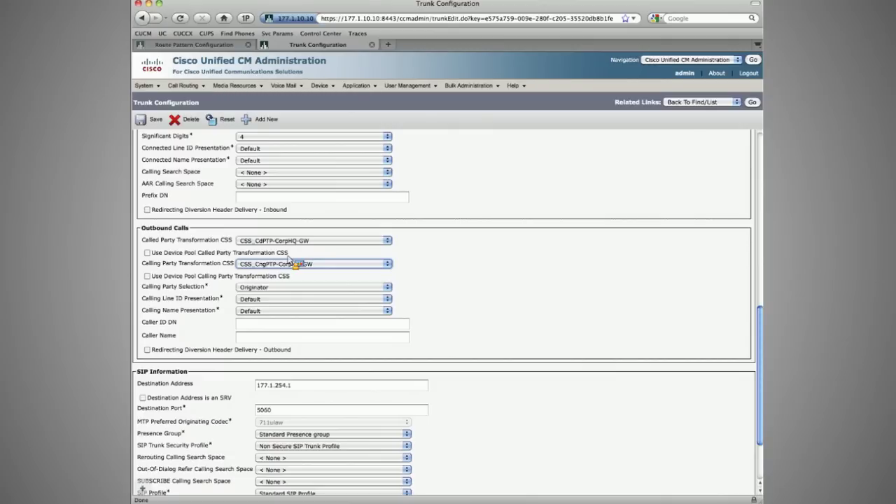
pyautogui.moveTo(142, 239); pyautogui.dragTo(176, 240)
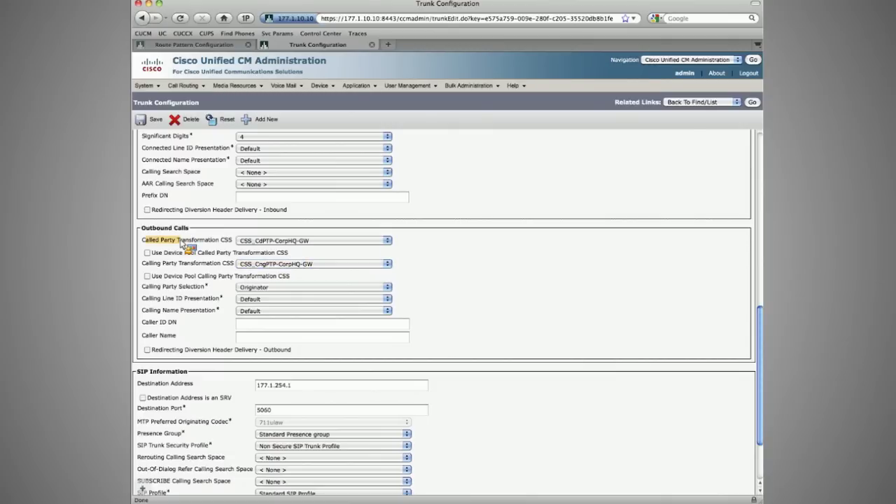
pyautogui.moveTo(144, 264); pyautogui.dragTo(144, 245)
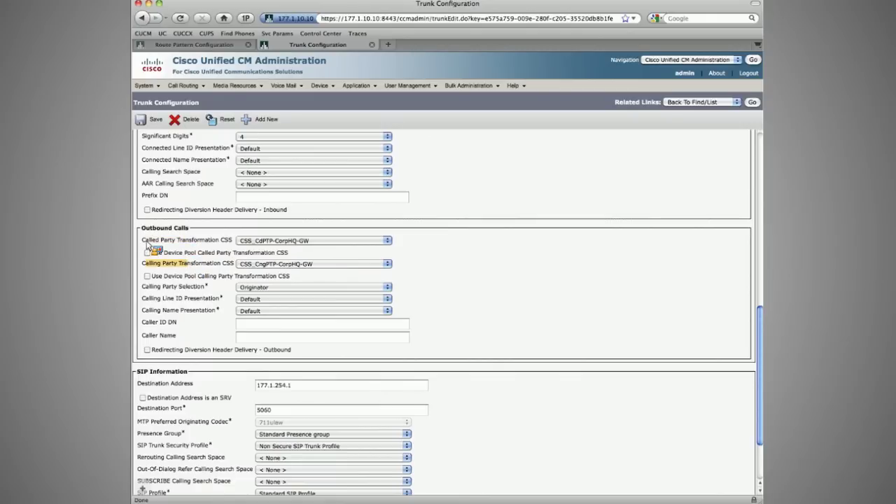
pyautogui.moveTo(148, 244); pyautogui.dragTo(237, 246)
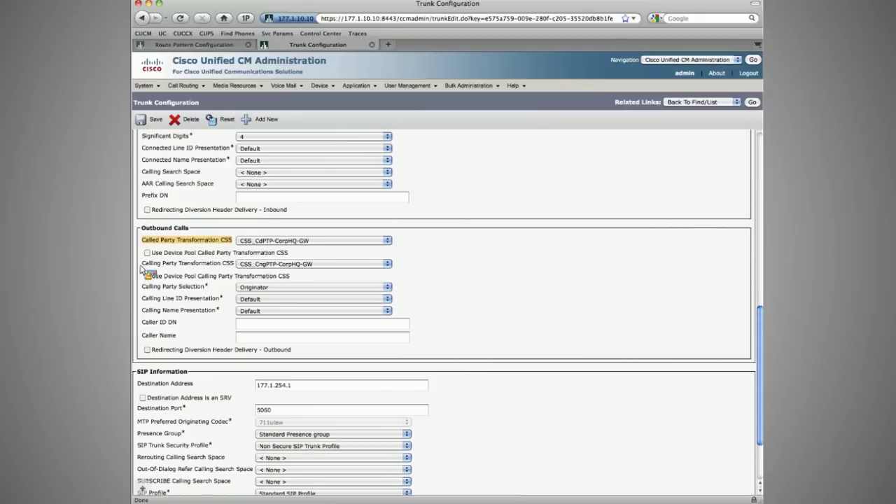
pyautogui.moveTo(142, 264); pyautogui.dragTo(161, 263)
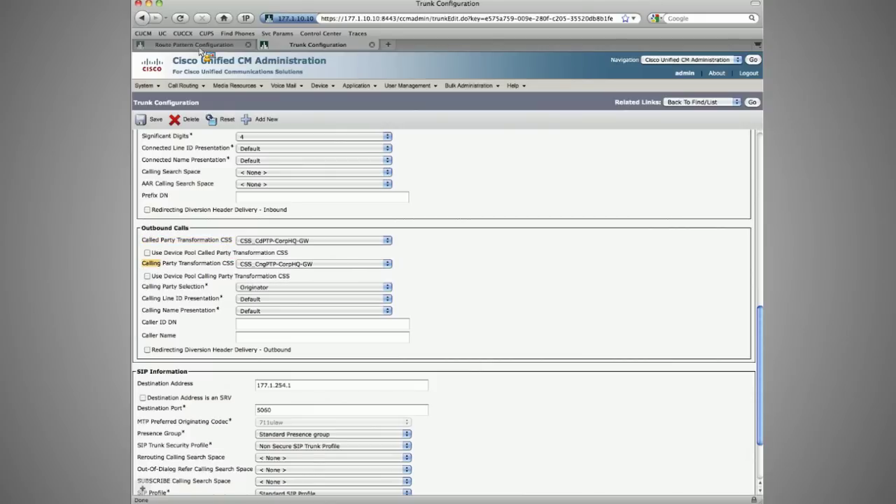
# Return to the 911 route pattern and save it with the external phone number mask enabled, accepting the authorization code prompt.
pyautogui.click(200, 45)
pyautogui.moveTo(233, 369); pyautogui.dragTo(275, 369)
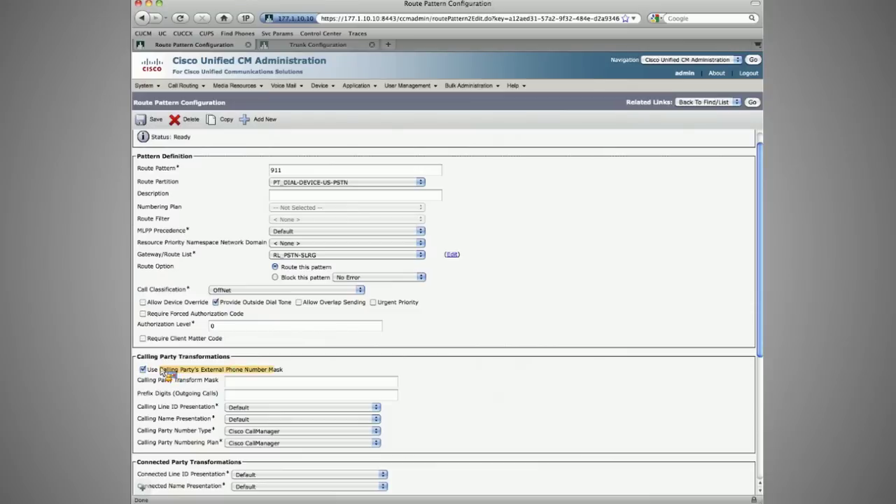
pyautogui.click(153, 120)
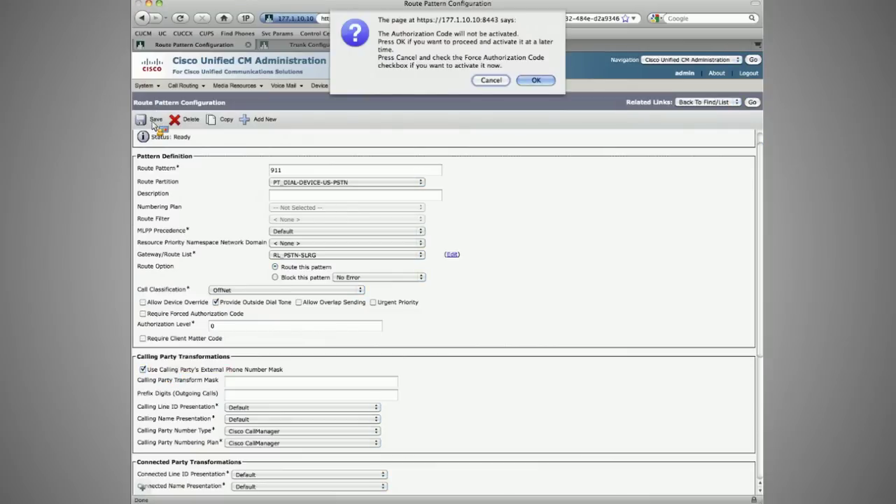
pyautogui.click(536, 80)
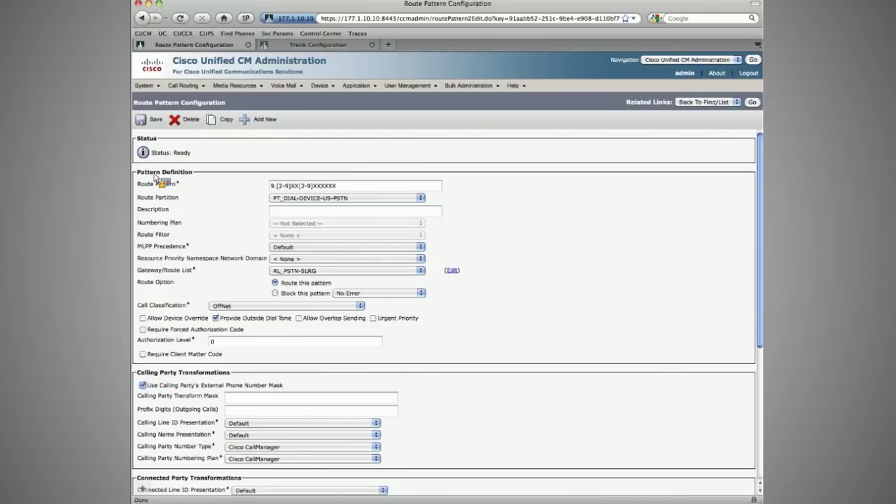
# Save the 9.[2-9]XX[2-9]XXXXXX route pattern with the external phone number mask enabled and return to the route pattern list.
pyautogui.click(154, 120)
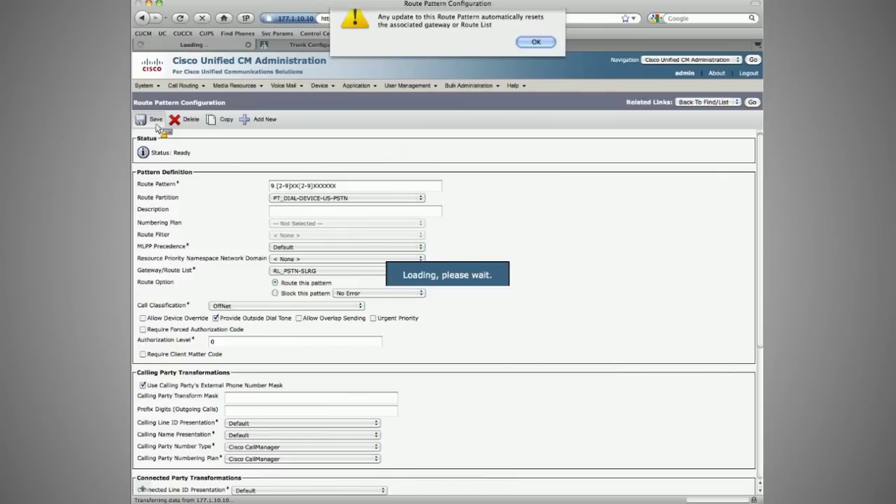
pyautogui.press('Return')
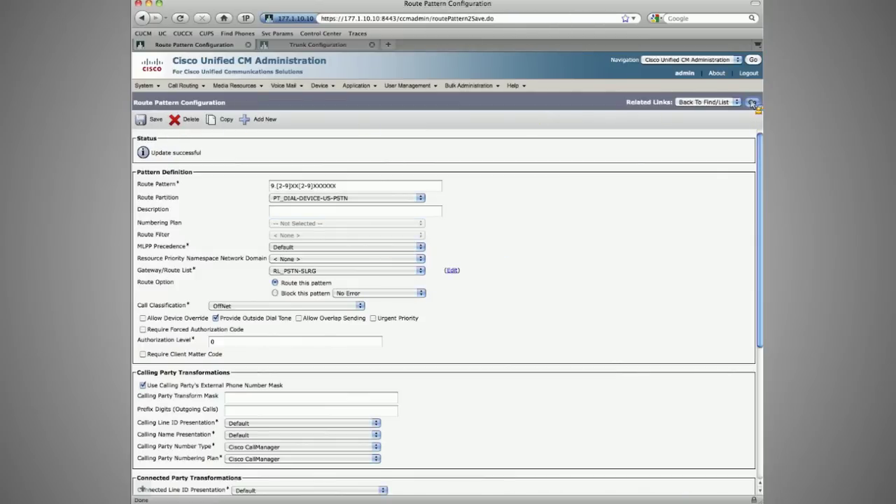
pyautogui.click(753, 102)
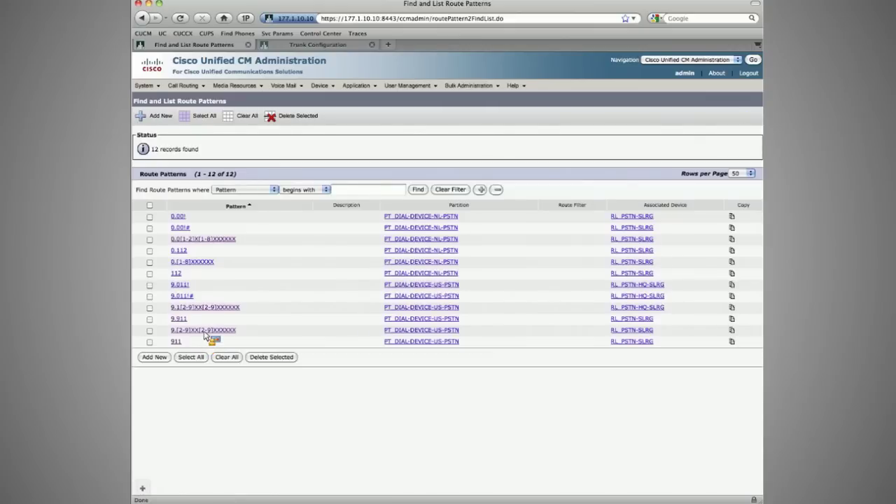
pyautogui.click(205, 331)
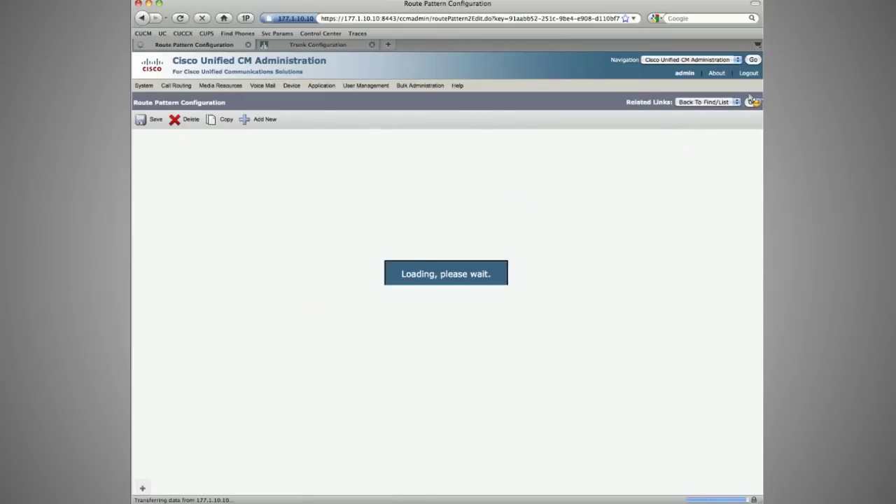
pyautogui.click(752, 102)
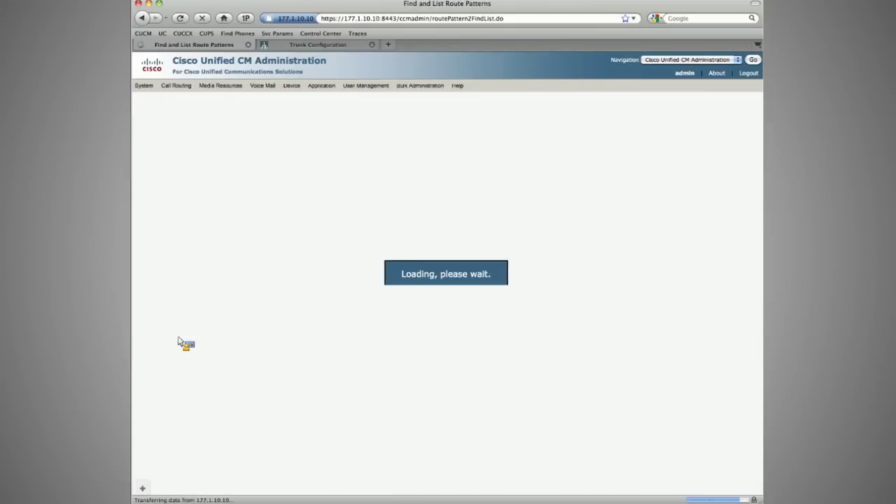
# Enable Use Calling Party's External Phone Number Mask on the 9.911 and 9.1[2-9]XX[2-9]XXXXXX route patterns, saving each one.
pyautogui.click(196, 324)
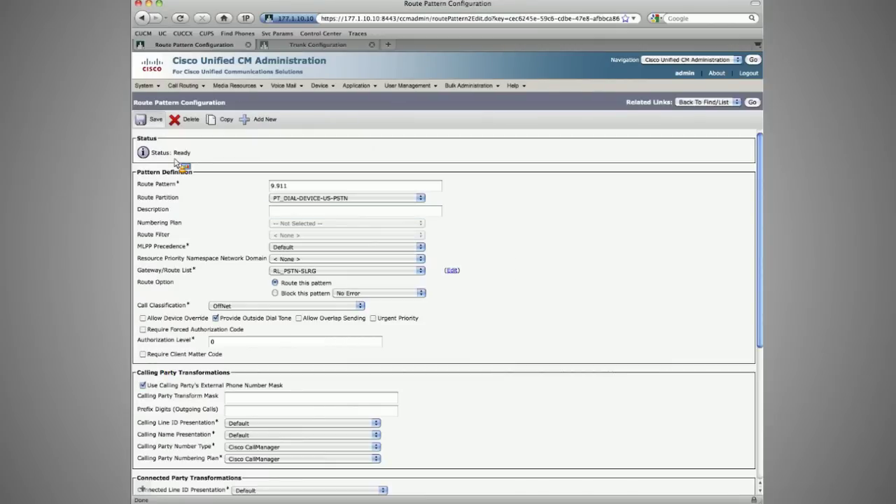
pyautogui.press('Return')
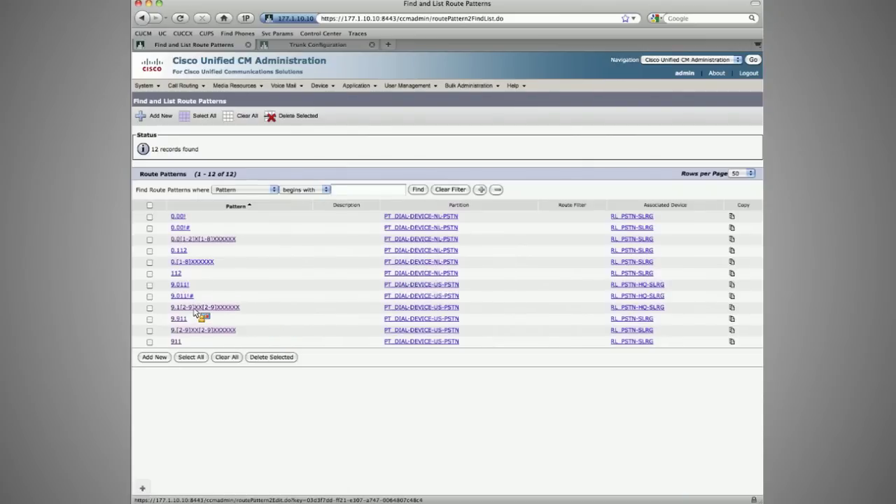
pyautogui.click(196, 308)
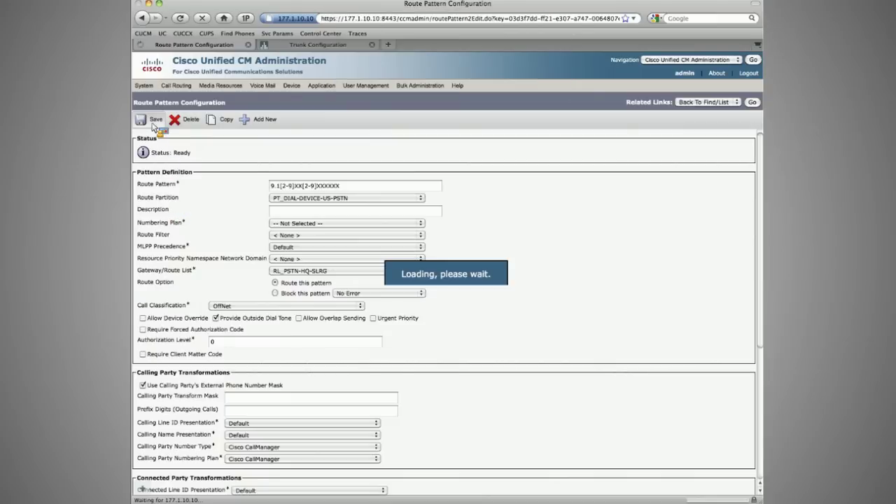
pyautogui.click(751, 103)
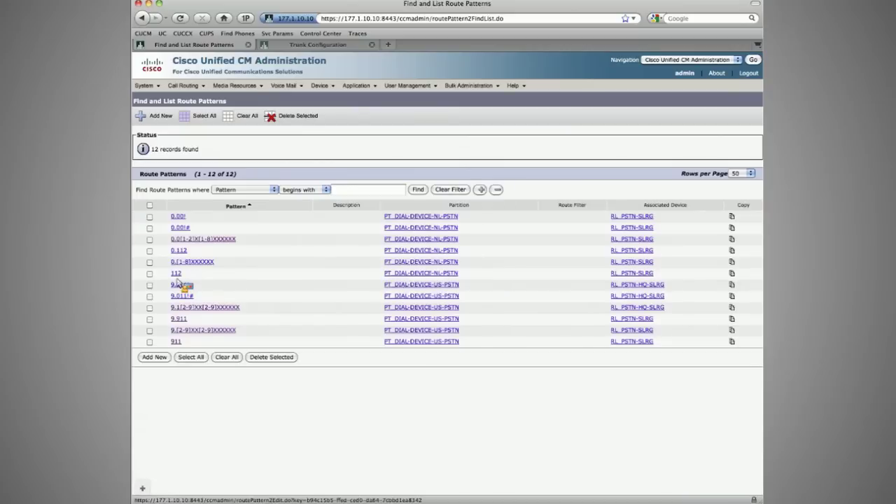
# Enable the external phone number mask on the 9.011! route pattern, set its calling party prefix digits to 1, and save it.
pyautogui.click(180, 284)
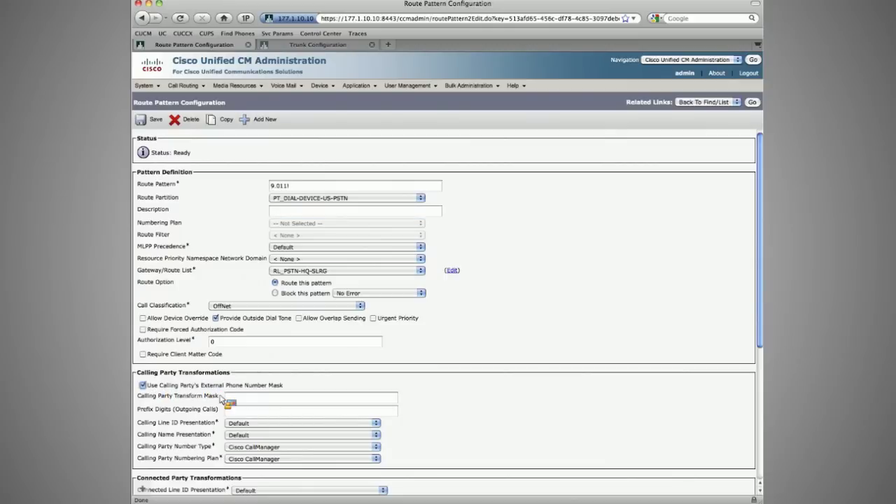
pyautogui.click(243, 413)
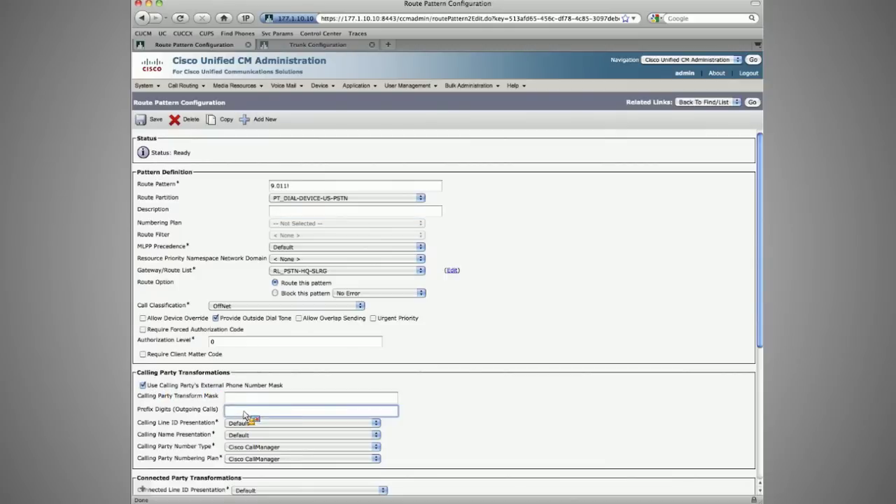
pyautogui.write('1')
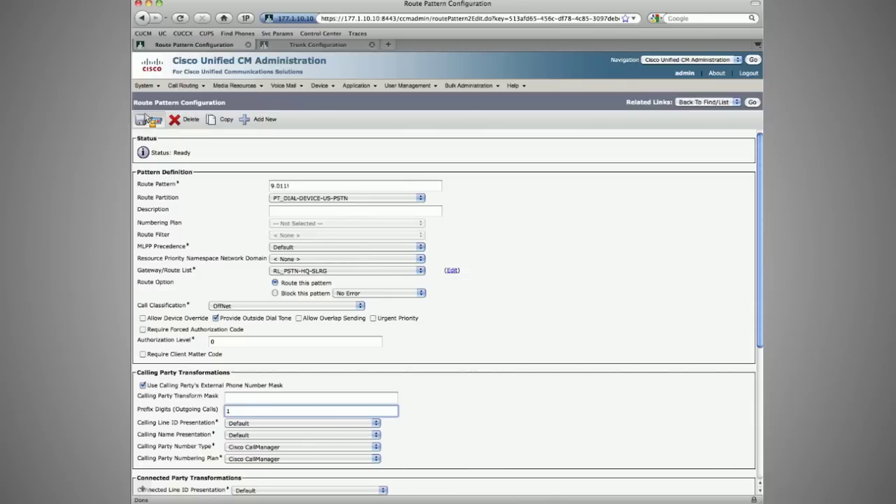
pyautogui.click(147, 117)
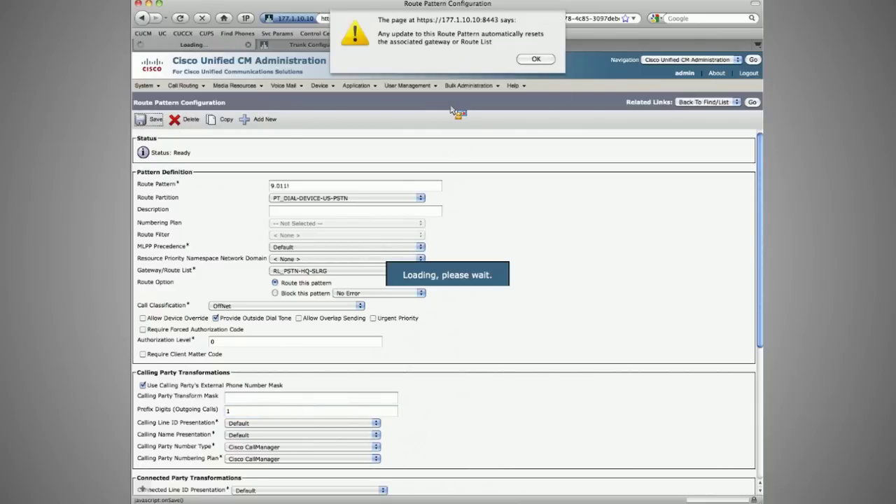
pyautogui.press('Return')
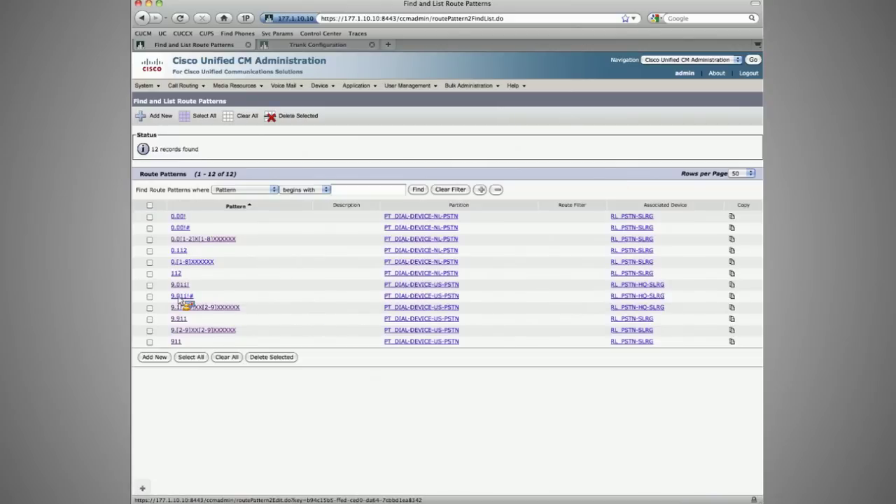
# Enable the external phone number mask on the 9.011!# route pattern with calling party prefix digits 1, save it, and return to the list.
pyautogui.click(181, 297)
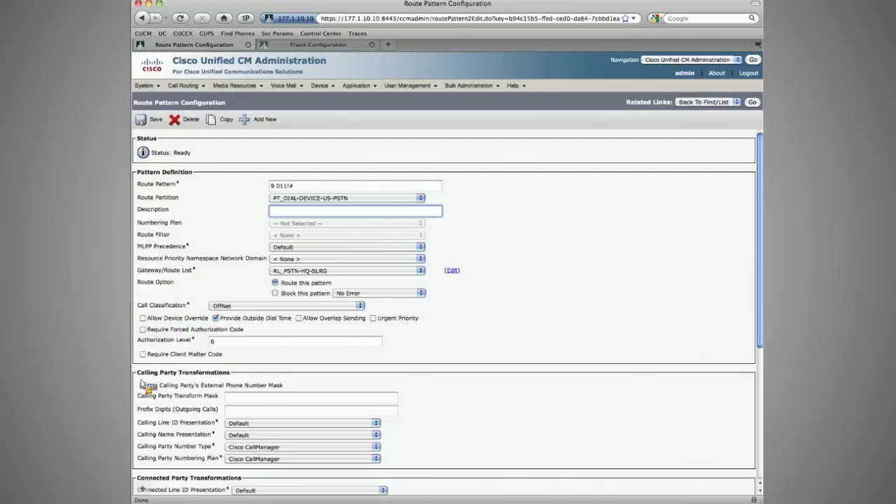
pyautogui.click(143, 385)
pyautogui.press('Tab')
pyautogui.press('Tab')
pyautogui.write('1')
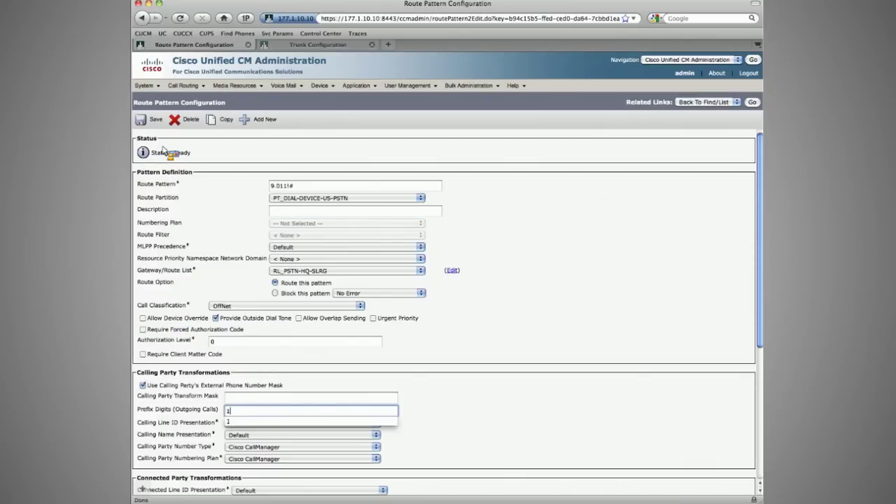
pyautogui.press('Return')
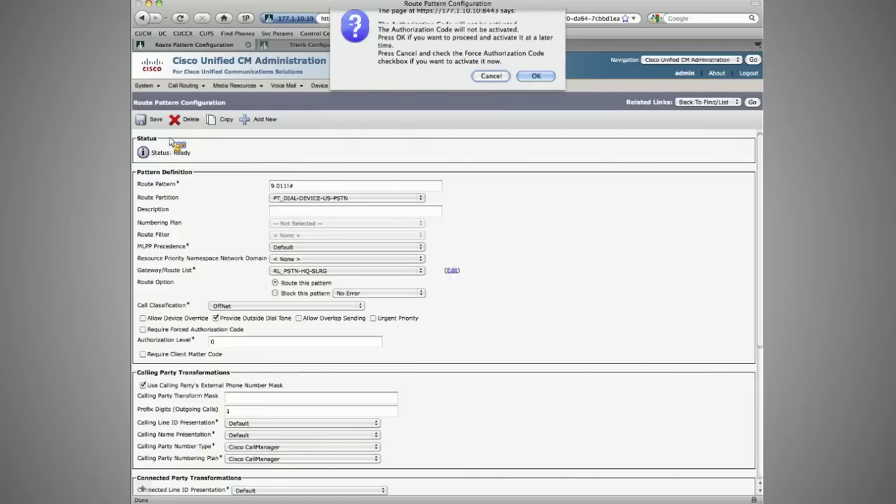
pyautogui.press('Return')
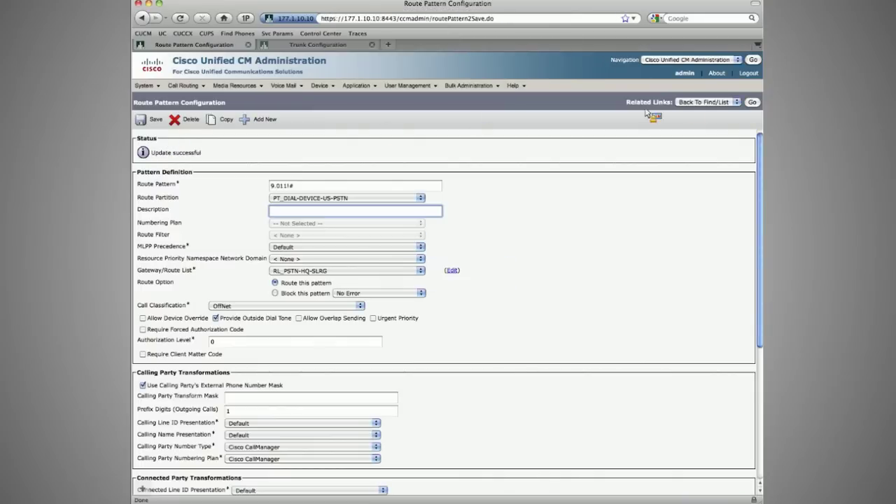
pyautogui.click(752, 103)
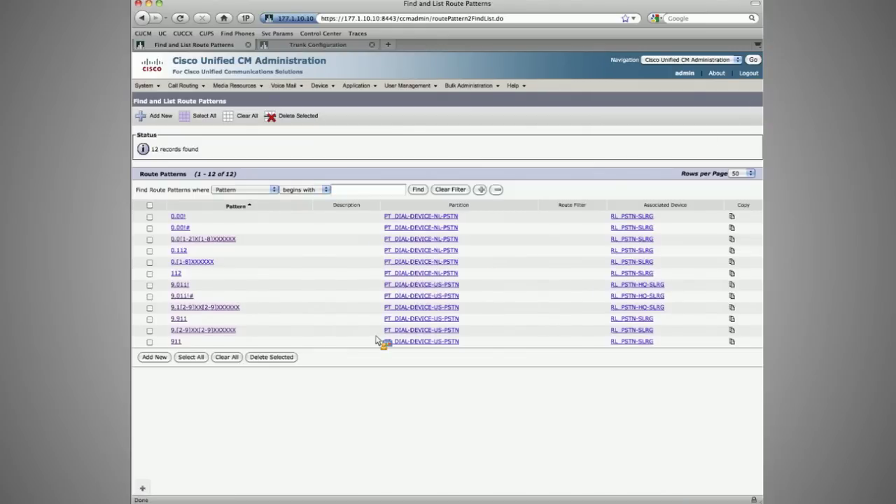
# Check the NL site calling number requirement for emergency and local calls in the task PDF, then return to Unified CM Administration.
pyautogui.press('super+Tab')
pyautogui.moveTo(281, 316); pyautogui.dragTo(425, 335)
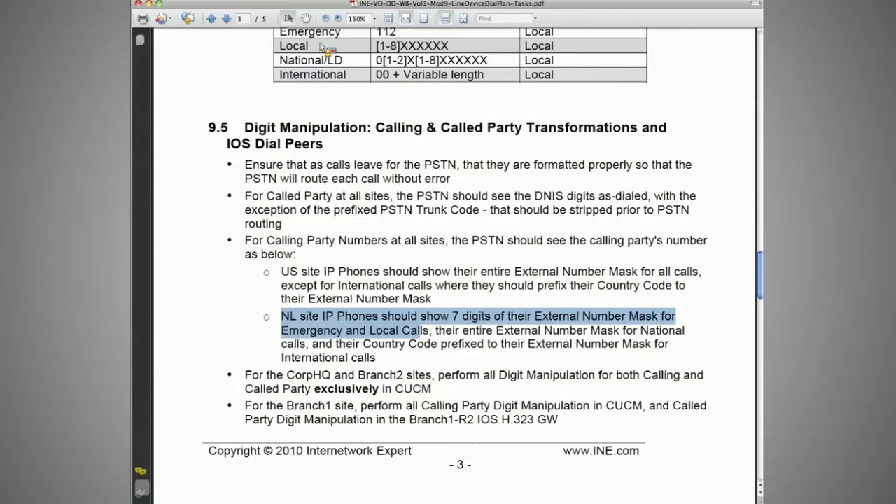
pyautogui.press('super+Tab')
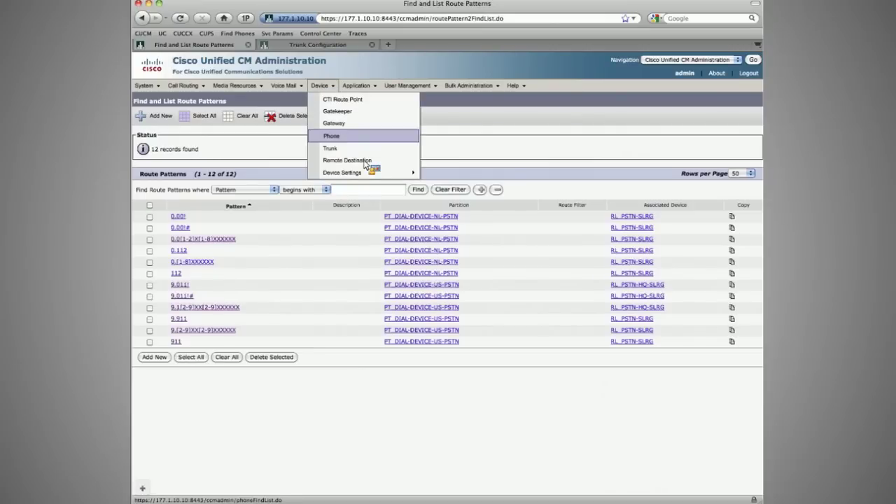
# Open the phone list in a new tab, close the Trunk Configuration tab, and examine the external phone number mask on Branch2 Phone2's line 1.
pyautogui.rightClick(343, 135)
pyautogui.click(391, 150)
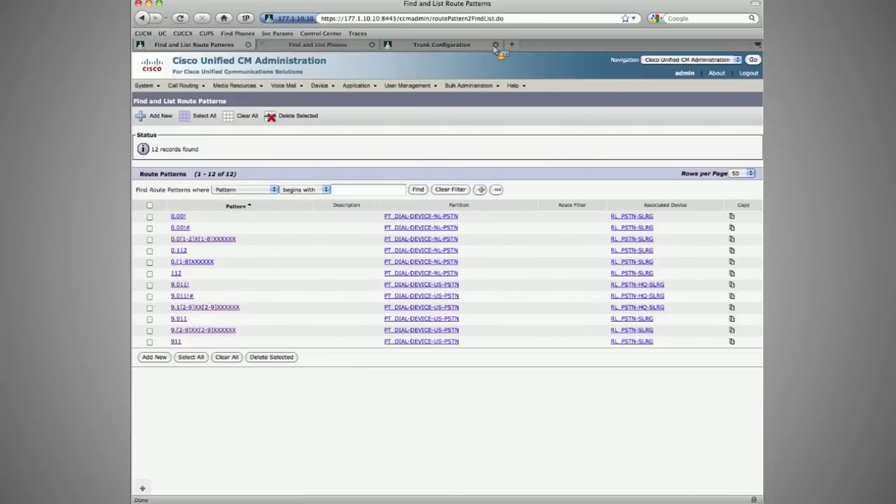
pyautogui.click(495, 45)
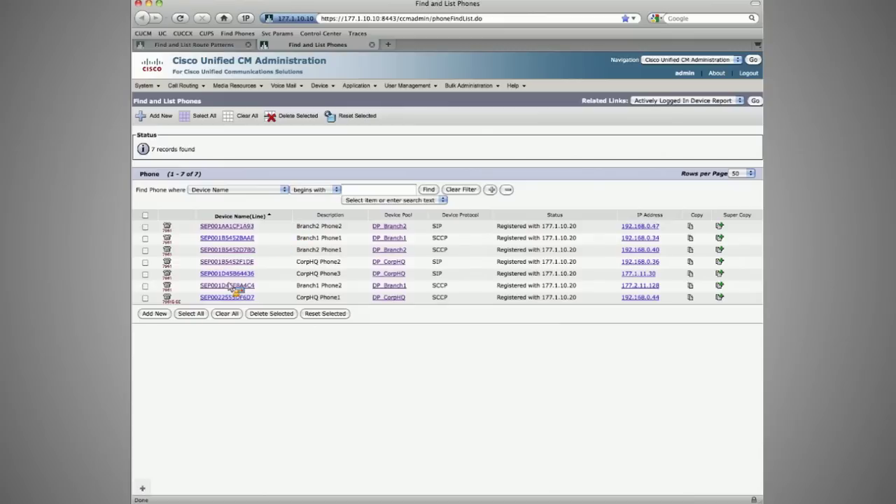
pyautogui.click(251, 232)
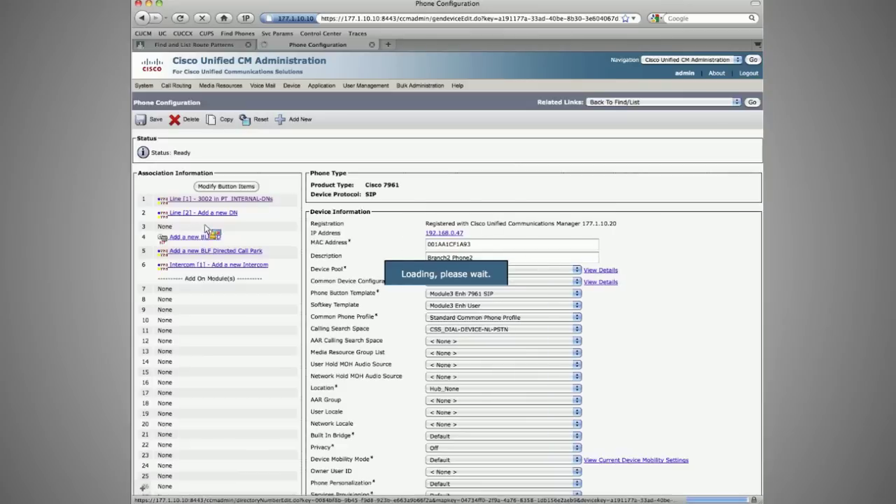
pyautogui.click(221, 199)
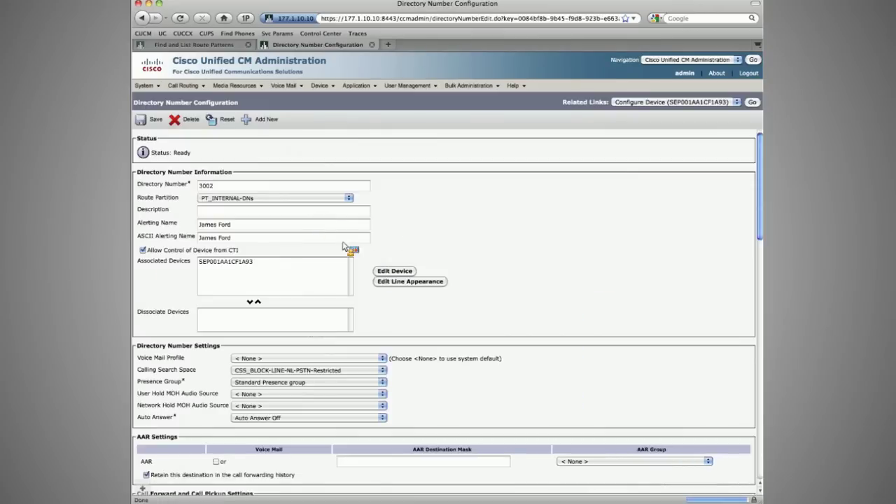
pyautogui.scroll(-2, 402, 299)
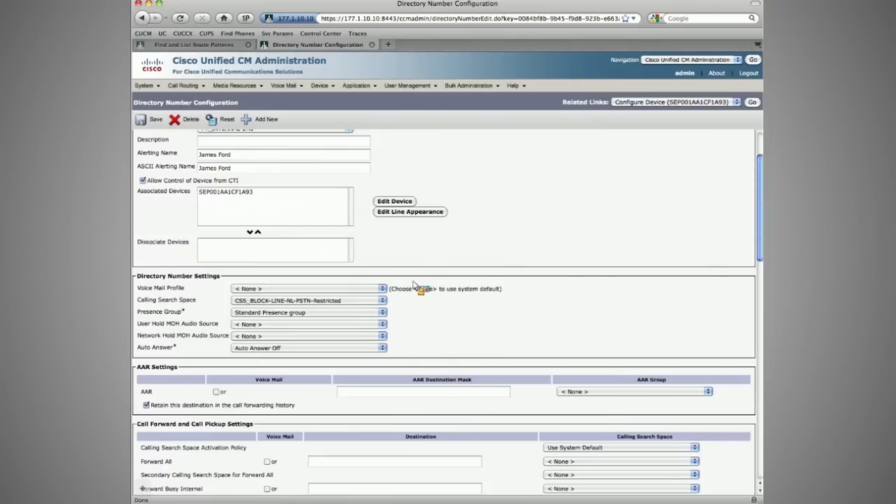
pyautogui.scroll(-8, 409, 294)
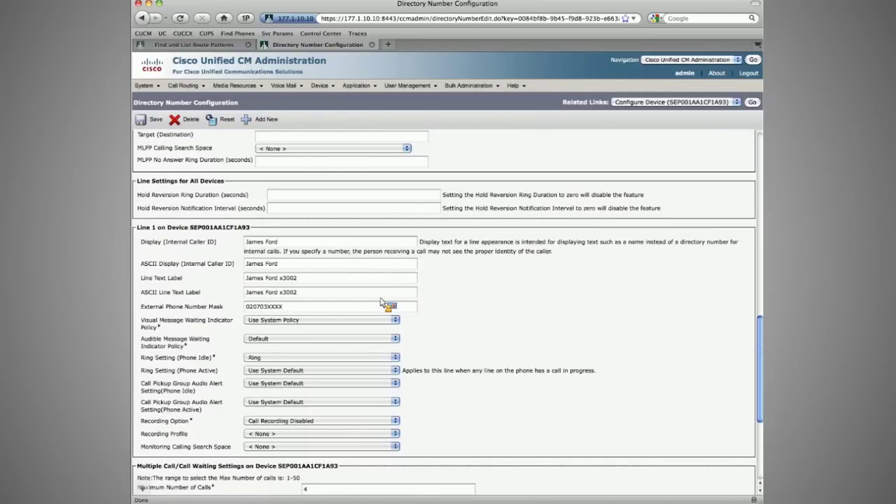
# Review the NL site calling number requirements for national and international calls in the task PDF.
pyautogui.press('super+Tab')
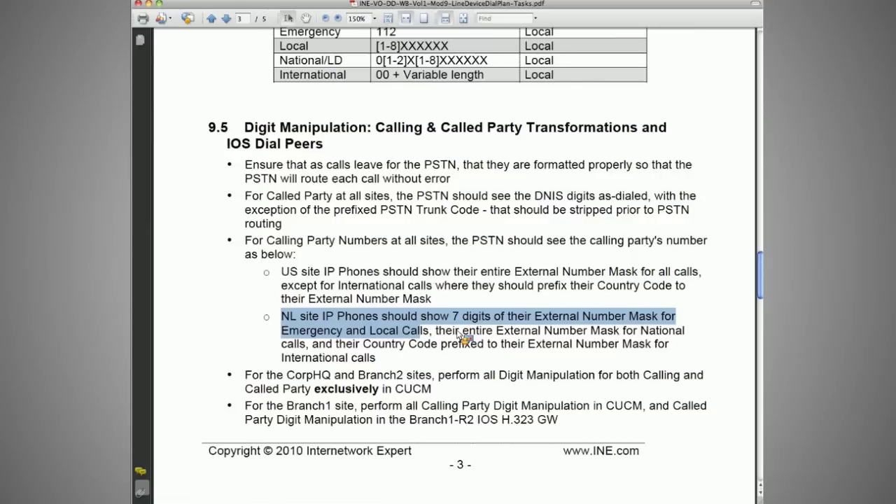
pyautogui.moveTo(456, 330); pyautogui.dragTo(373, 359)
pyautogui.click(374, 360)
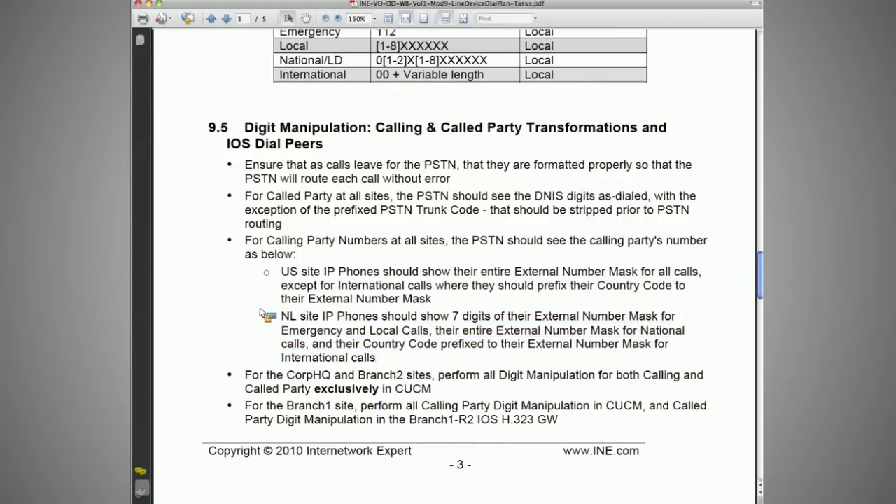
# Return to the Unified CM route pattern list and enable Use Calling Party's External Phone Number Mask on the 112 route pattern.
pyautogui.press('super+Tab')
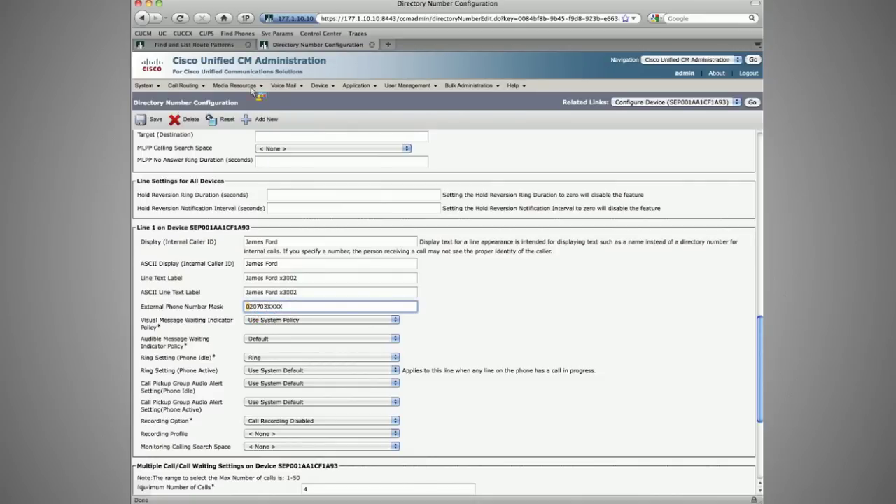
pyautogui.hotkey('ctrl', 'shift', 'Tab')
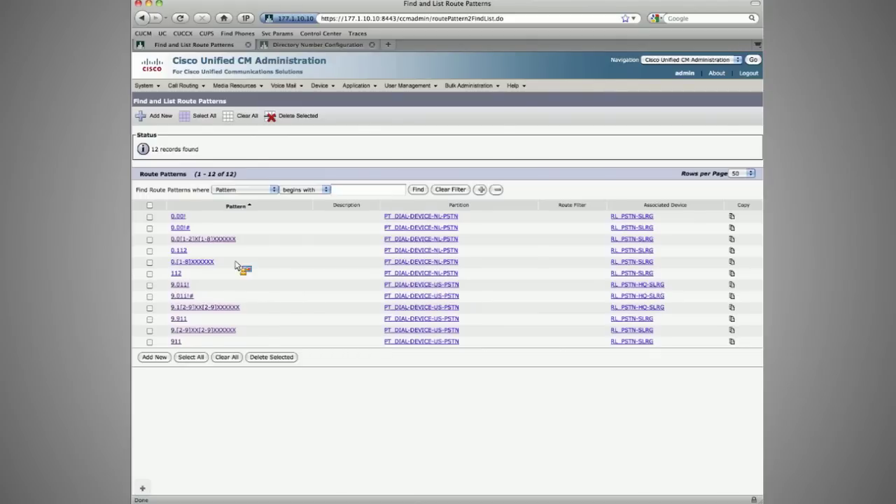
pyautogui.click(176, 273)
pyautogui.click(143, 385)
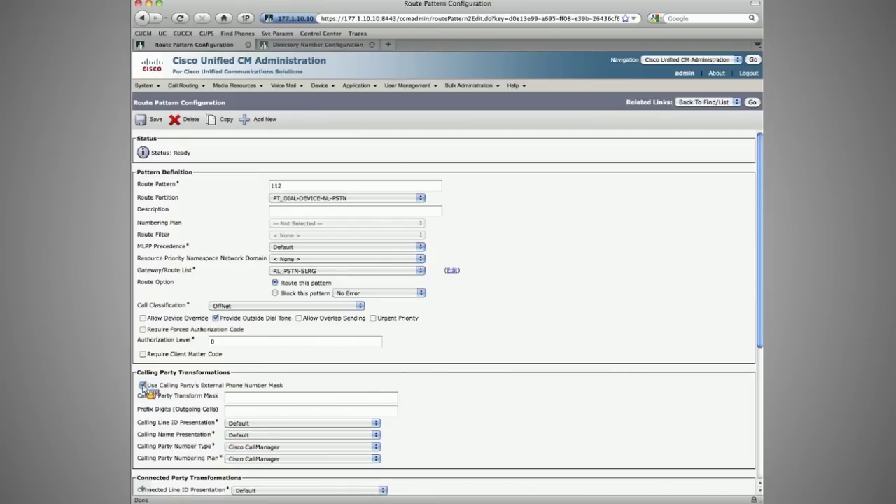
# Mark the 112 pattern's external phone number mask option and circle its calling party transformation fields in green.
pyautogui.click(241, 397)
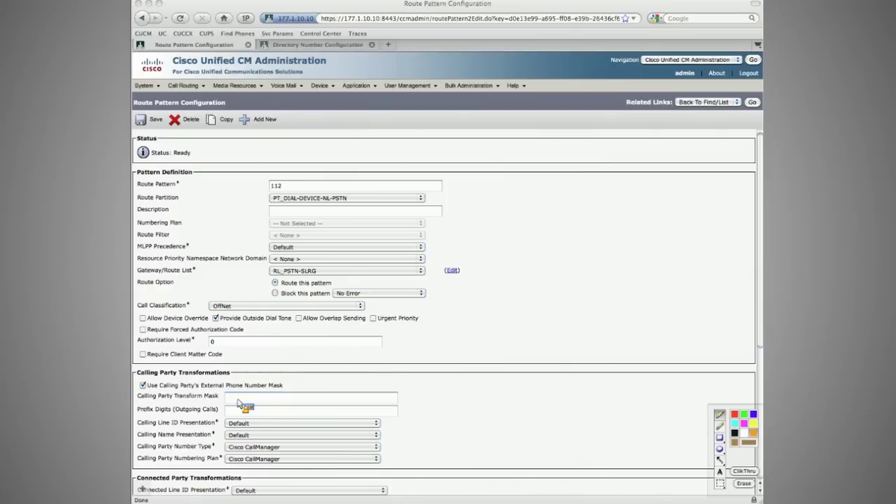
pyautogui.click(743, 414)
pyautogui.moveTo(280, 379)
pyautogui.mouseDown()
pyautogui.moveTo(162, 378)
pyautogui.moveTo(188, 399)
pyautogui.moveTo(191, 376)
pyautogui.moveTo(410, 410)
pyautogui.moveTo(223, 393)
pyautogui.mouseUp()
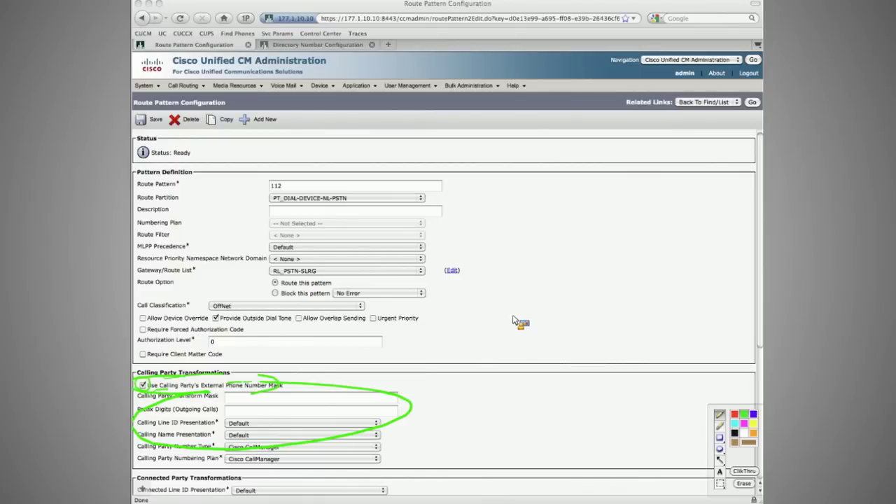
# Handwrite the mask 020703XXXX in green beside the pattern settings, with the extension 3001 above its X digits.
pyautogui.moveTo(517, 313); pyautogui.dragTo(516, 314)
pyautogui.moveTo(524, 315); pyautogui.dragTo(535, 326)
pyautogui.moveTo(541, 314); pyautogui.dragTo(561, 328)
pyautogui.moveTo(575, 314); pyautogui.dragTo(574, 314)
pyautogui.moveTo(587, 313)
pyautogui.mouseDown()
pyautogui.moveTo(589, 325)
pyautogui.moveTo(616, 326)
pyautogui.mouseUp()
pyautogui.moveTo(620, 314); pyautogui.dragTo(631, 326)
pyautogui.moveTo(635, 315); pyautogui.dragTo(648, 326)
pyautogui.moveTo(653, 314)
pyautogui.mouseDown()
pyautogui.moveTo(663, 316)
pyautogui.moveTo(653, 326)
pyautogui.mouseUp()
pyautogui.moveTo(607, 291)
pyautogui.mouseDown()
pyautogui.moveTo(616, 299)
pyautogui.moveTo(607, 302)
pyautogui.mouseUp()
pyautogui.moveTo(629, 289); pyautogui.dragTo(638, 289)
pyautogui.moveTo(646, 285); pyautogui.dragTo(647, 300)
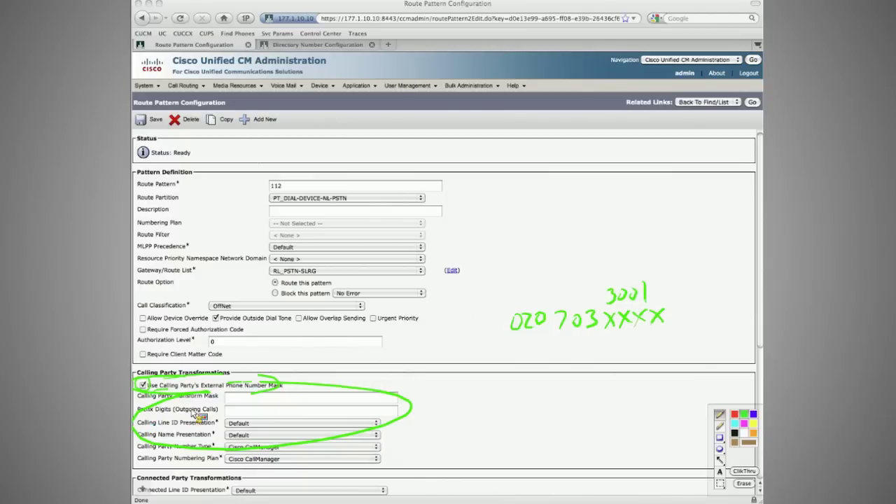
# Set the 112 route pattern's calling party transform mask to XXXXXXX.
pyautogui.click(274, 397)
pyautogui.write('XXX')
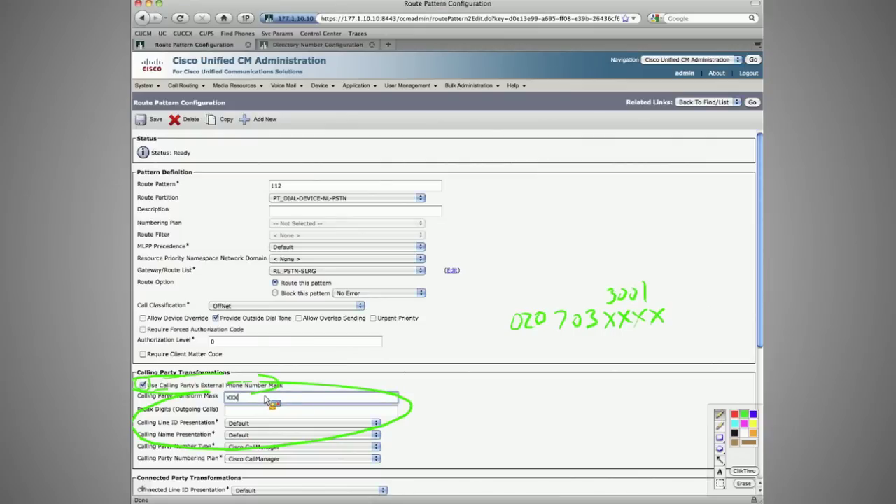
pyautogui.write('XXXX')
pyautogui.press('Tab')
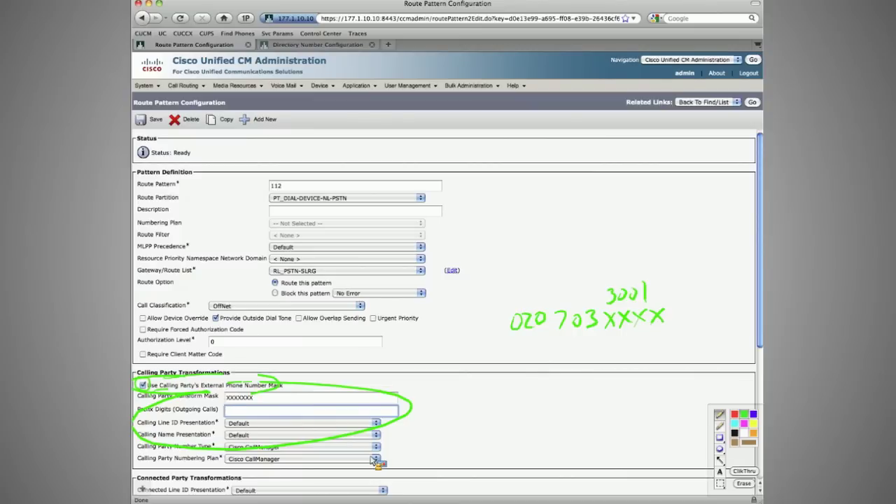
# Handwrite XXXXXXX in green beneath the last seven digits of the handwritten external mask, with an arrow pointing at it.
pyautogui.click(742, 473)
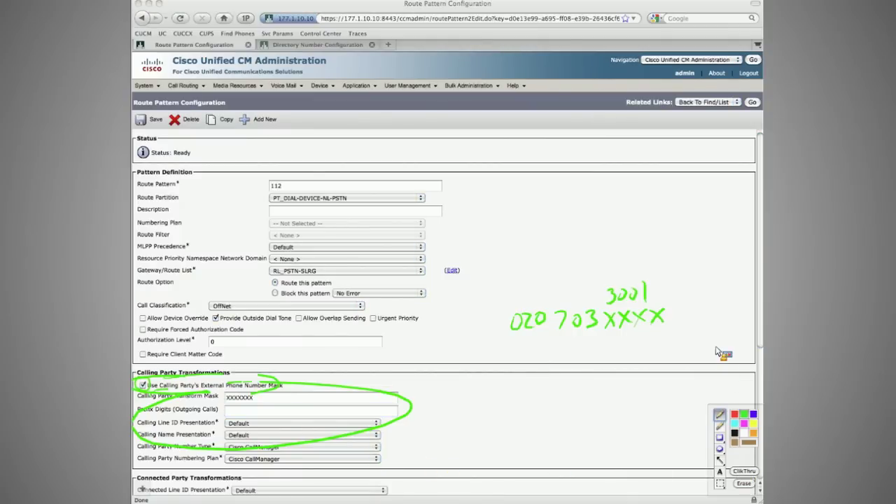
pyautogui.moveTo(707, 346); pyautogui.dragTo(715, 347)
pyautogui.moveTo(714, 348)
pyautogui.mouseDown()
pyautogui.moveTo(692, 346)
pyautogui.moveTo(703, 353)
pyautogui.mouseUp()
pyautogui.moveTo(663, 336); pyautogui.dragTo(656, 347)
pyautogui.moveTo(639, 335); pyautogui.dragTo(649, 348)
pyautogui.moveTo(649, 335); pyautogui.dragTo(621, 351)
pyautogui.moveTo(620, 336); pyautogui.dragTo(633, 351)
pyautogui.moveTo(617, 338); pyautogui.dragTo(604, 352)
pyautogui.moveTo(606, 338)
pyautogui.mouseDown()
pyautogui.moveTo(618, 352)
pyautogui.moveTo(590, 353)
pyautogui.mouseUp()
pyautogui.moveTo(591, 338); pyautogui.dragTo(603, 354)
pyautogui.moveTo(587, 339)
pyautogui.mouseDown()
pyautogui.moveTo(574, 355)
pyautogui.moveTo(587, 354)
pyautogui.moveTo(557, 354)
pyautogui.mouseUp()
pyautogui.moveTo(558, 339); pyautogui.dragTo(571, 354)
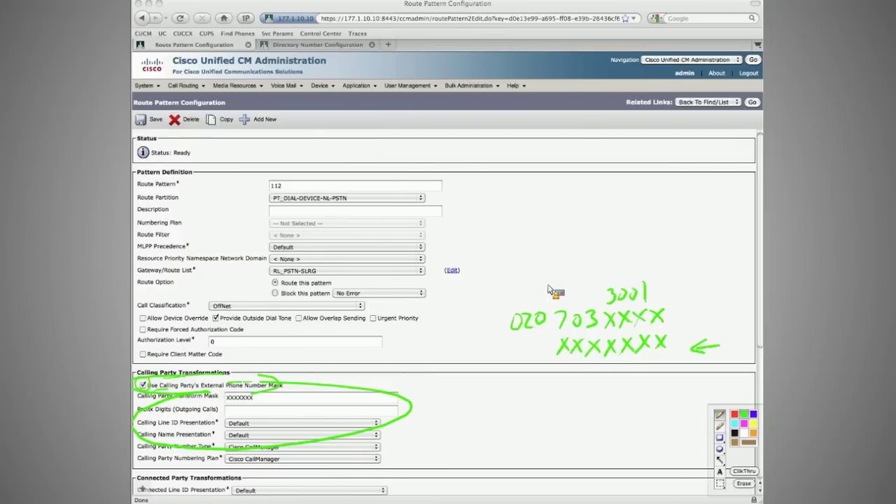
# Label the handwritten extension 3001 with "DN =" in black.
pyautogui.moveTo(539, 286); pyautogui.dragTo(538, 287)
pyautogui.moveTo(545, 289); pyautogui.dragTo(558, 289)
pyautogui.press('super+z')
pyautogui.press('super+z')
pyautogui.press('p')
pyautogui.moveTo(541, 292); pyautogui.dragTo(531, 299)
pyautogui.moveTo(545, 299); pyautogui.dragTo(556, 287)
pyautogui.moveTo(562, 289); pyautogui.dragTo(575, 288)
pyautogui.moveTo(561, 295); pyautogui.dragTo(576, 295)
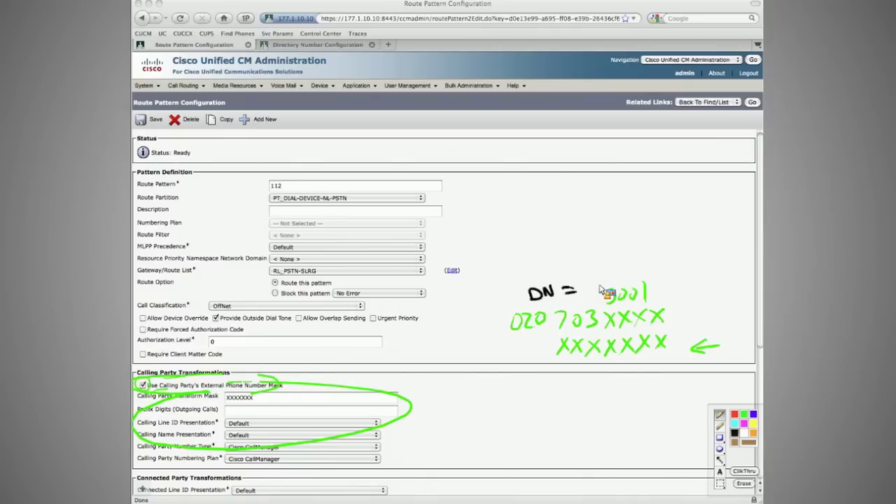
# Label the external mask row "EPNM =" and the XXXXXXX row as the route pattern's calling party mask (CngP, RP) in black.
pyautogui.moveTo(462, 320); pyautogui.dragTo(463, 339)
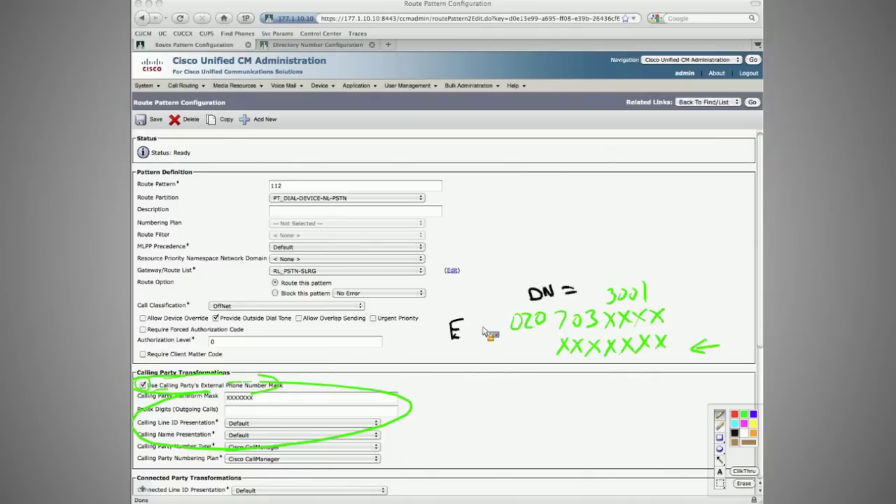
pyautogui.moveTo(471, 338); pyautogui.dragTo(479, 324)
pyautogui.moveTo(482, 334); pyautogui.dragTo(490, 324)
pyautogui.moveTo(491, 335); pyautogui.dragTo(509, 322)
pyautogui.moveTo(503, 327); pyautogui.dragTo(509, 326)
pyautogui.moveTo(468, 355)
pyautogui.mouseDown()
pyautogui.moveTo(467, 367)
pyautogui.moveTo(481, 369)
pyautogui.moveTo(487, 357)
pyautogui.mouseUp()
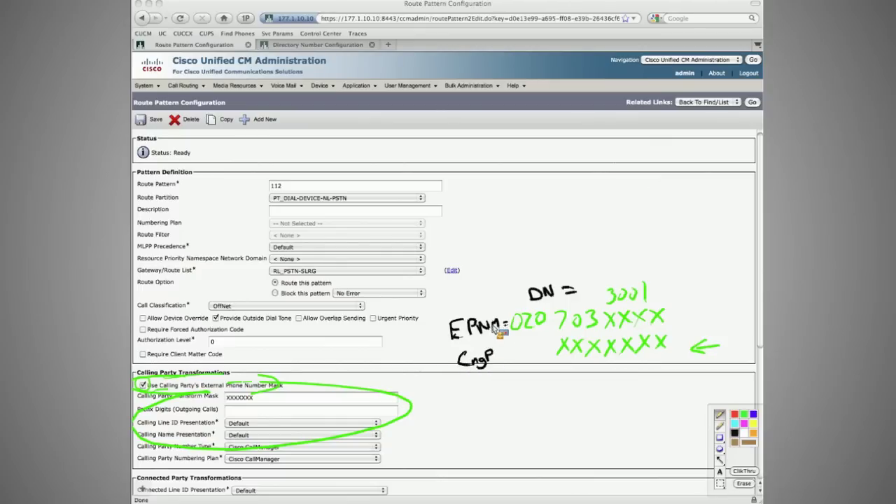
pyautogui.moveTo(495, 359); pyautogui.dragTo(501, 358)
pyautogui.moveTo(502, 359); pyautogui.dragTo(512, 354)
pyautogui.moveTo(514, 358); pyautogui.dragTo(518, 354)
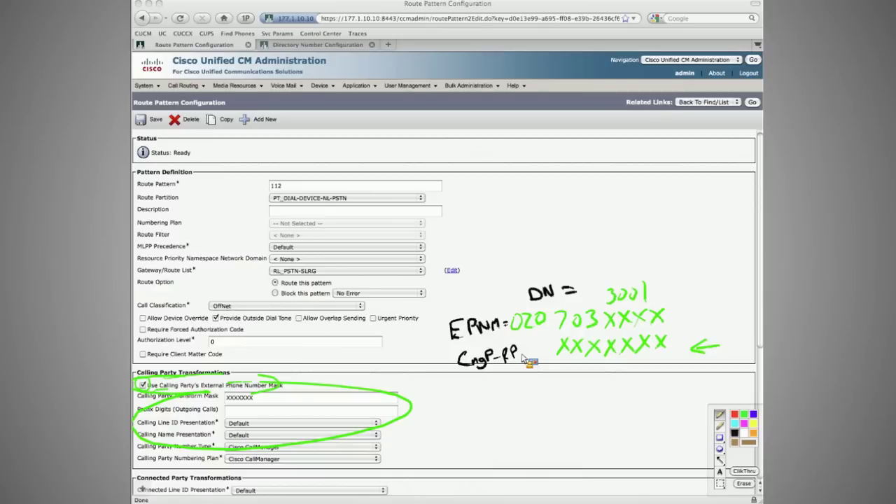
pyautogui.moveTo(498, 363); pyautogui.dragTo(496, 352)
pyautogui.moveTo(524, 350); pyautogui.dragTo(534, 349)
pyautogui.moveTo(523, 355); pyautogui.dragTo(535, 354)
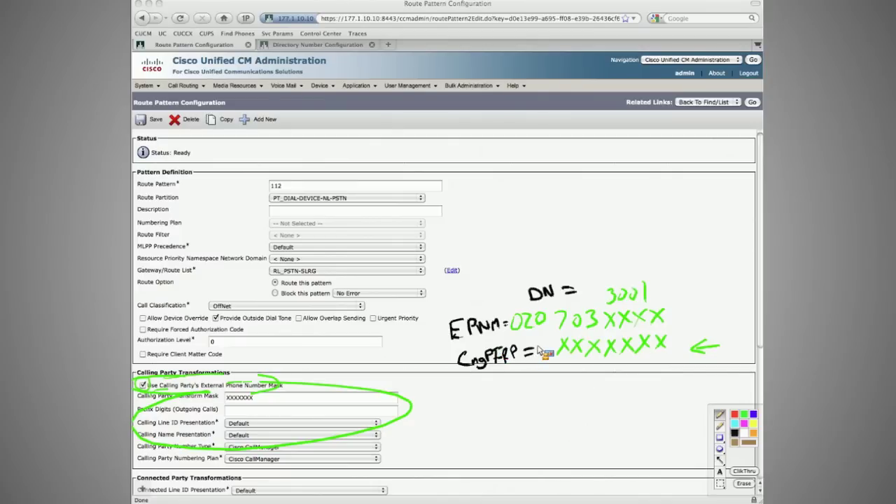
# Write "use ext num mask" with a check mark in green between the mask rows and underline the calculation in magenta.
pyautogui.click(753, 424)
pyautogui.moveTo(533, 333); pyautogui.dragTo(662, 337)
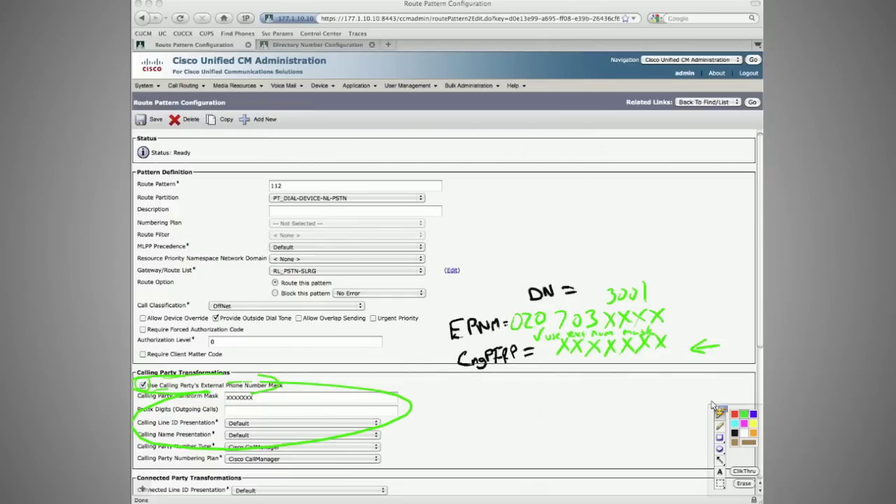
pyautogui.moveTo(697, 364); pyautogui.dragTo(448, 384)
# Rewrite 3001 in green with its digits aligned above the X digits and draw a magenta arrow down through the mask rows.
pyautogui.moveTo(677, 294)
pyautogui.mouseDown()
pyautogui.moveTo(616, 294)
pyautogui.moveTo(644, 297)
pyautogui.mouseUp()
pyautogui.click(753, 424)
pyautogui.moveTo(659, 292)
pyautogui.mouseDown()
pyautogui.moveTo(659, 301)
pyautogui.moveTo(605, 302)
pyautogui.mouseUp()
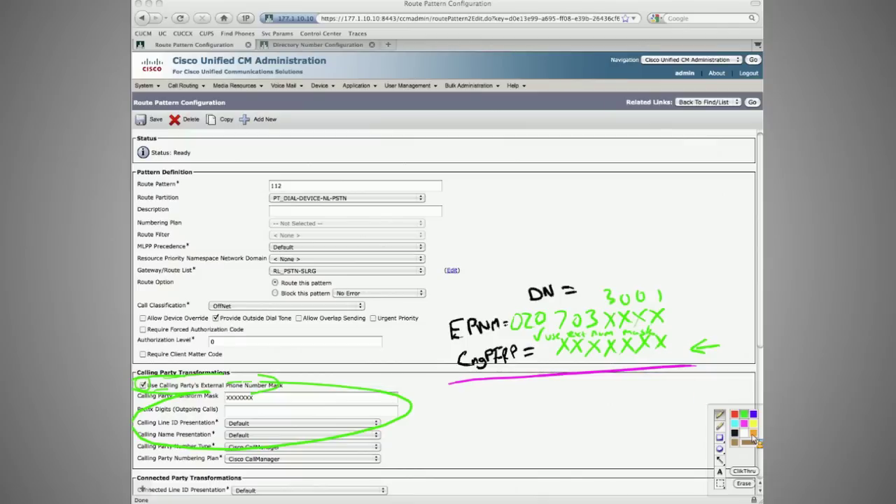
pyautogui.click(754, 434)
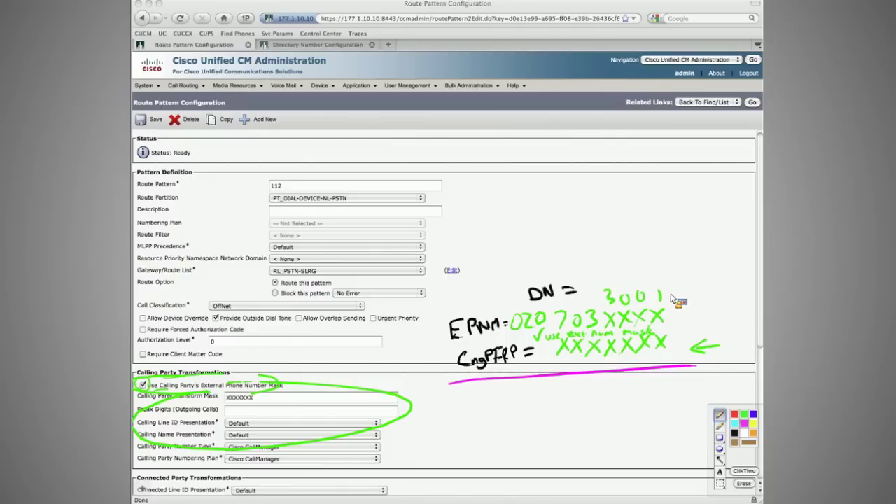
pyautogui.moveTo(671, 296)
pyautogui.mouseDown()
pyautogui.moveTo(670, 354)
pyautogui.moveTo(677, 341)
pyautogui.mouseUp()
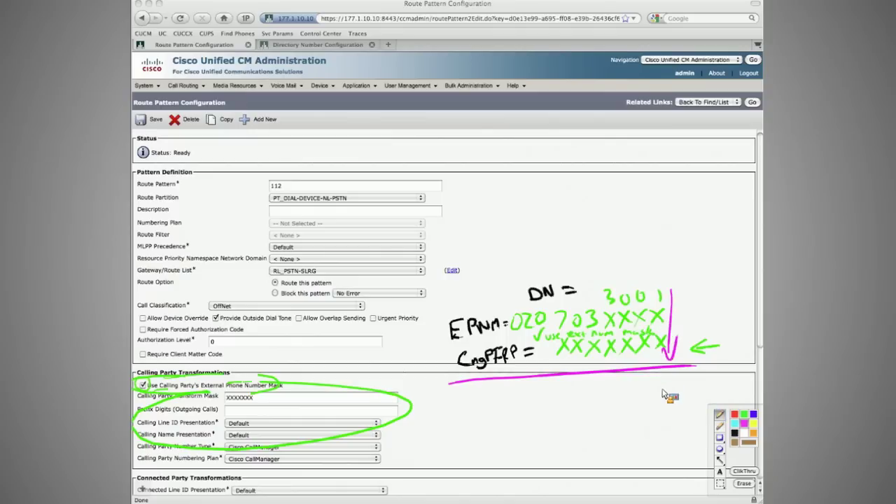
# Handwrite the resulting seven-digit calling number in magenta below the line and circle it.
pyautogui.moveTo(664, 382)
pyautogui.mouseDown()
pyautogui.moveTo(664, 401)
pyautogui.moveTo(650, 384)
pyautogui.moveTo(630, 387)
pyautogui.mouseUp()
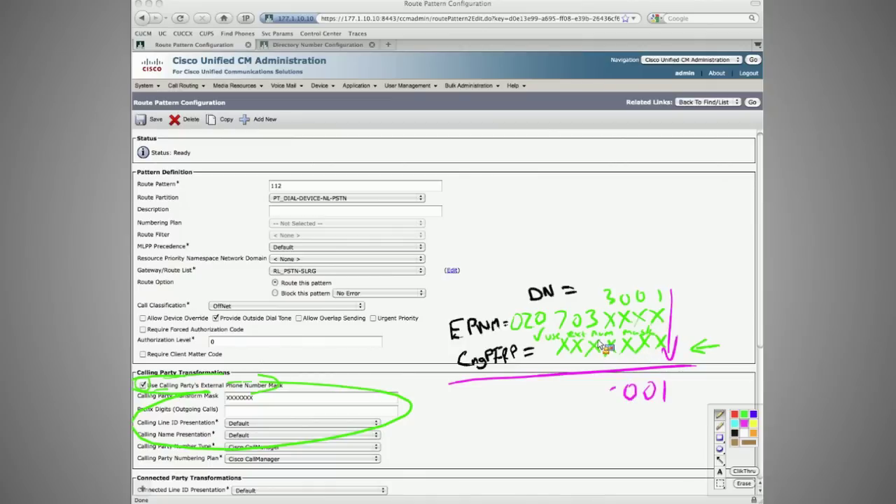
pyautogui.moveTo(610, 389); pyautogui.dragTo(609, 403)
pyautogui.moveTo(595, 389); pyautogui.dragTo(594, 404)
pyautogui.moveTo(579, 395); pyautogui.dragTo(559, 415)
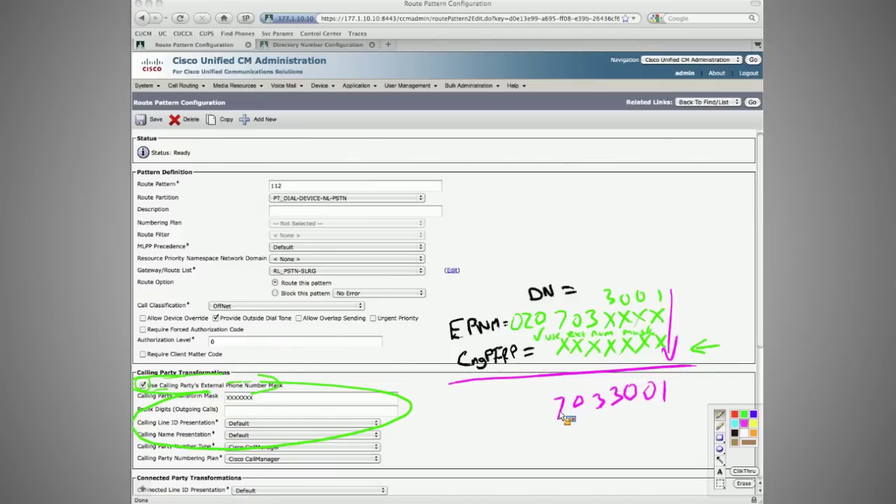
pyautogui.moveTo(552, 387); pyautogui.dragTo(704, 385)
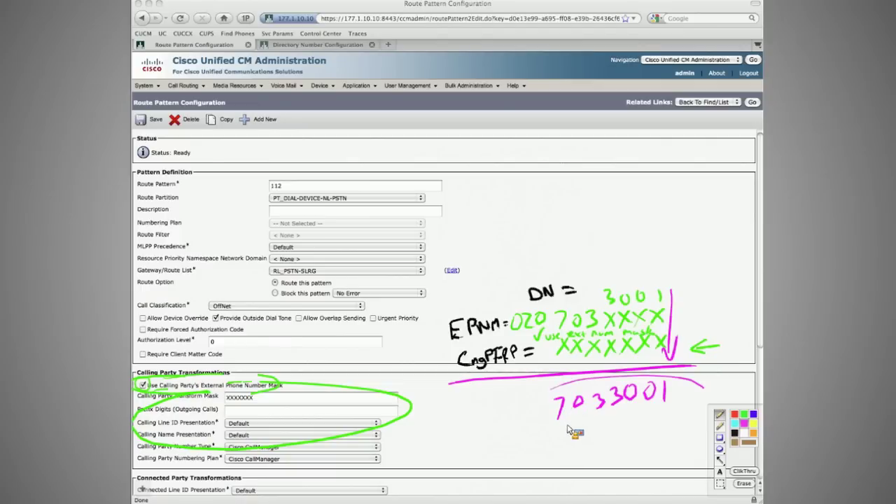
pyautogui.moveTo(568, 432)
pyautogui.mouseDown()
pyautogui.moveTo(528, 406)
pyautogui.moveTo(633, 378)
pyautogui.mouseUp()
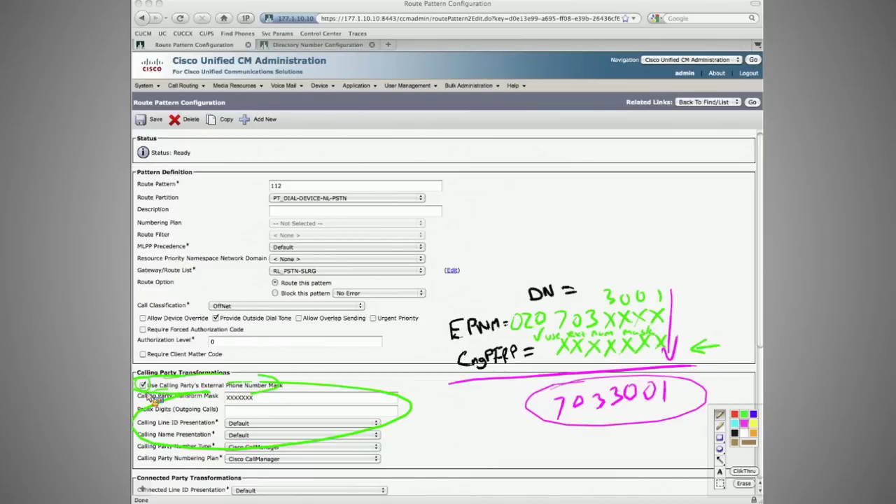
# Circle the external phone number mask option, erase the result's first three digits, and switch the option off and on again.
pyautogui.moveTo(149, 379); pyautogui.dragTo(150, 382)
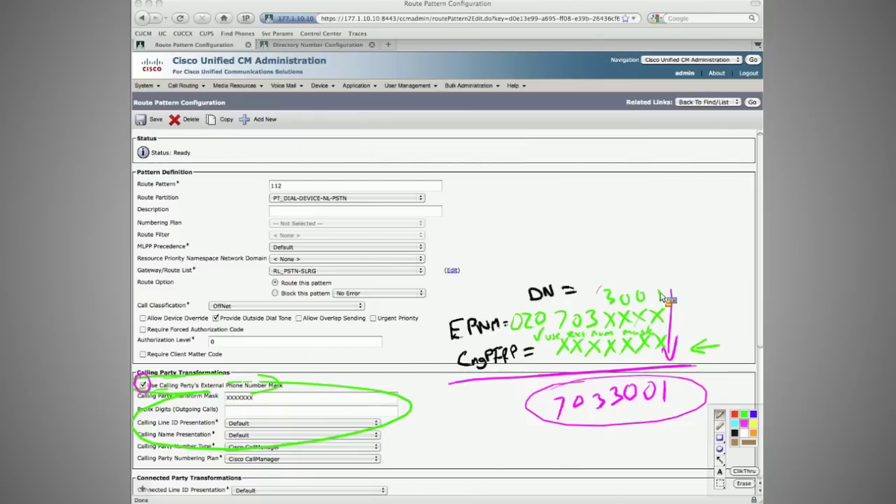
pyautogui.moveTo(563, 427)
pyautogui.mouseDown()
pyautogui.moveTo(584, 402)
pyautogui.moveTo(599, 414)
pyautogui.moveTo(575, 420)
pyautogui.mouseUp()
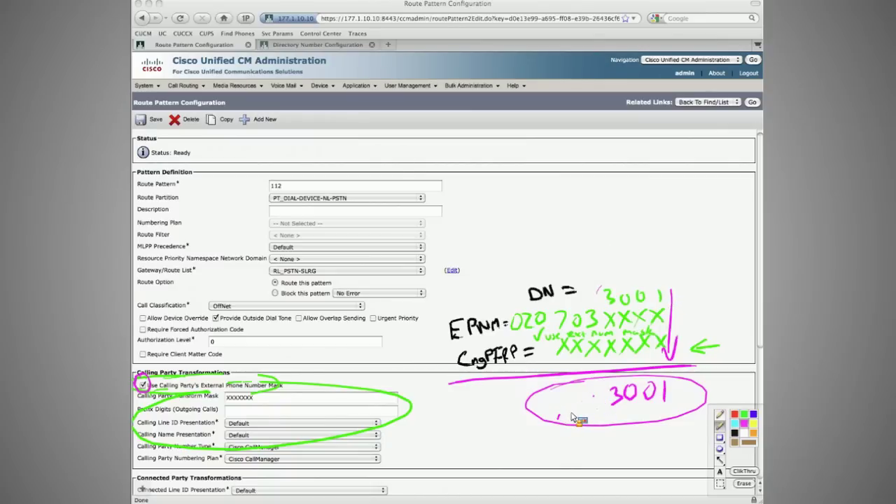
pyautogui.click(143, 385)
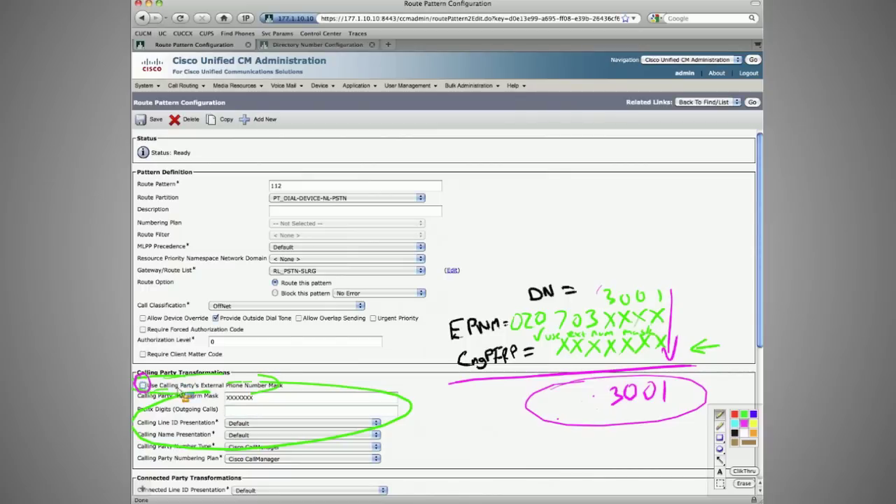
pyautogui.doubleClick(249, 397)
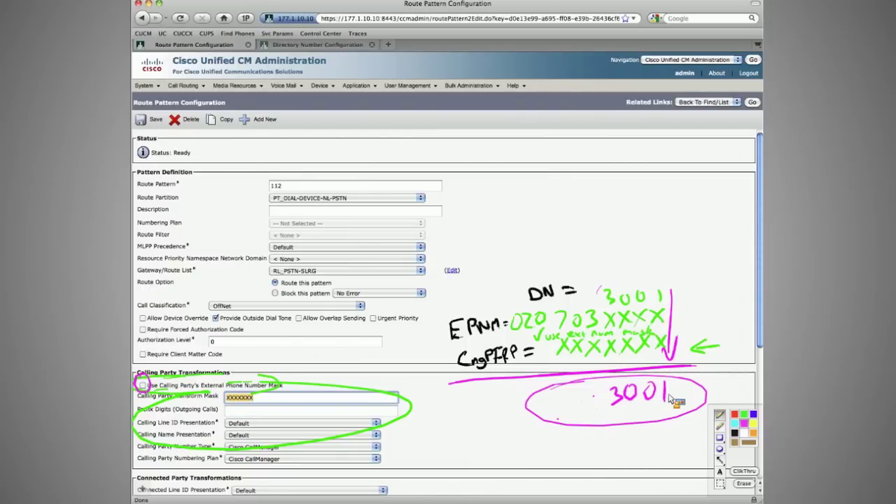
pyautogui.click(239, 385)
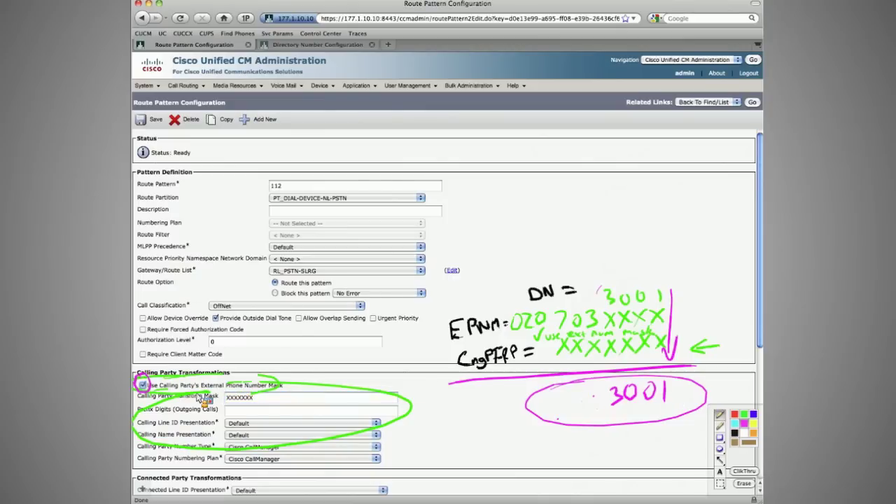
# Save the 112 route pattern and return to the route pattern list.
pyautogui.click(154, 120)
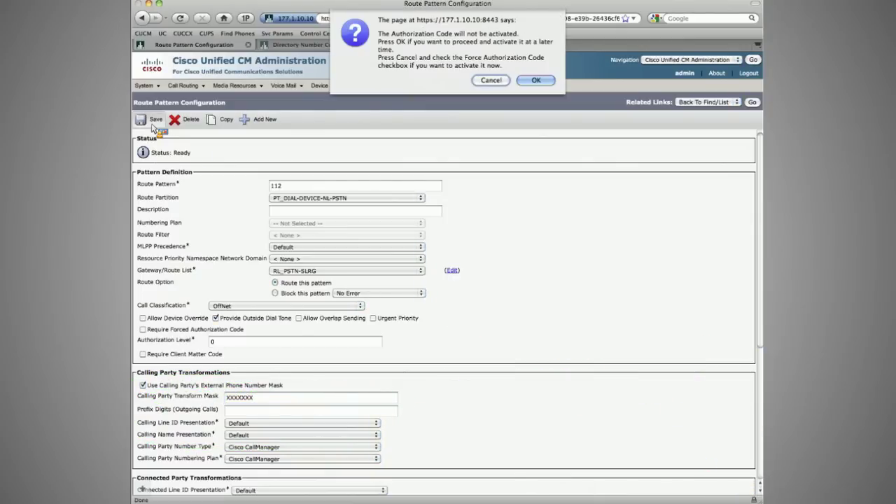
pyautogui.press('Return')
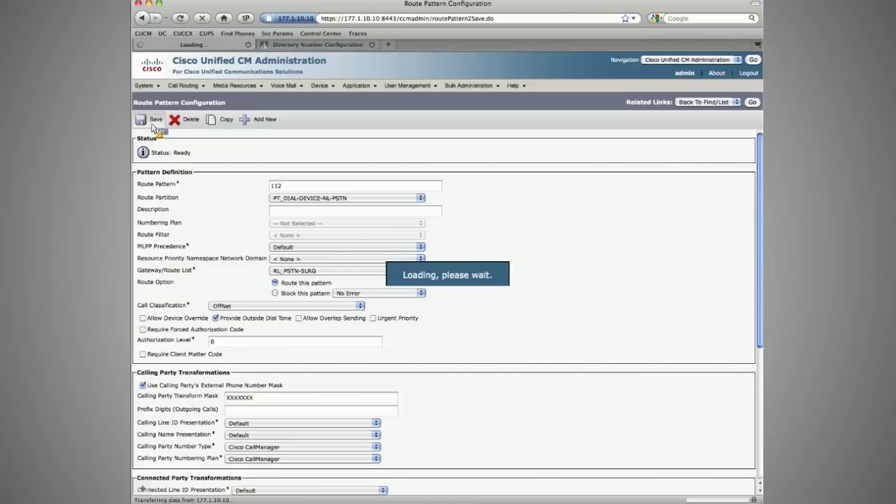
pyautogui.click(750, 101)
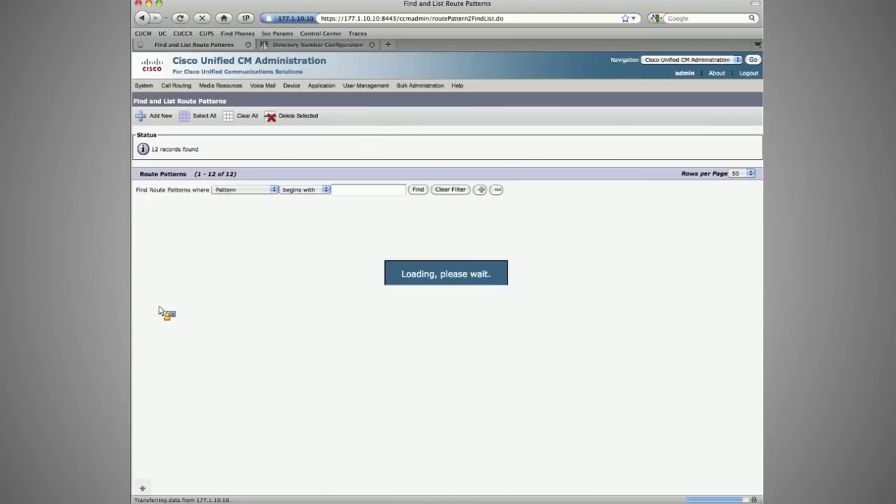
# Set the 0.[1-8]XXXXXX route pattern's calling party transform mask to XXXXXXX, enable its external phone number mask, and save.
pyautogui.click(188, 324)
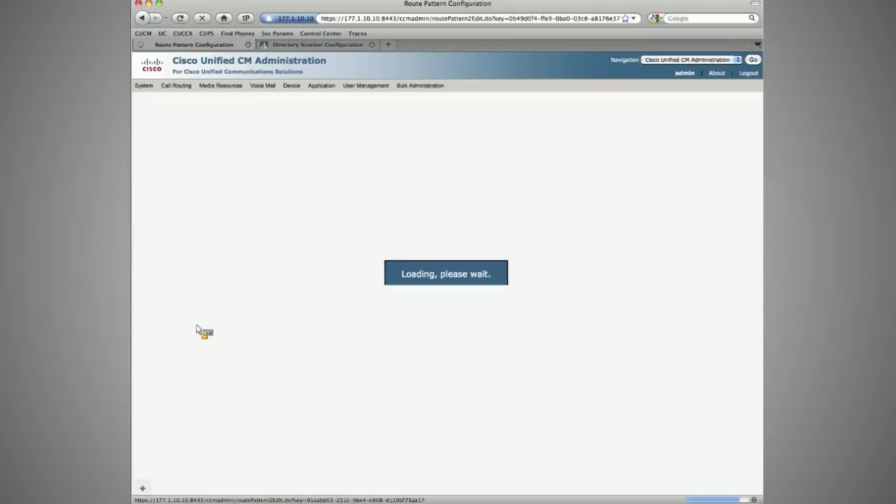
pyautogui.click(248, 397)
pyautogui.write('XXX')
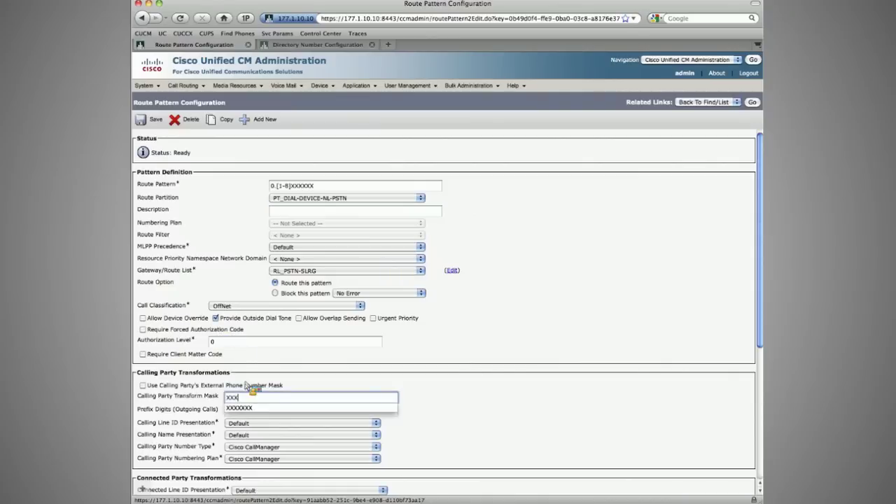
pyautogui.write('XXXX')
pyautogui.click(143, 385)
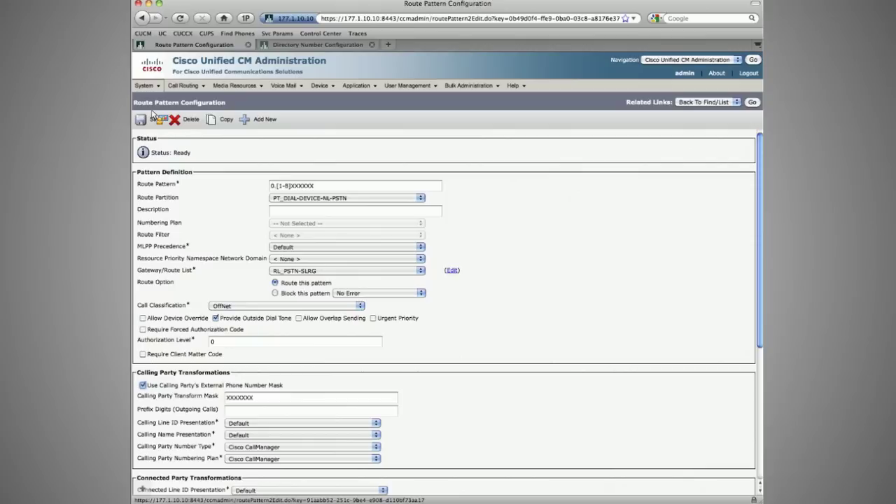
pyautogui.click(154, 119)
pyautogui.press('Return')
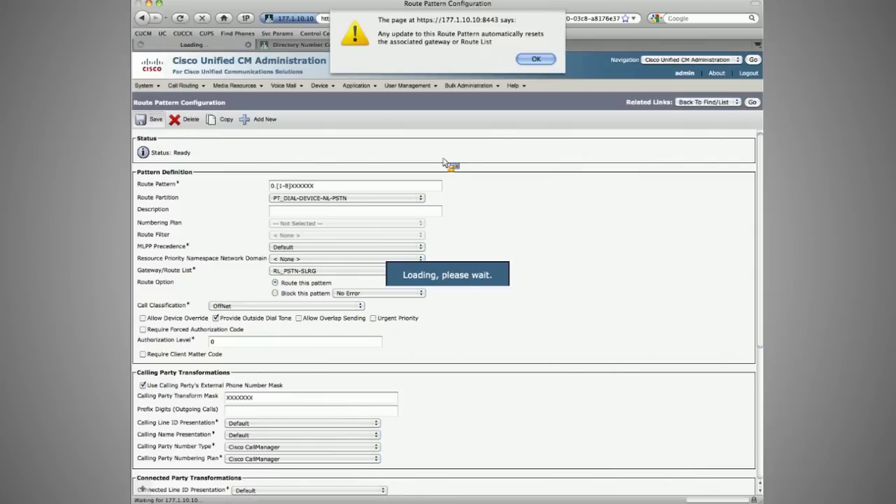
pyautogui.press('Return')
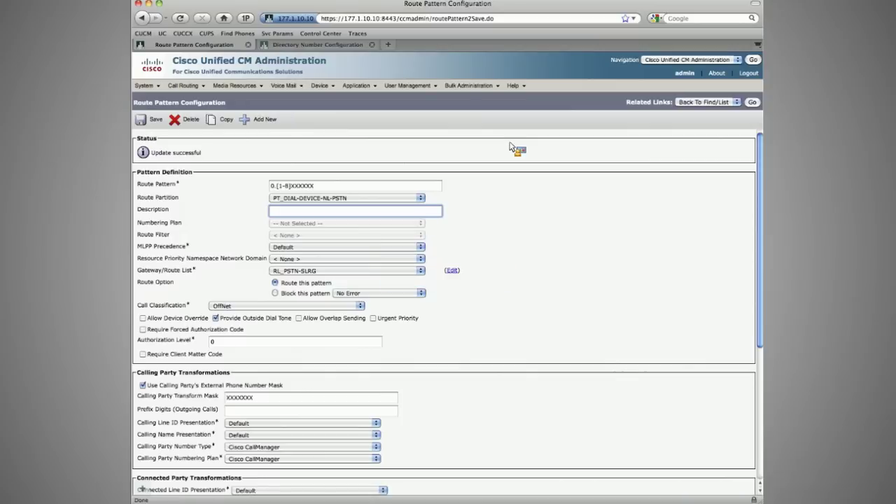
# Enable the external phone number mask on the 0.112 route pattern with calling party transform mask XXXXXXX, and save.
pyautogui.click(752, 103)
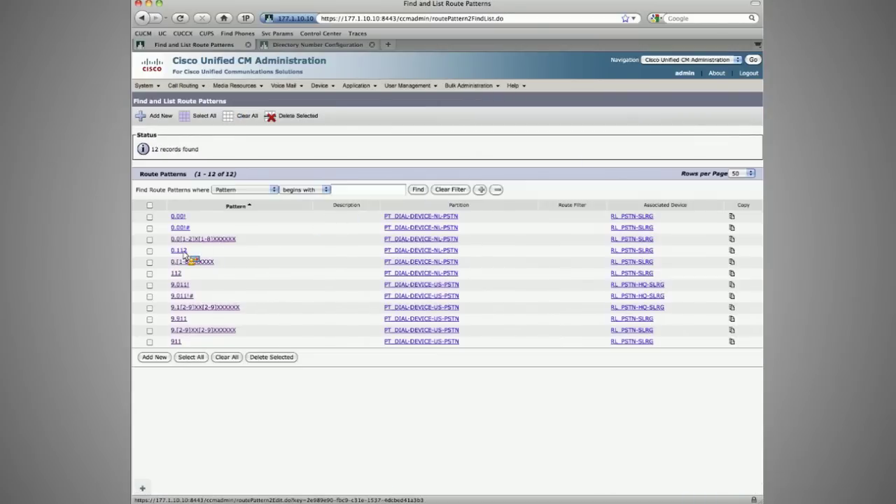
pyautogui.click(181, 250)
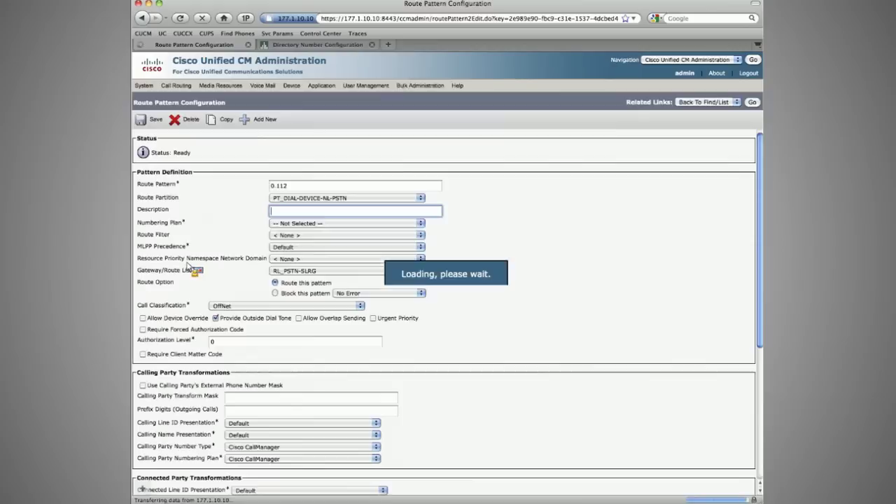
pyautogui.click(143, 385)
pyautogui.click(236, 399)
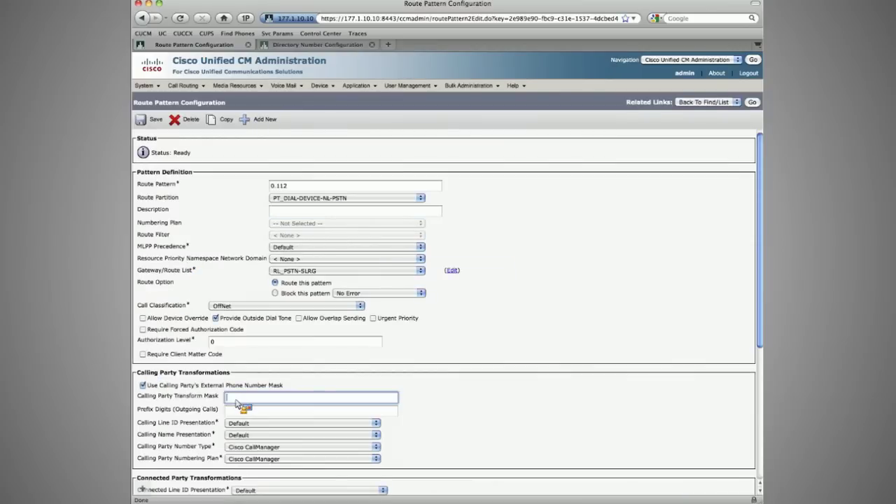
pyautogui.write('XXXXXXX')
pyautogui.press('Tab')
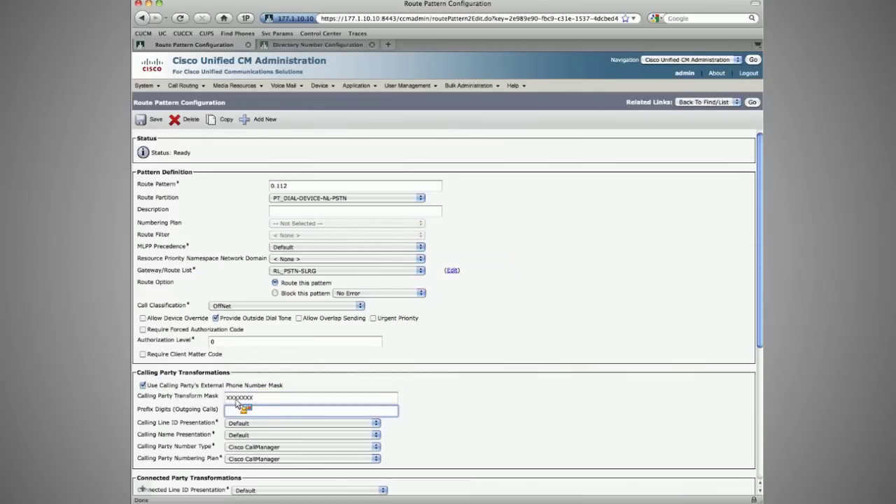
pyautogui.click(150, 121)
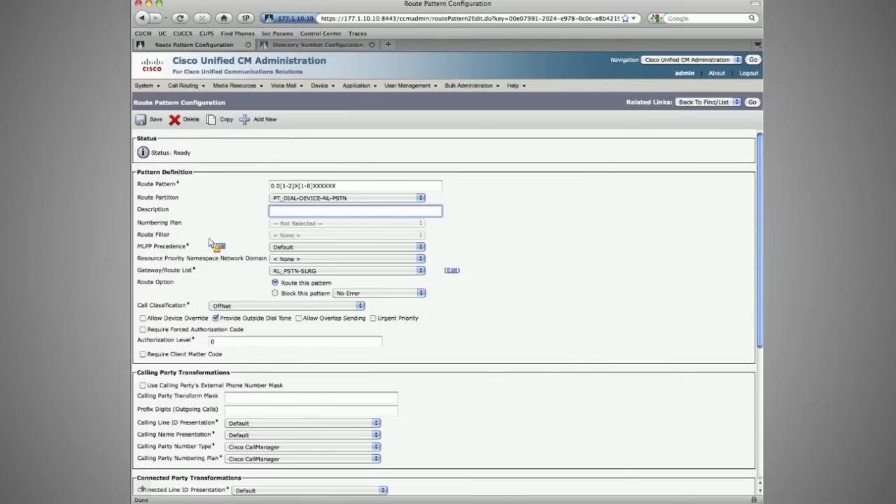
# Switch to the task PDF, highlight the NL site's National and International calling number requirements, and return to Unified CM Administration.
pyautogui.press('super+Tab')
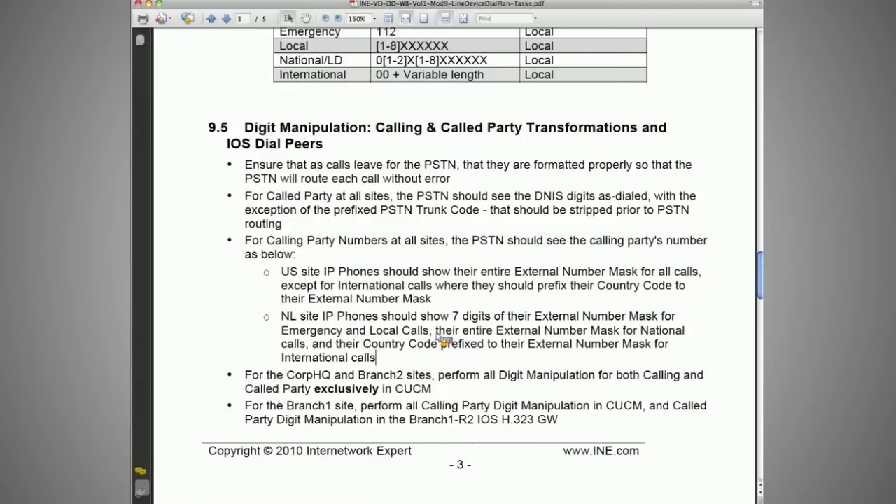
pyautogui.moveTo(437, 332); pyautogui.dragTo(305, 349)
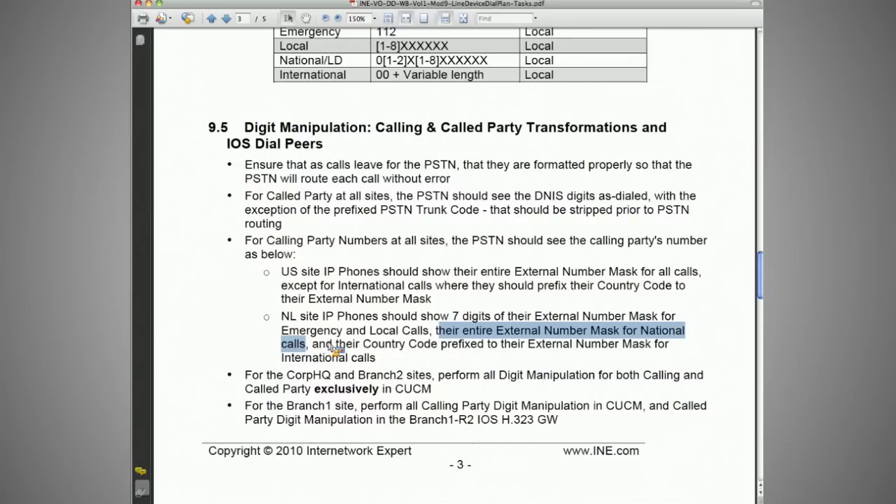
pyautogui.moveTo(312, 345); pyautogui.dragTo(582, 350)
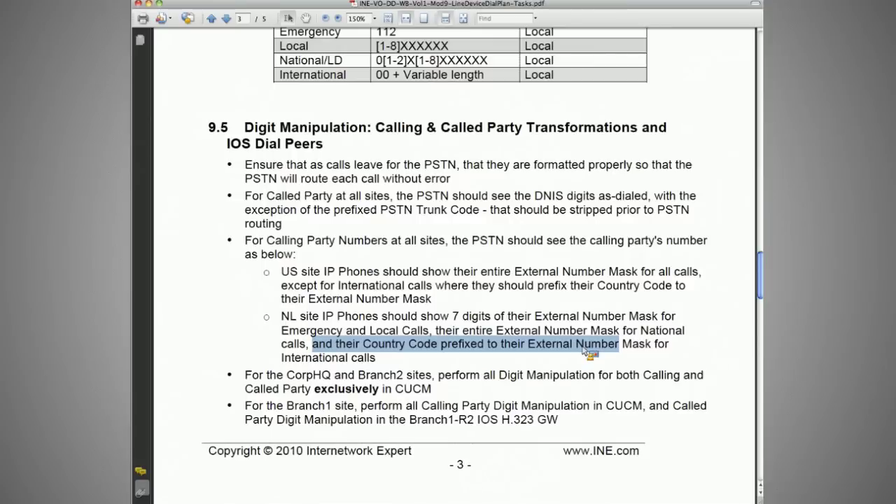
pyautogui.click(430, 360)
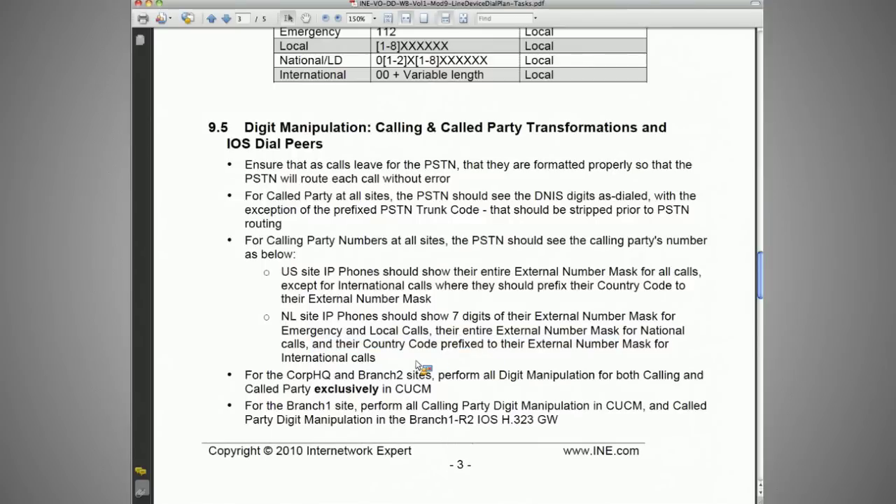
pyautogui.click(416, 375)
pyautogui.press('super+Tab')
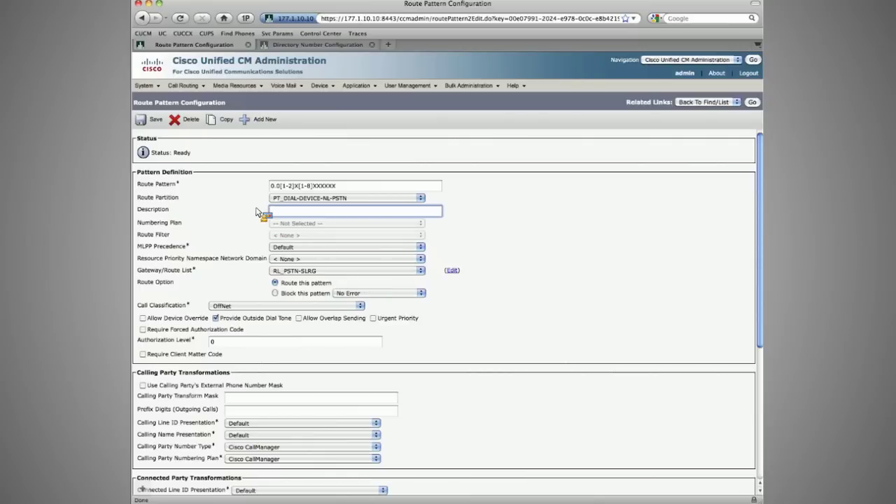
# Enable the calling party's external phone number mask on the 0.0[1-2]X[1-8]XXXXXX route pattern and save it.
pyautogui.click(142, 385)
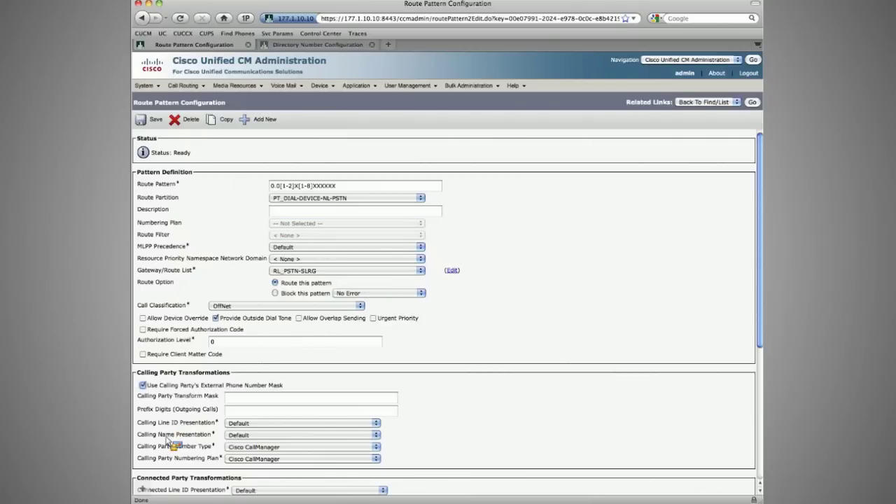
pyautogui.press('Return')
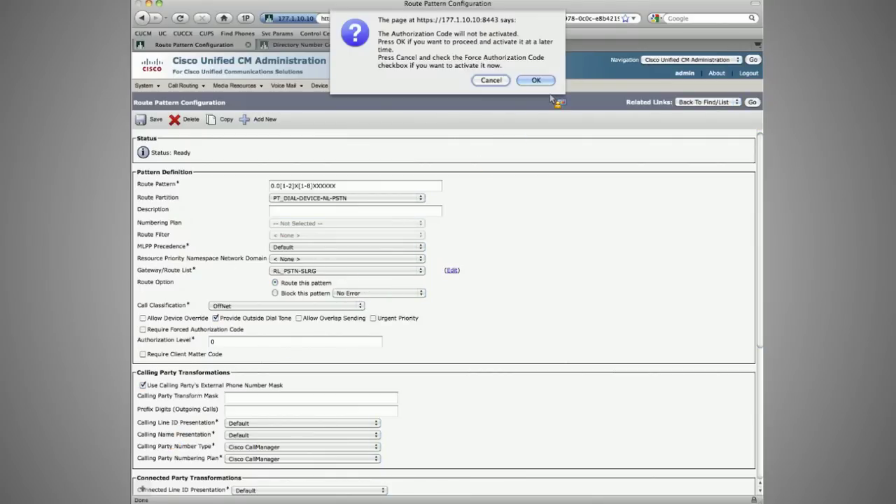
pyautogui.press('Return')
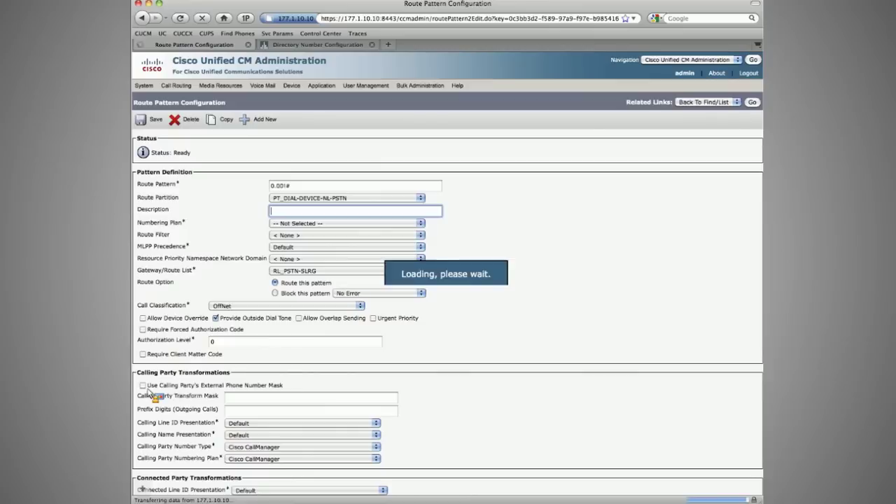
# On the 0.00!# route pattern, enable the external phone number mask and set the outgoing prefix digits to 31.
pyautogui.click(236, 410)
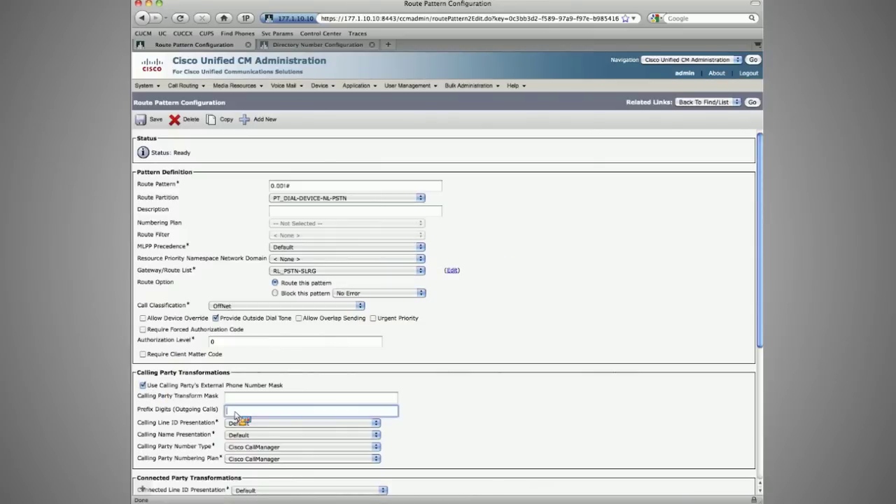
pyautogui.write('31')
pyautogui.hotkey('shift', 'Tab')
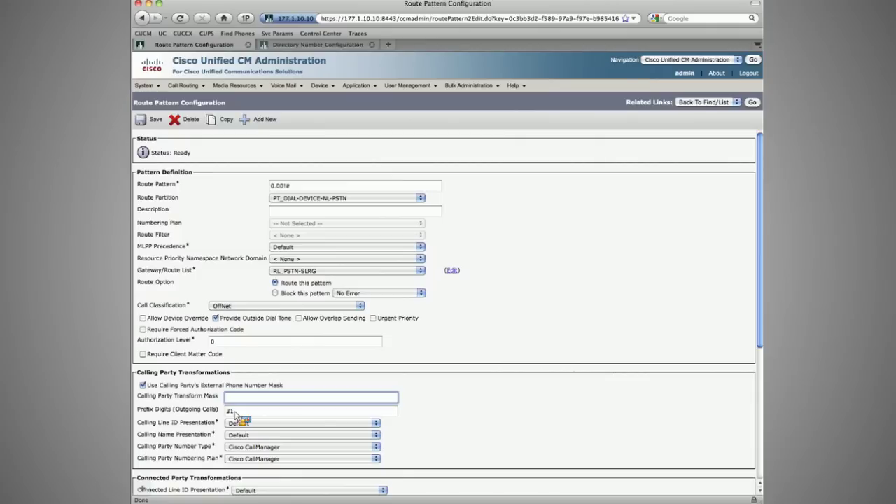
# Turn on screen annotation and handwrite a sample ten-digit NL calling number with country code 31 beneath it.
pyautogui.hotkey('ctrl', 'shift', 'd')
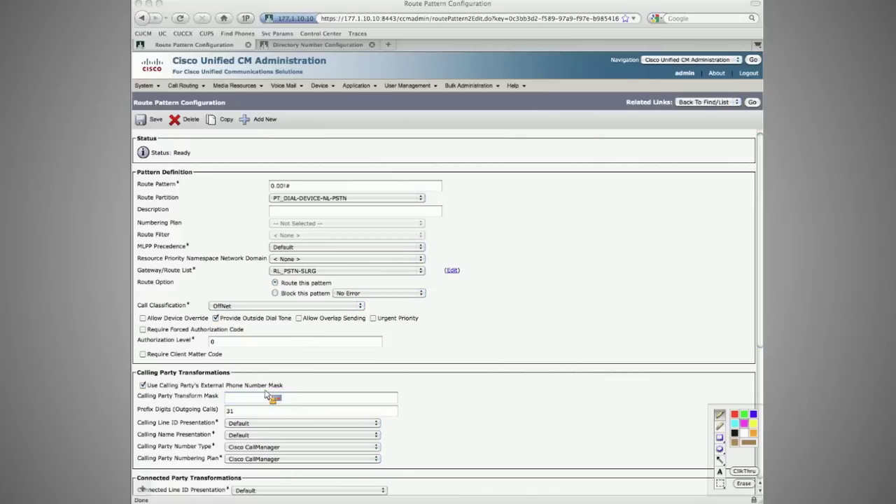
pyautogui.moveTo(531, 206); pyautogui.dragTo(532, 222)
pyautogui.moveTo(549, 207); pyautogui.dragTo(561, 221)
pyautogui.moveTo(567, 207); pyautogui.dragTo(570, 219)
pyautogui.moveTo(586, 206); pyautogui.dragTo(592, 221)
pyautogui.moveTo(606, 207); pyautogui.dragTo(607, 220)
pyautogui.moveTo(622, 205)
pyautogui.mouseDown()
pyautogui.moveTo(624, 219)
pyautogui.moveTo(644, 219)
pyautogui.mouseUp()
pyautogui.moveTo(665, 206)
pyautogui.mouseDown()
pyautogui.moveTo(683, 204)
pyautogui.moveTo(676, 205)
pyautogui.mouseUp()
pyautogui.moveTo(688, 204); pyautogui.dragTo(685, 206)
pyautogui.moveTo(693, 198); pyautogui.dragTo(693, 219)
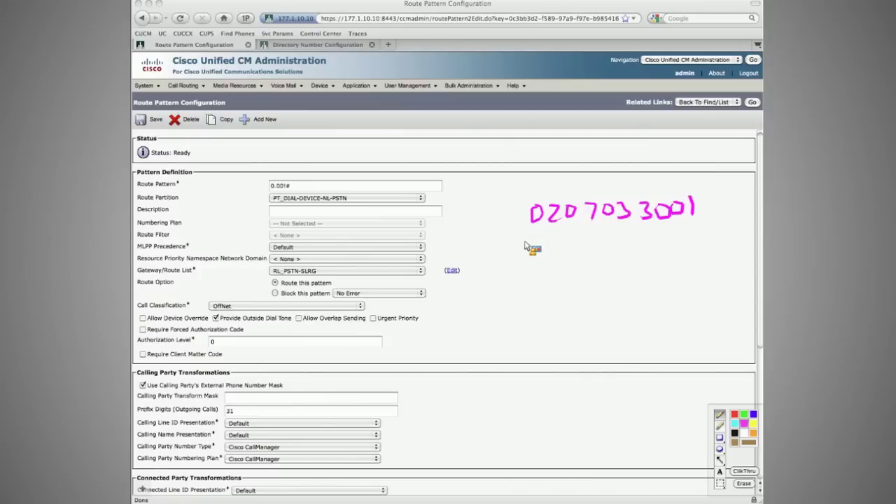
pyautogui.moveTo(511, 241)
pyautogui.mouseDown()
pyautogui.moveTo(526, 245)
pyautogui.moveTo(511, 257)
pyautogui.mouseUp()
pyautogui.moveTo(536, 239); pyautogui.dragTo(538, 256)
# Mark the pattern's leading 0, the Route Pattern label and the Calling Party Transformations heading, erasing the route pattern marks.
pyautogui.moveTo(290, 185); pyautogui.dragTo(277, 182)
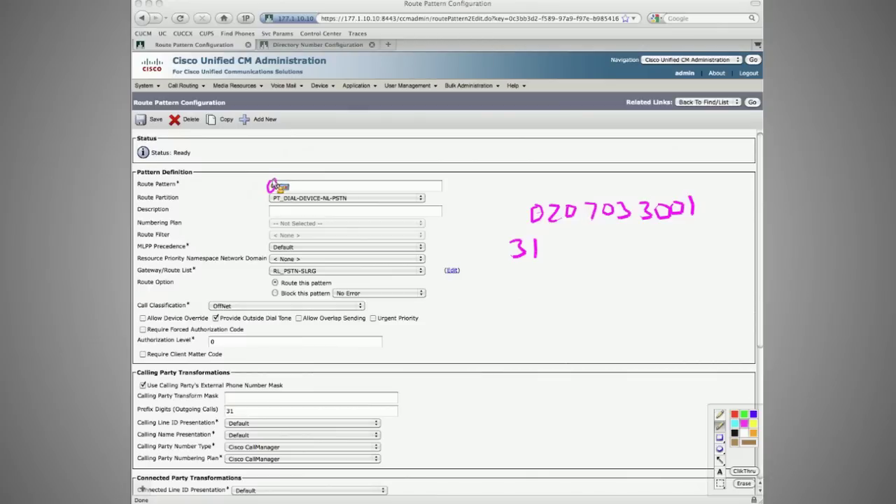
pyautogui.click(277, 186)
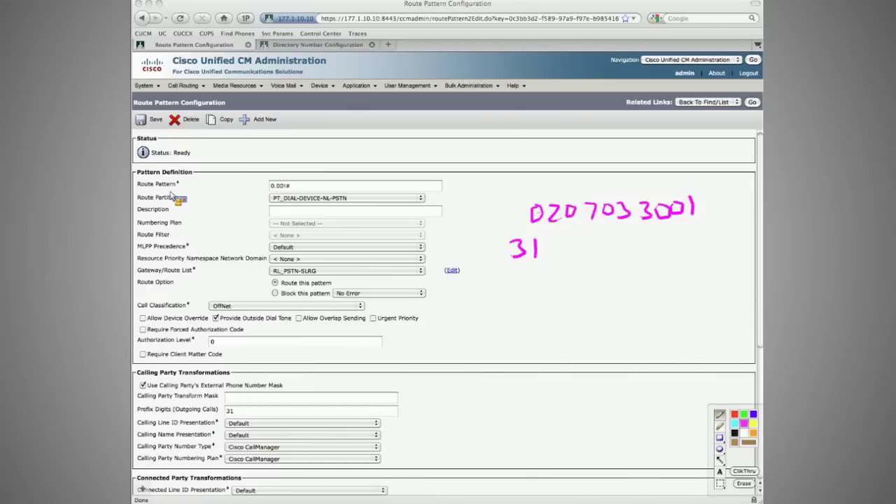
pyautogui.moveTo(139, 188); pyautogui.dragTo(206, 179)
pyautogui.moveTo(175, 373); pyautogui.dragTo(203, 369)
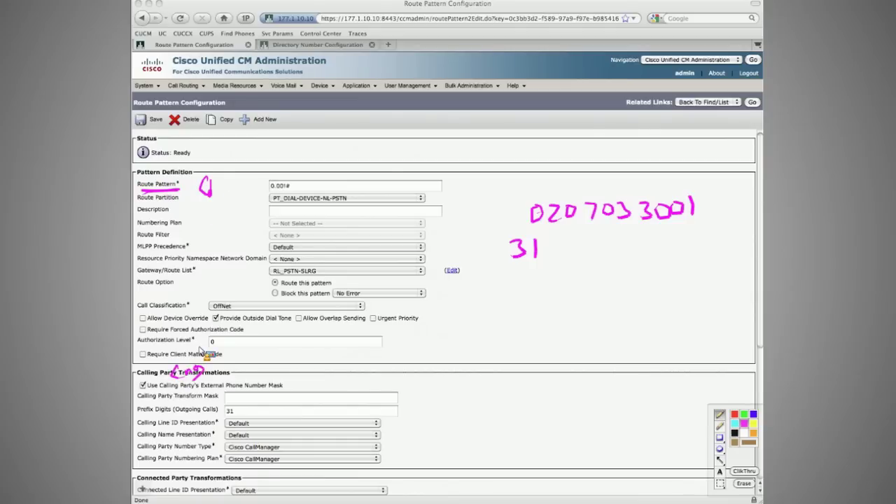
pyautogui.moveTo(205, 183)
pyautogui.mouseDown()
pyautogui.moveTo(212, 191)
pyautogui.moveTo(185, 198)
pyautogui.moveTo(177, 189)
pyautogui.mouseUp()
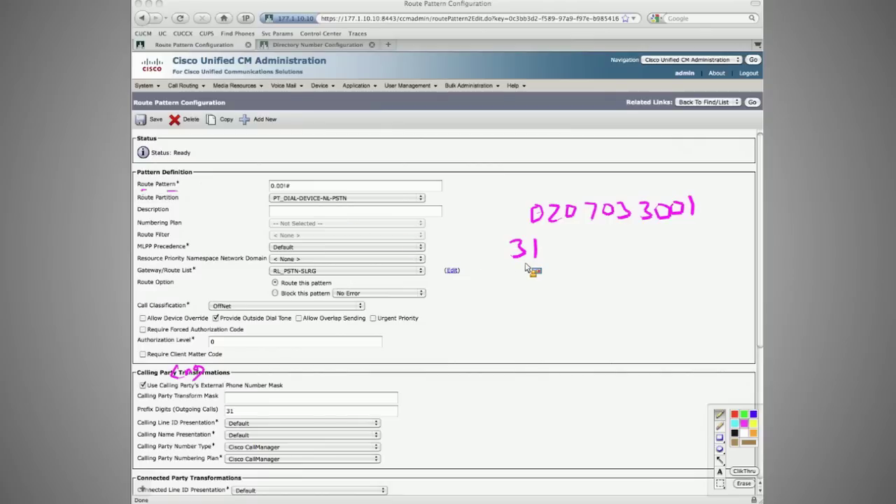
# Rewrite the 31 lower down, erase the first one, and draw nine X marks beneath the sample number's last nine digits.
pyautogui.moveTo(514, 287); pyautogui.dragTo(515, 303)
pyautogui.moveTo(537, 285)
pyautogui.mouseDown()
pyautogui.moveTo(538, 303)
pyautogui.moveTo(540, 250)
pyautogui.mouseUp()
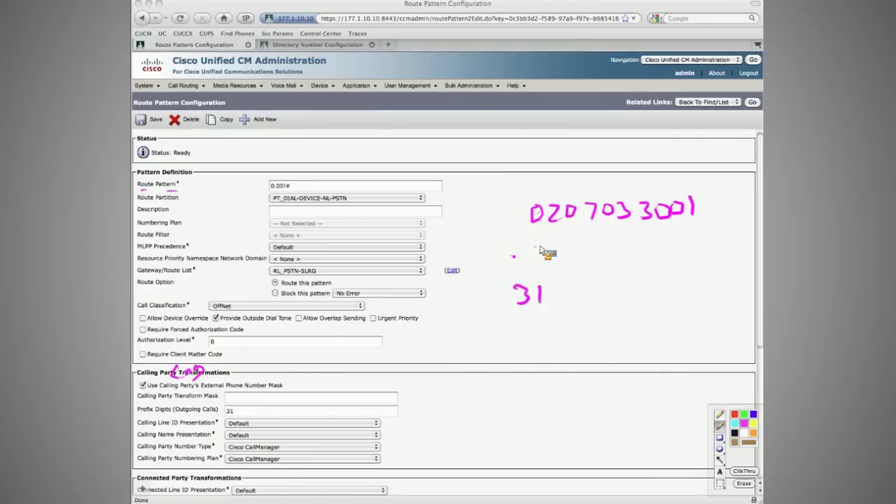
pyautogui.moveTo(694, 227); pyautogui.dragTo(712, 242)
pyautogui.moveTo(709, 226); pyautogui.dragTo(689, 242)
pyautogui.moveTo(687, 228); pyautogui.dragTo(671, 243)
pyautogui.moveTo(670, 229); pyautogui.dragTo(655, 243)
pyautogui.moveTo(653, 229); pyautogui.dragTo(640, 243)
pyautogui.moveTo(622, 229); pyautogui.dragTo(636, 244)
pyautogui.moveTo(635, 230); pyautogui.dragTo(619, 245)
pyautogui.moveTo(617, 229); pyautogui.dragTo(603, 245)
pyautogui.moveTo(585, 230); pyautogui.dragTo(601, 245)
pyautogui.moveTo(599, 229); pyautogui.dragTo(582, 245)
pyautogui.moveTo(581, 228); pyautogui.dragTo(553, 248)
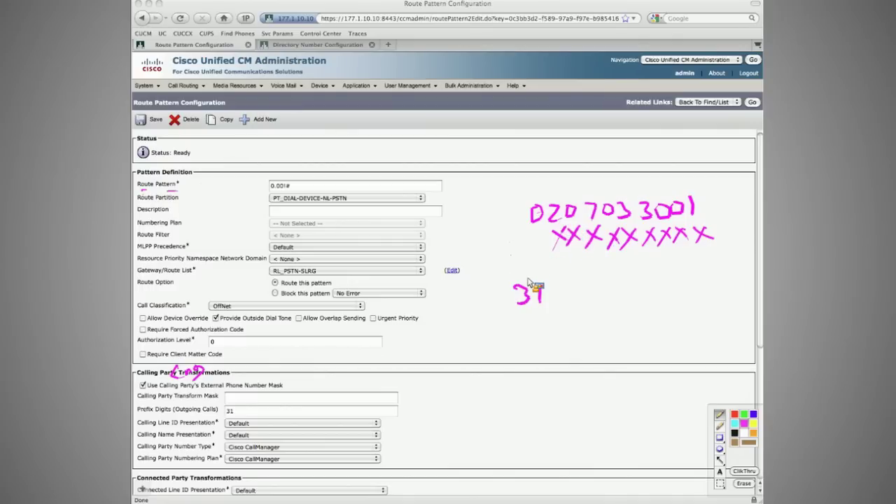
# Set the calling party transform mask to XXXXXXXXX with prefix digits 31, and clear and close the screen annotations.
pyautogui.click(240, 398)
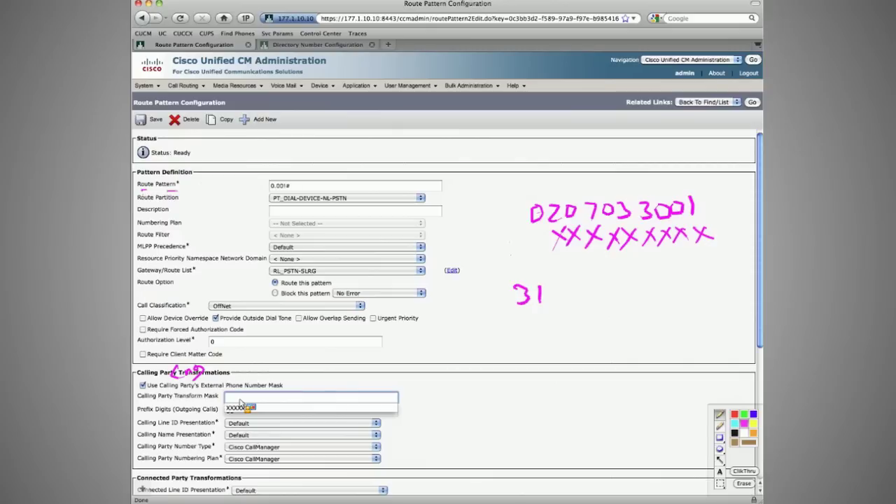
pyautogui.write('xxxxxxxxxx')
pyautogui.press('Tab')
pyautogui.write('31')
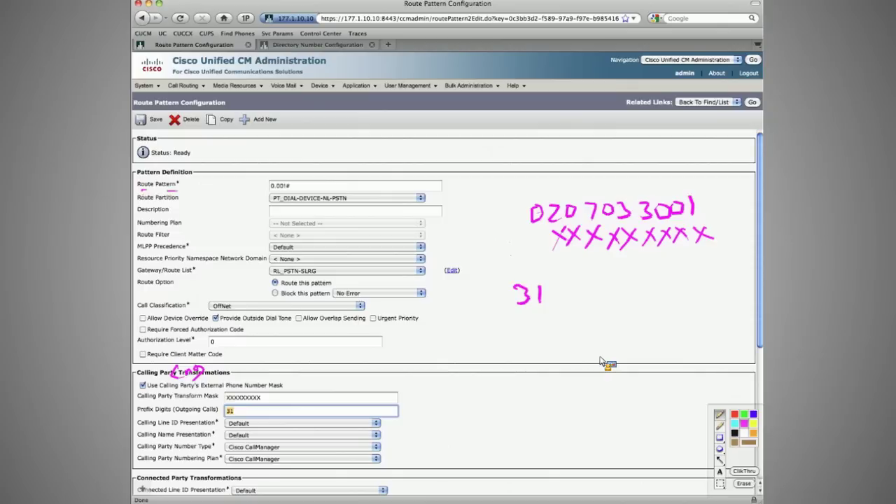
pyautogui.click(746, 485)
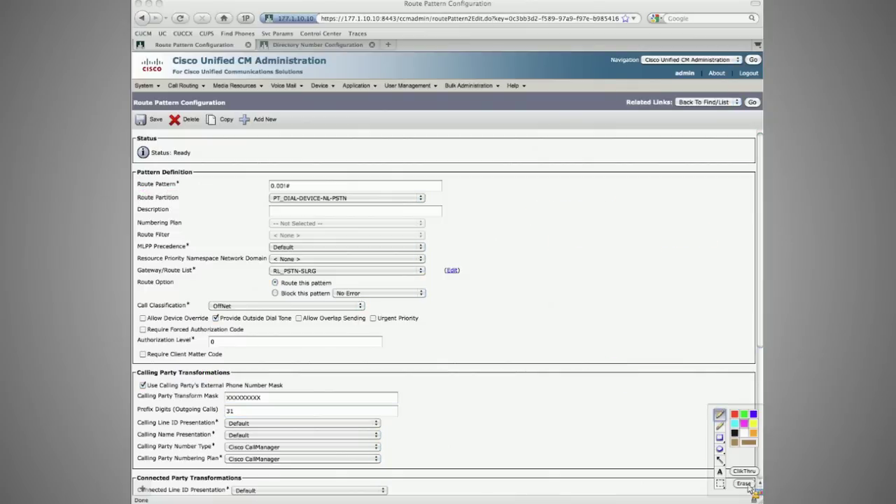
pyautogui.click(750, 489)
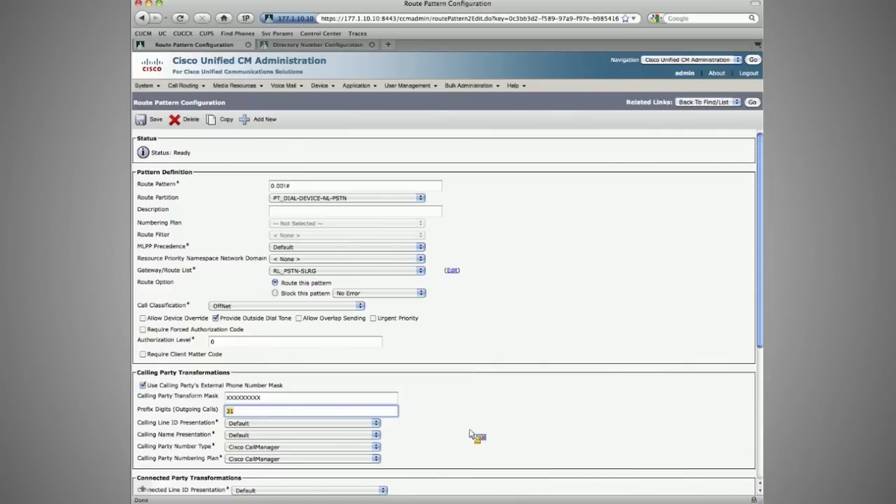
# Highlight the transform mask, prefix digits and external phone number mask option, and save the 0.00!# route pattern.
pyautogui.doubleClick(296, 399)
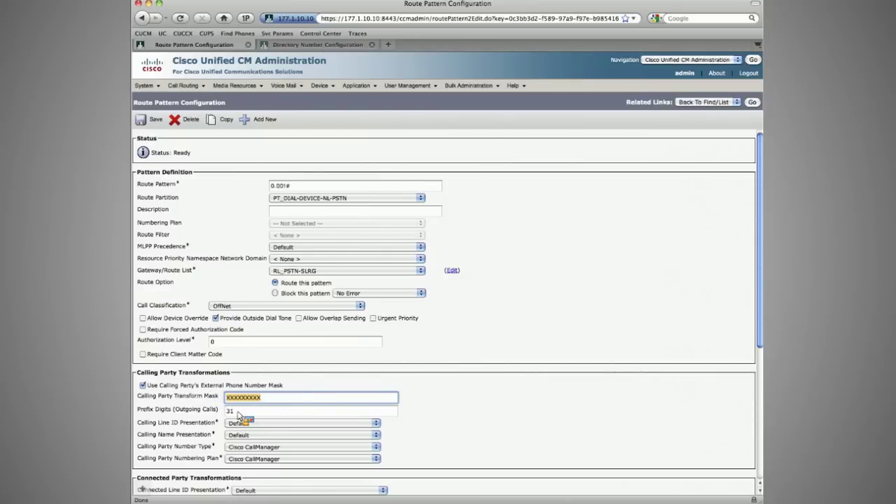
pyautogui.press('Tab')
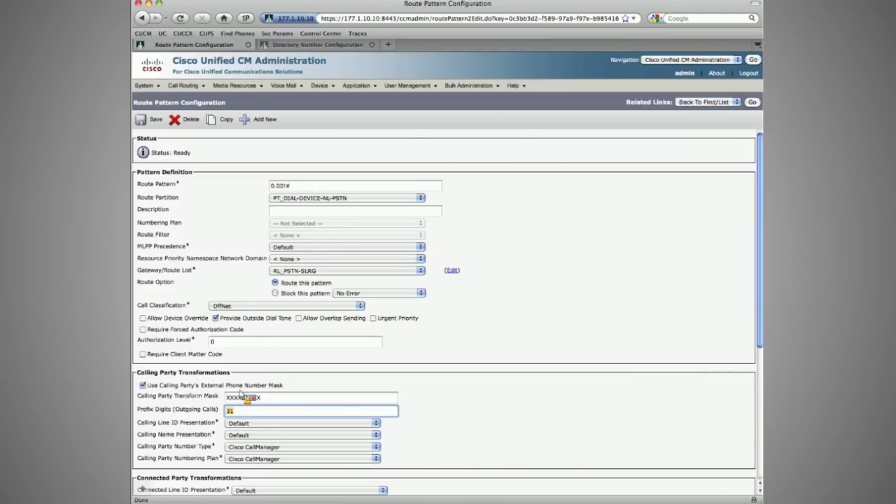
pyautogui.moveTo(159, 385); pyautogui.dragTo(283, 386)
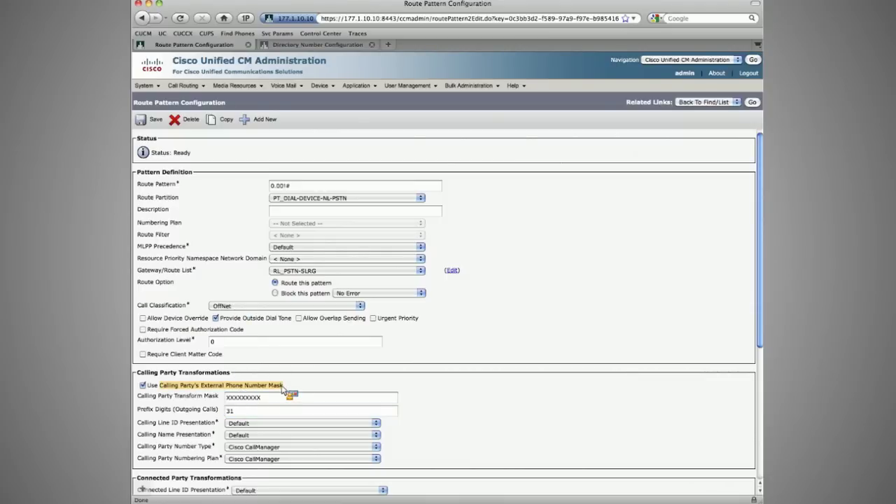
pyautogui.press('Tab')
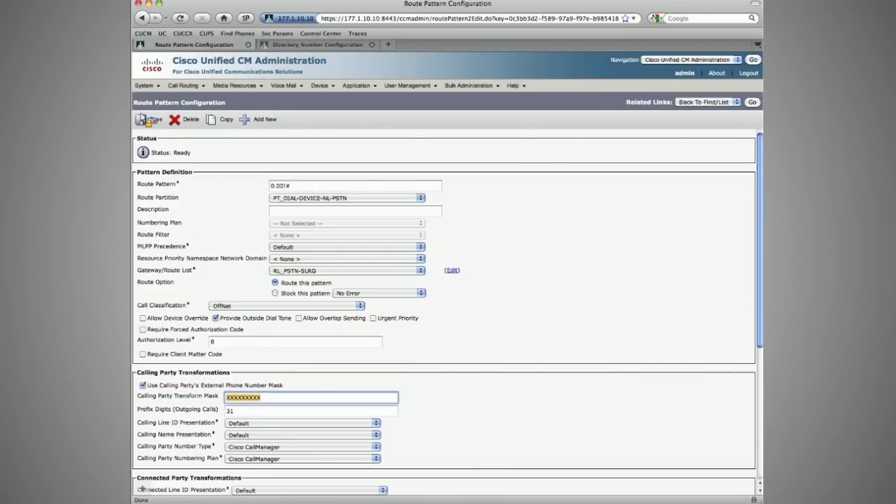
pyautogui.click(145, 119)
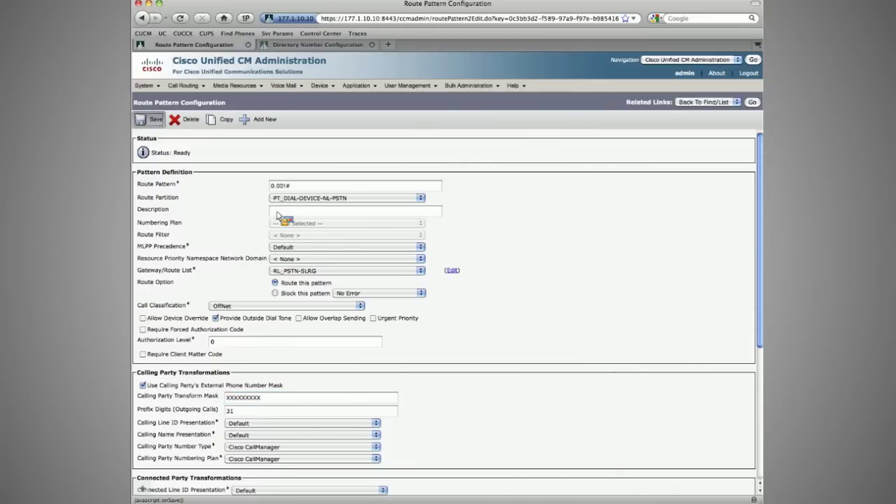
pyautogui.press('Return')
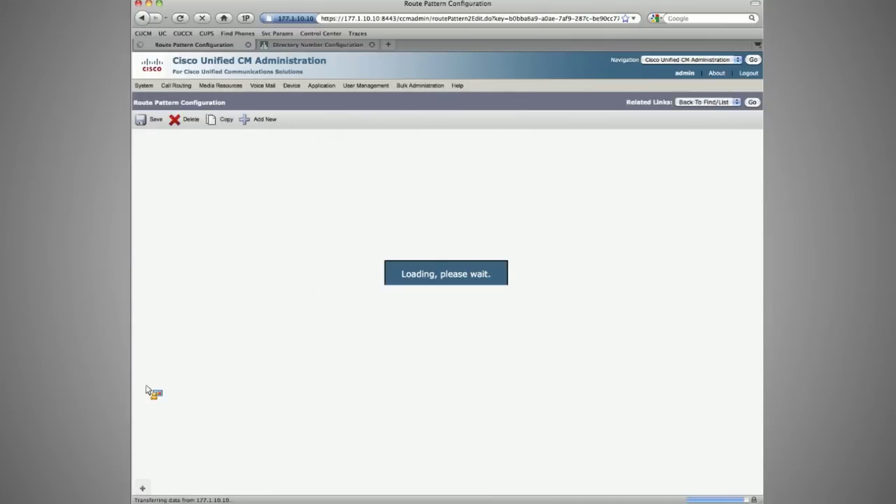
# Enable the 0.00! route pattern's external number mask with transform mask XXXXXXXXX and prefix digits 31, save, and return to the list.
pyautogui.click(254, 398)
pyautogui.write('0')
pyautogui.press('BackSpace')
pyautogui.write('X')
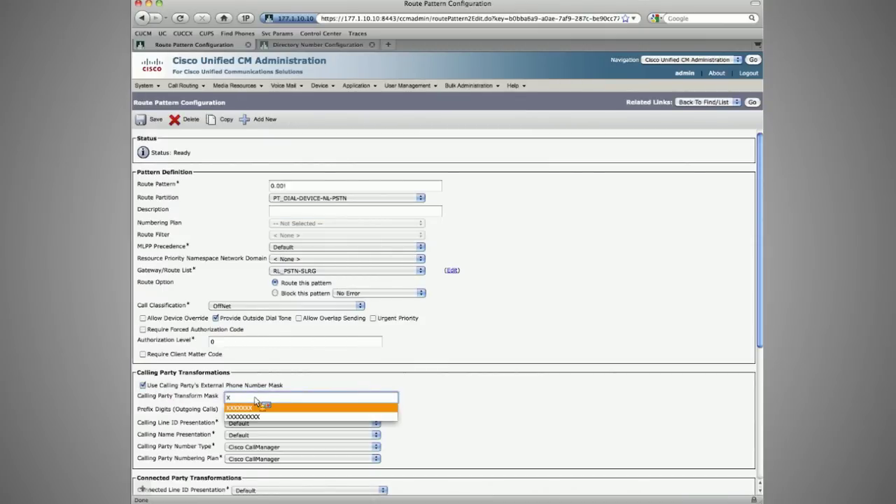
pyautogui.click(256, 416)
pyautogui.press('Tab')
pyautogui.write('31')
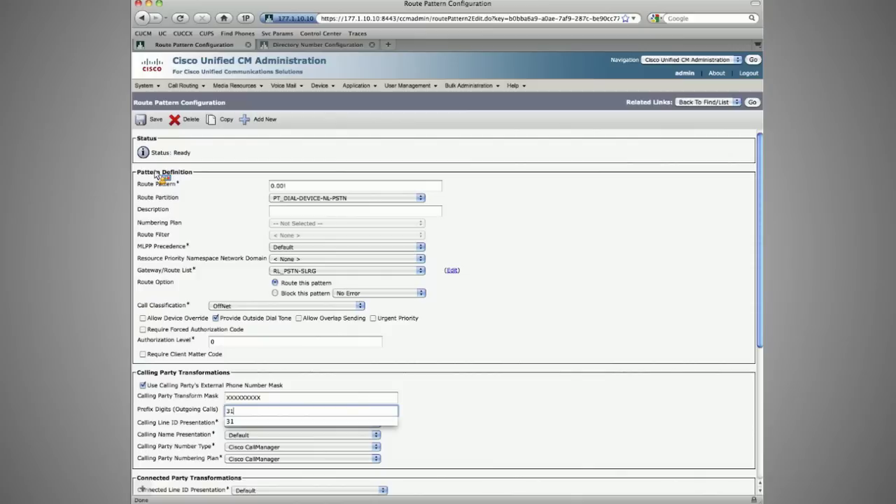
pyautogui.click(150, 119)
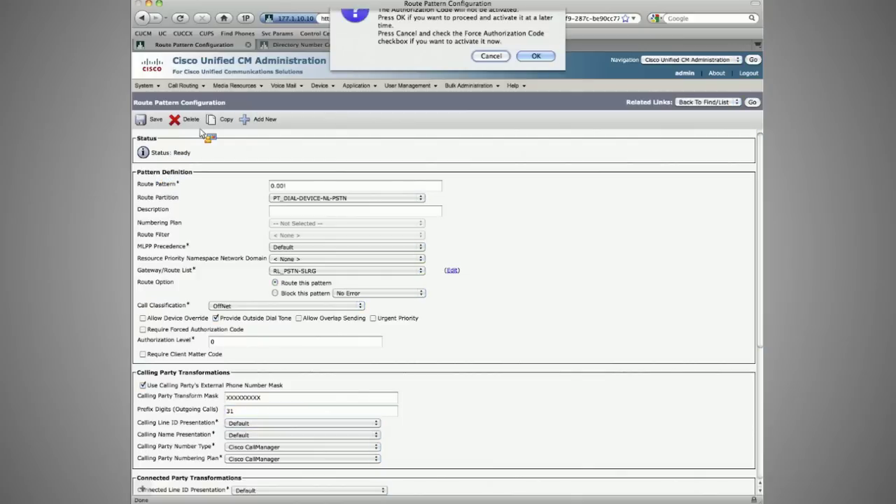
pyautogui.press('Return')
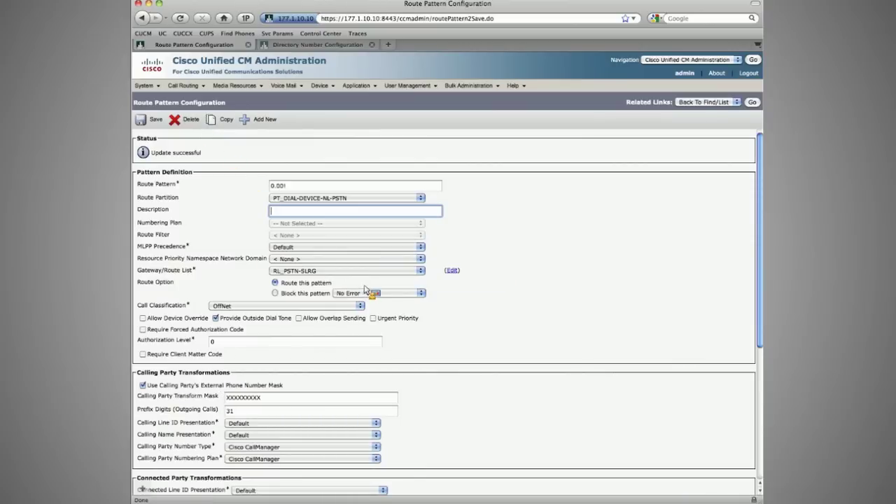
pyautogui.click(752, 103)
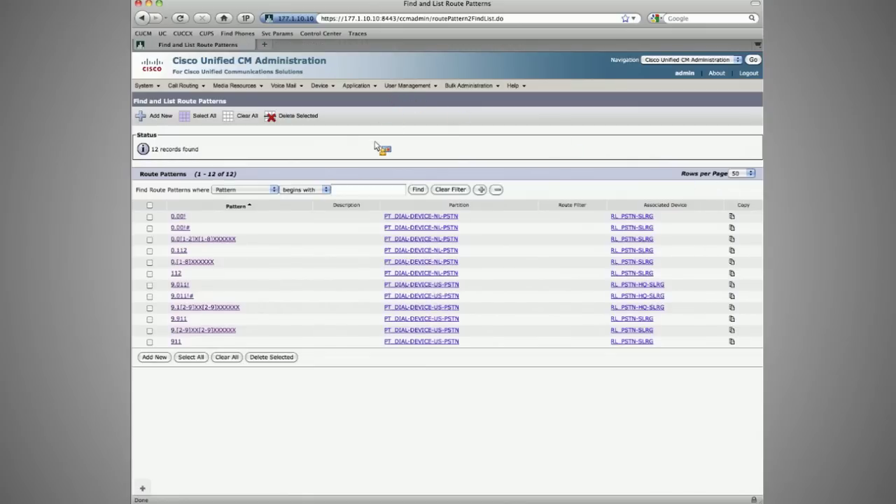
# Switch to the task PDF and review the section 9.5 digit manipulation requirements and the note on Branch1-R2 dial peers.
pyautogui.press('super+Tab')
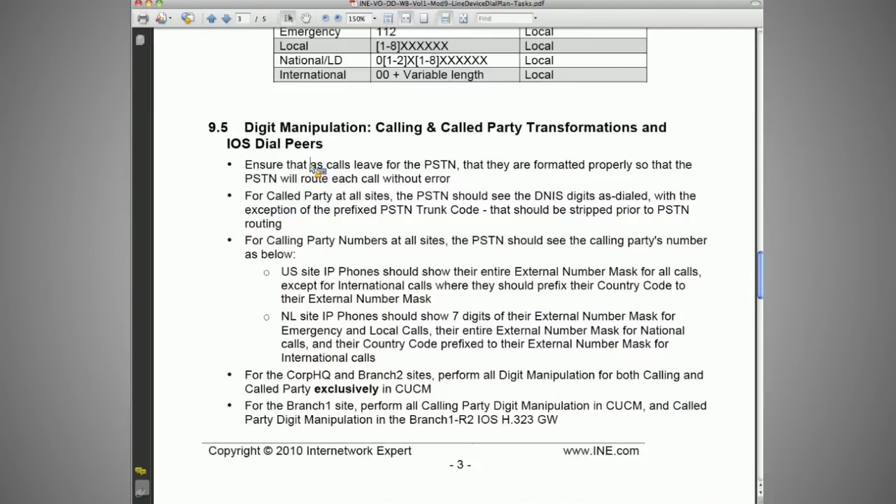
pyautogui.moveTo(310, 166); pyautogui.dragTo(423, 422)
pyautogui.click(464, 420)
pyautogui.scroll(-5, 460, 419)
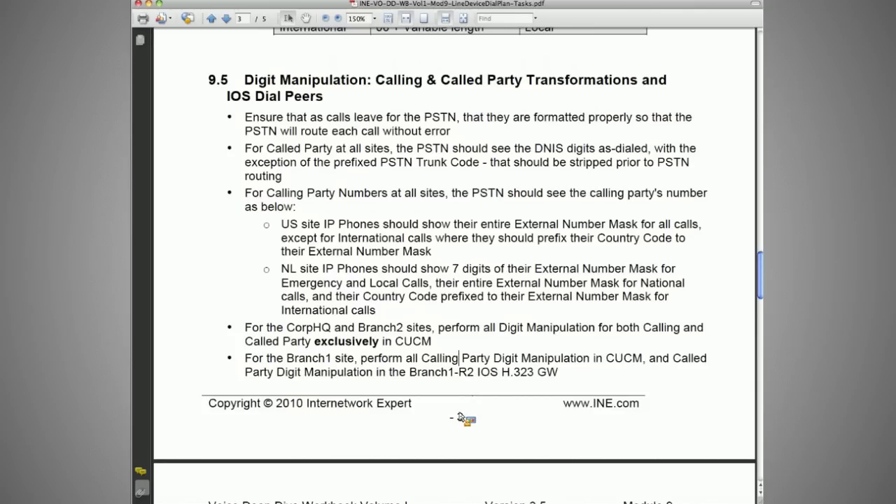
pyautogui.scroll(-8, 462, 418)
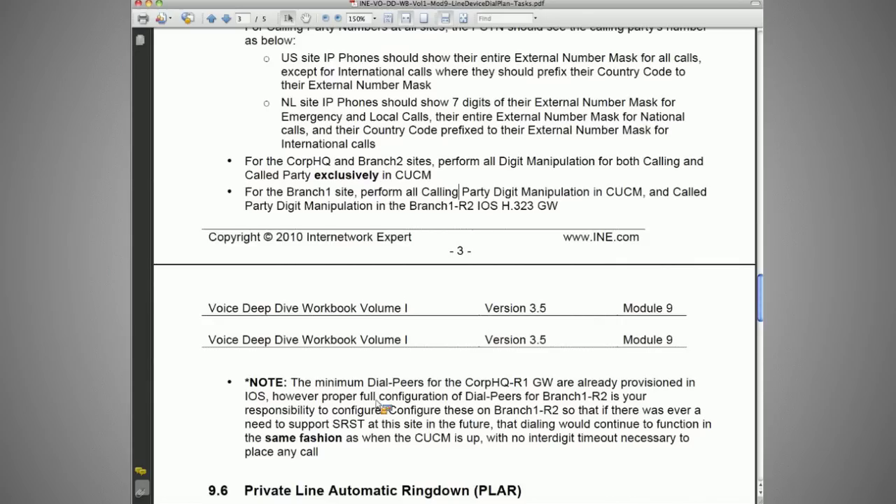
pyautogui.moveTo(253, 383); pyautogui.dragTo(363, 382)
pyautogui.click(364, 382)
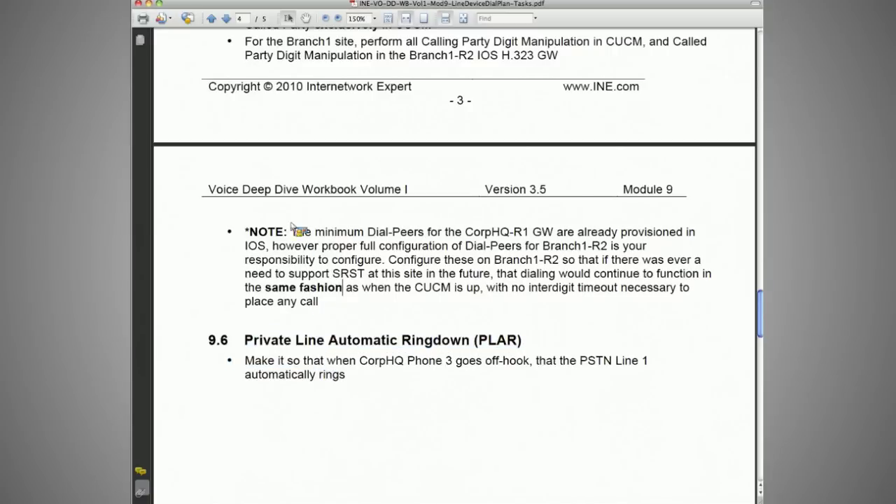
pyautogui.scroll(8, 265, 109)
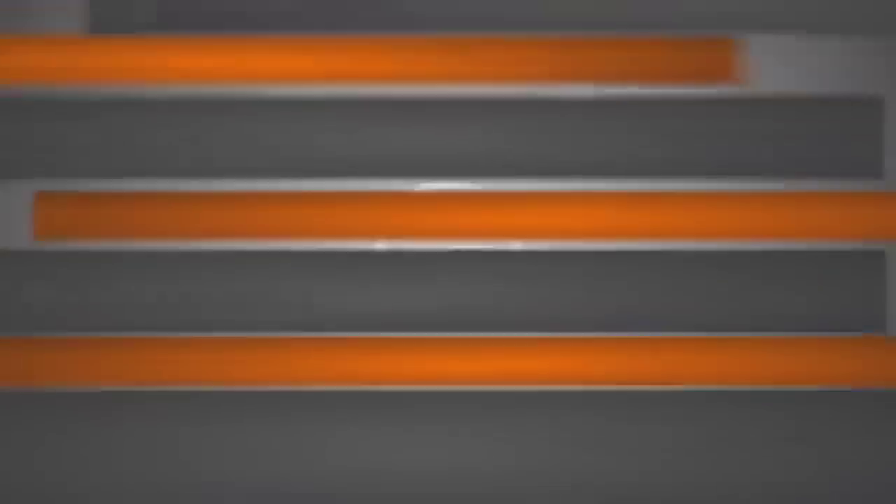